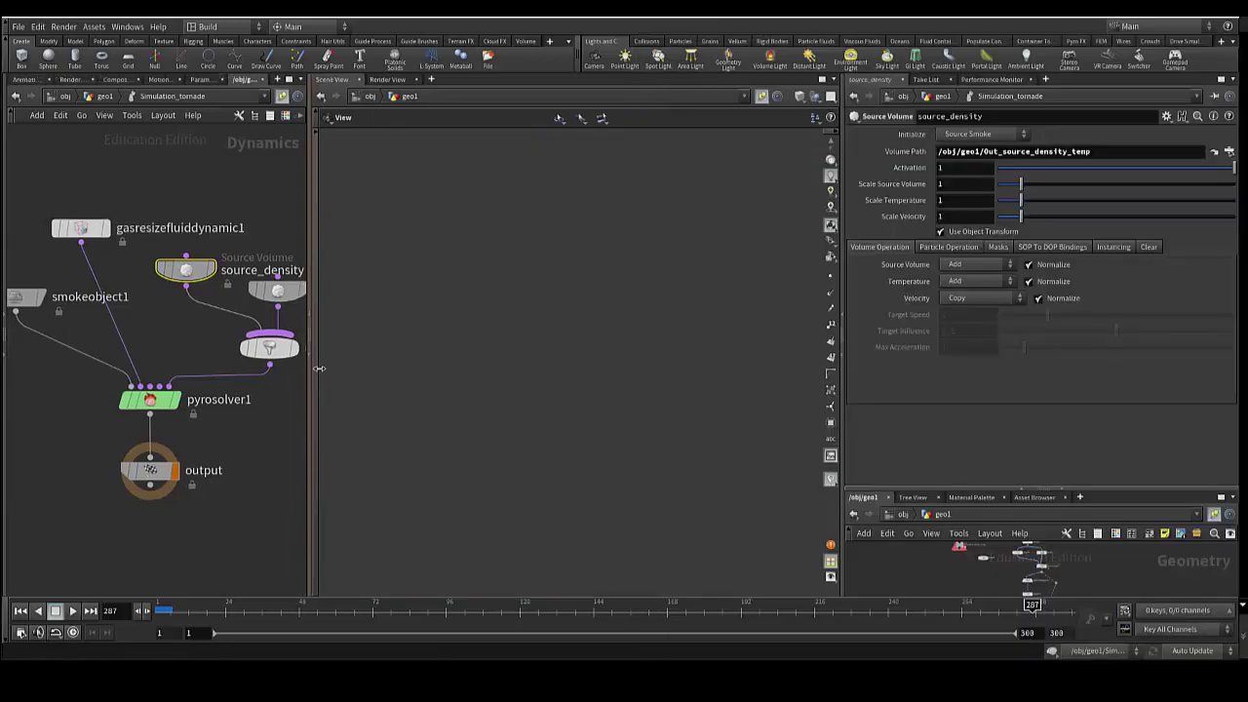
Resize the panes and pan the viewport to centre the smoke tornado.
{"action": "left_click_drag", "start_coordinate": [320, 368], "coordinate": [371, 388]}
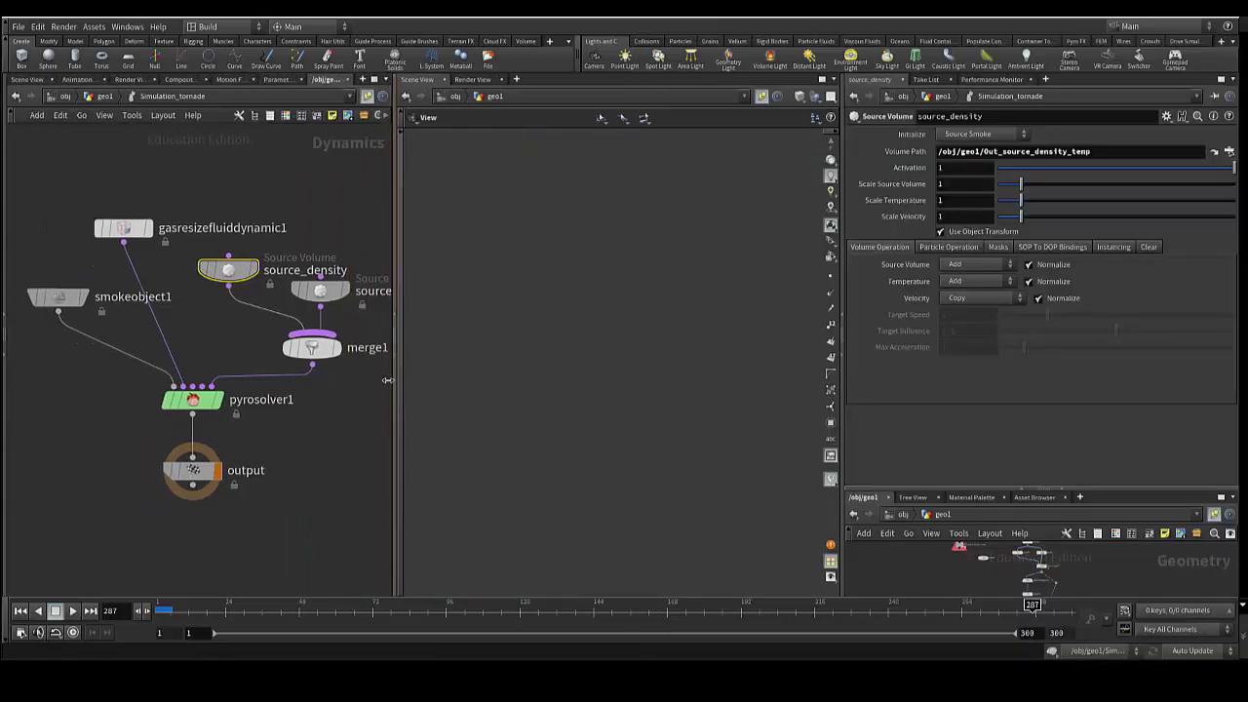
{"action": "middle_click_drag", "start_coordinate": [446, 399], "coordinate": [646, 406]}
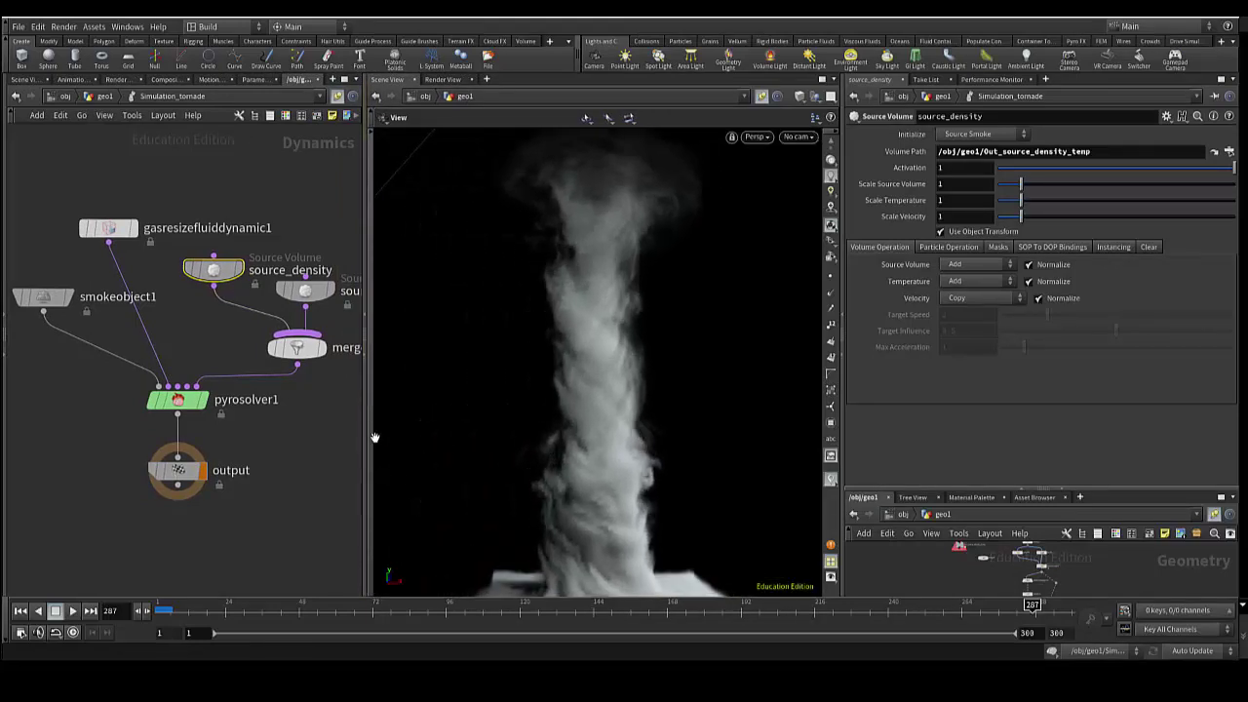
{"action": "left_click_drag", "start_coordinate": [367, 441], "coordinate": [434, 440]}
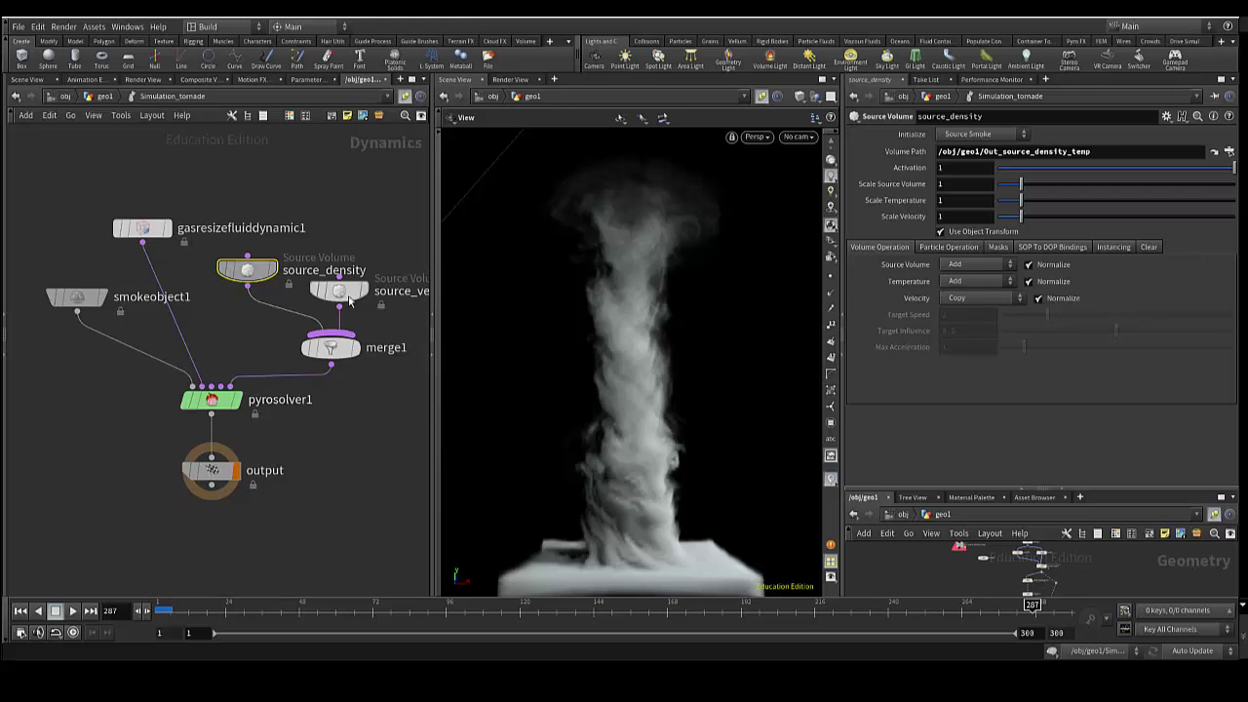
Position source_velocity and source_density neatly above merge1 in the DOP network.
{"action": "left_click_drag", "start_coordinate": [357, 298], "coordinate": [371, 305]}
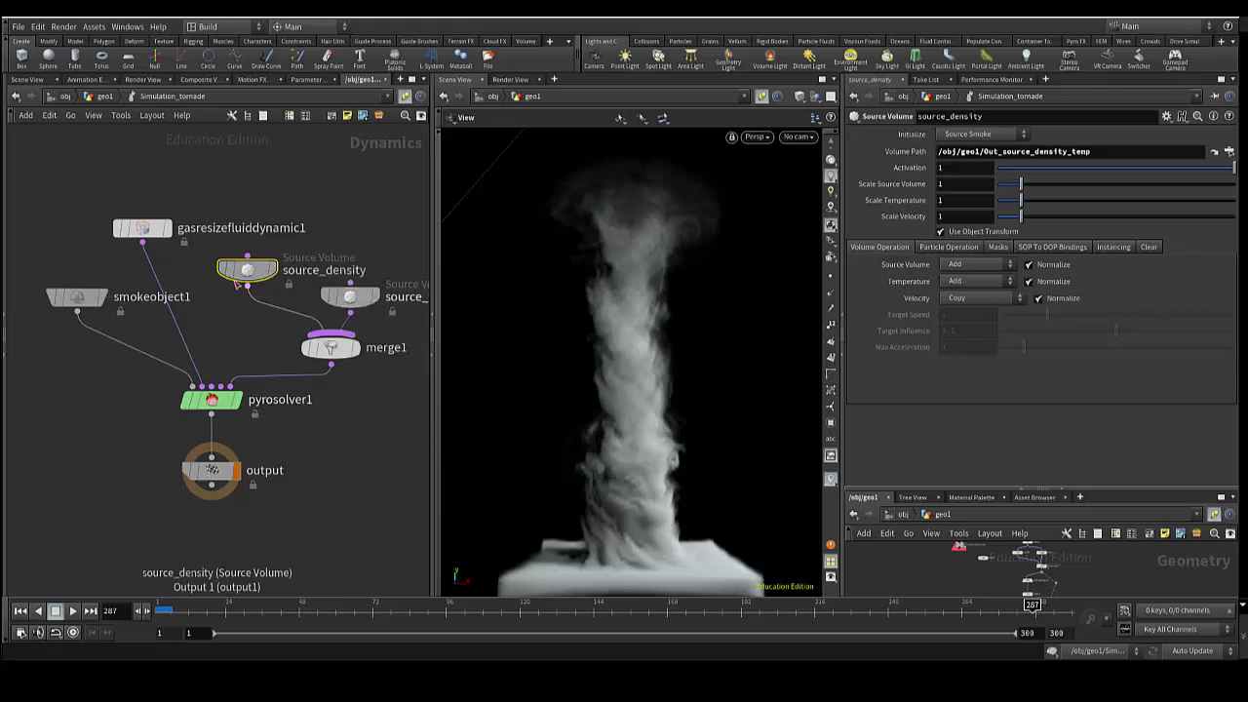
{"action": "left_click_drag", "start_coordinate": [298, 271], "coordinate": [310, 266]}
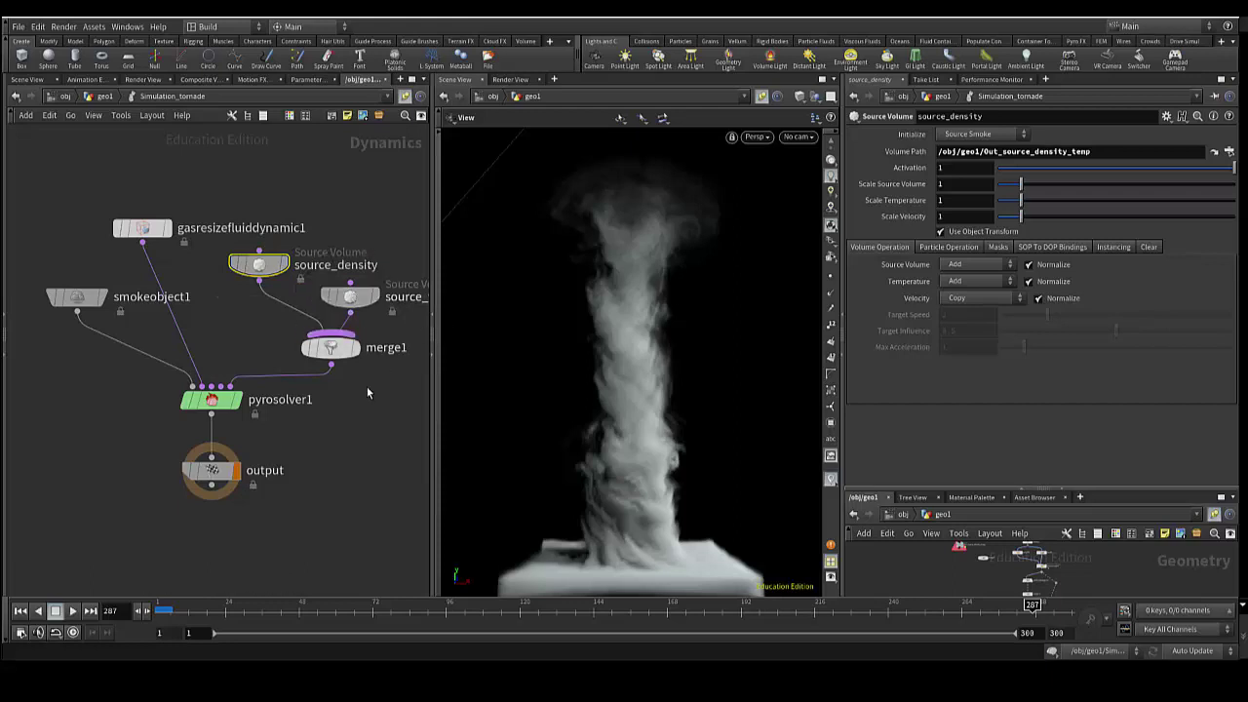
{"action": "middle_click_drag", "start_coordinate": [320, 435], "coordinate": [264, 471]}
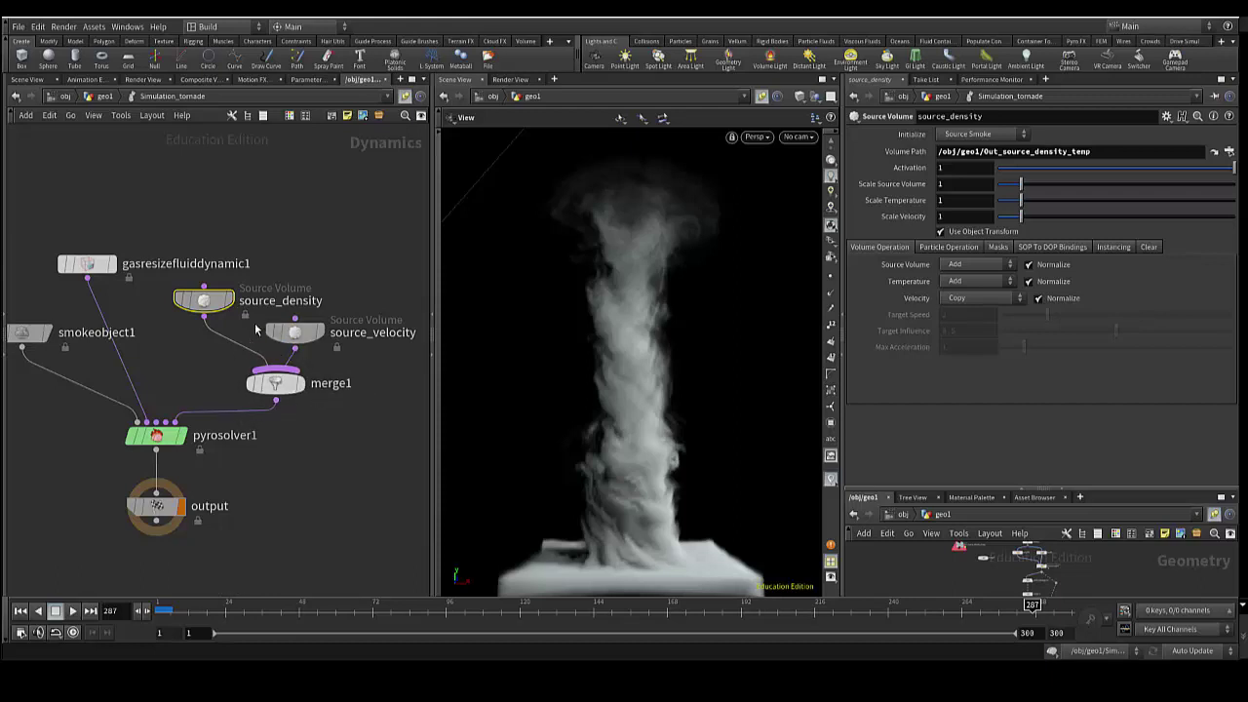
{"action": "mouse_move", "coordinate": [258, 264]}
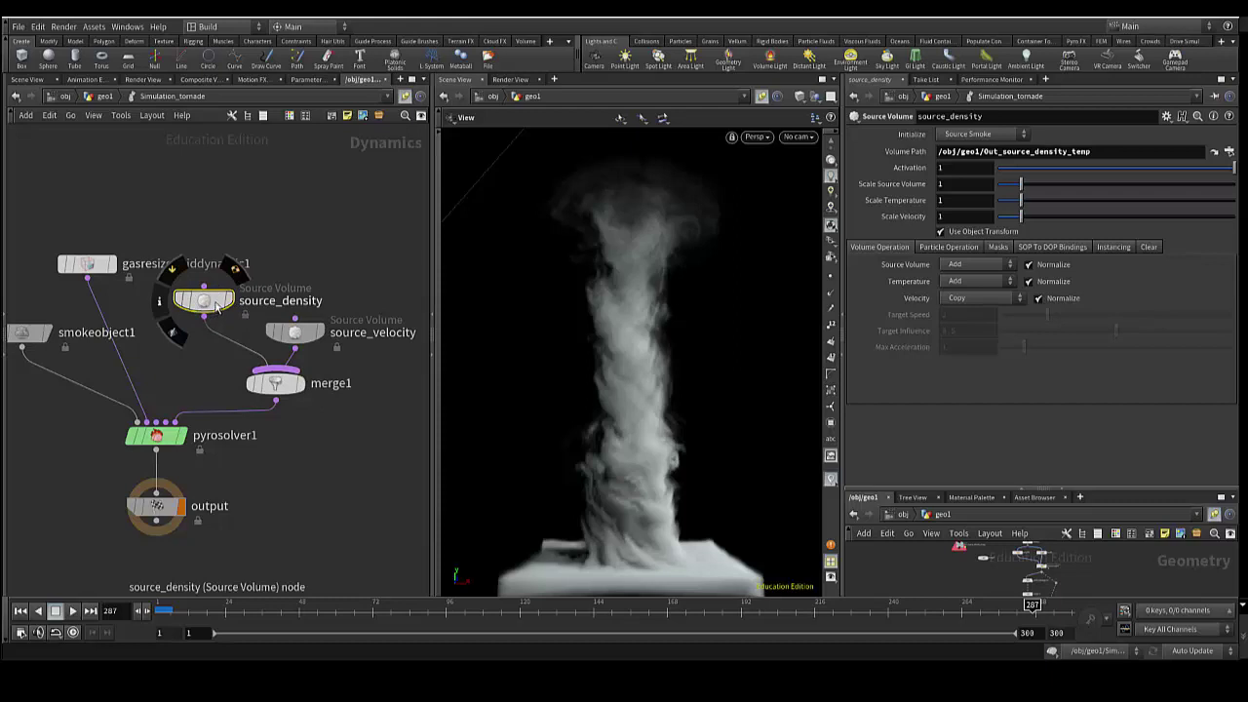
{"action": "left_click_drag", "start_coordinate": [212, 304], "coordinate": [220, 308]}
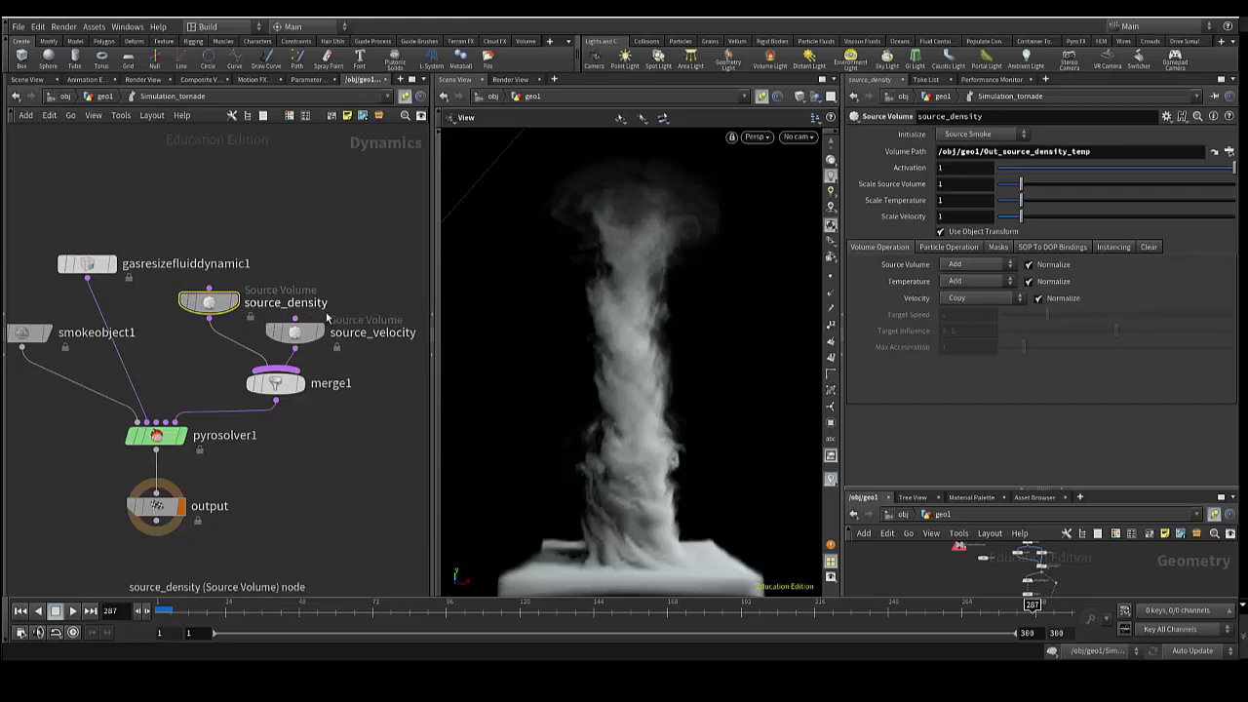
Rename the density source node to source_density_temp and nudge source_velocity right.
{"action": "left_click", "coordinate": [990, 117]}
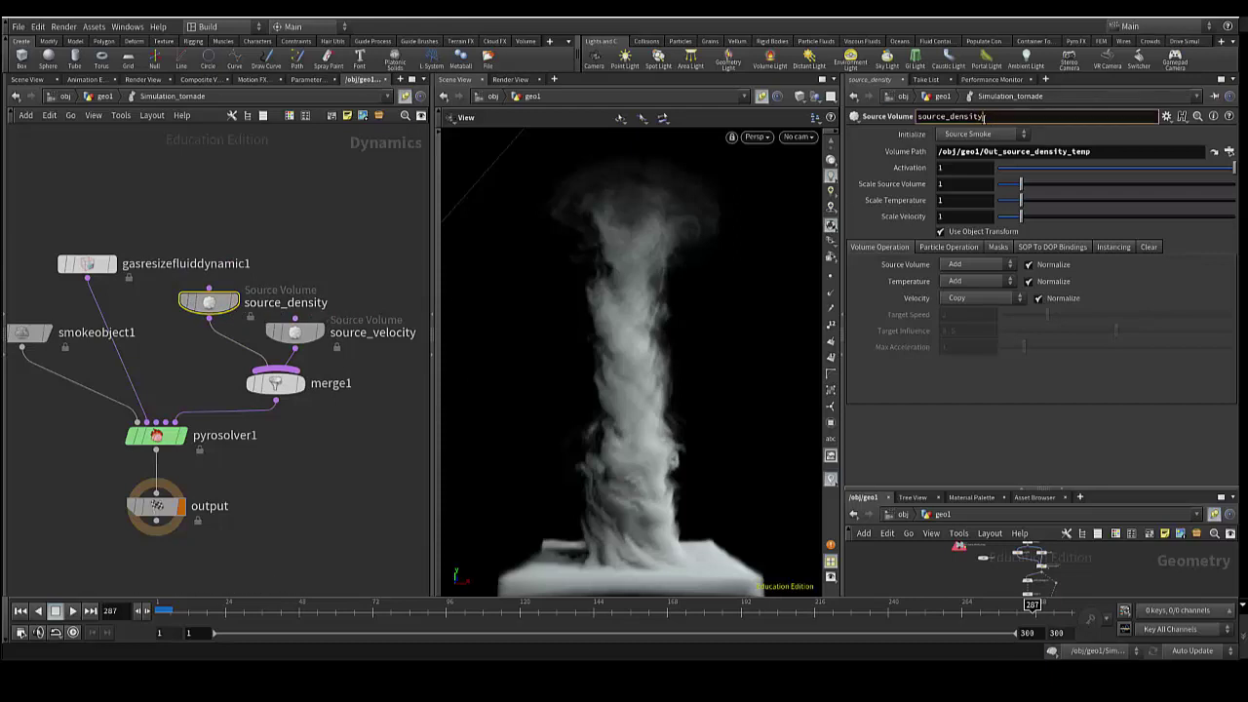
{"action": "type", "text": "_temp"}
{"action": "key", "text": "Return"}
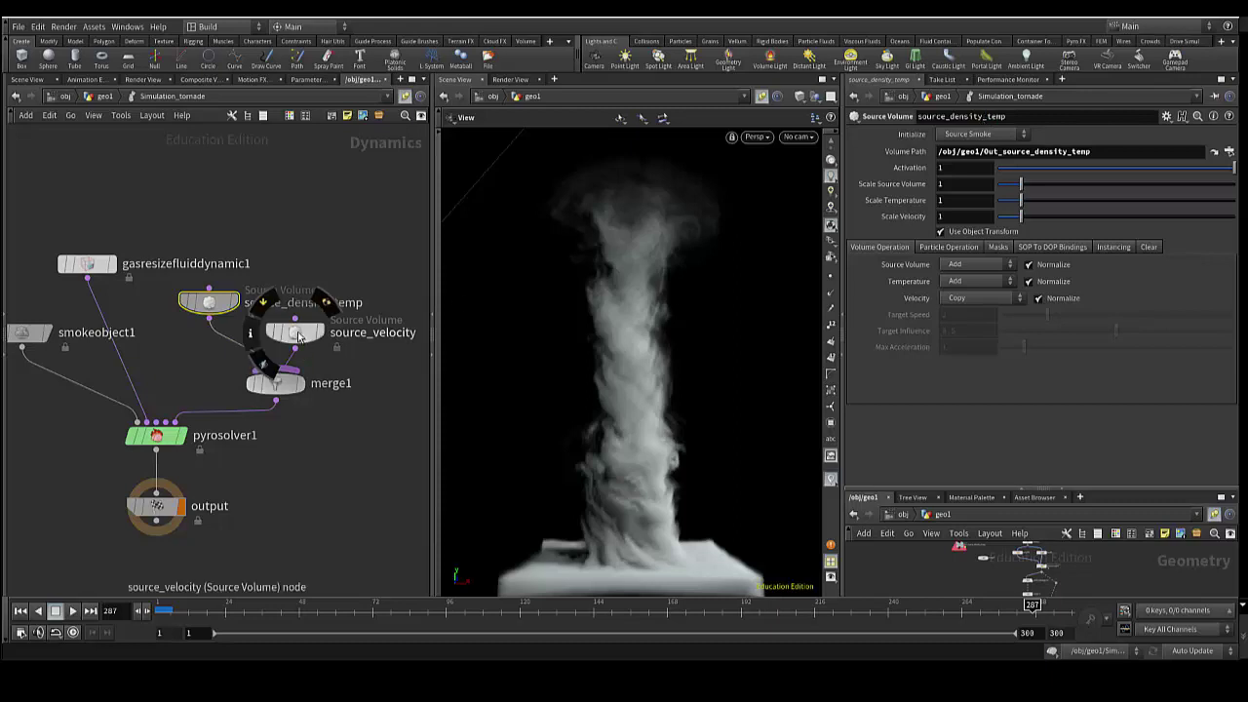
{"action": "left_click_drag", "start_coordinate": [311, 343], "coordinate": [316, 343]}
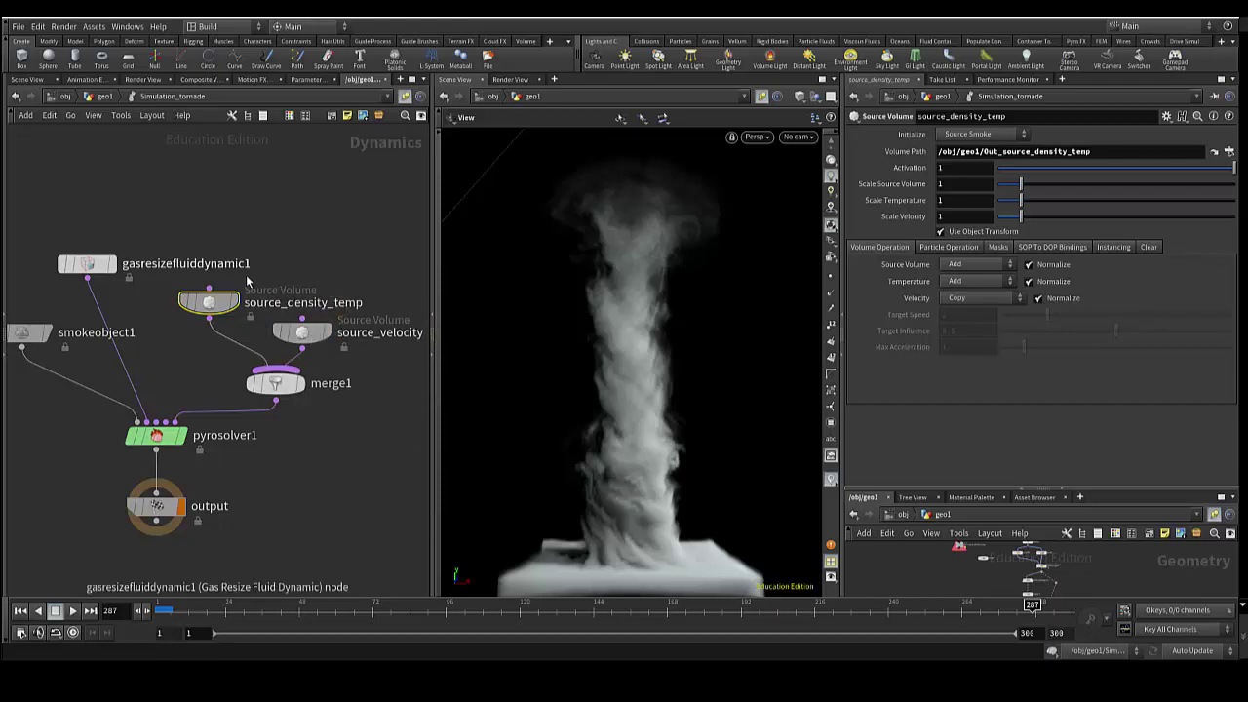
Go up to the geo1 network and view the grid1 and Out_source_density_temp branches.
{"action": "left_click", "coordinate": [105, 96]}
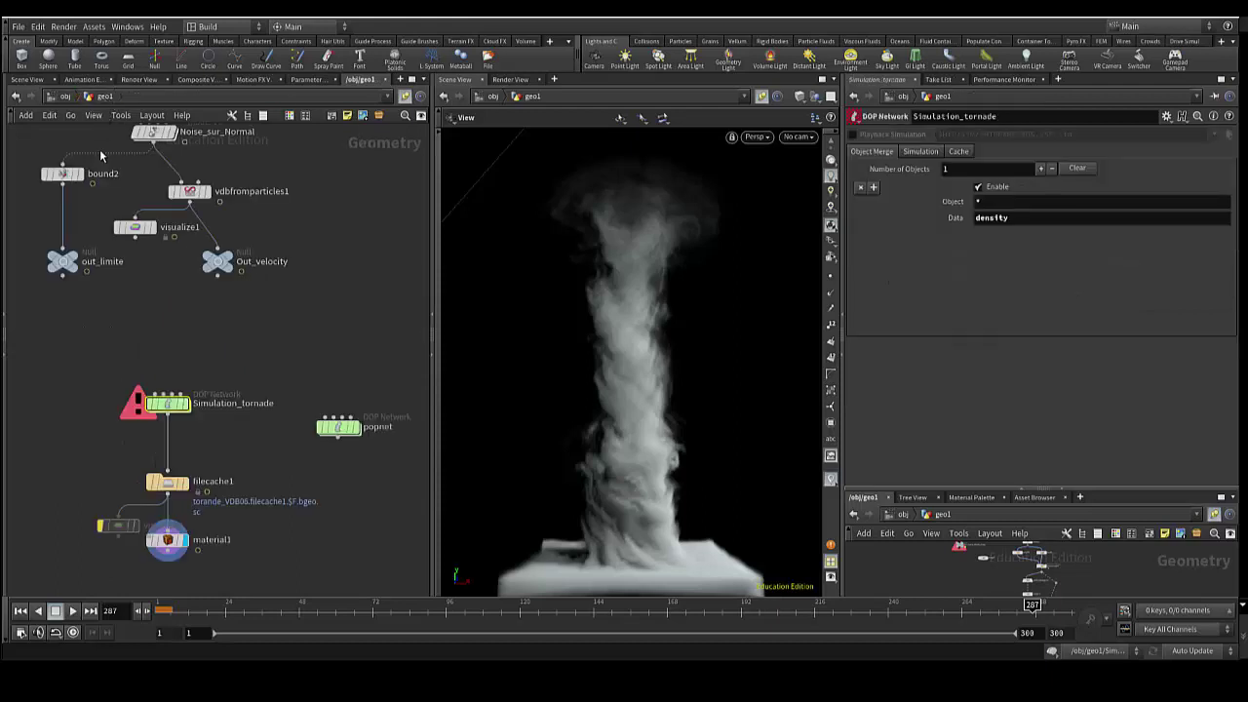
{"action": "mouse_move", "coordinate": [222, 375]}
{"action": "middle_mouse_down"}
{"action": "mouse_move", "coordinate": [263, 503]}
{"action": "mouse_move", "coordinate": [373, 505]}
{"action": "middle_mouse_up"}
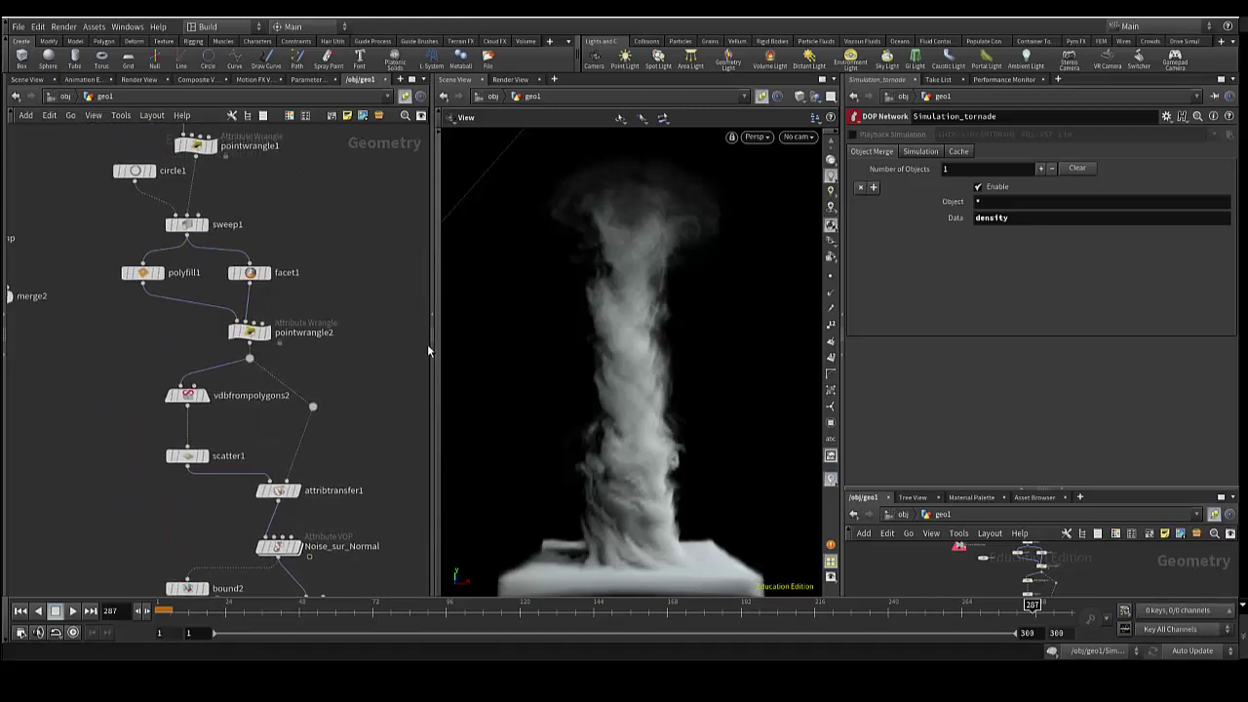
{"action": "left_click_drag", "start_coordinate": [432, 342], "coordinate": [467, 393]}
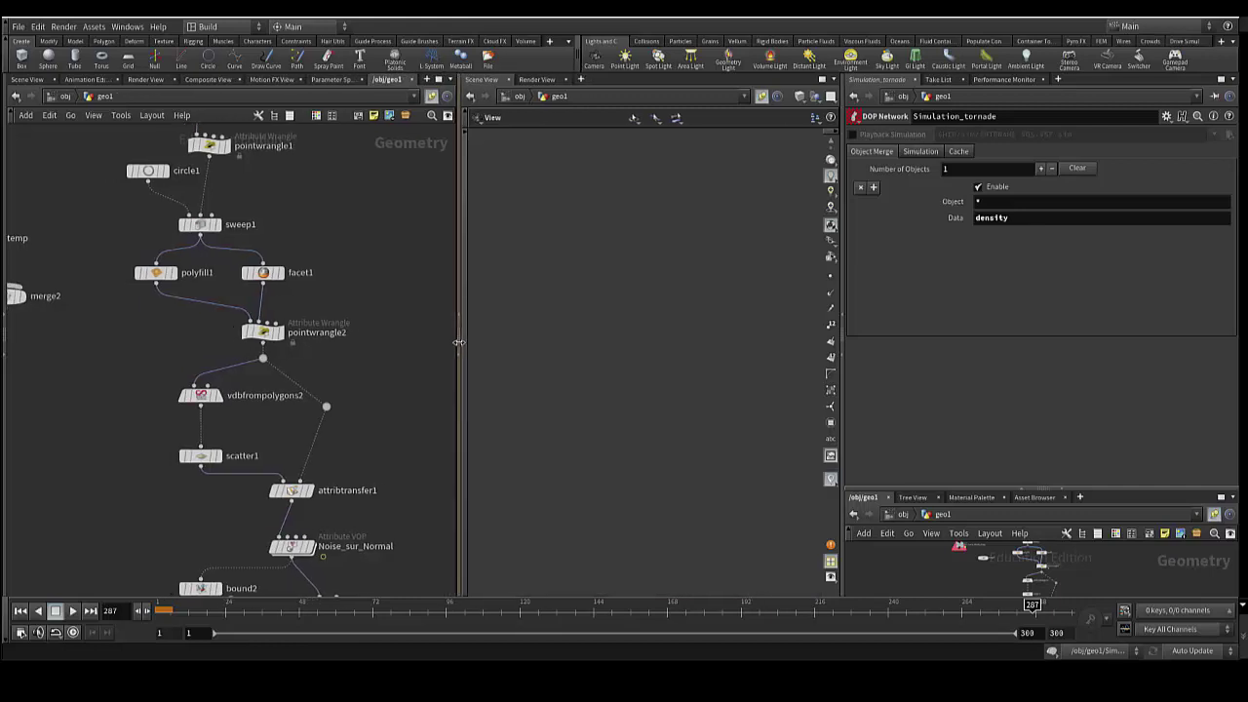
{"action": "middle_click_drag", "start_coordinate": [466, 394], "coordinate": [307, 433]}
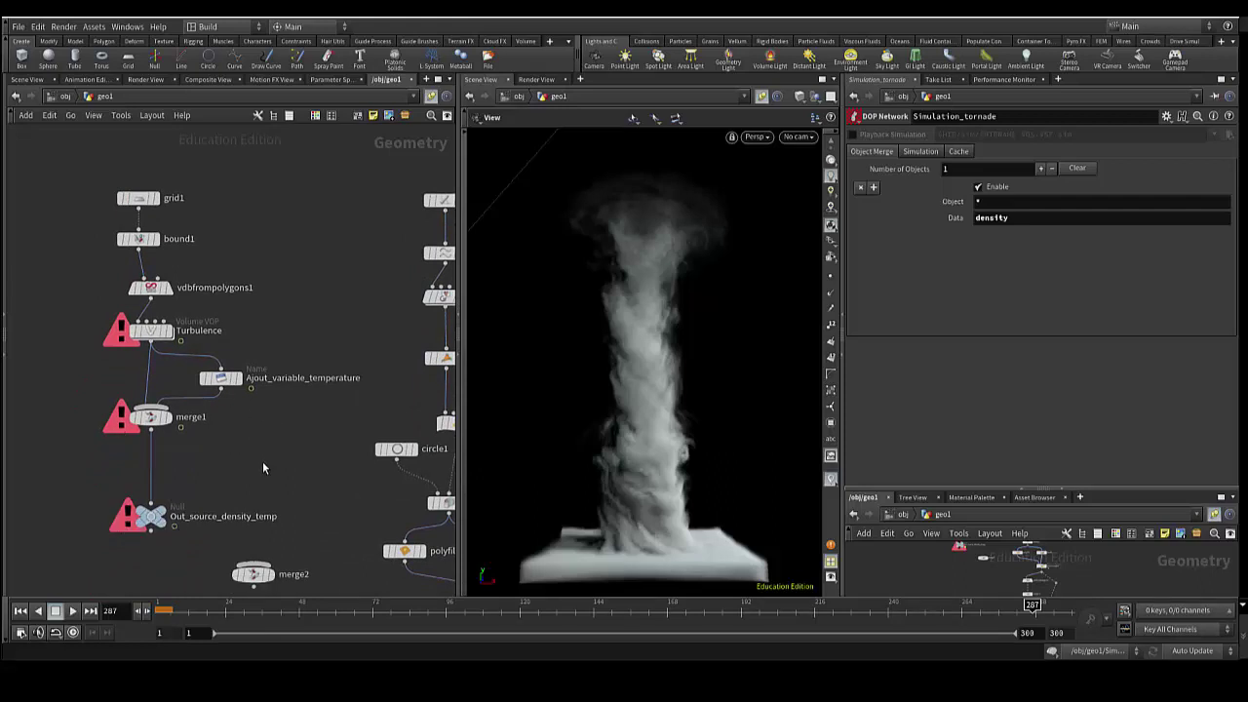
{"action": "scroll", "coordinate": [263, 463], "scroll_direction": "up", "scroll_amount": 2}
{"action": "scroll", "coordinate": [263, 449], "scroll_direction": "up", "scroll_amount": 2}
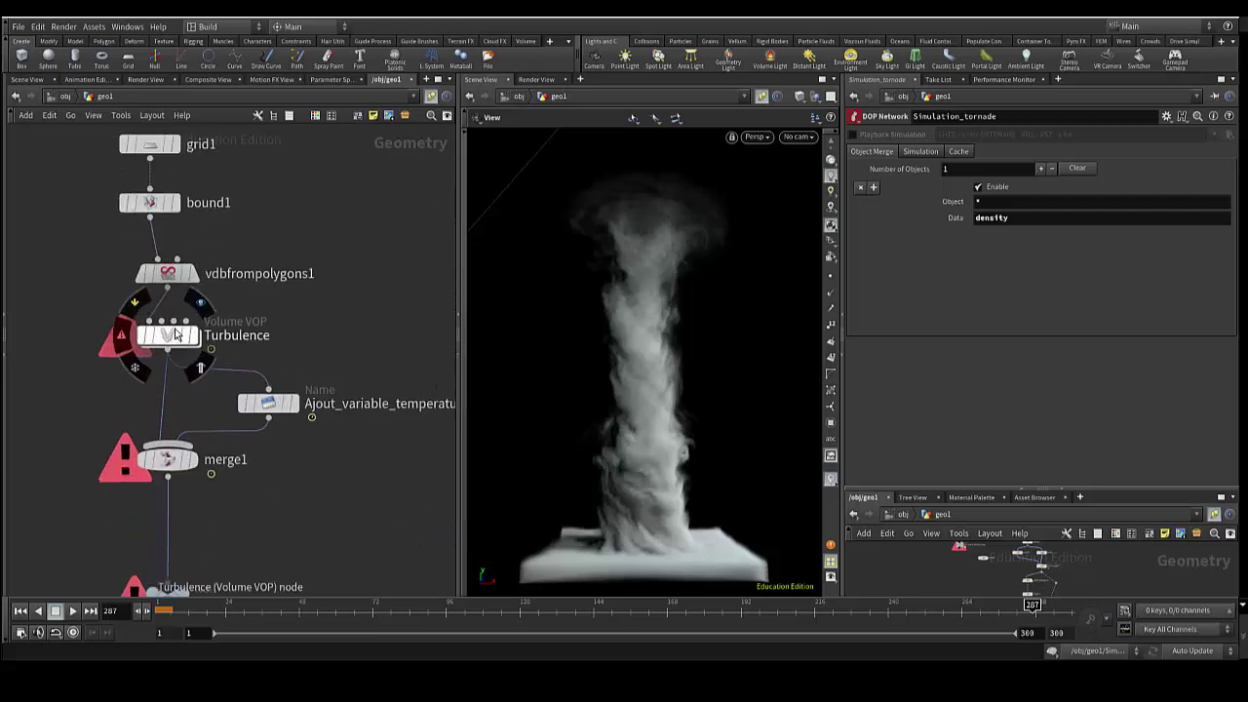
{"action": "middle_click_drag", "start_coordinate": [293, 282], "coordinate": [314, 387]}
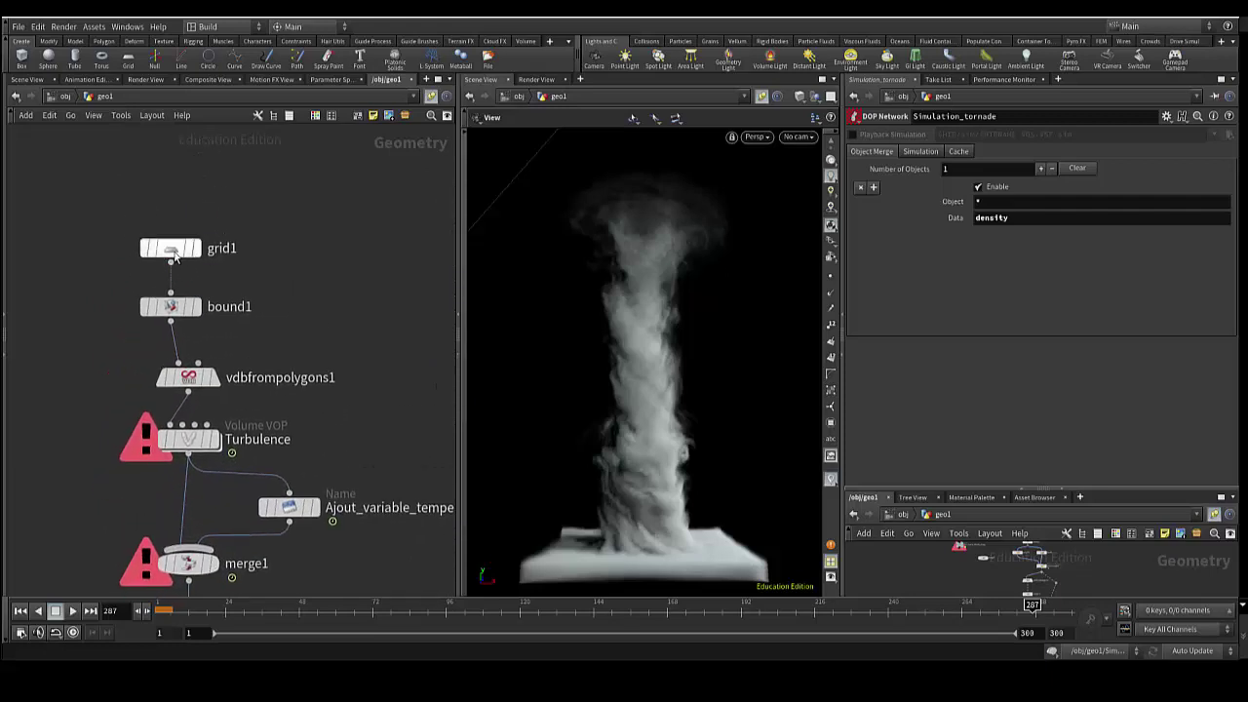
{"action": "middle_click_drag", "start_coordinate": [279, 552], "coordinate": [222, 363]}
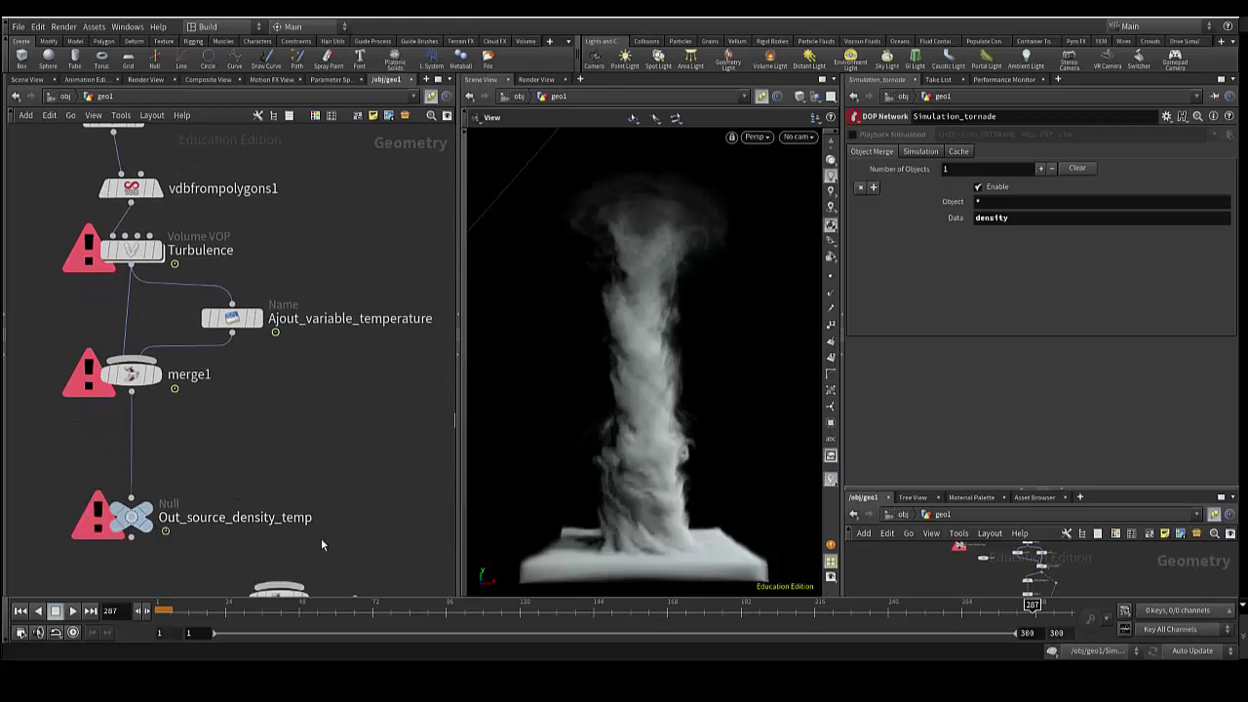
Pan and zoom to the line1, resample1, pscale and polyframe2 chain.
{"action": "left_click", "coordinate": [293, 546]}
{"action": "middle_click_drag", "start_coordinate": [292, 546], "coordinate": [285, 464]}
{"action": "scroll", "coordinate": [286, 461], "scroll_direction": "up", "scroll_amount": 10}
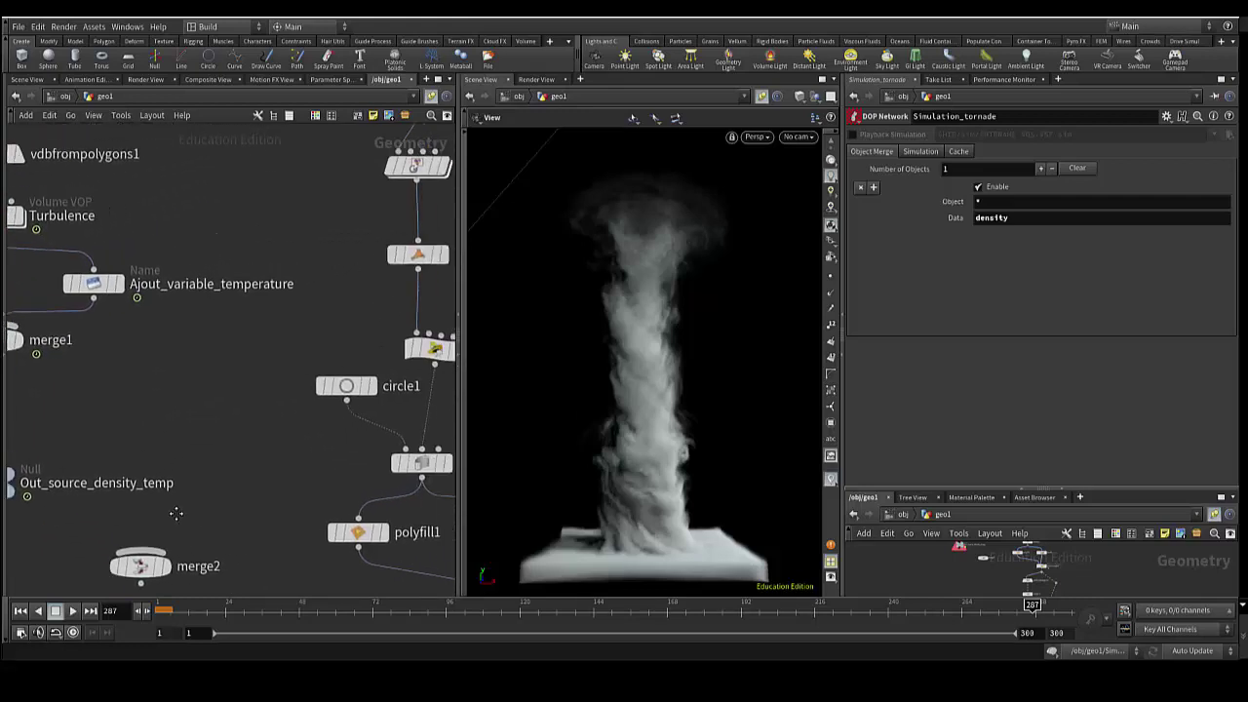
{"action": "scroll", "coordinate": [338, 411], "scroll_direction": "down", "scroll_amount": 2}
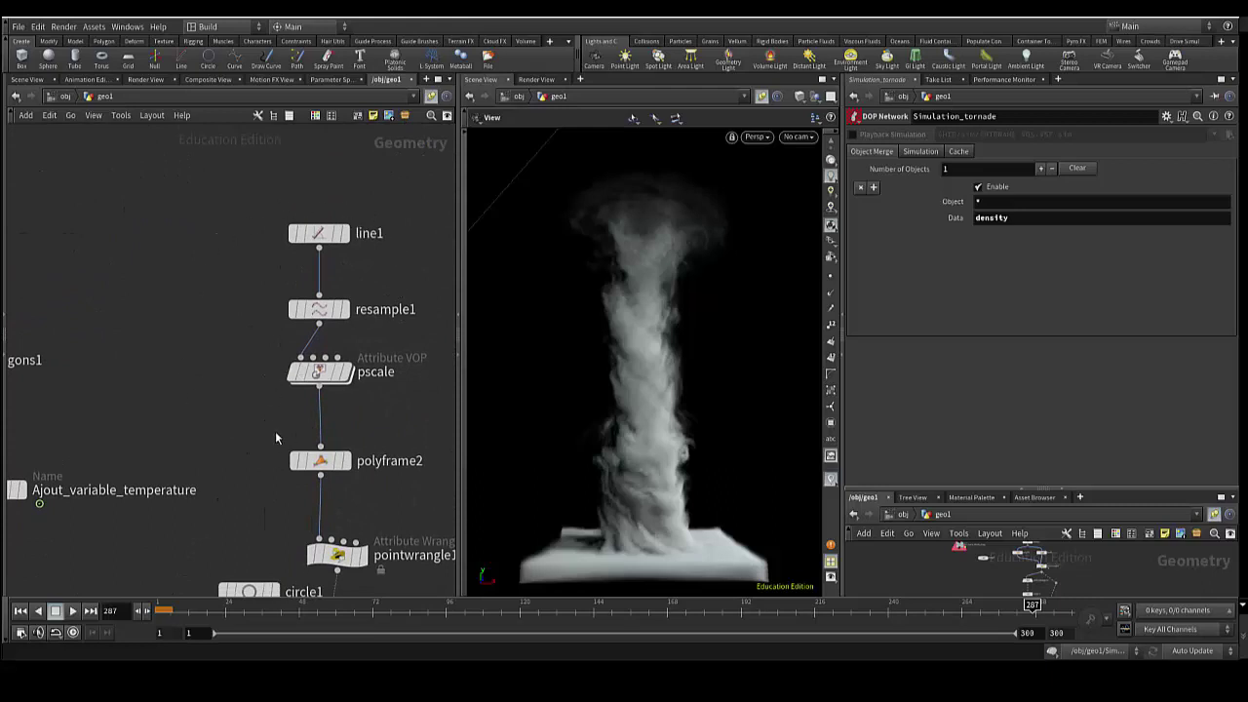
{"action": "scroll", "coordinate": [275, 437], "scroll_direction": "down", "scroll_amount": 3}
{"action": "scroll", "coordinate": [270, 454], "scroll_direction": "up", "scroll_amount": 3}
{"action": "scroll", "coordinate": [270, 452], "scroll_direction": "up", "scroll_amount": 2}
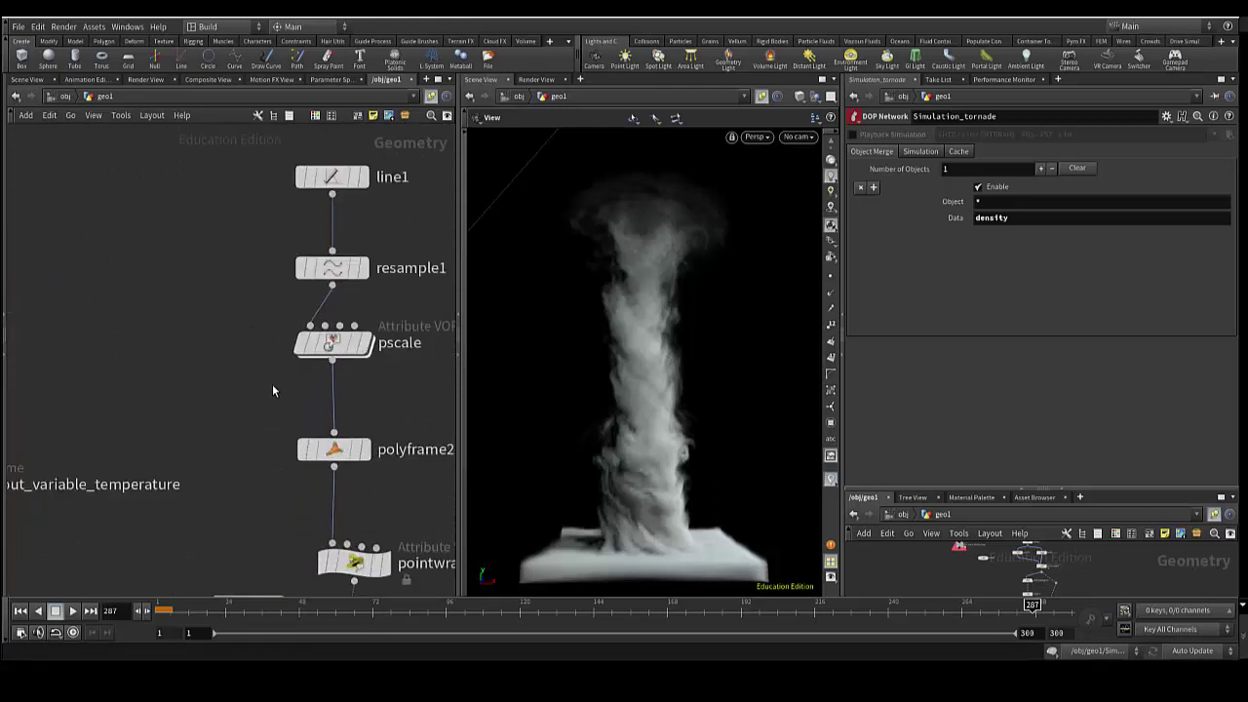
{"action": "middle_click_drag", "start_coordinate": [272, 390], "coordinate": [251, 464]}
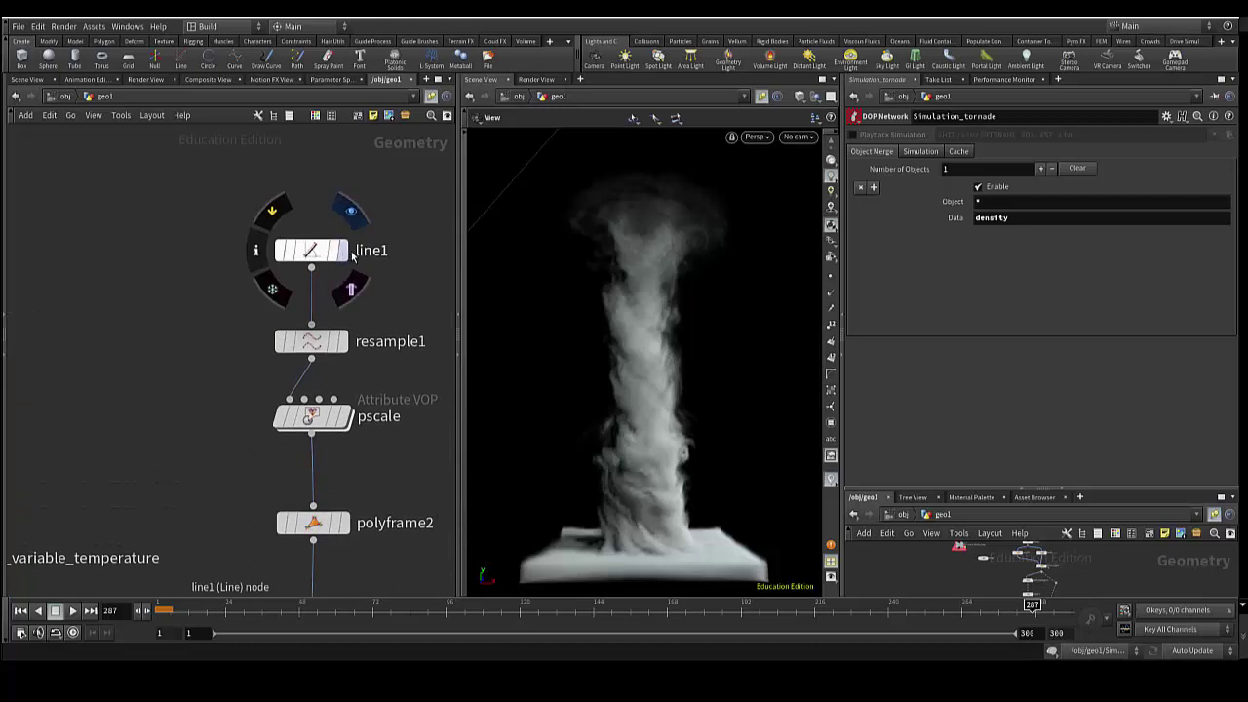
Display line1, then resample1, and show resample1's 70-segment settings.
{"action": "left_click", "coordinate": [343, 251]}
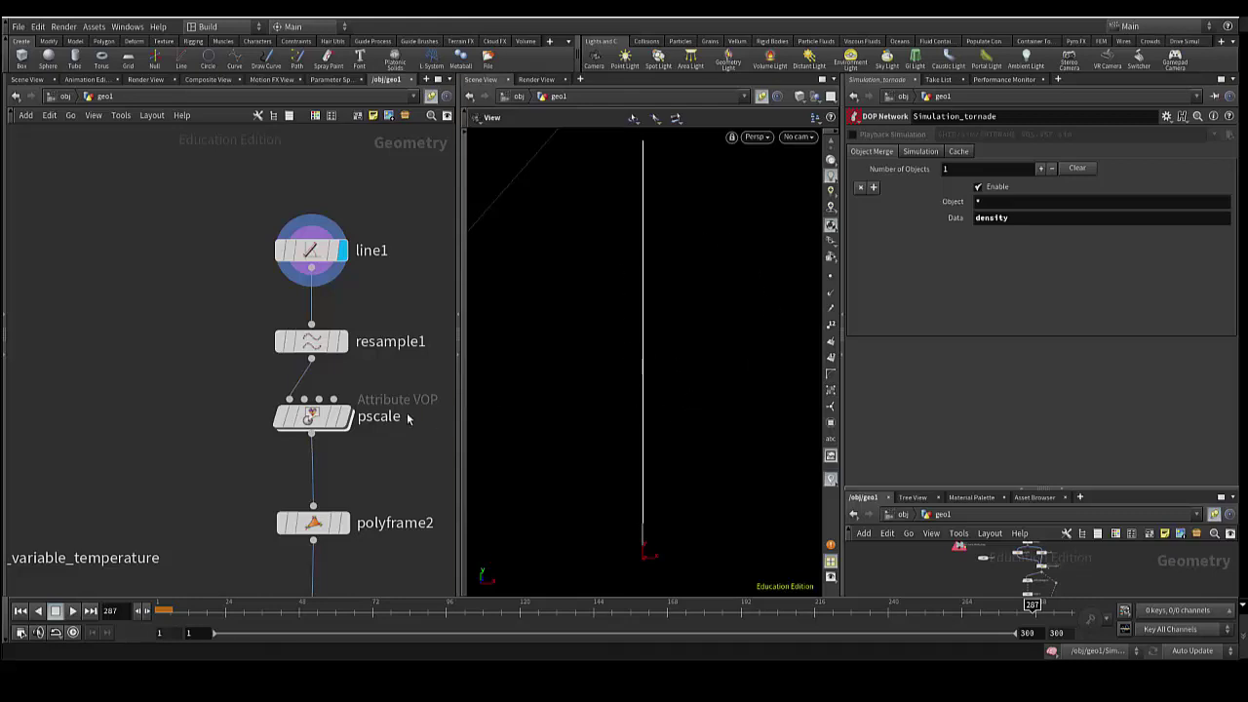
{"action": "left_click", "coordinate": [344, 292]}
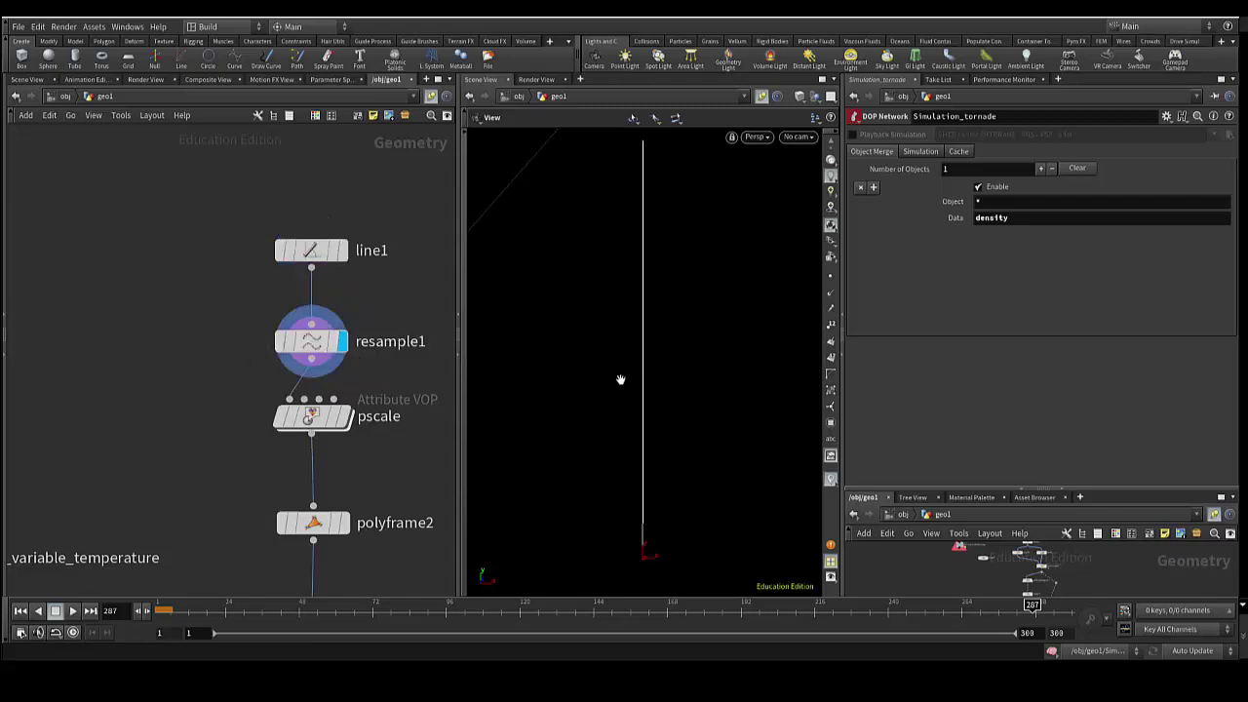
{"action": "mouse_move", "coordinate": [311, 341]}
{"action": "left_click", "coordinate": [337, 353]}
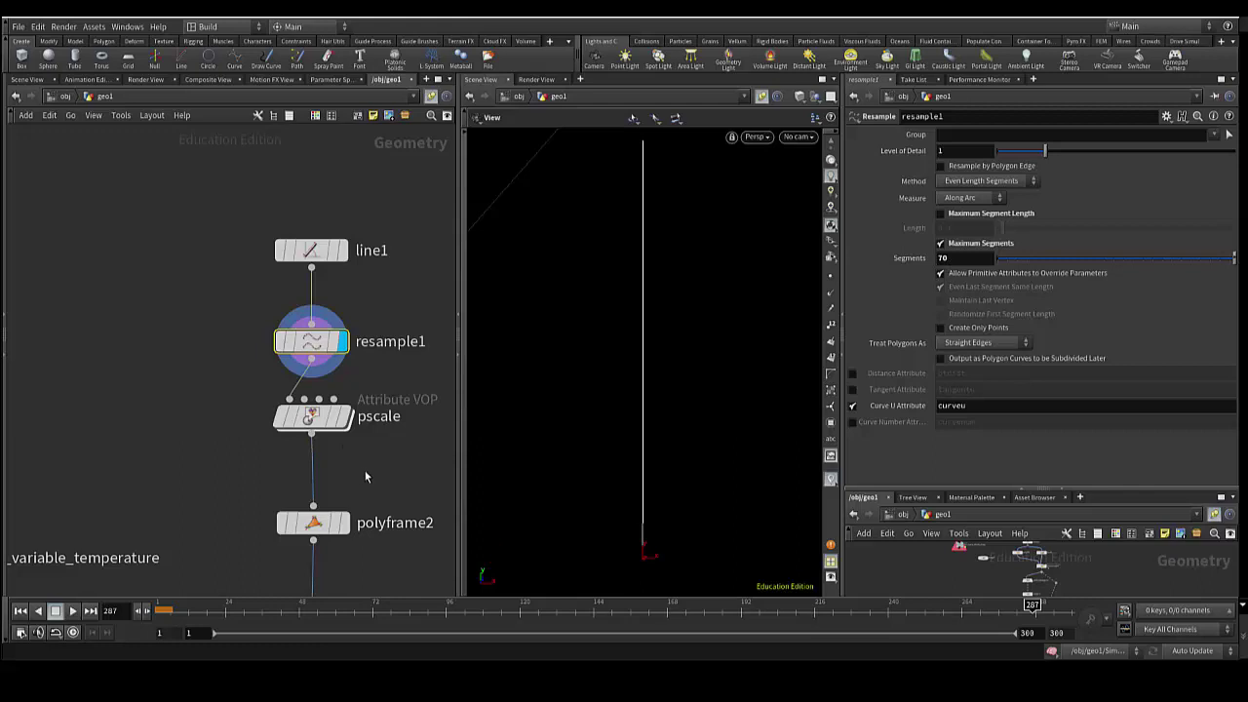
{"action": "mouse_move", "coordinate": [364, 470]}
{"action": "middle_mouse_down"}
{"action": "mouse_move", "coordinate": [346, 462]}
{"action": "mouse_move", "coordinate": [325, 392]}
{"action": "middle_mouse_up"}
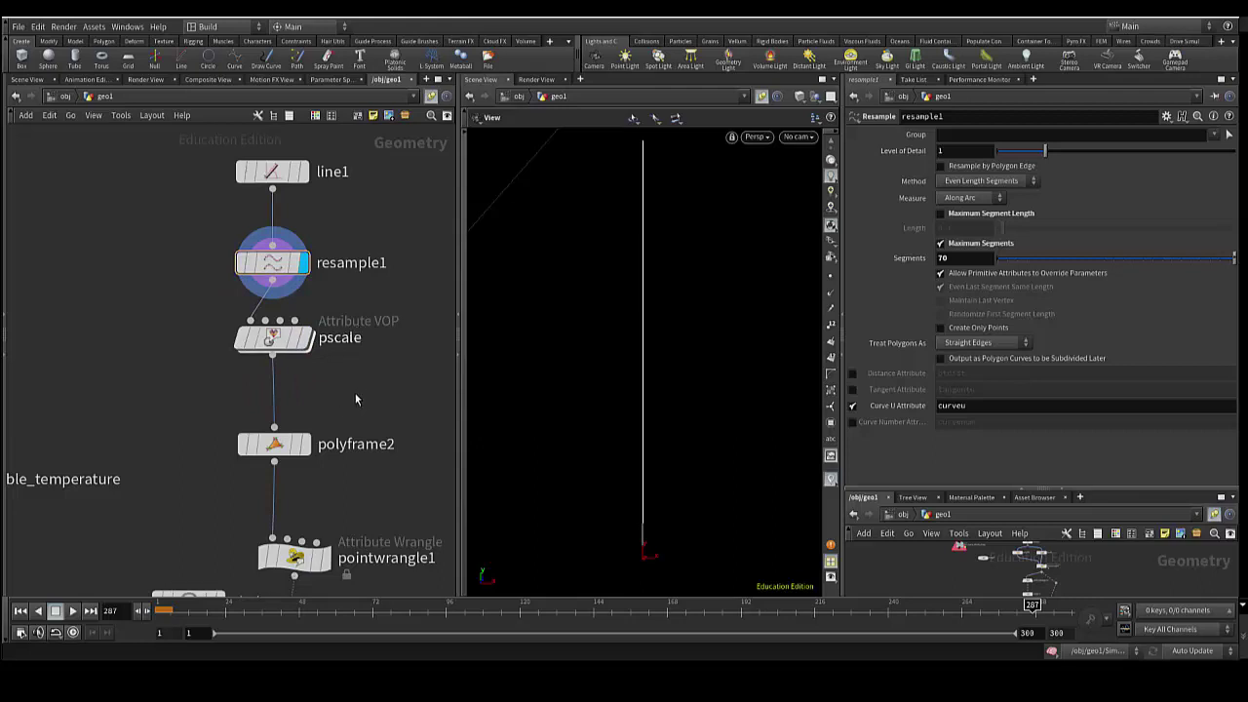
{"action": "key", "text": "Tab"}
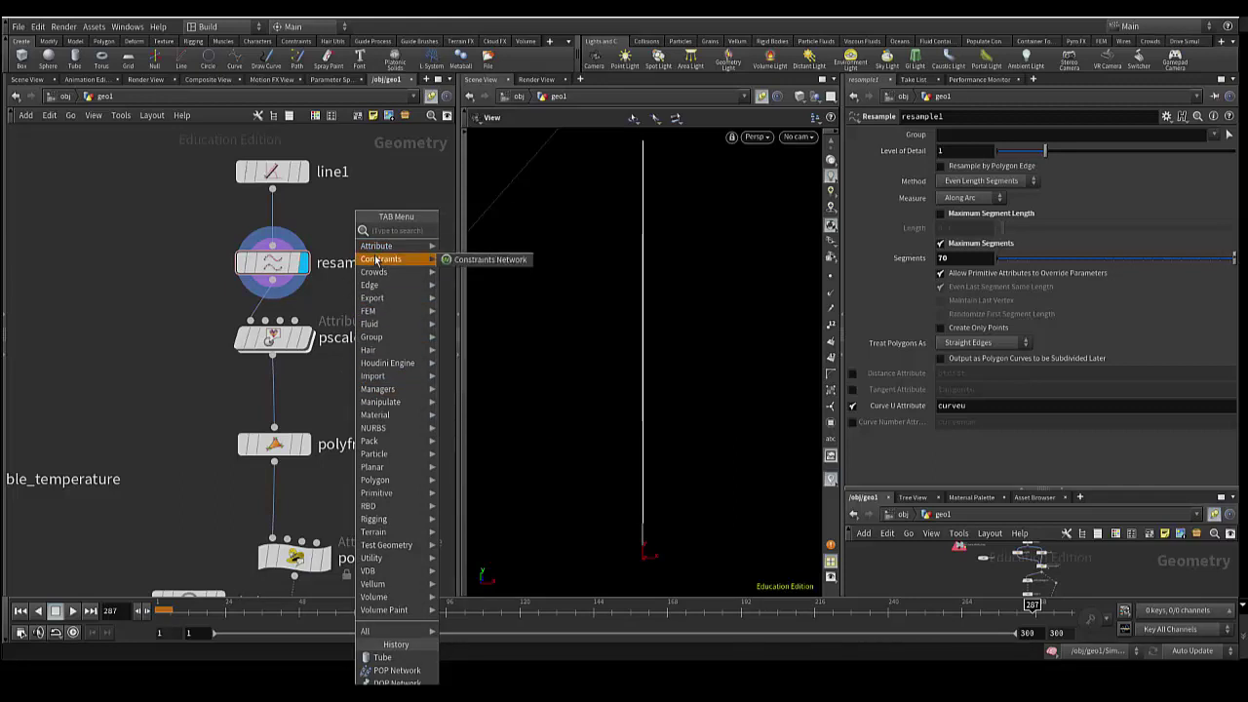
{"action": "mouse_move", "coordinate": [376, 246]}
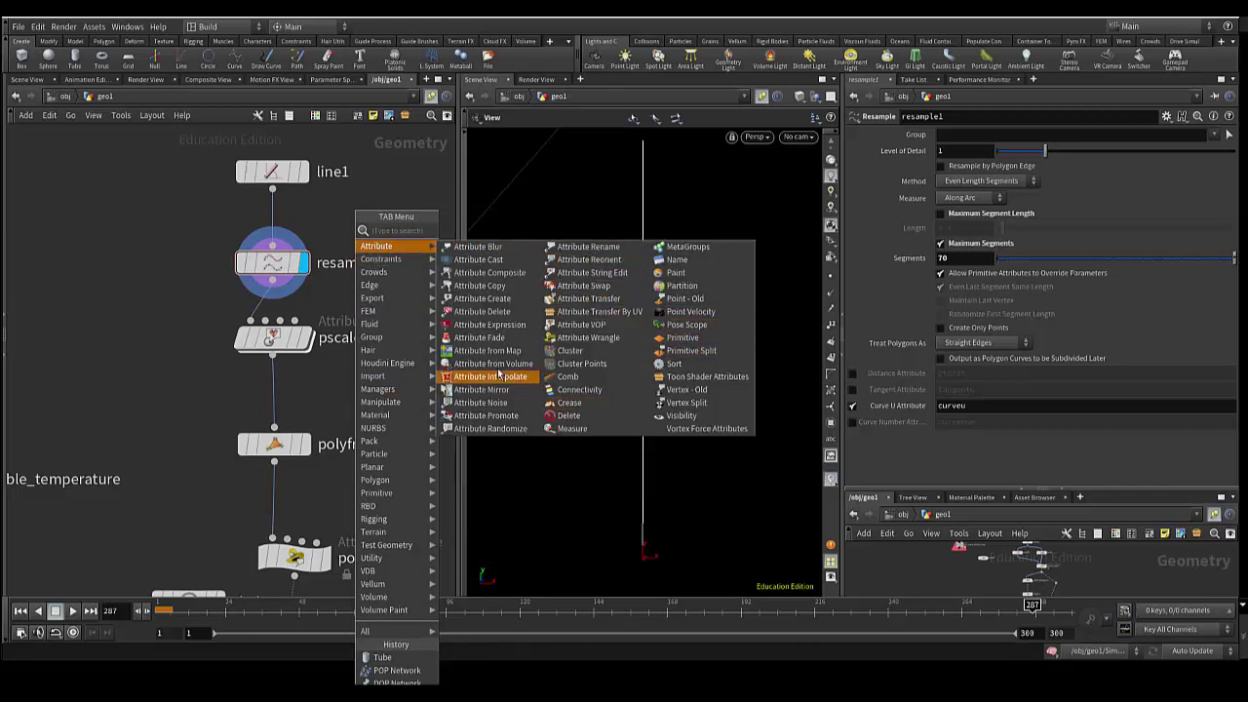
{"action": "key", "text": "Escape"}
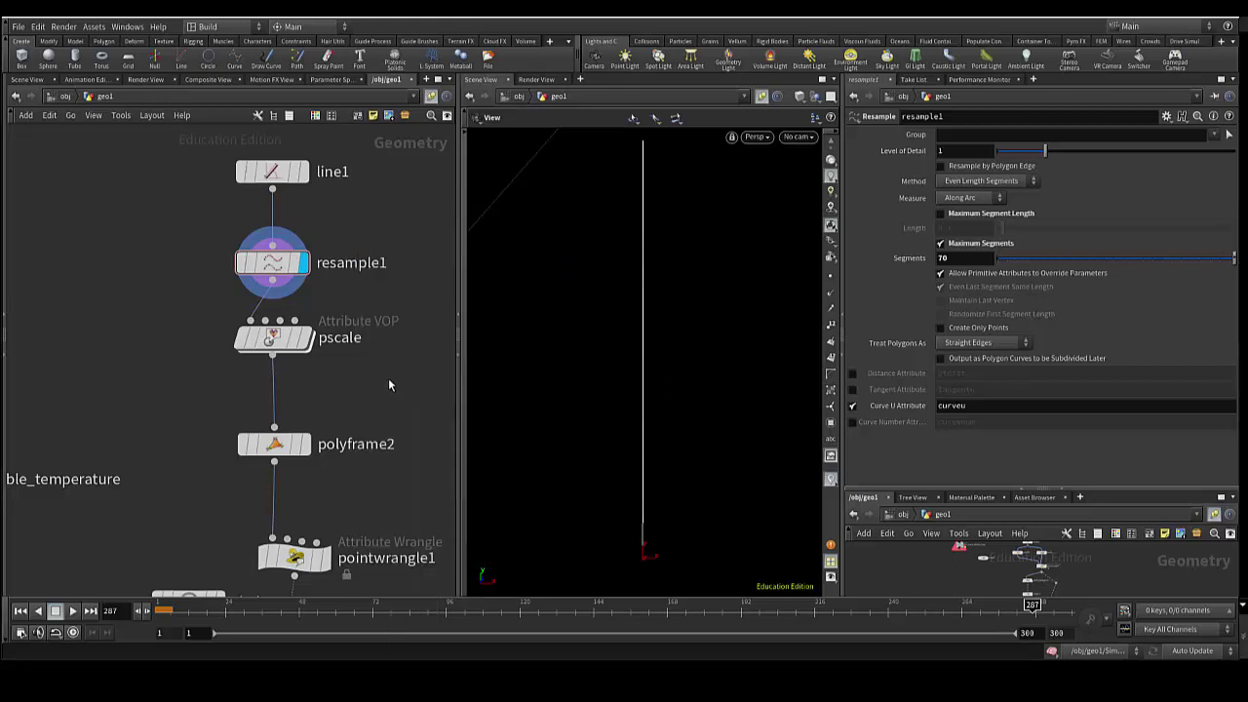
{"action": "mouse_move", "coordinate": [273, 338]}
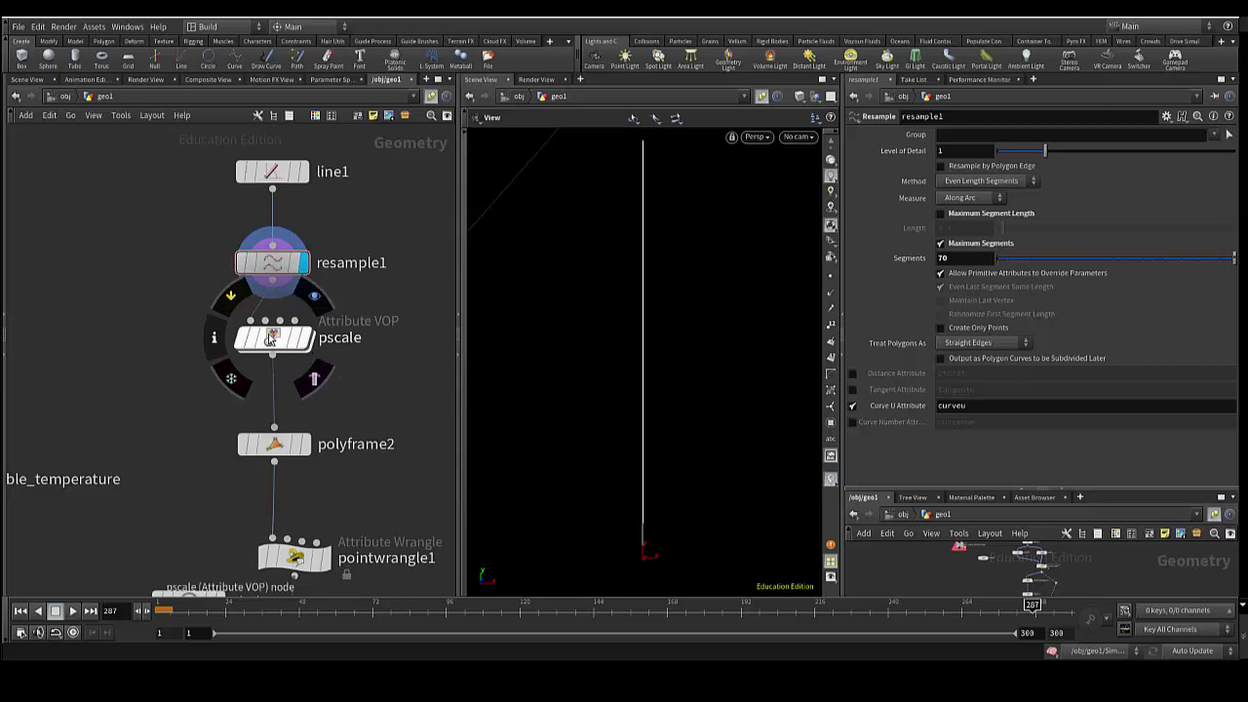
Inside the pscale VOP network, reposition geometryvopglobal1 and geometryvopoutput1.
{"action": "double_click", "coordinate": [270, 337]}
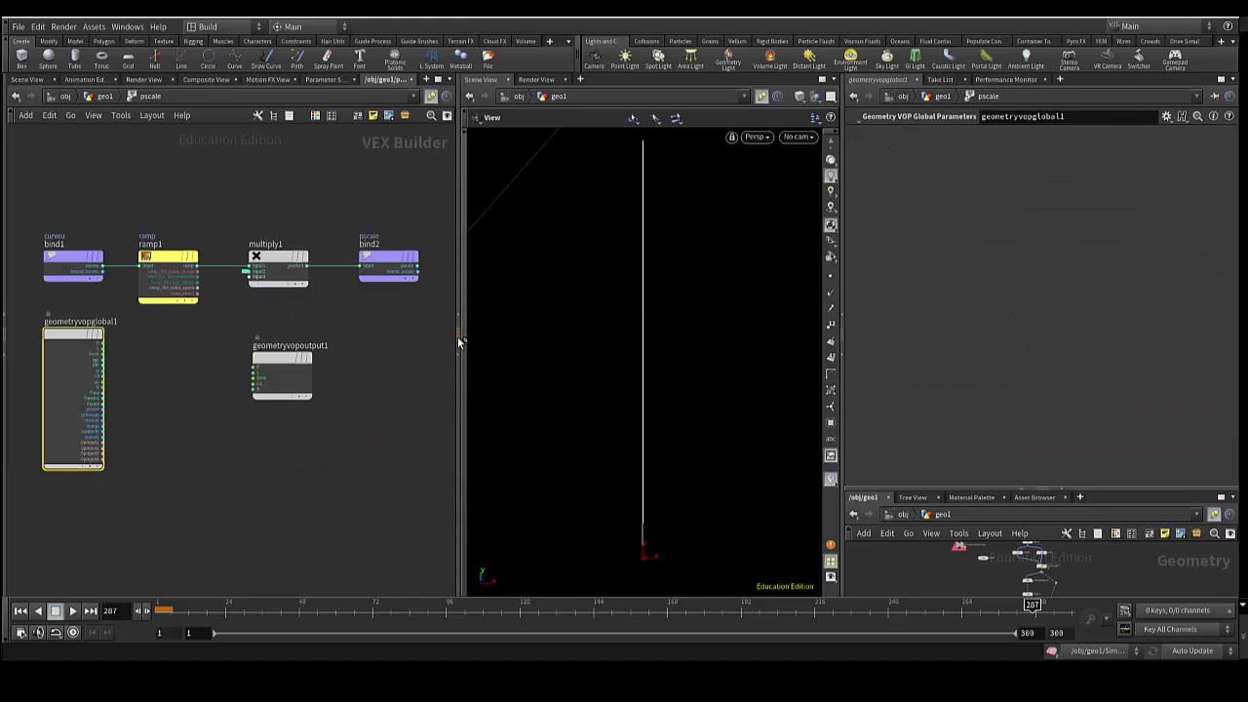
{"action": "left_click_drag", "start_coordinate": [458, 342], "coordinate": [478, 341]}
{"action": "scroll", "coordinate": [328, 356], "scroll_direction": "up", "scroll_amount": 1}
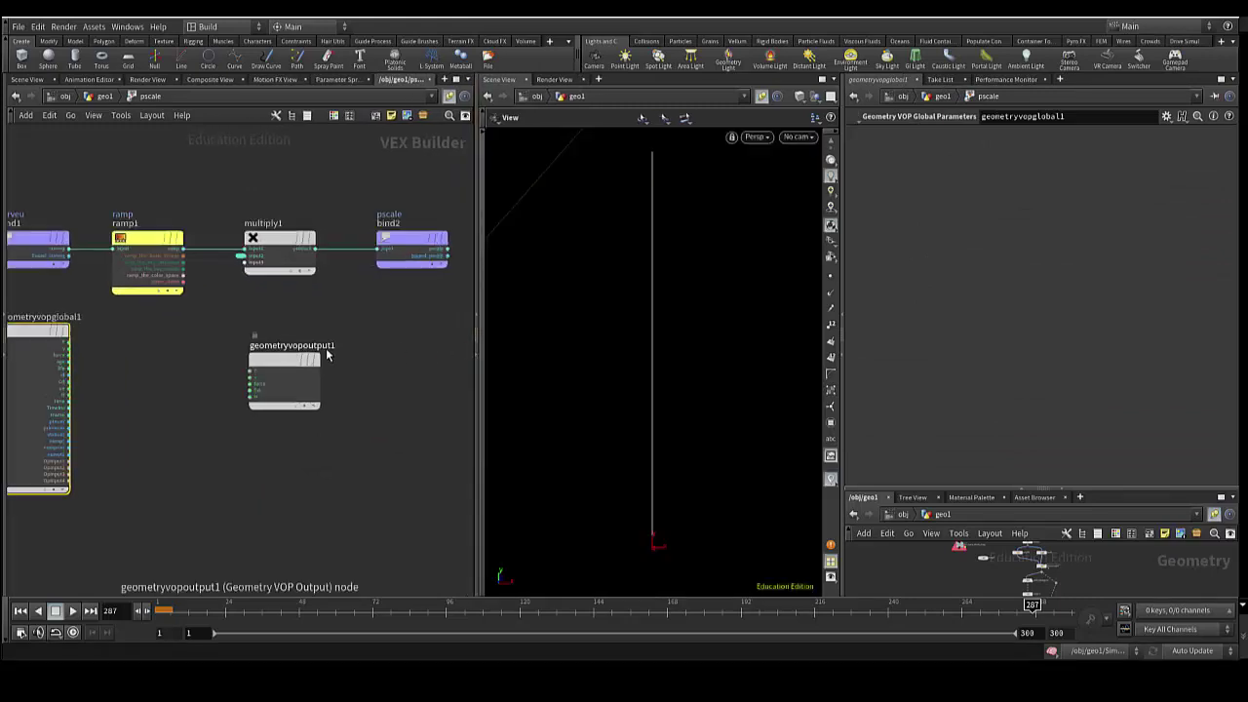
{"action": "middle_click_drag", "start_coordinate": [345, 293], "coordinate": [488, 350]}
{"action": "scroll", "coordinate": [488, 351], "scroll_direction": "up", "scroll_amount": 1}
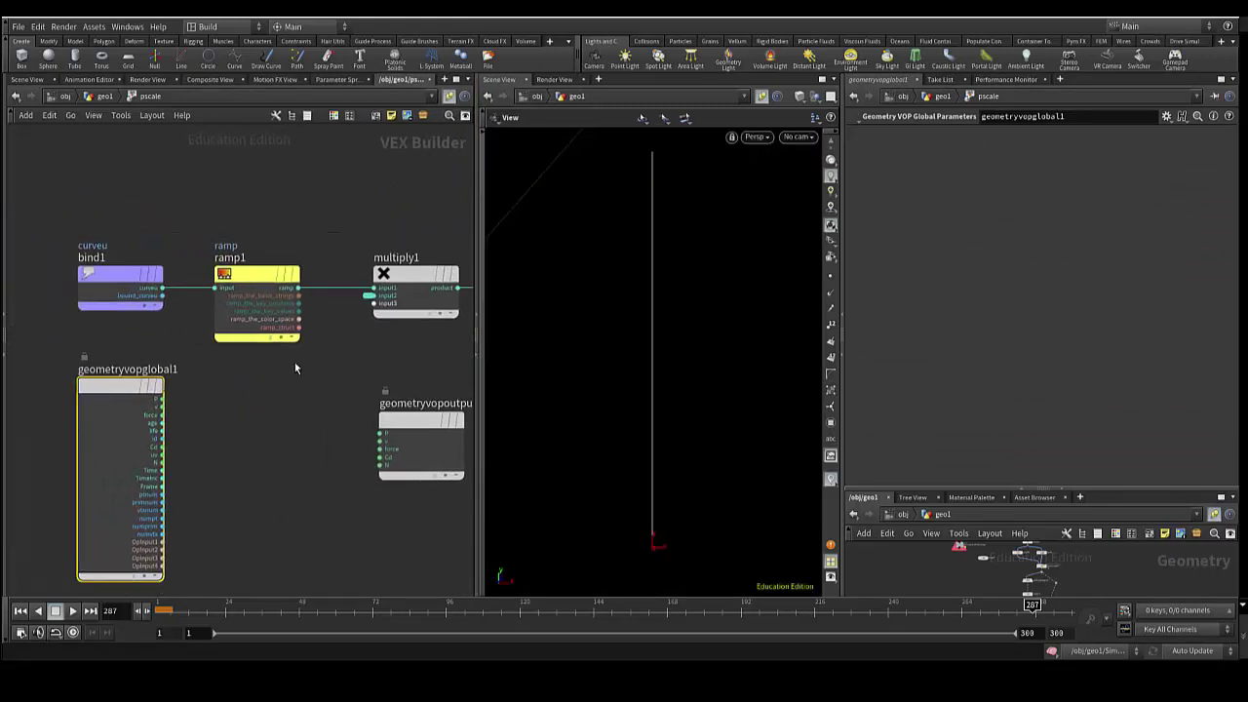
{"action": "mouse_move", "coordinate": [122, 388]}
{"action": "left_mouse_down"}
{"action": "mouse_move", "coordinate": [122, 372]}
{"action": "mouse_move", "coordinate": [247, 404]}
{"action": "mouse_move", "coordinate": [233, 408]}
{"action": "left_mouse_up"}
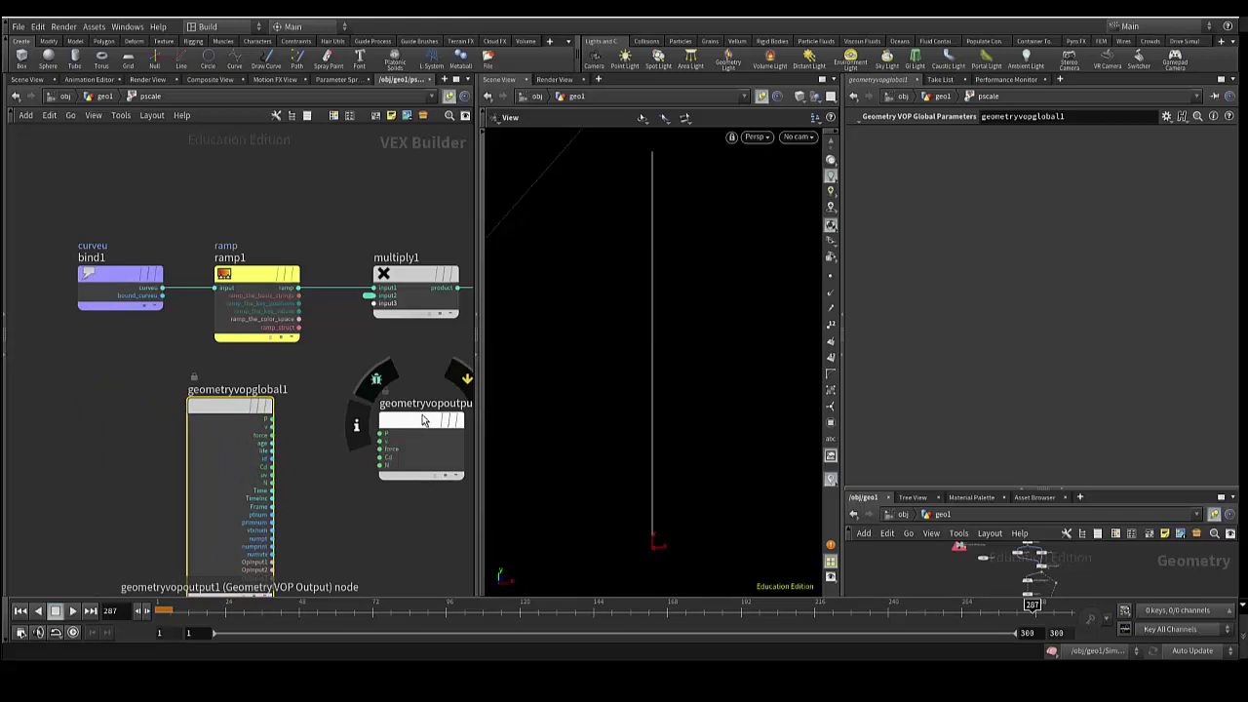
{"action": "left_click_drag", "start_coordinate": [426, 420], "coordinate": [420, 416]}
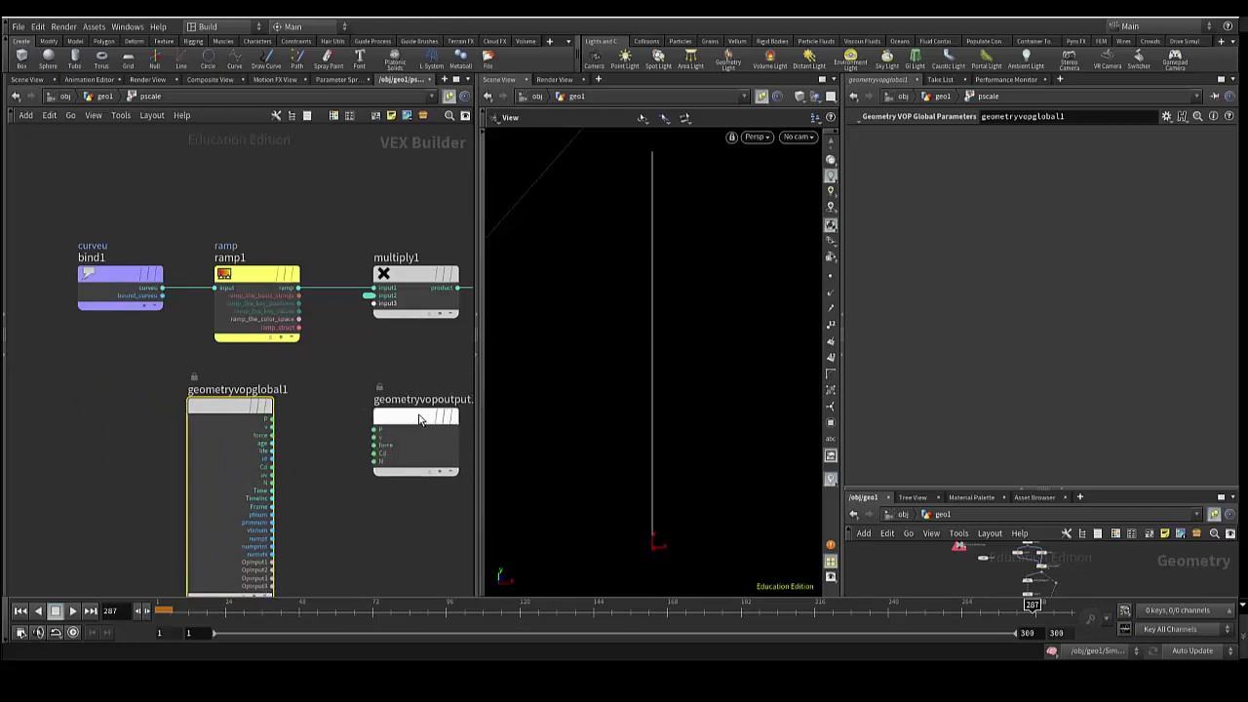
{"action": "middle_click_drag", "start_coordinate": [318, 450], "coordinate": [227, 443]}
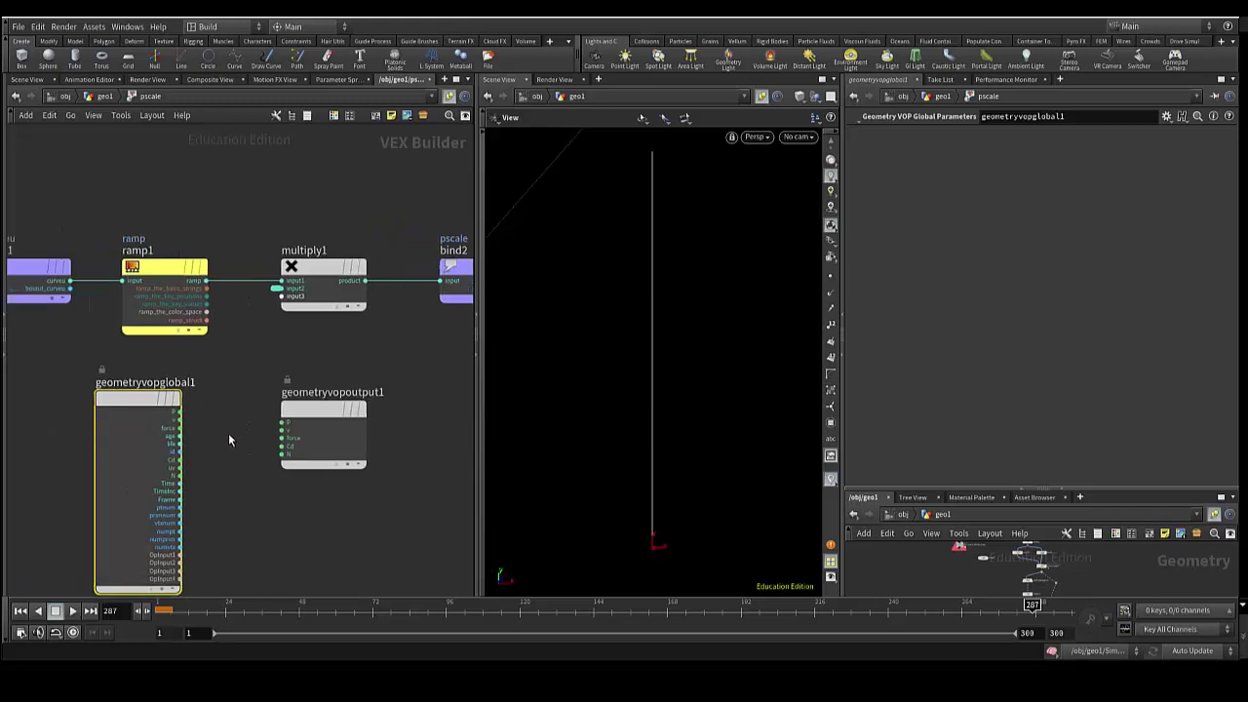
{"action": "middle_click_drag", "start_coordinate": [228, 433], "coordinate": [289, 455]}
{"action": "left_click_drag", "start_coordinate": [196, 419], "coordinate": [106, 419]}
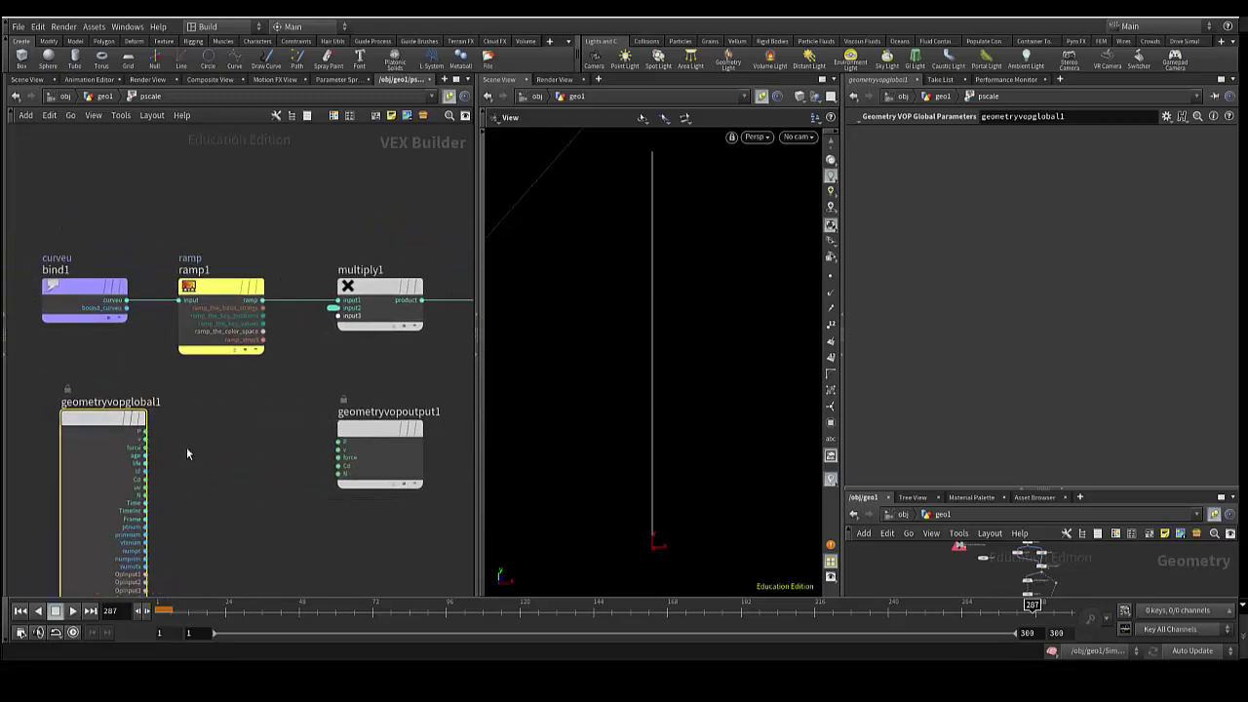
Inspect bind2, ramp1 and multiply1, then return to the geo1 network.
{"action": "scroll", "coordinate": [351, 464], "scroll_direction": "up", "scroll_amount": 3}
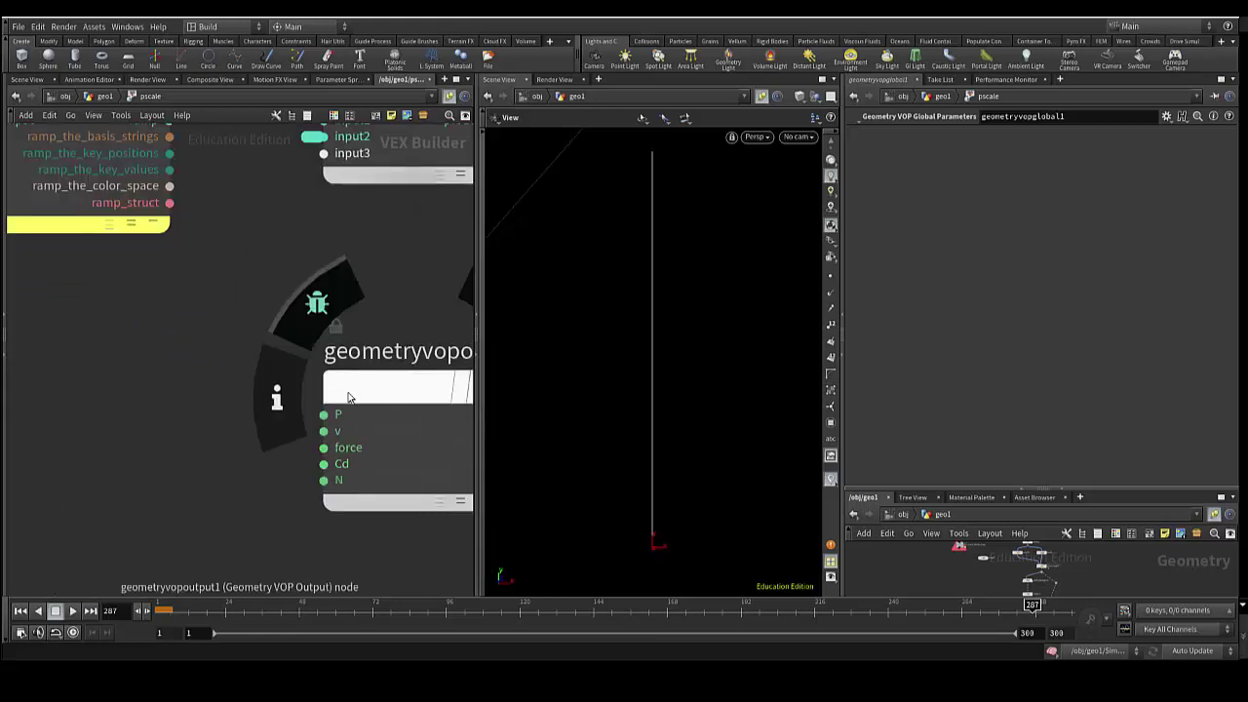
{"action": "mouse_move", "coordinate": [380, 453]}
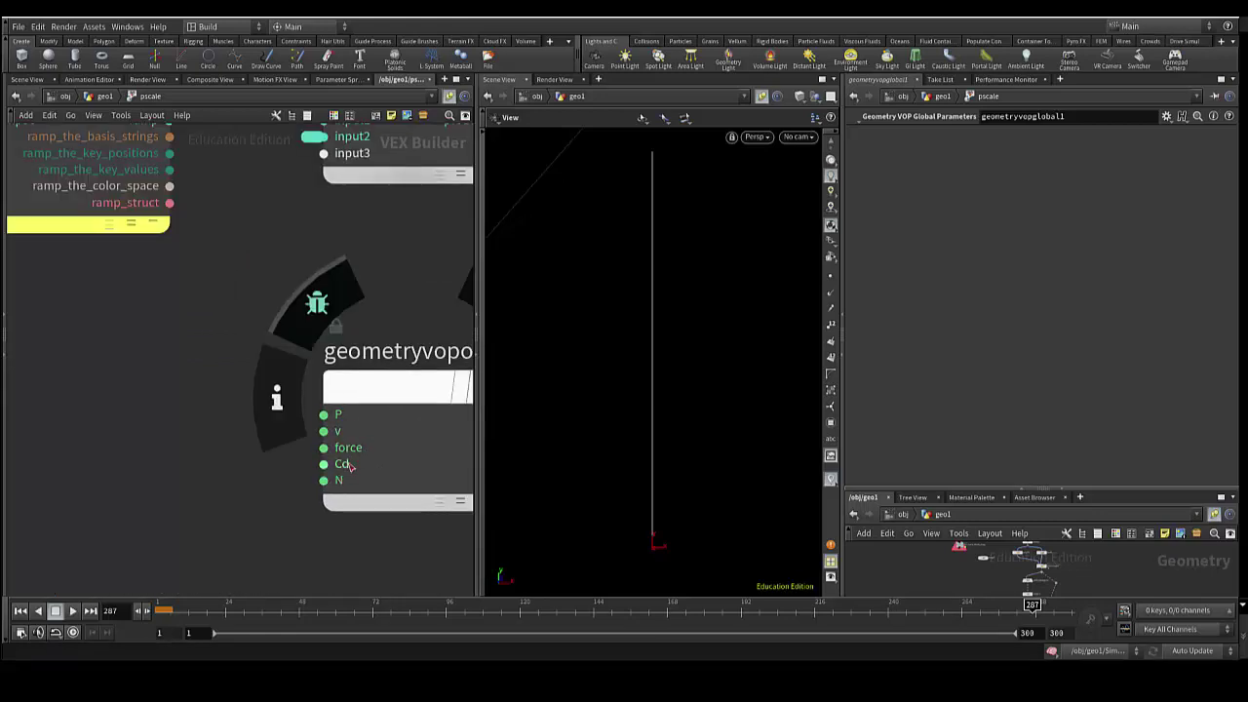
{"action": "scroll", "coordinate": [188, 405], "scroll_direction": "down", "scroll_amount": 2}
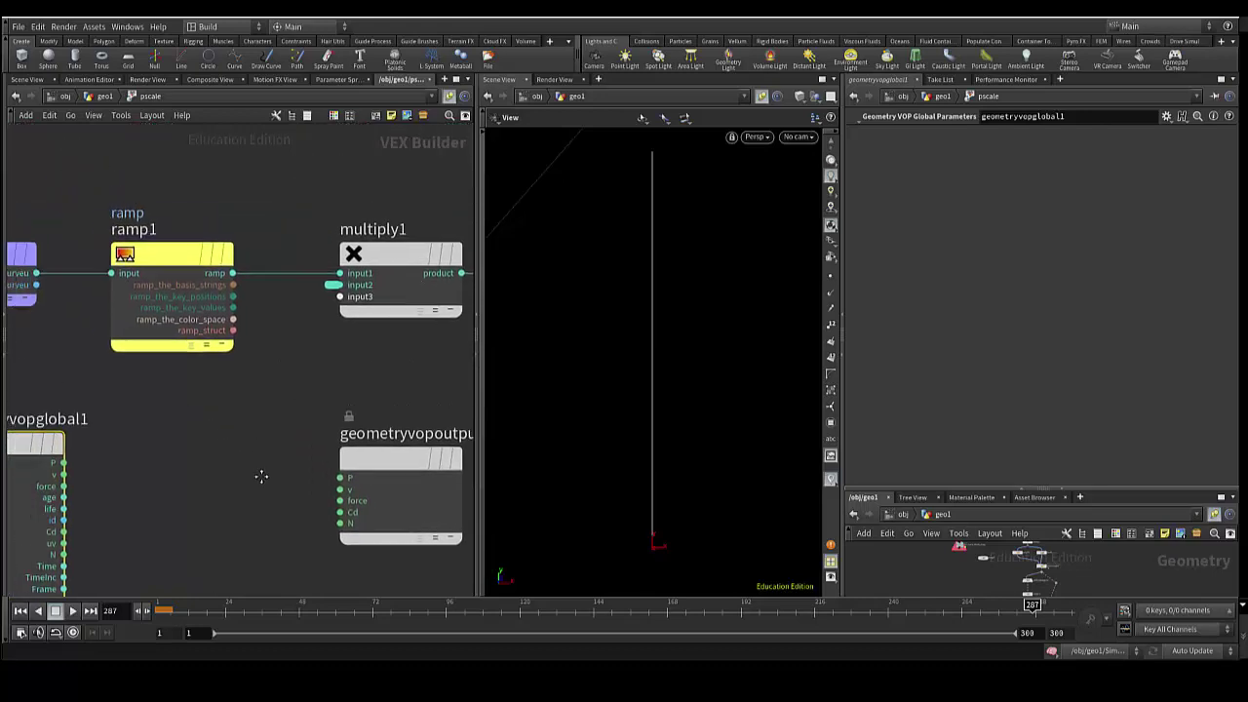
{"action": "mouse_move", "coordinate": [187, 405]}
{"action": "middle_mouse_down"}
{"action": "mouse_move", "coordinate": [292, 492]}
{"action": "mouse_move", "coordinate": [166, 480]}
{"action": "middle_mouse_up"}
{"action": "scroll", "coordinate": [314, 470], "scroll_direction": "down", "scroll_amount": 1}
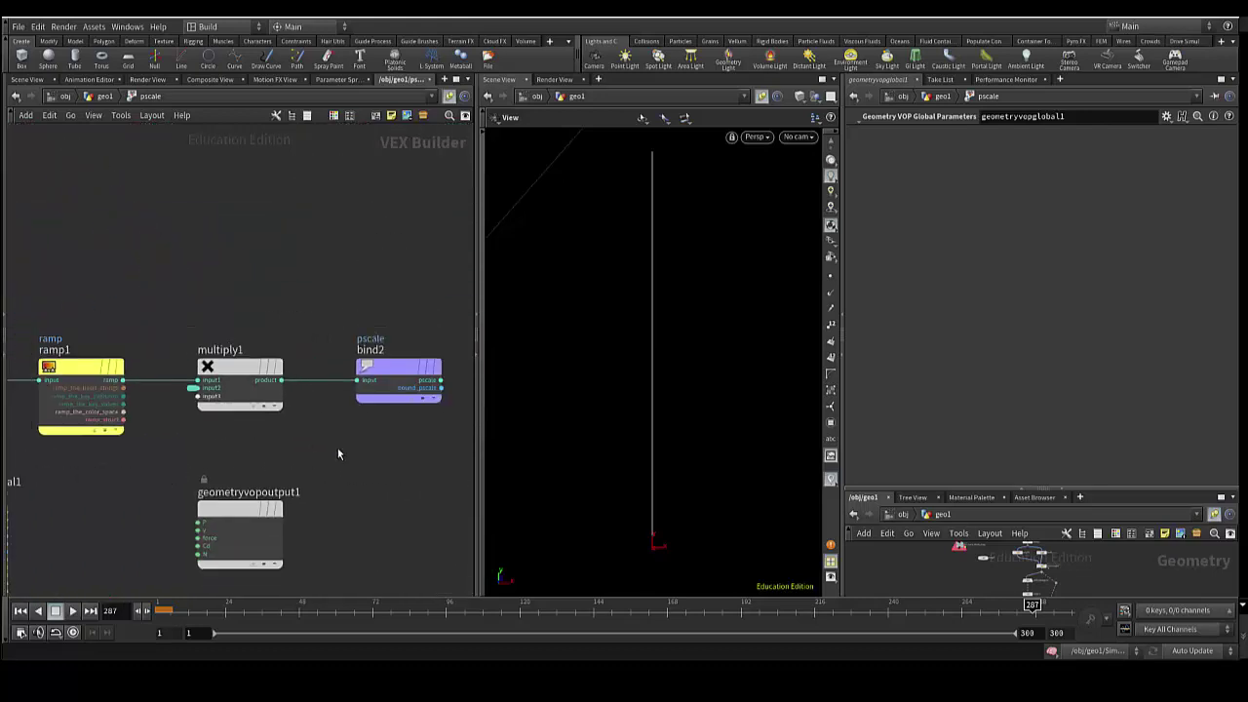
{"action": "scroll", "coordinate": [338, 448], "scroll_direction": "up", "scroll_amount": 2}
{"action": "mouse_move", "coordinate": [257, 446]}
{"action": "middle_mouse_down"}
{"action": "mouse_move", "coordinate": [376, 454]}
{"action": "mouse_move", "coordinate": [243, 476]}
{"action": "middle_mouse_up"}
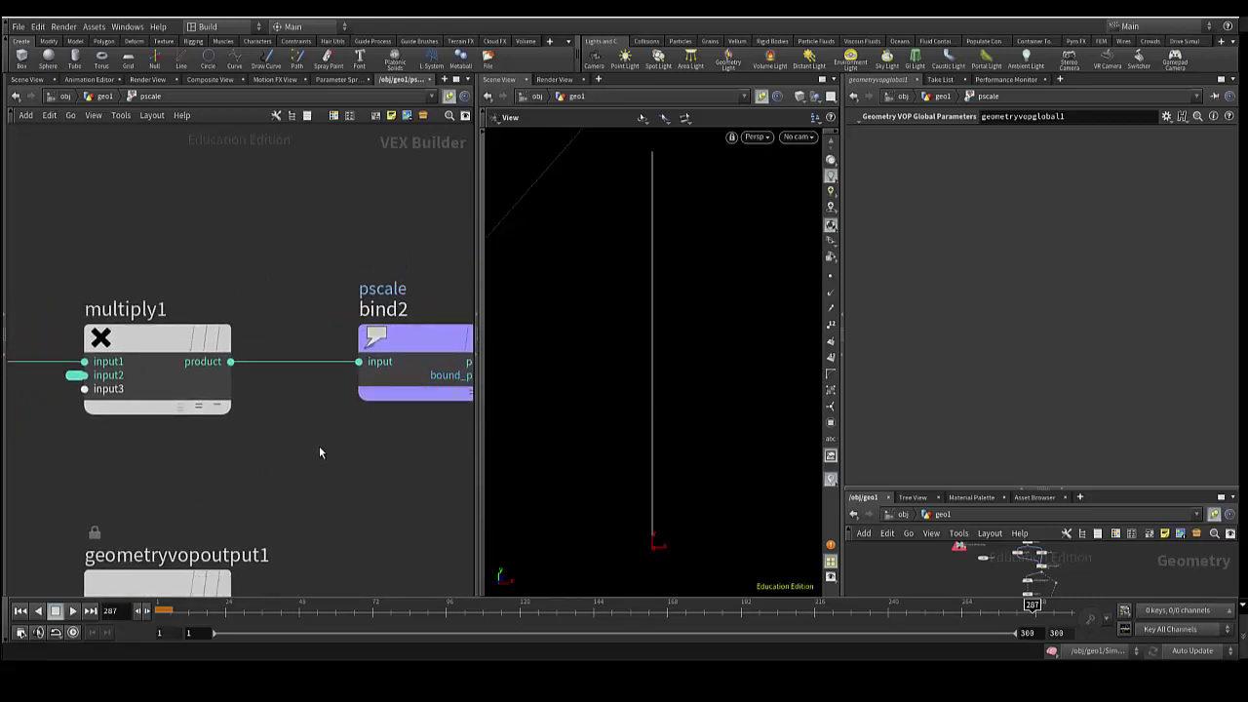
{"action": "scroll", "coordinate": [319, 446], "scroll_direction": "down", "scroll_amount": 2}
{"action": "mouse_move", "coordinate": [203, 451]}
{"action": "middle_mouse_down"}
{"action": "mouse_move", "coordinate": [493, 441]}
{"action": "mouse_move", "coordinate": [306, 462]}
{"action": "middle_mouse_up"}
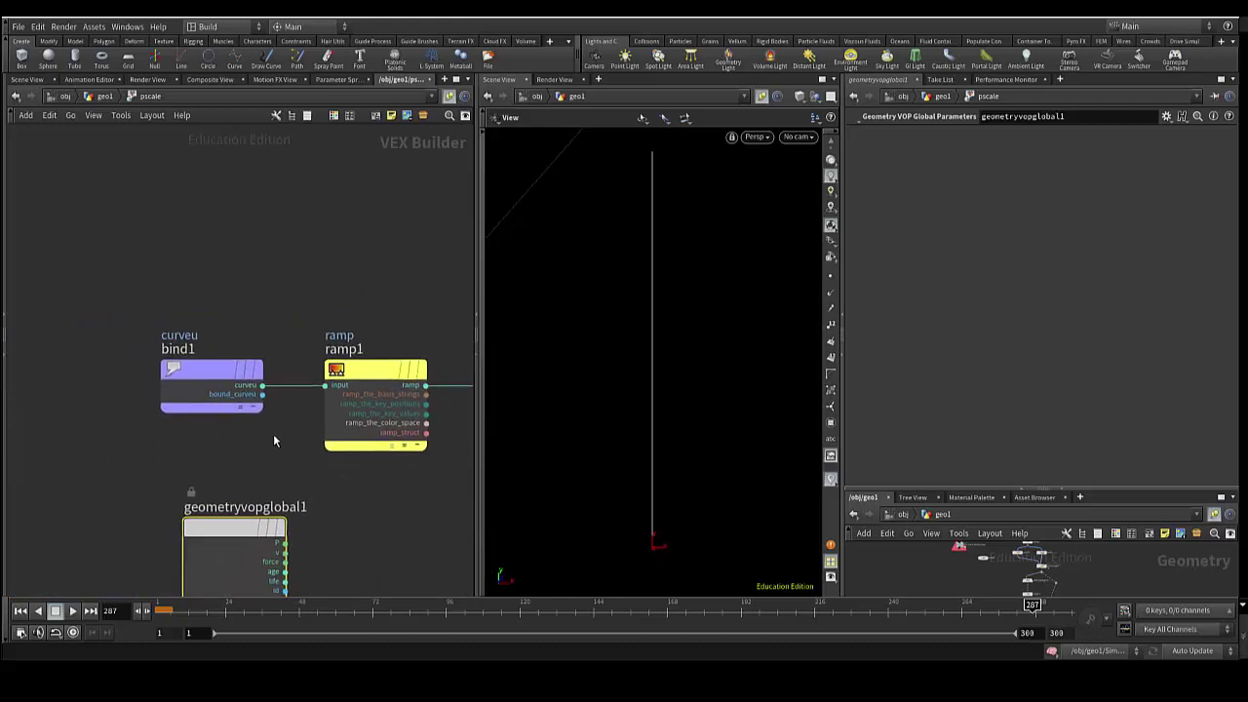
{"action": "scroll", "coordinate": [272, 430], "scroll_direction": "up", "scroll_amount": 2}
{"action": "middle_click_drag", "start_coordinate": [282, 435], "coordinate": [178, 426]}
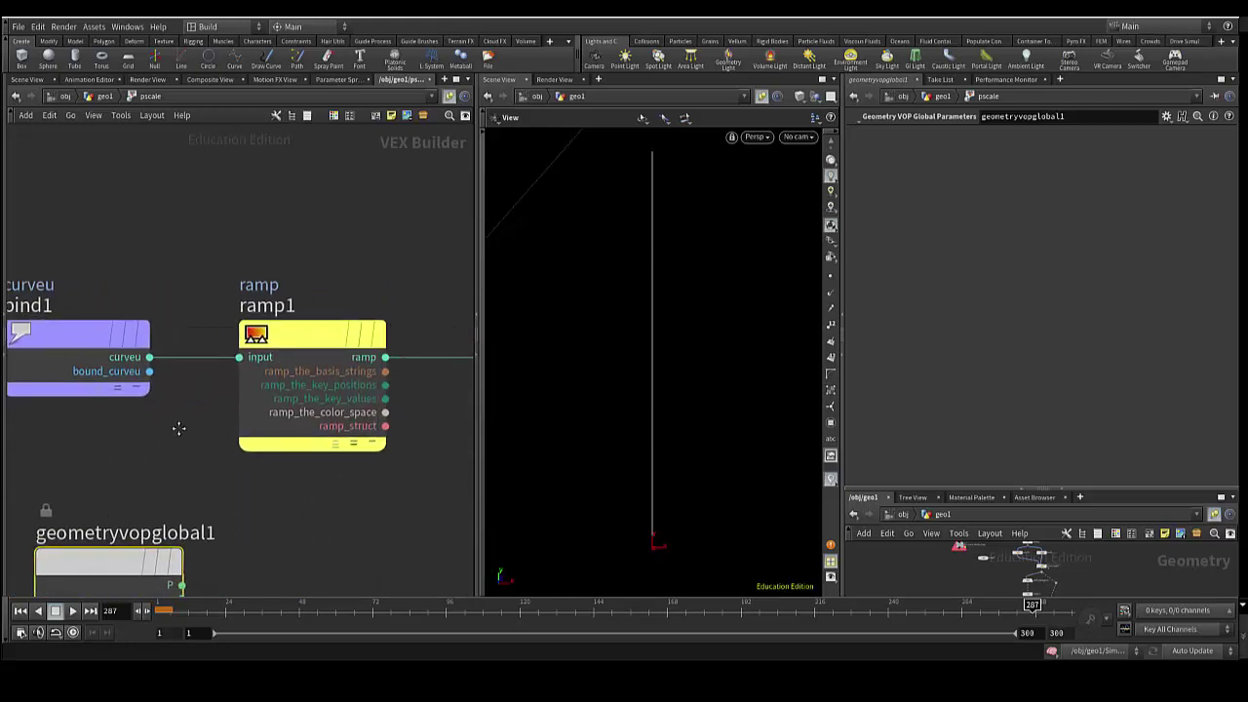
{"action": "scroll", "coordinate": [188, 429], "scroll_direction": "down", "scroll_amount": 2}
{"action": "mouse_move", "coordinate": [323, 452]}
{"action": "middle_mouse_down"}
{"action": "mouse_move", "coordinate": [240, 449]}
{"action": "mouse_move", "coordinate": [188, 416]}
{"action": "mouse_move", "coordinate": [312, 422]}
{"action": "middle_mouse_up"}
{"action": "scroll", "coordinate": [241, 449], "scroll_direction": "down", "scroll_amount": 1}
{"action": "scroll", "coordinate": [160, 407], "scroll_direction": "up", "scroll_amount": 1}
{"action": "scroll", "coordinate": [160, 403], "scroll_direction": "up", "scroll_amount": 2}
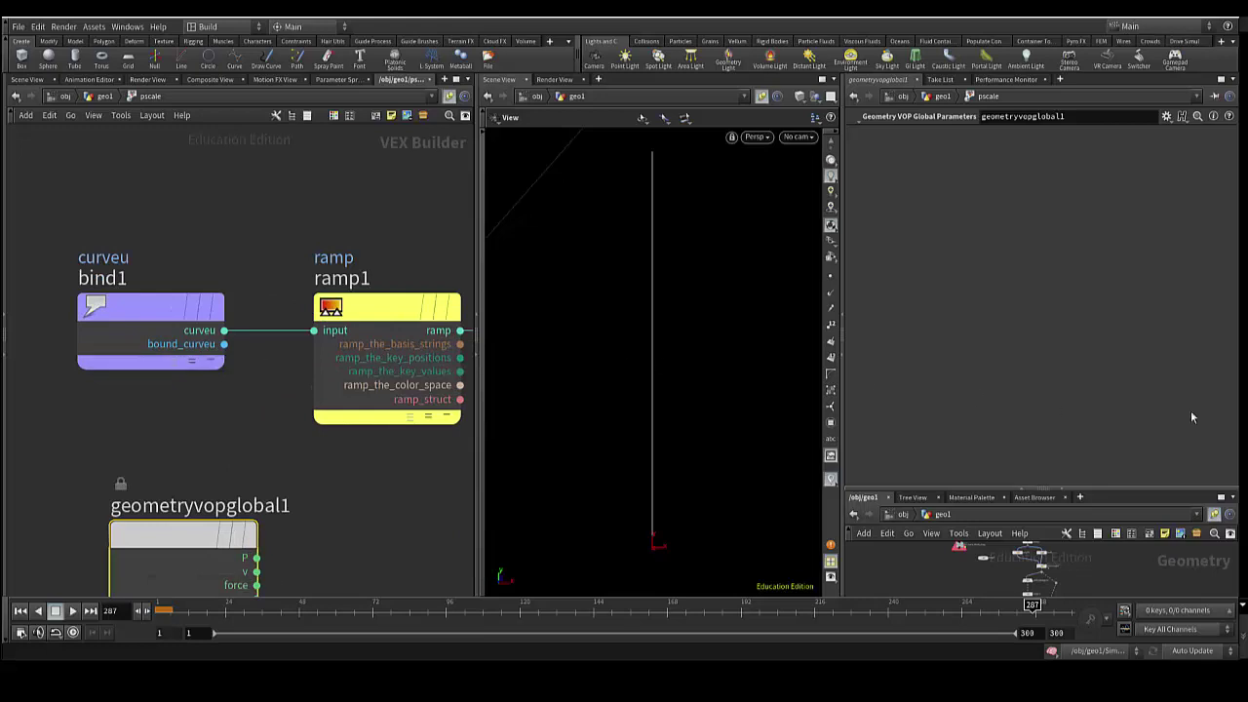
{"action": "key", "text": "u"}
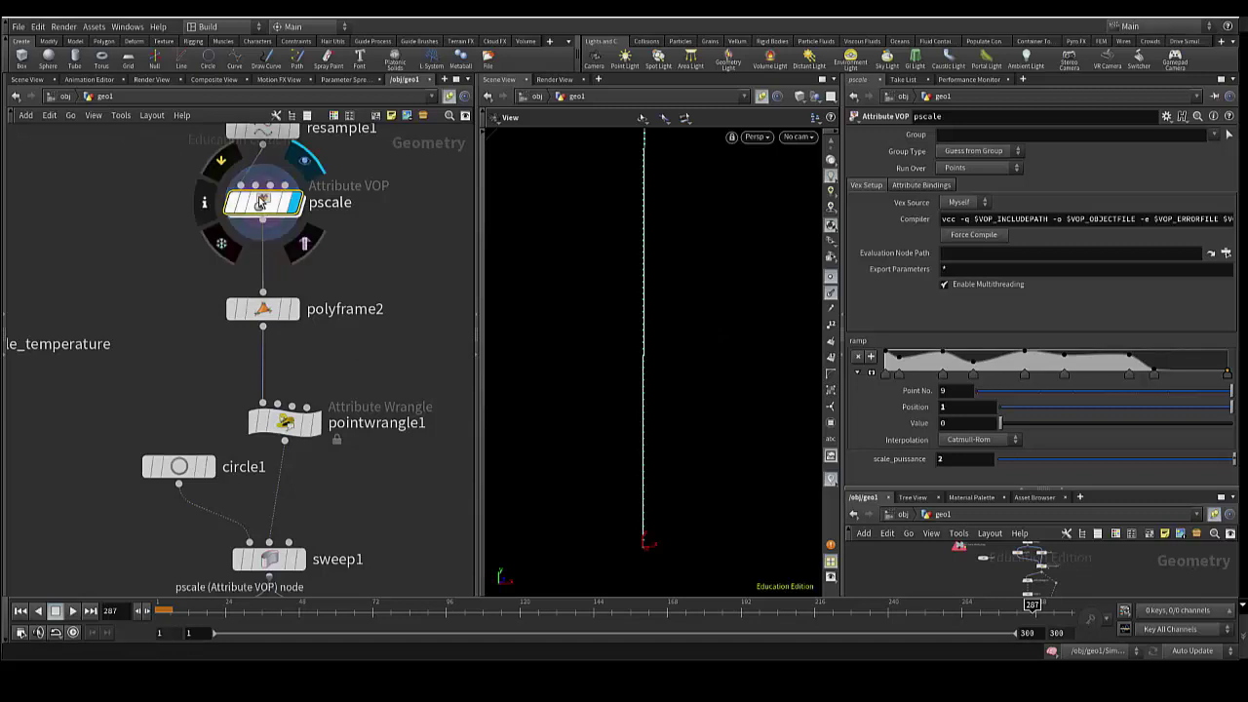
{"action": "mouse_move", "coordinate": [262, 203]}
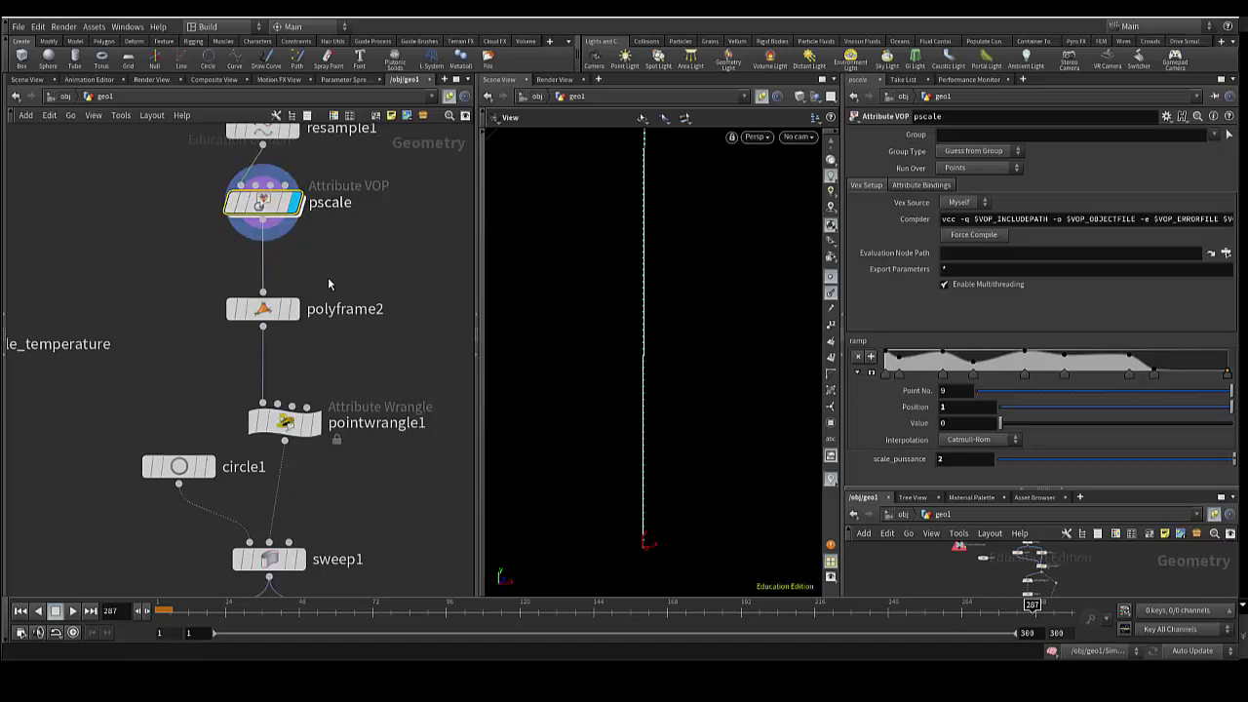
{"action": "middle_click_drag", "start_coordinate": [328, 282], "coordinate": [330, 277]}
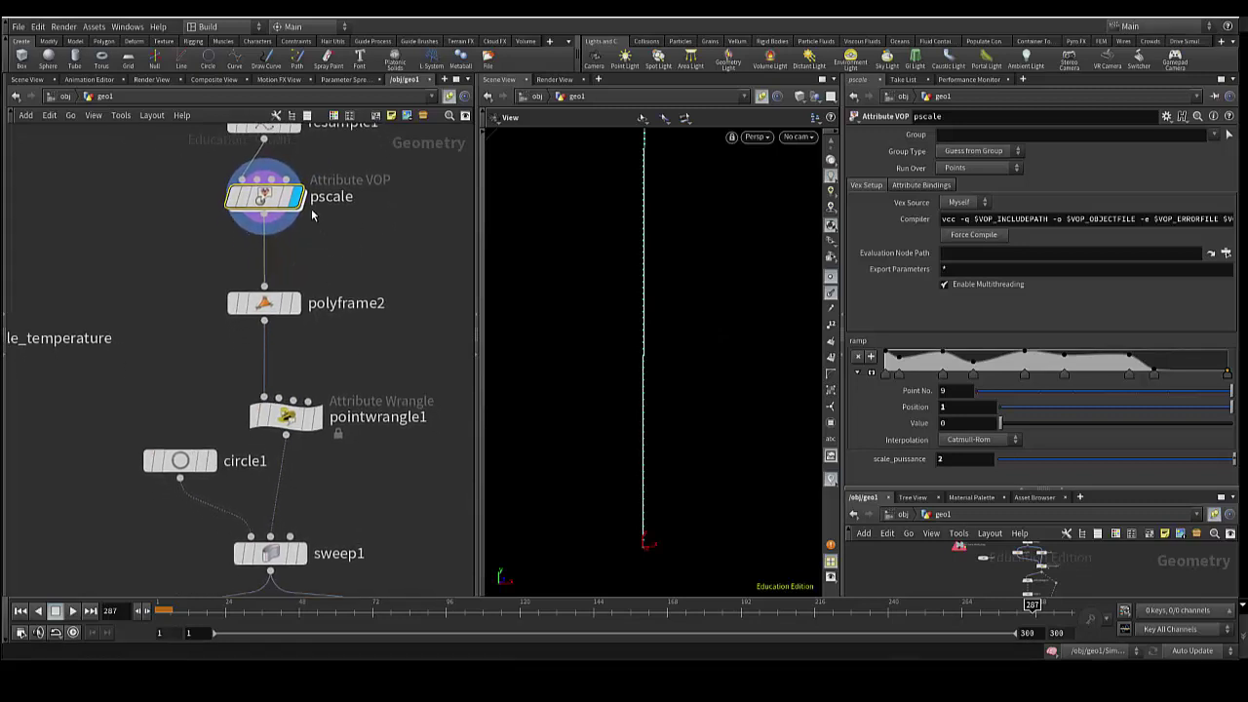
{"action": "mouse_move", "coordinate": [285, 422]}
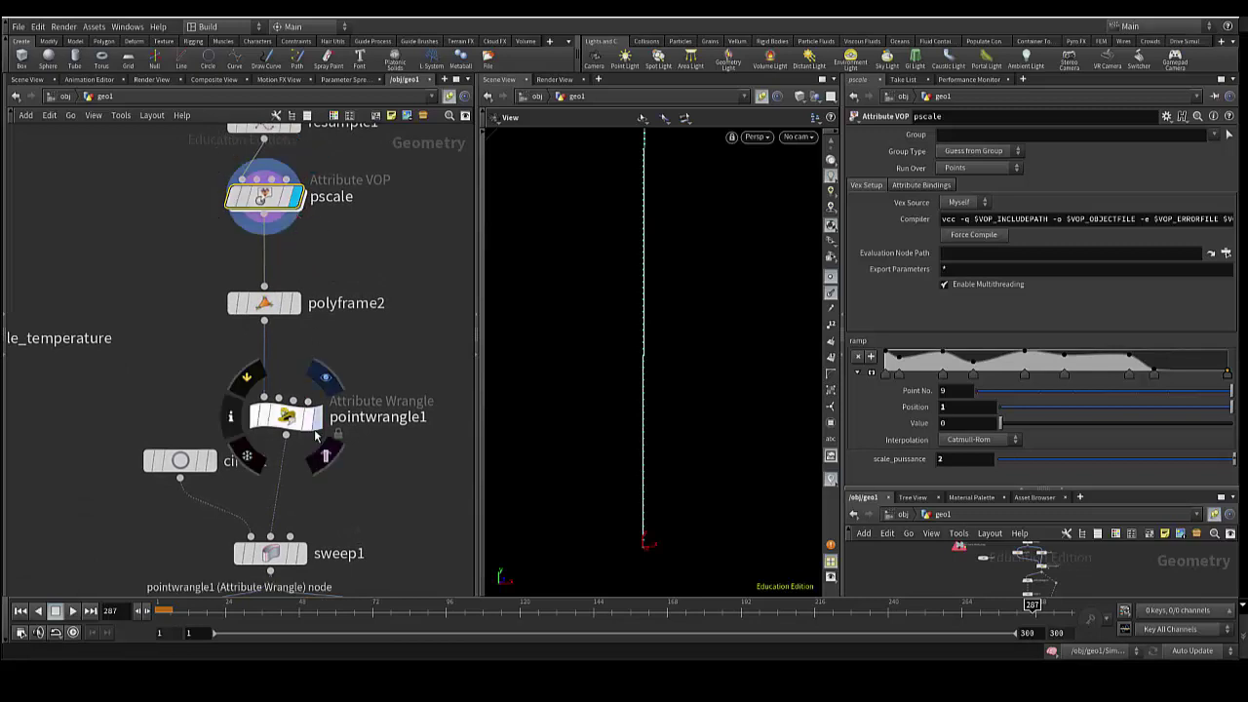
Set the display flag on sweep1 to show the vase-shaped swept tube.
{"action": "middle_click_drag", "start_coordinate": [309, 571], "coordinate": [304, 539]}
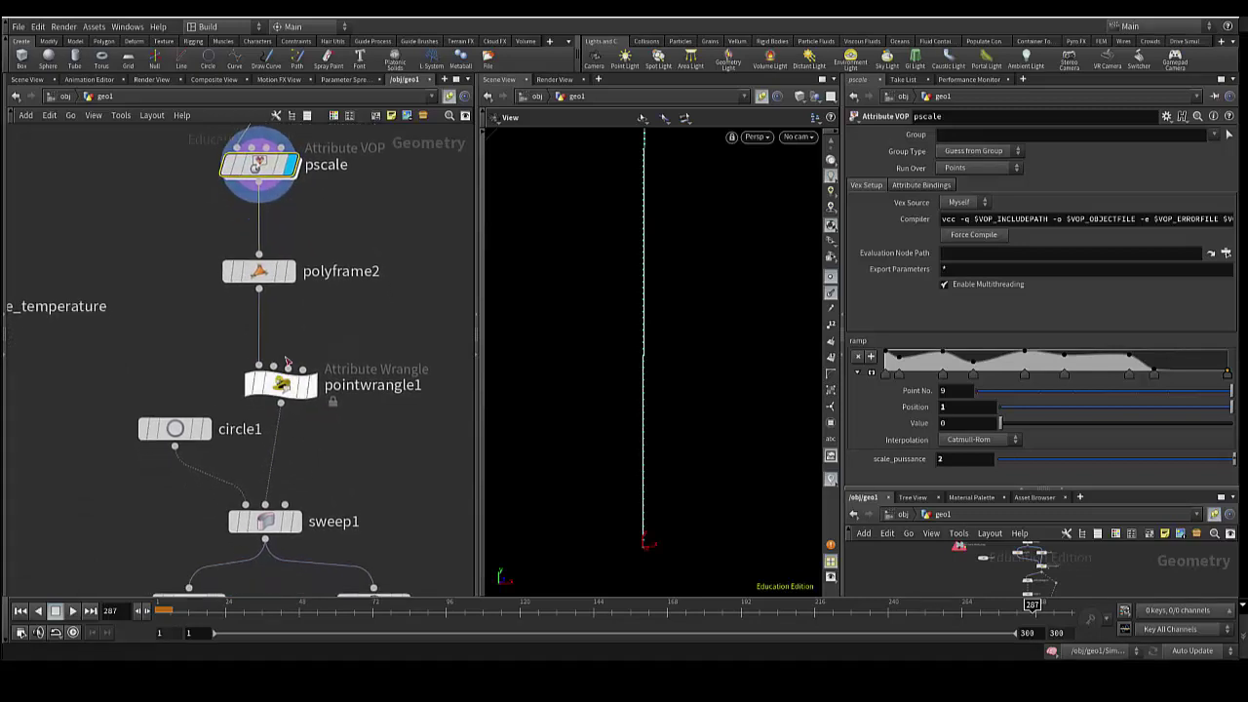
{"action": "mouse_move", "coordinate": [270, 552]}
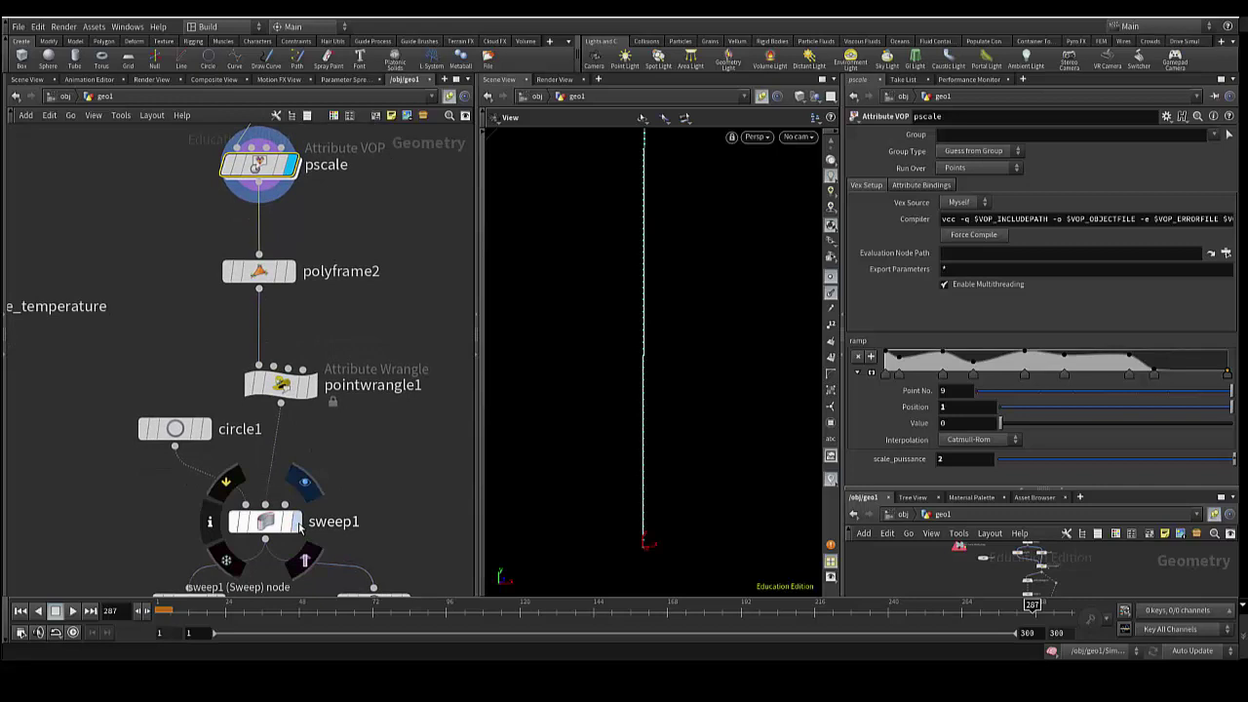
{"action": "left_click", "coordinate": [296, 524]}
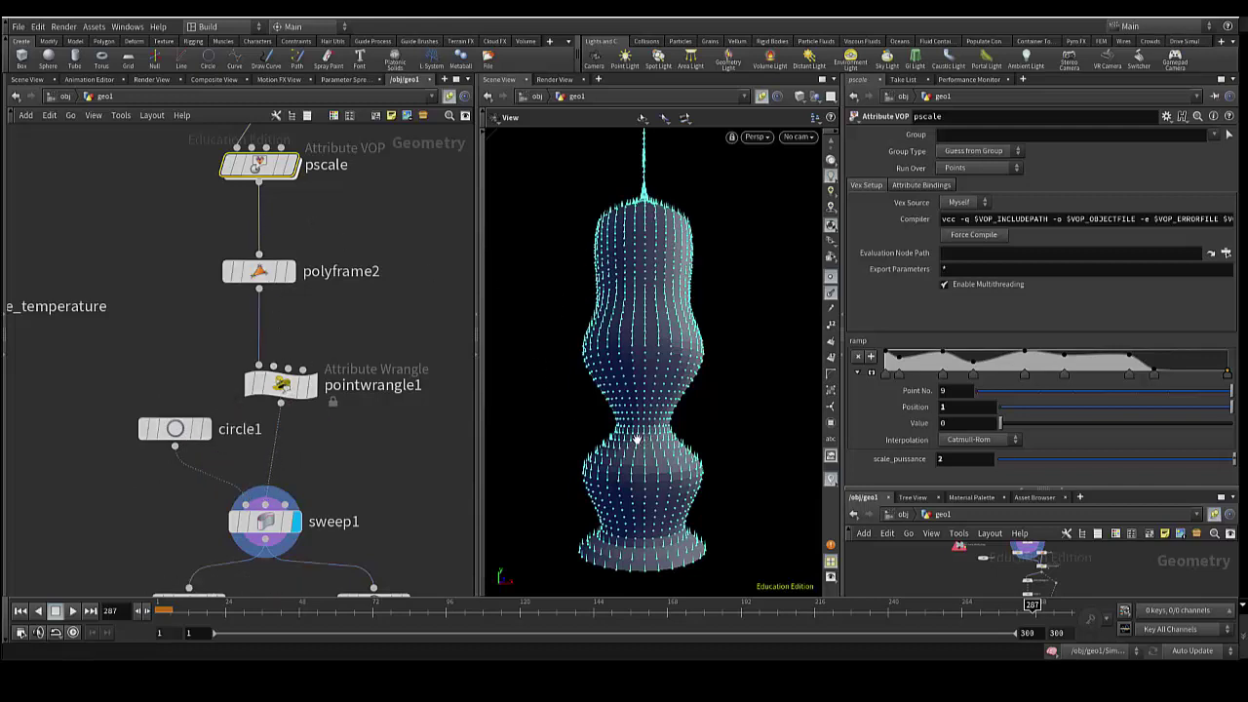
Toggle point markers and turn on point normals display for the vase geometry.
{"action": "left_click", "coordinate": [831, 278]}
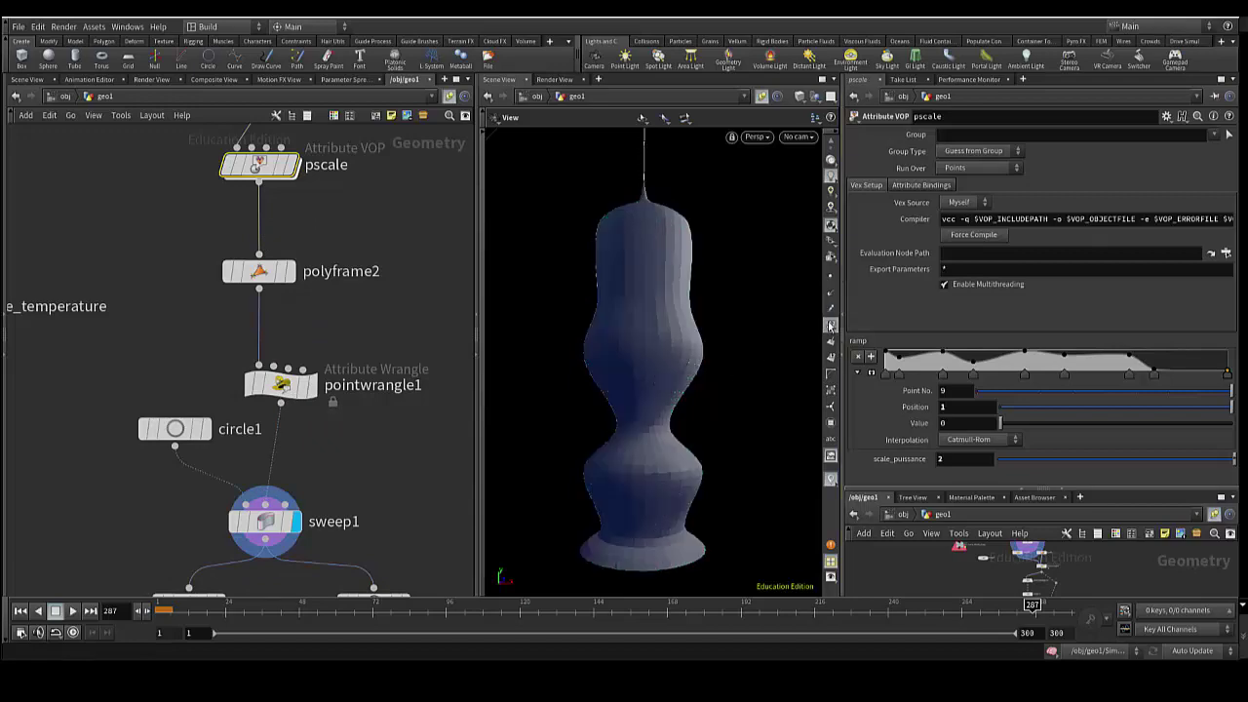
{"action": "left_click", "coordinate": [831, 280]}
{"action": "scroll", "coordinate": [660, 351], "scroll_direction": "up", "scroll_amount": 2}
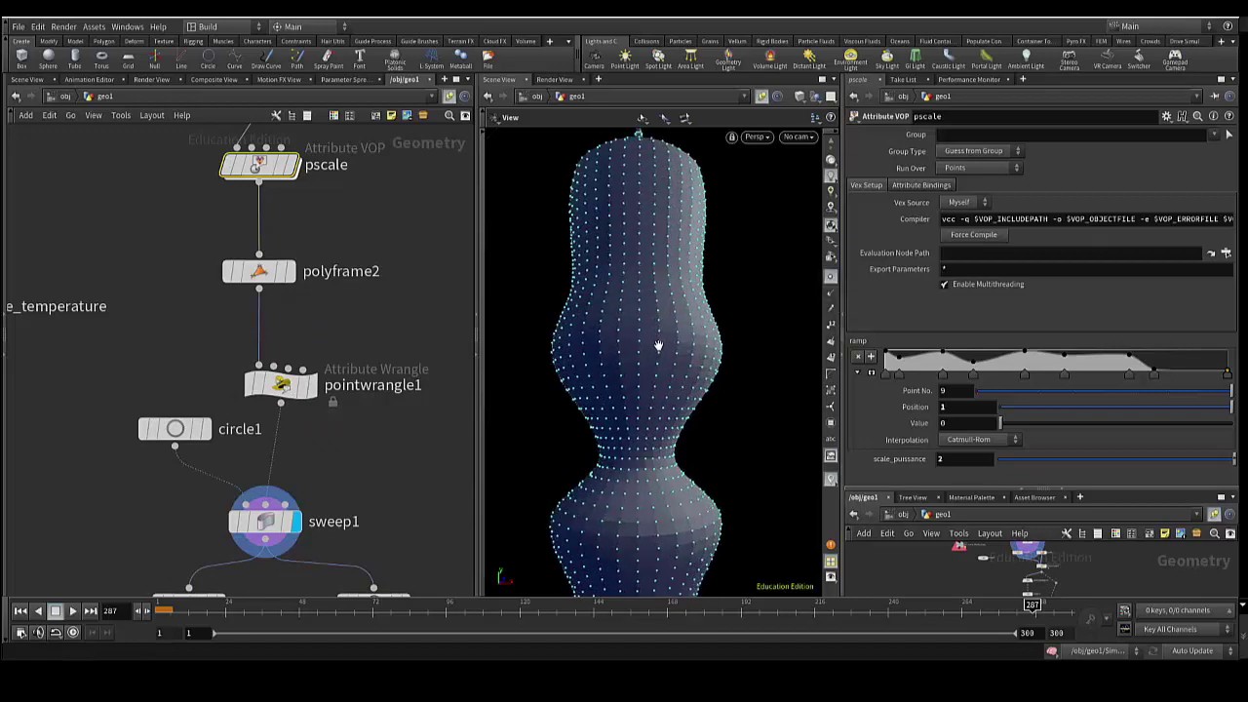
{"action": "scroll", "coordinate": [655, 351], "scroll_direction": "up", "scroll_amount": 3}
{"action": "scroll", "coordinate": [655, 351], "scroll_direction": "up", "scroll_amount": 3}
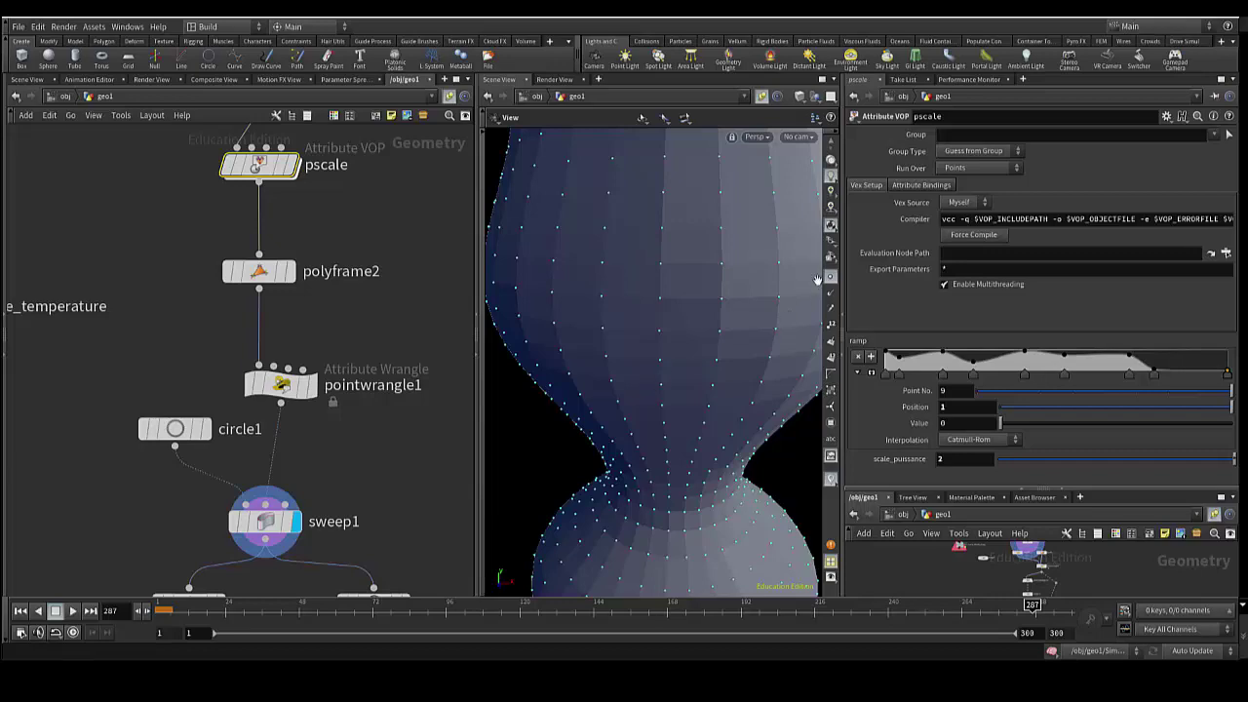
{"action": "left_click", "coordinate": [831, 292]}
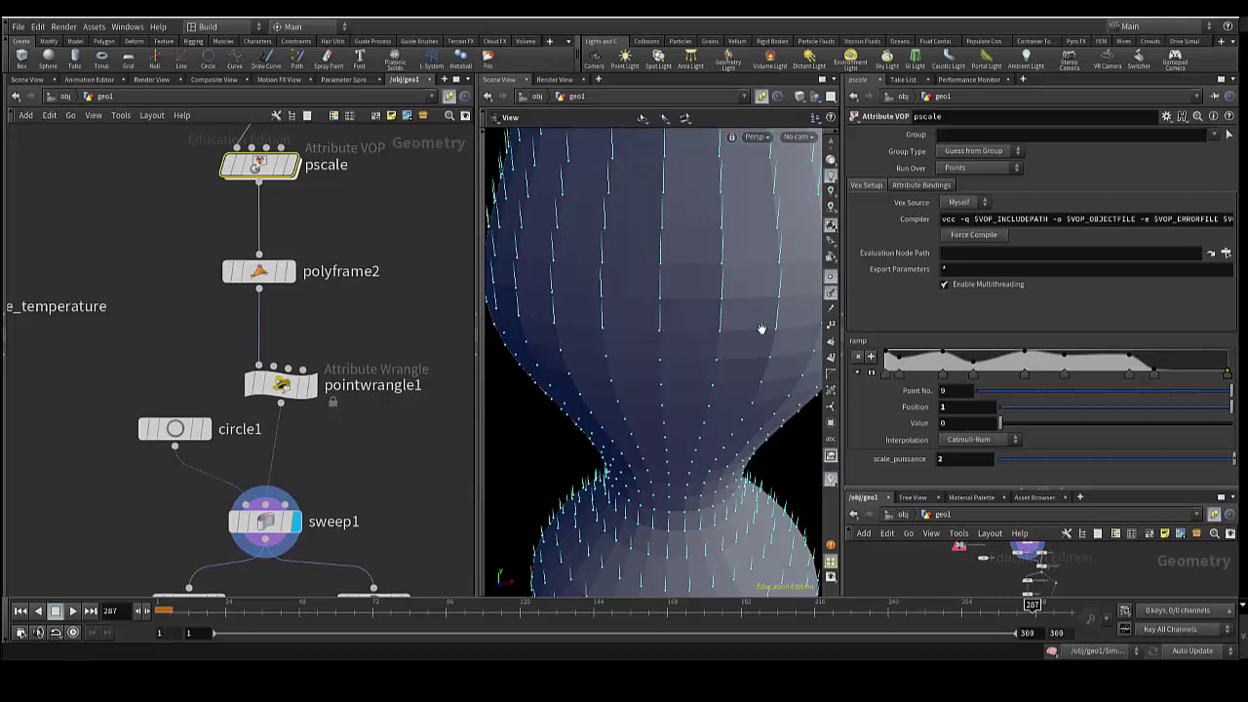
Orbit around the vase to inspect its normals, then select sweep1.
{"action": "mouse_move", "coordinate": [668, 354]}
{"action": "left_mouse_down", "text": "alt"}
{"action": "mouse_move", "coordinate": [610, 337]}
{"action": "mouse_move", "coordinate": [683, 346]}
{"action": "mouse_move", "coordinate": [683, 326]}
{"action": "mouse_move", "coordinate": [677, 341]}
{"action": "left_mouse_up", "text": "alt"}
{"action": "left_click_drag", "start_coordinate": [654, 299], "coordinate": [556, 345], "text": "alt"}
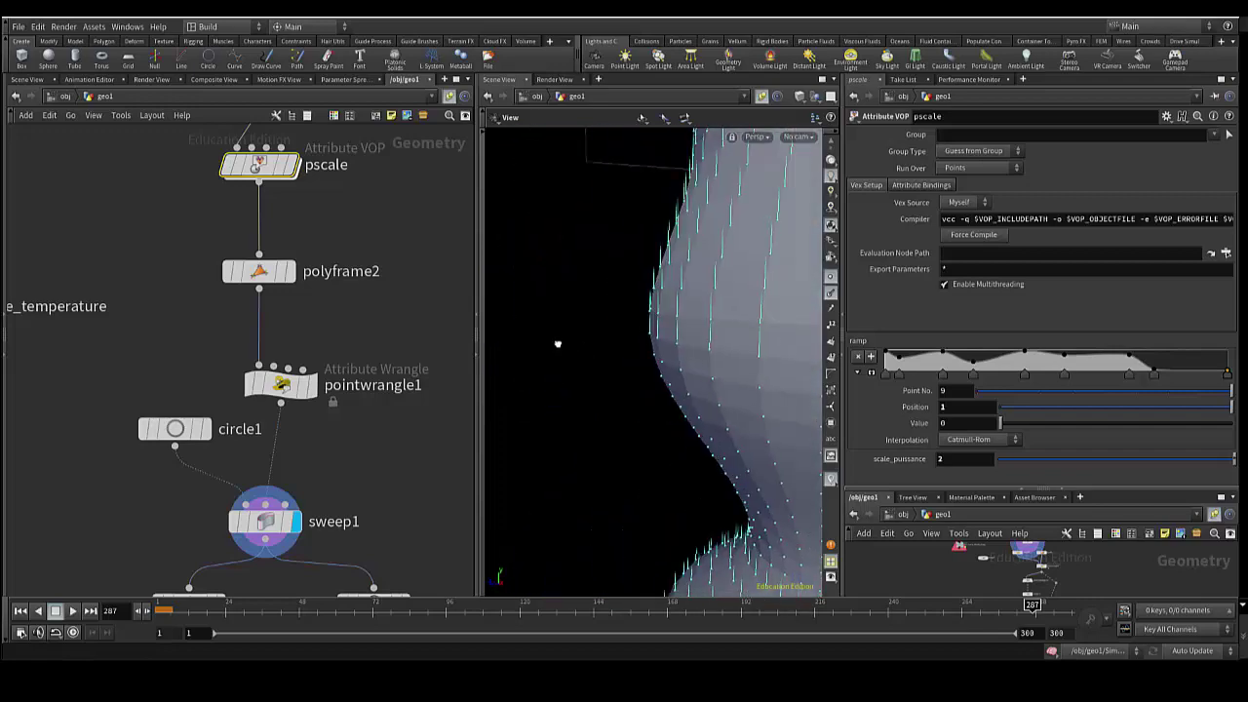
{"action": "mouse_move", "coordinate": [651, 378]}
{"action": "left_mouse_down", "text": "alt"}
{"action": "mouse_move", "coordinate": [637, 370]}
{"action": "mouse_move", "coordinate": [659, 360]}
{"action": "mouse_move", "coordinate": [730, 422]}
{"action": "mouse_move", "coordinate": [705, 384]}
{"action": "left_mouse_up", "text": "alt"}
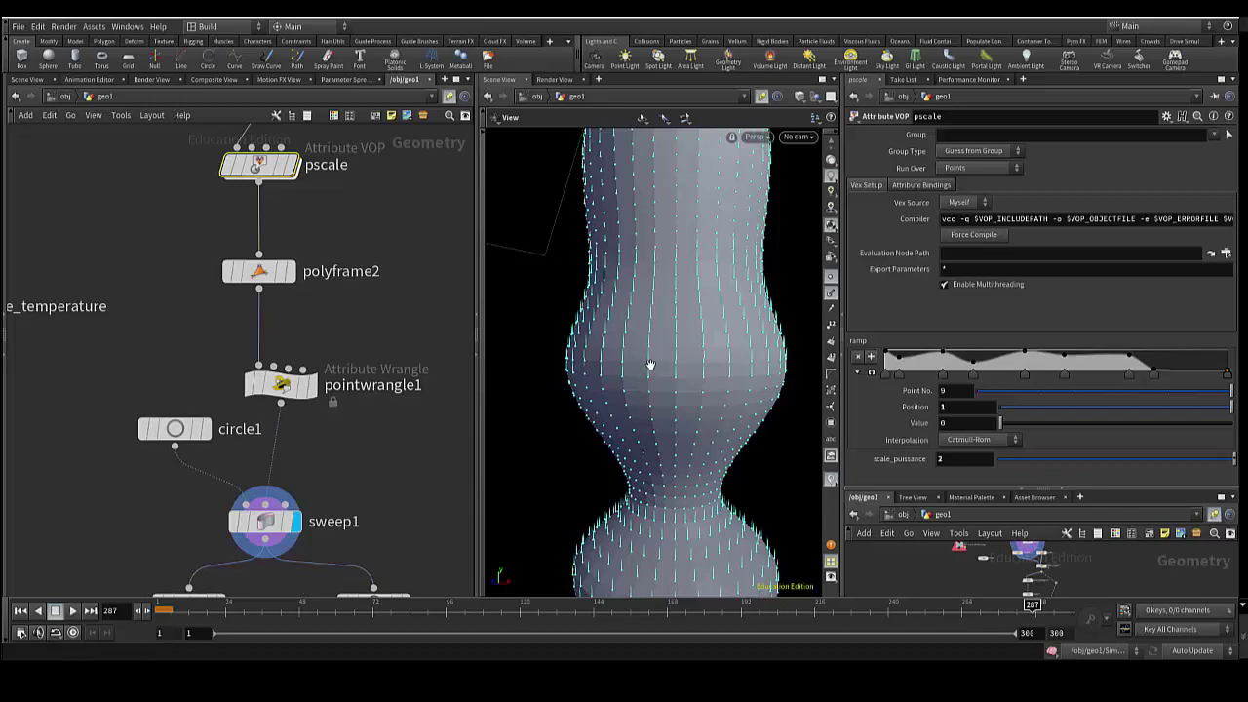
{"action": "left_click_drag", "start_coordinate": [648, 371], "coordinate": [636, 332], "text": "alt"}
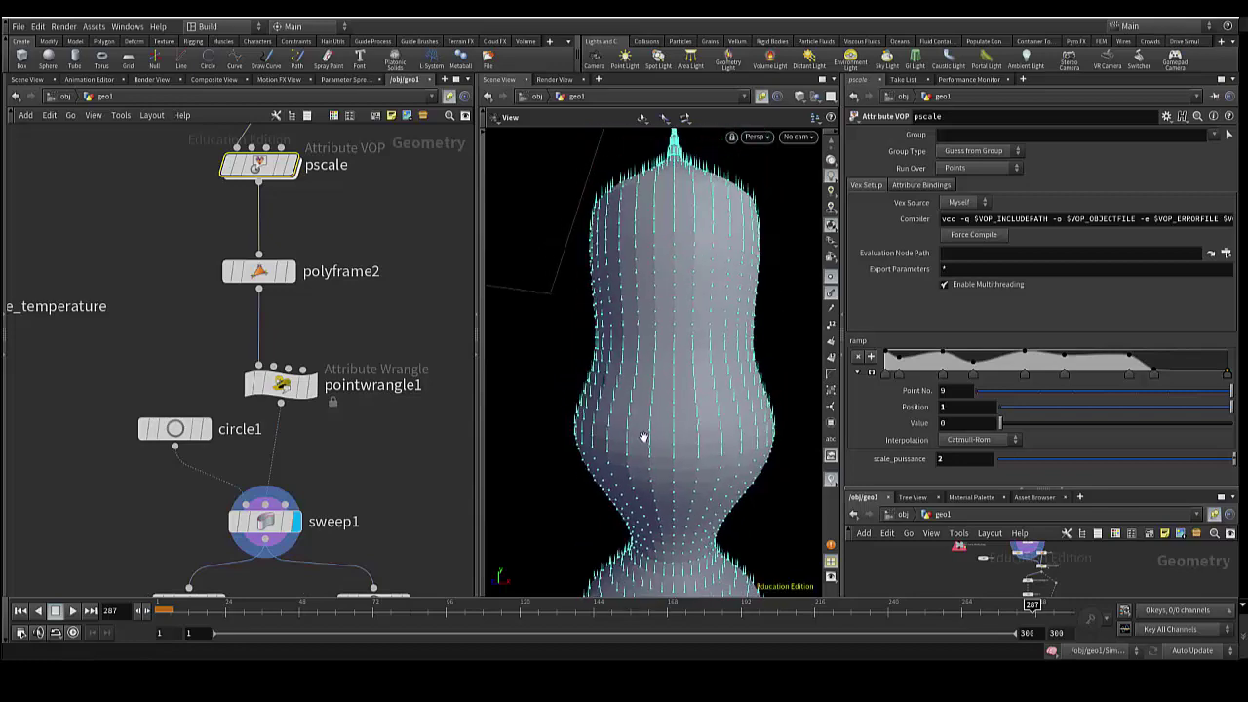
{"action": "scroll", "coordinate": [636, 331], "scroll_direction": "down", "scroll_amount": 2}
{"action": "scroll", "coordinate": [638, 353], "scroll_direction": "down", "scroll_amount": 2}
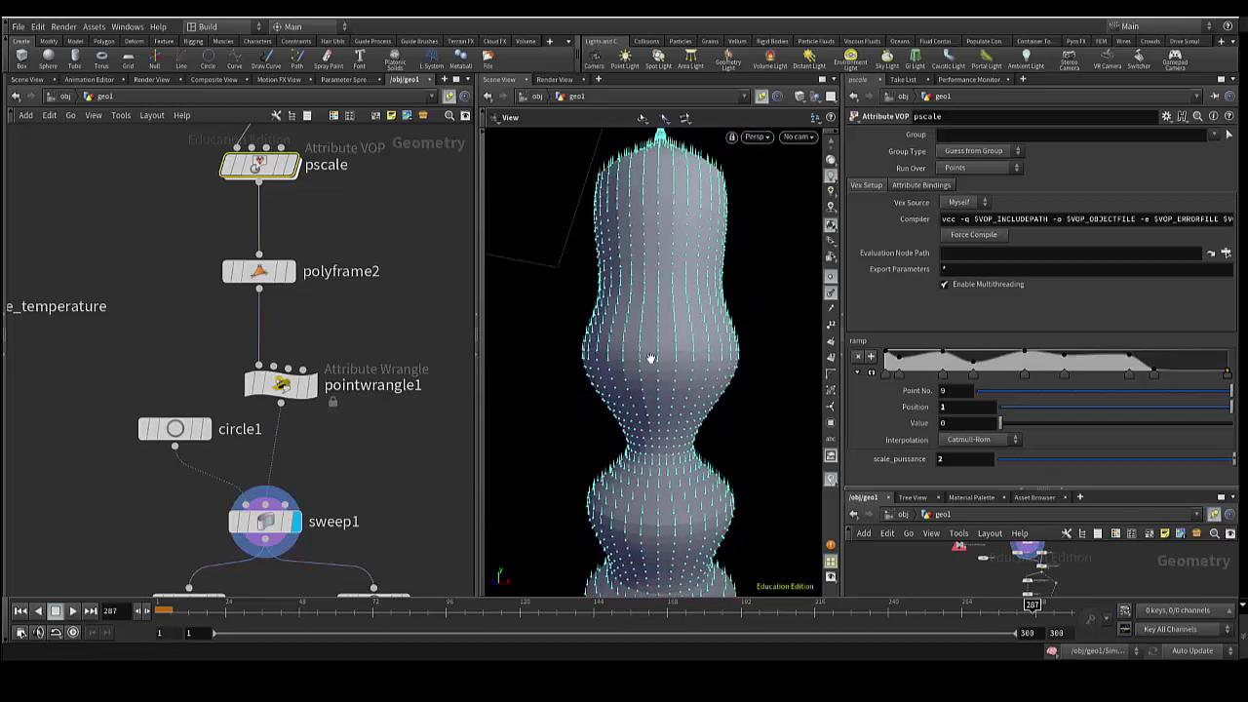
{"action": "scroll", "coordinate": [651, 357], "scroll_direction": "down", "scroll_amount": 2}
{"action": "scroll", "coordinate": [663, 381], "scroll_direction": "down", "scroll_amount": 2}
{"action": "mouse_move", "coordinate": [264, 522]}
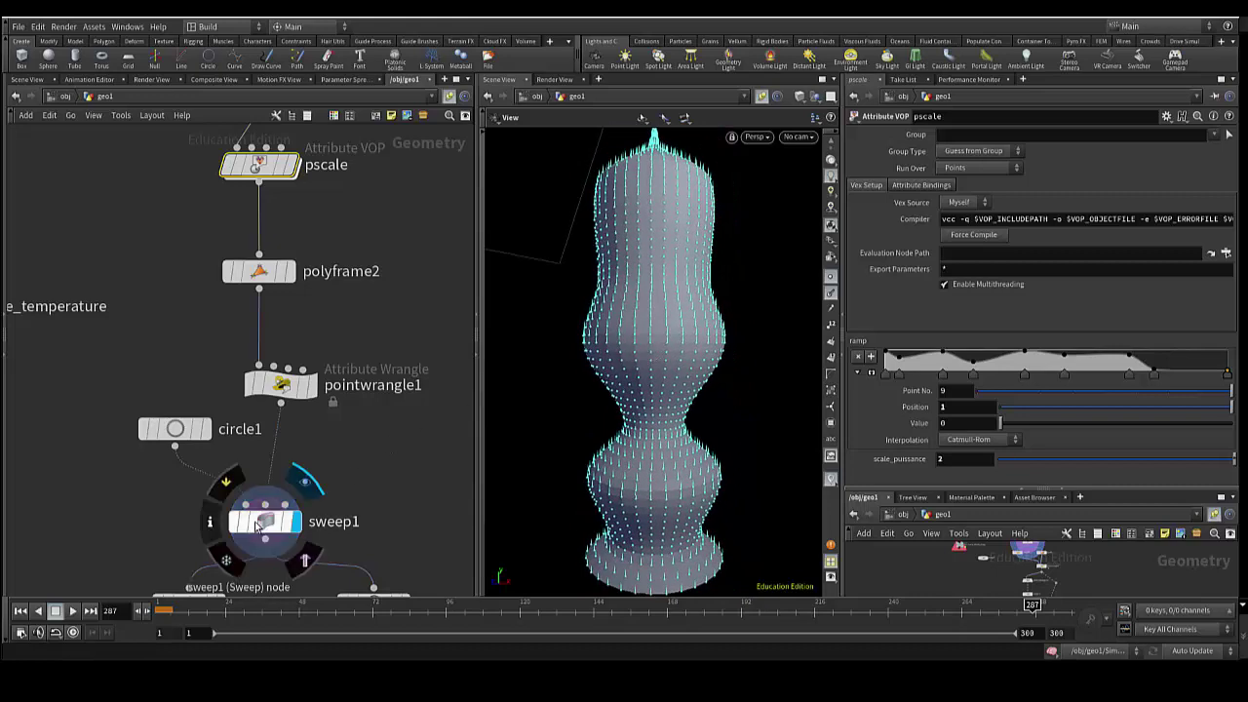
{"action": "left_click", "coordinate": [260, 524]}
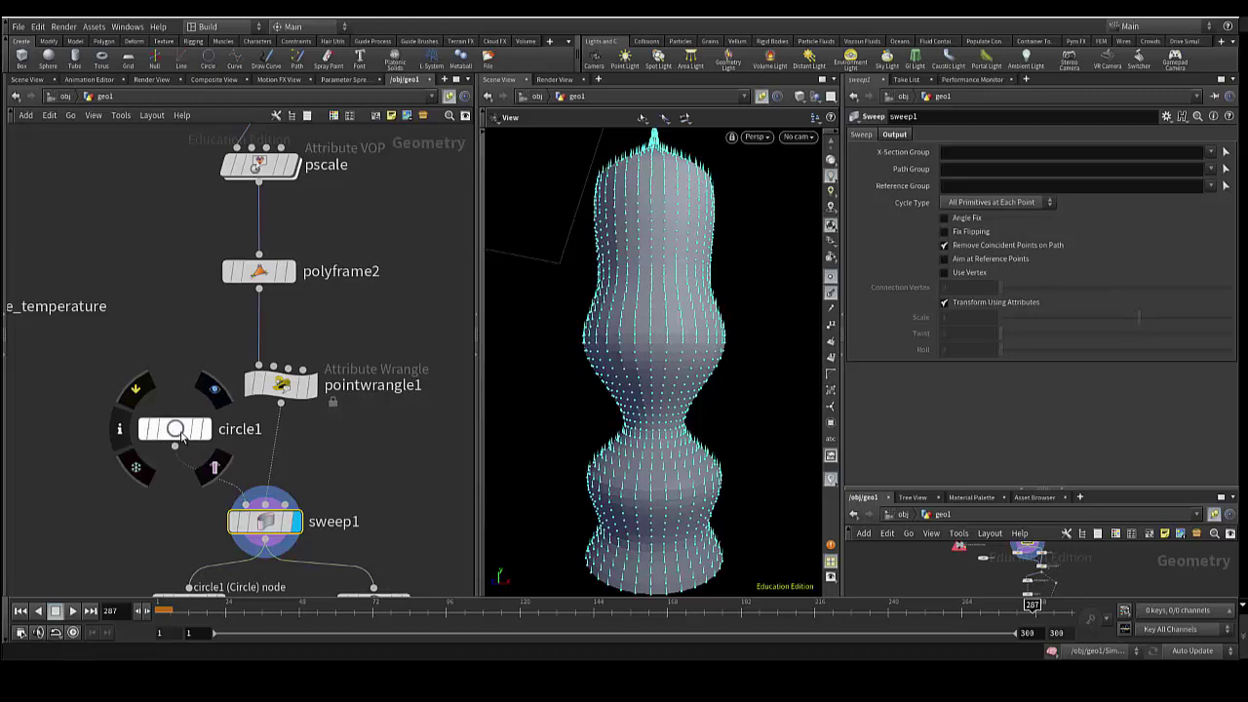
Disable Transform Using Attributes on sweep1 so the tube becomes a straight cylinder.
{"action": "left_click_drag", "start_coordinate": [180, 435], "coordinate": [171, 427]}
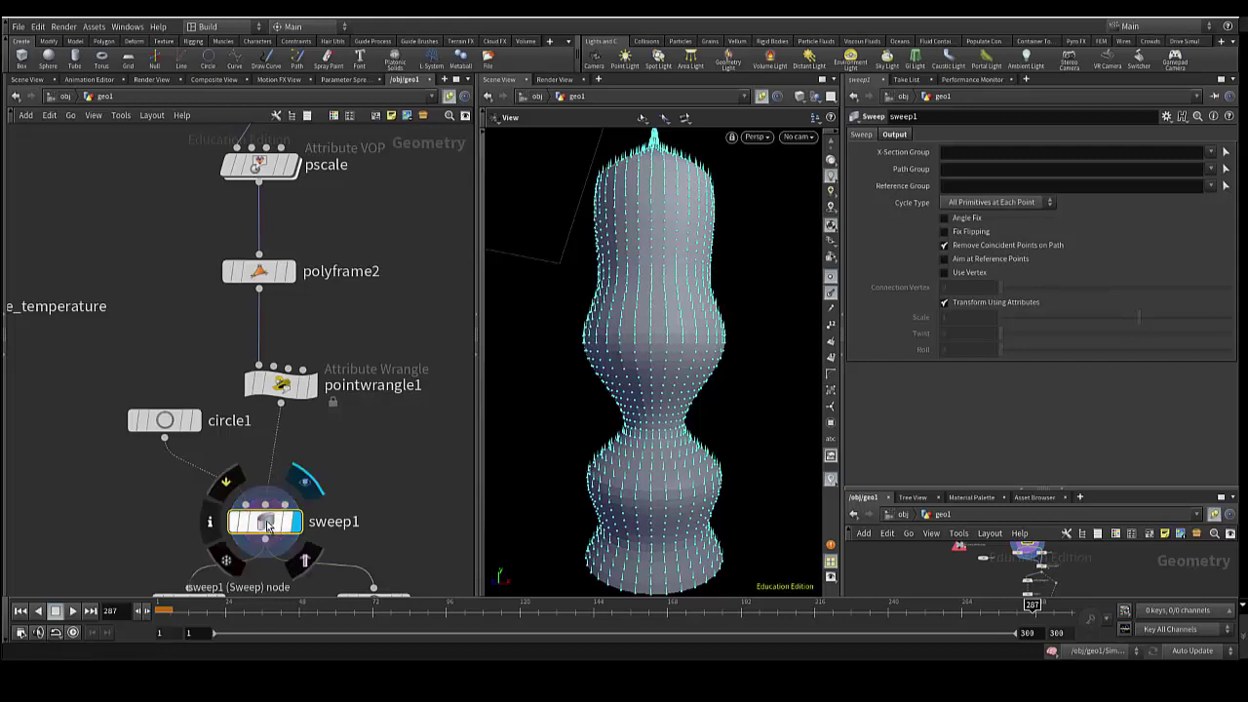
{"action": "left_click", "coordinate": [966, 306]}
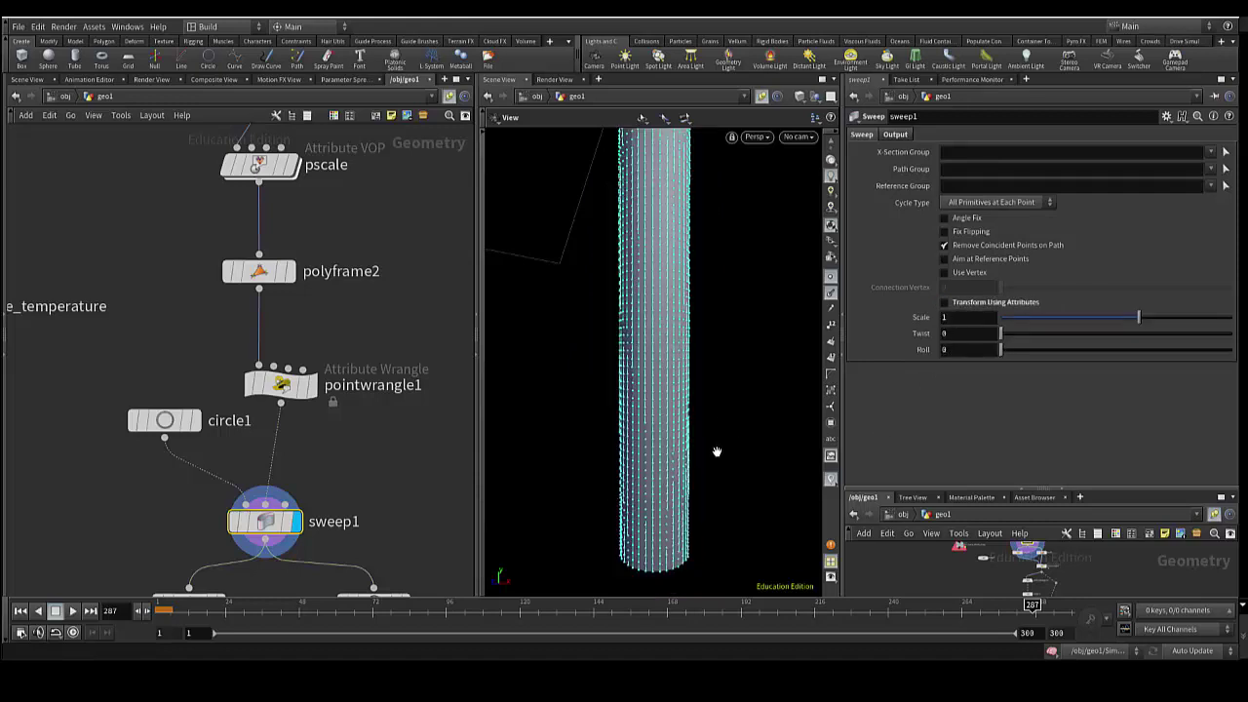
Try sweep Scale 0.71, revert it to 1, and re-enable Transform Using Attributes.
{"action": "mouse_move", "coordinate": [714, 460]}
{"action": "left_mouse_down"}
{"action": "mouse_move", "coordinate": [710, 541]}
{"action": "mouse_move", "coordinate": [696, 446]}
{"action": "mouse_move", "coordinate": [685, 465]}
{"action": "mouse_move", "coordinate": [689, 482]}
{"action": "mouse_move", "coordinate": [695, 454]}
{"action": "mouse_move", "coordinate": [702, 509]}
{"action": "mouse_move", "coordinate": [657, 350]}
{"action": "left_mouse_up"}
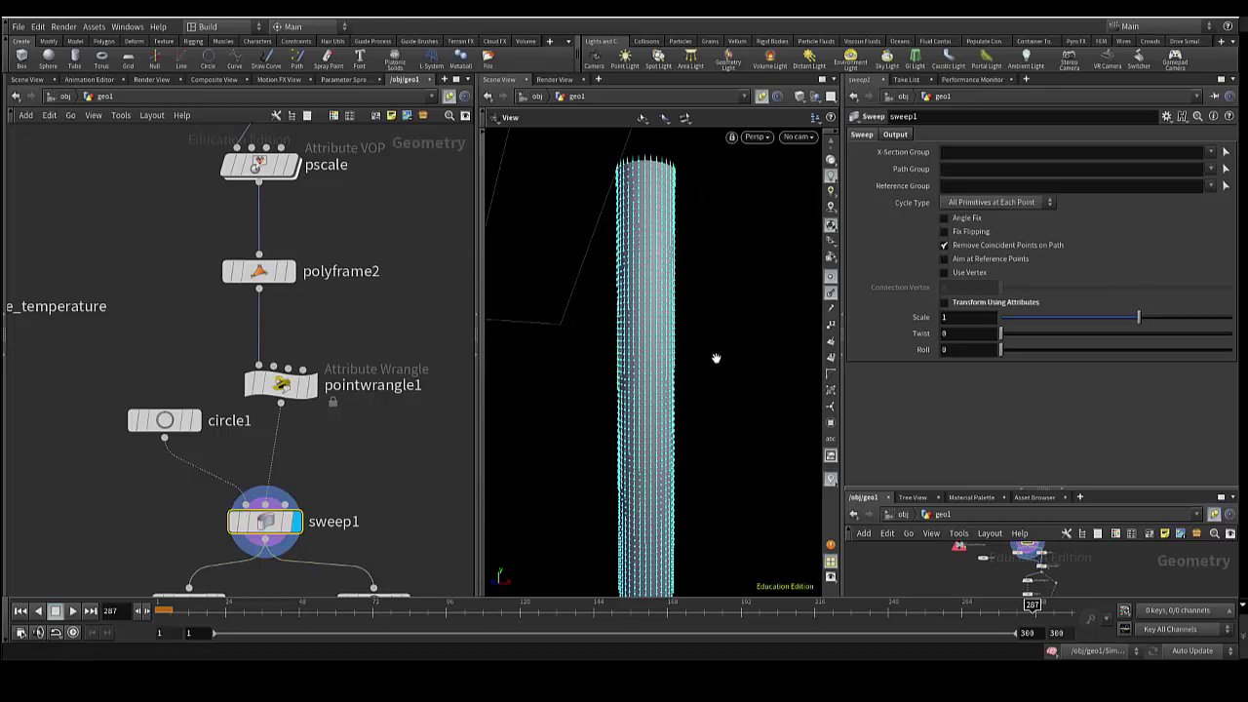
{"action": "left_click_drag", "start_coordinate": [713, 559], "coordinate": [707, 525]}
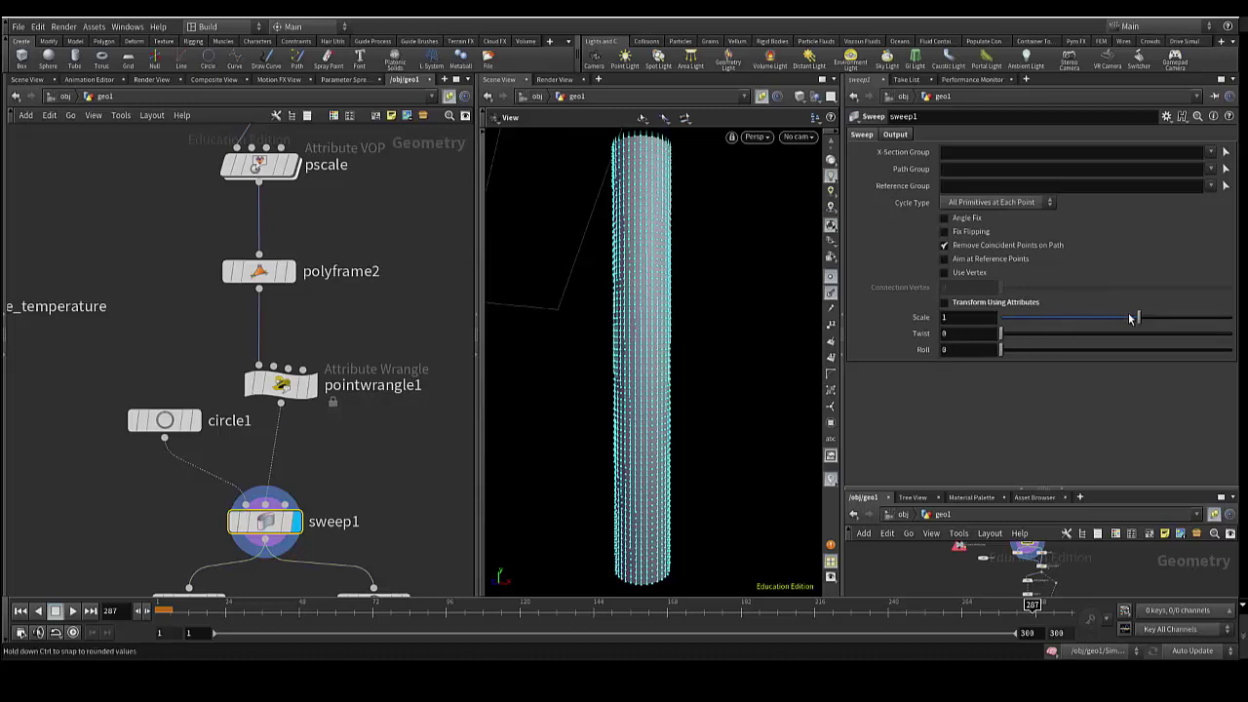
{"action": "left_click_drag", "start_coordinate": [1129, 318], "coordinate": [1131, 317]}
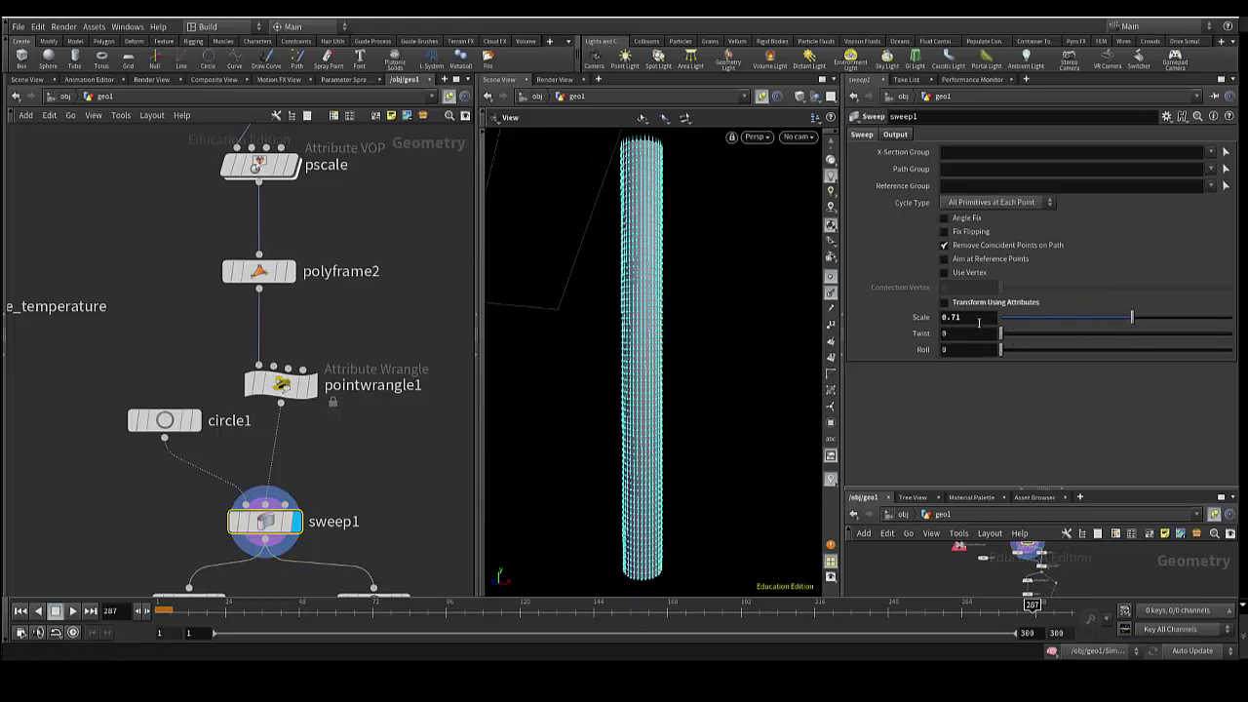
{"action": "middle_click", "coordinate": [932, 319], "text": "ctrl"}
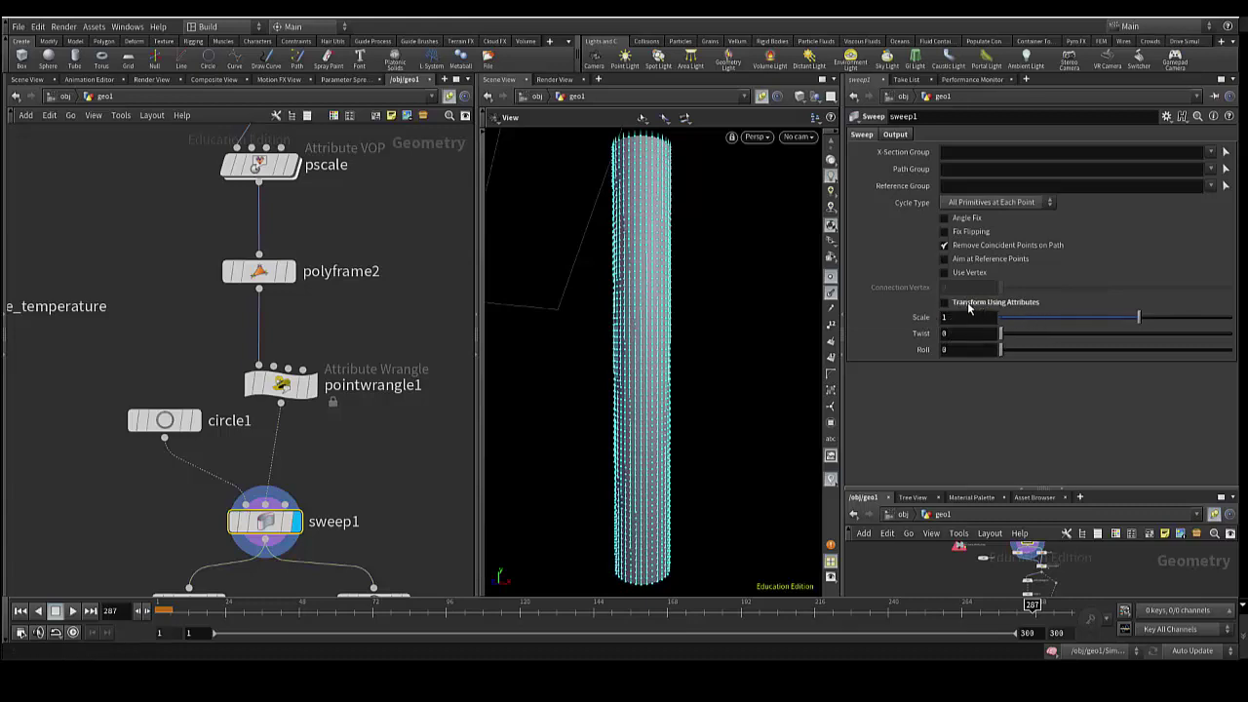
{"action": "mouse_move", "coordinate": [995, 302]}
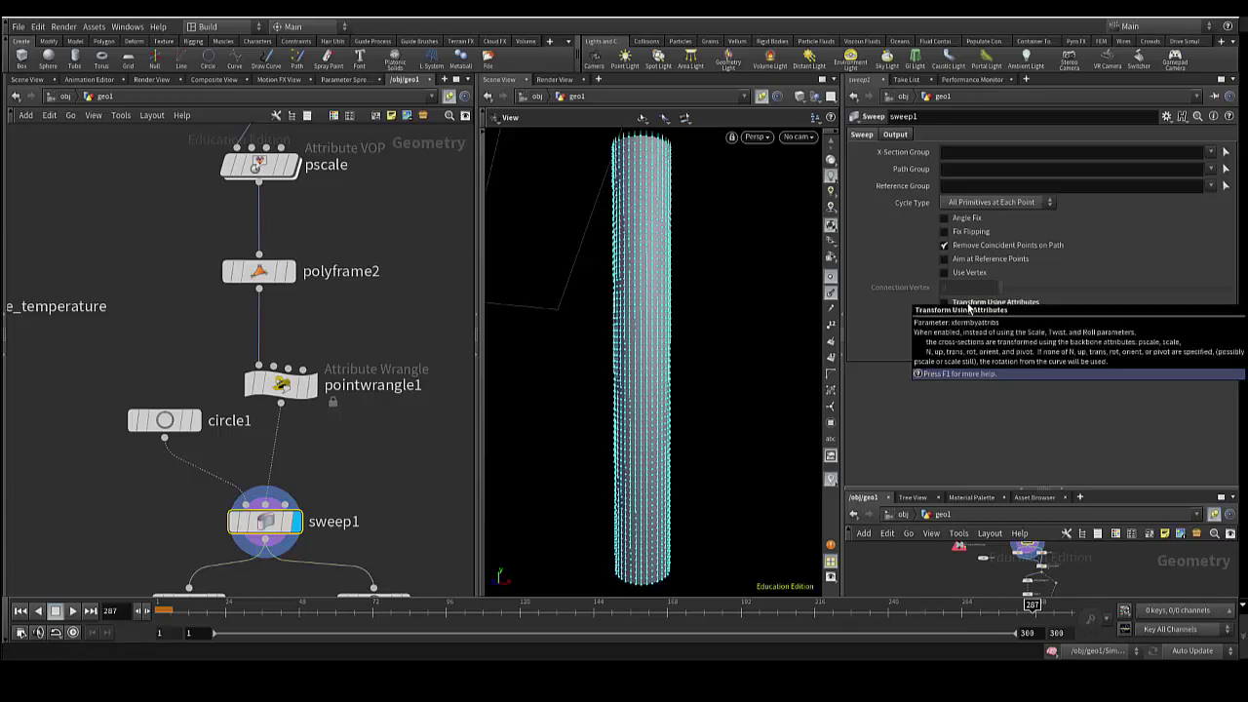
{"action": "left_click", "coordinate": [967, 305]}
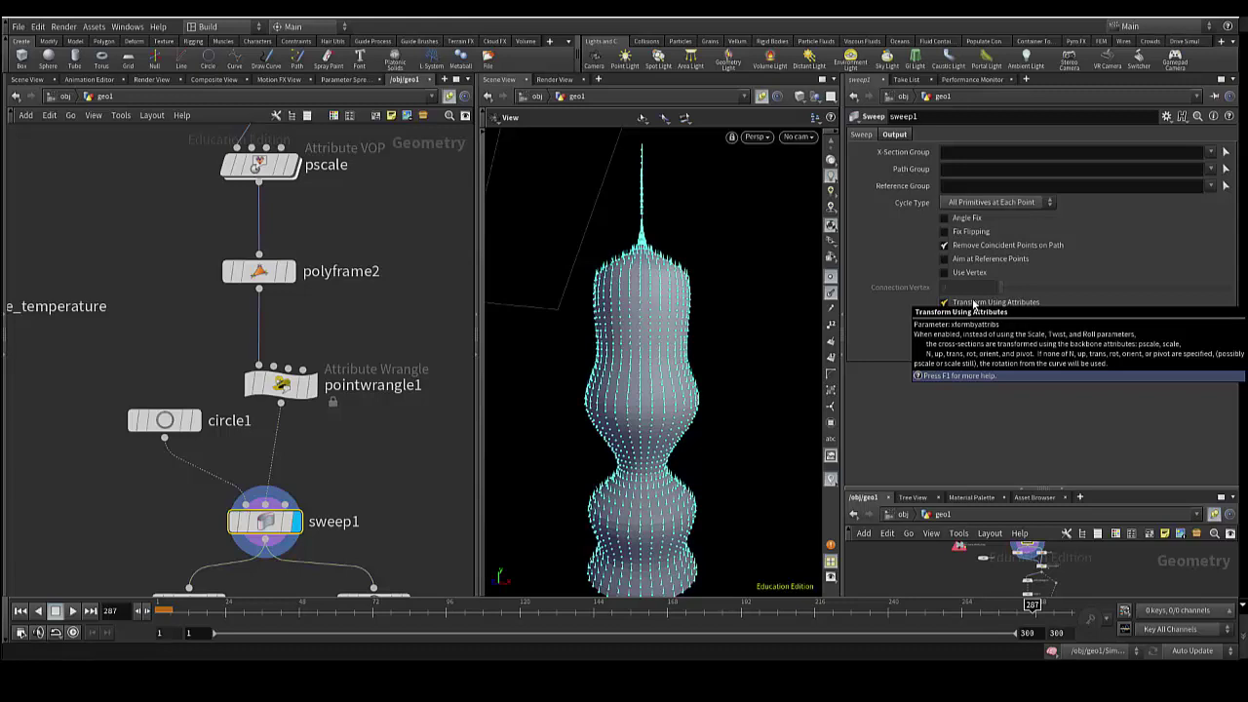
Toggle Transform Using Attributes off and on to compare, then pan to line1 and resample1.
{"action": "left_click", "coordinate": [971, 303]}
{"action": "left_click", "coordinate": [968, 308]}
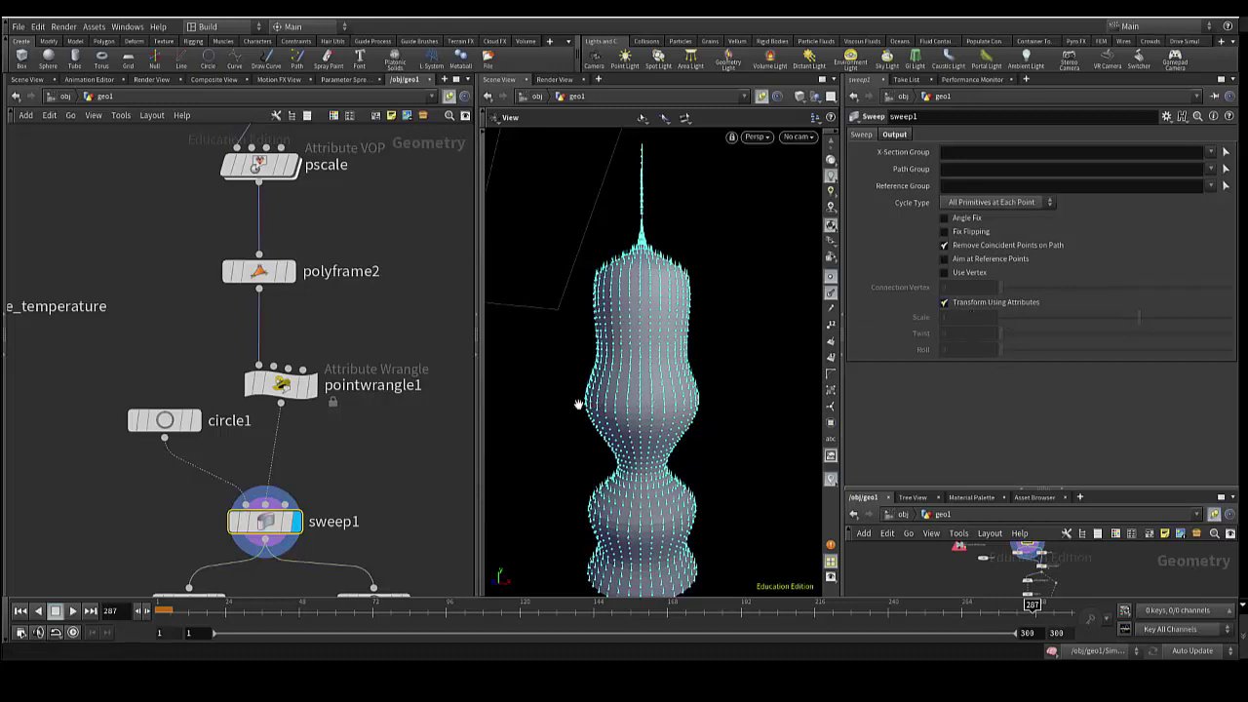
{"action": "middle_click_drag", "start_coordinate": [367, 325], "coordinate": [396, 444]}
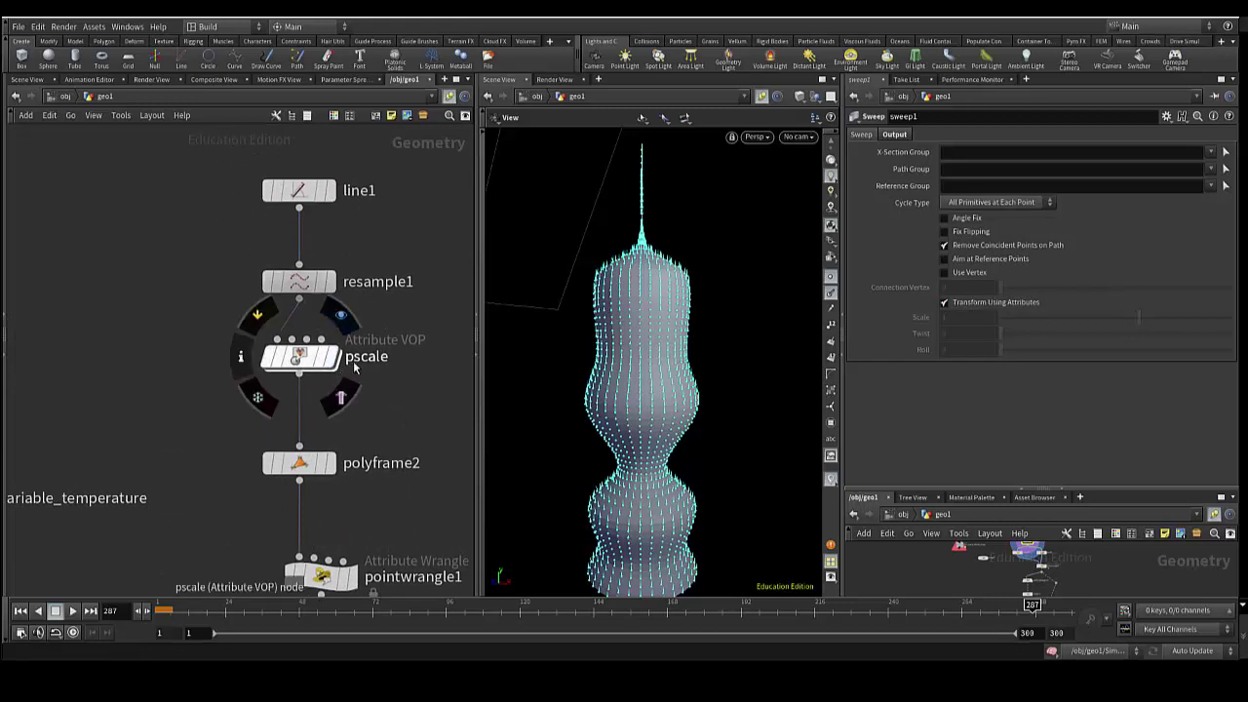
Select the pscale Attribute VOP to view its Catmull-Rom ramp and scale_puissance of 2.
{"action": "mouse_move", "coordinate": [300, 356]}
{"action": "left_click", "coordinate": [302, 363]}
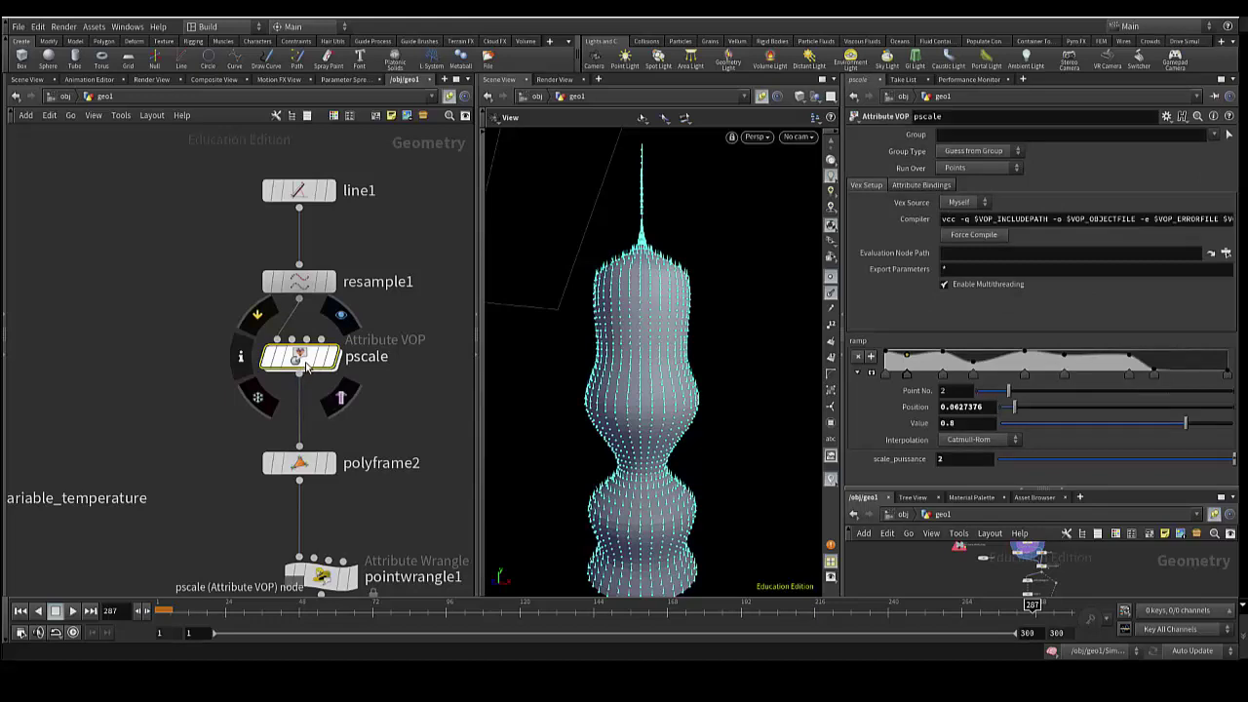
{"action": "mouse_move", "coordinate": [385, 522]}
{"action": "middle_mouse_down"}
{"action": "mouse_move", "coordinate": [354, 423]}
{"action": "mouse_move", "coordinate": [364, 338]}
{"action": "middle_mouse_up"}
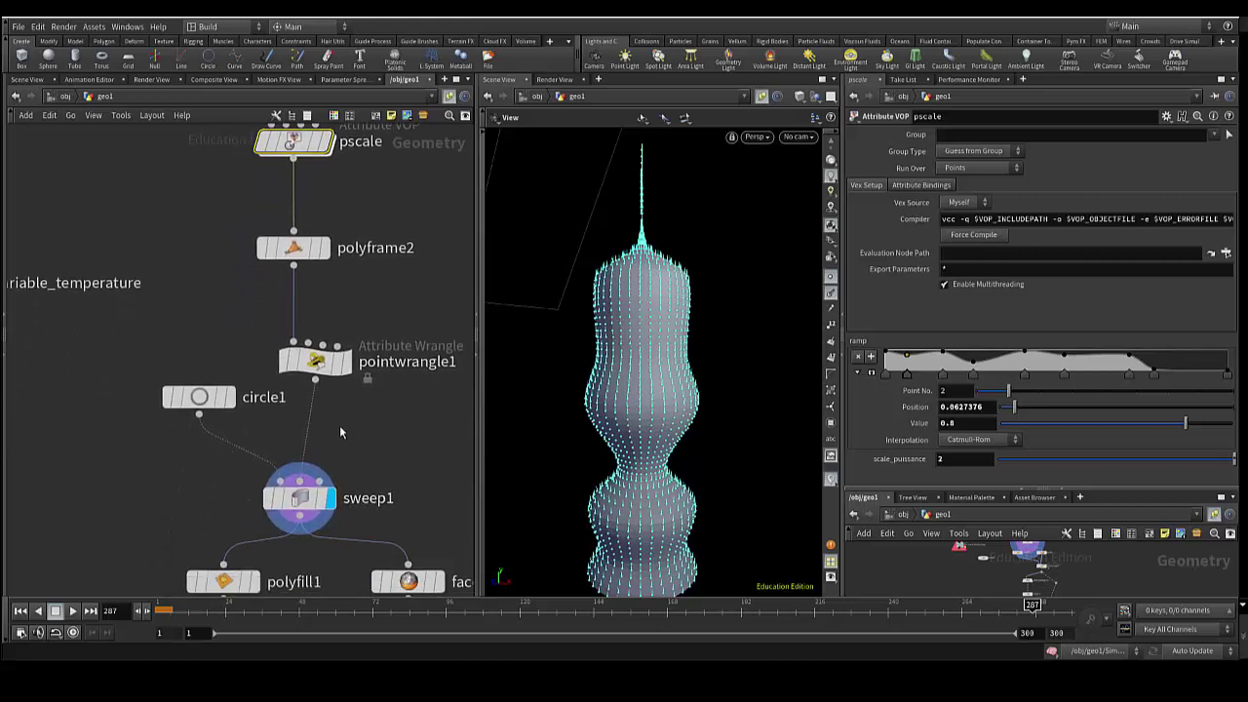
{"action": "mouse_move", "coordinate": [341, 393]}
{"action": "middle_mouse_down"}
{"action": "mouse_move", "coordinate": [353, 519]}
{"action": "mouse_move", "coordinate": [332, 455]}
{"action": "mouse_move", "coordinate": [347, 443]}
{"action": "middle_mouse_up"}
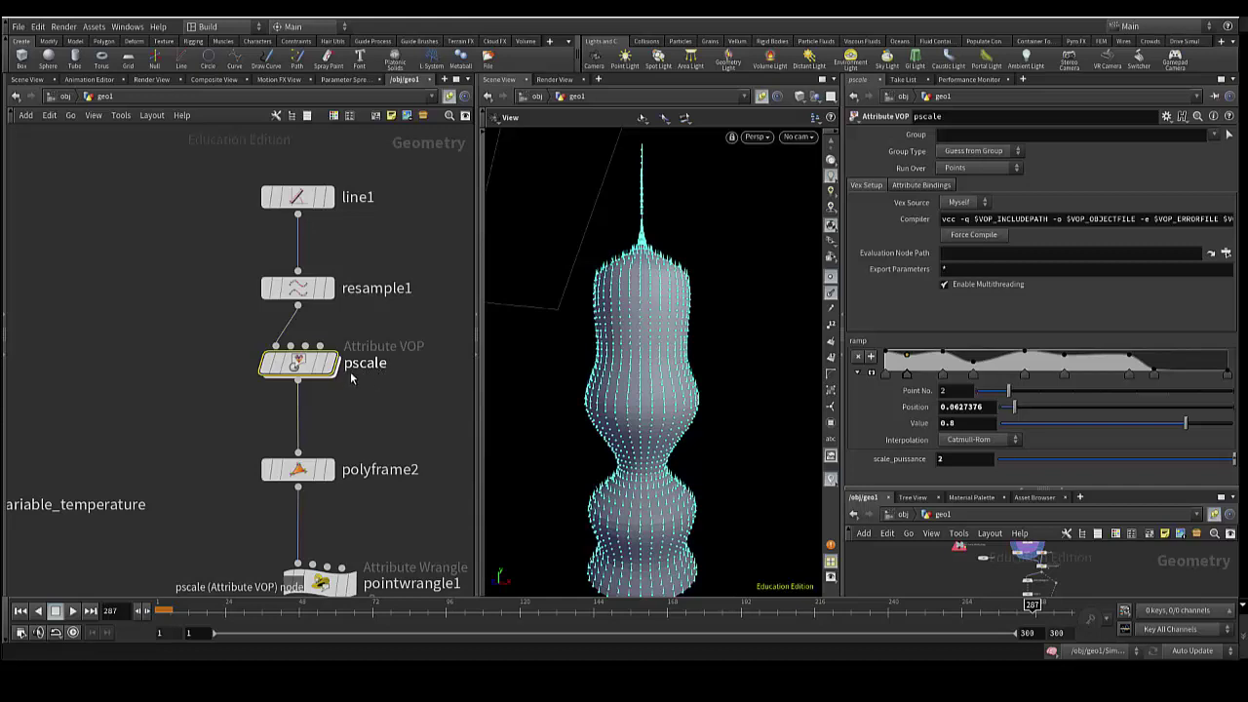
Dive inside the pscale Attribute VOP and frame its VEX nodes around geometryvopglobal1.
{"action": "double_click", "coordinate": [297, 367]}
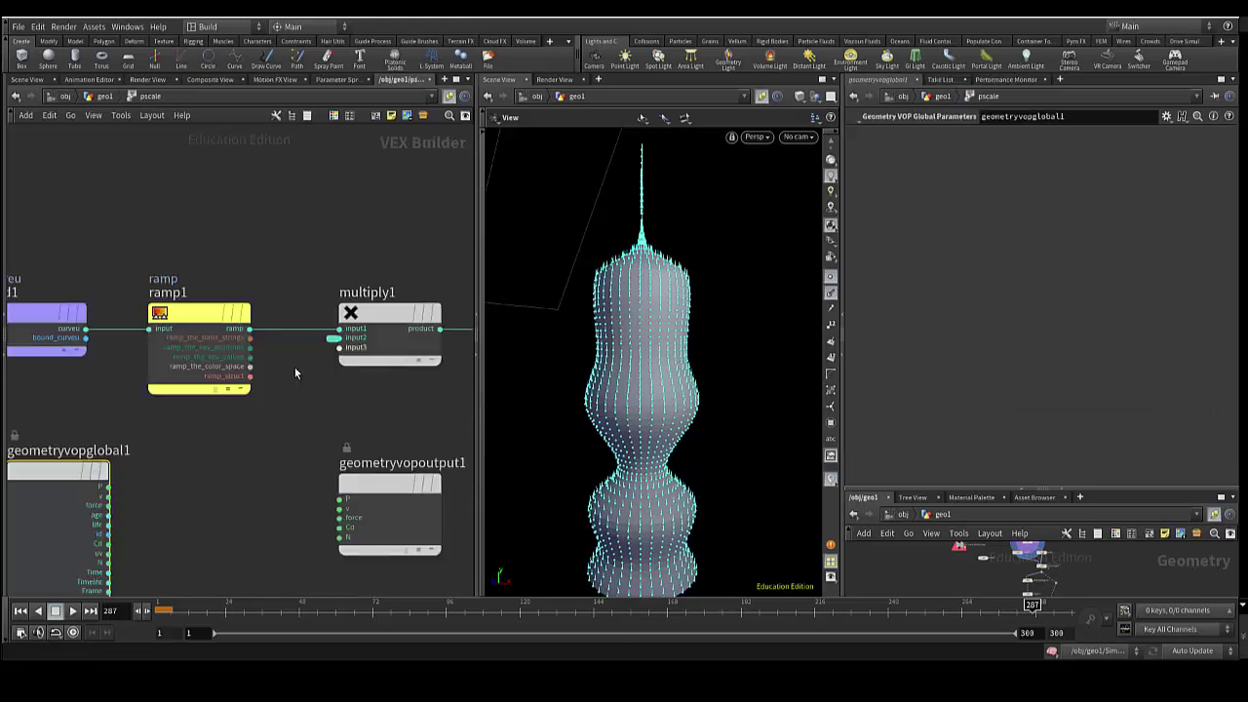
{"action": "middle_click_drag", "start_coordinate": [263, 395], "coordinate": [462, 421]}
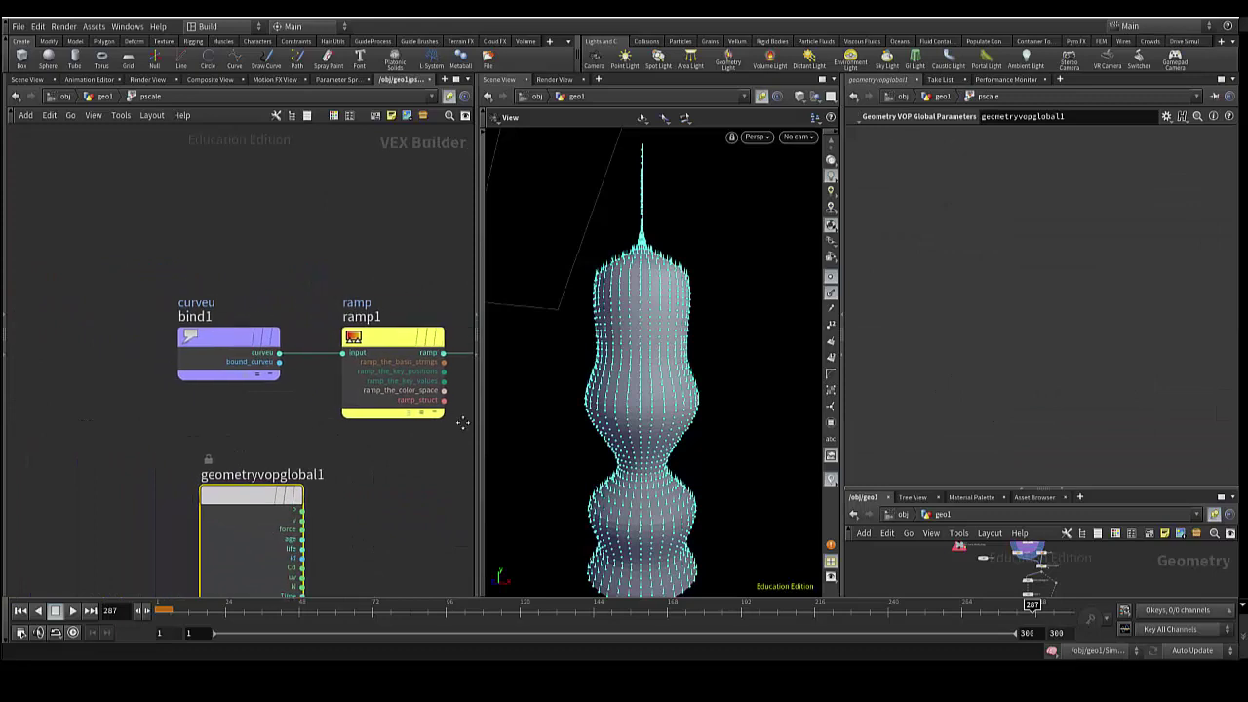
{"action": "scroll", "coordinate": [273, 395], "scroll_direction": "up", "scroll_amount": 3}
{"action": "scroll", "coordinate": [273, 394], "scroll_direction": "up", "scroll_amount": 1}
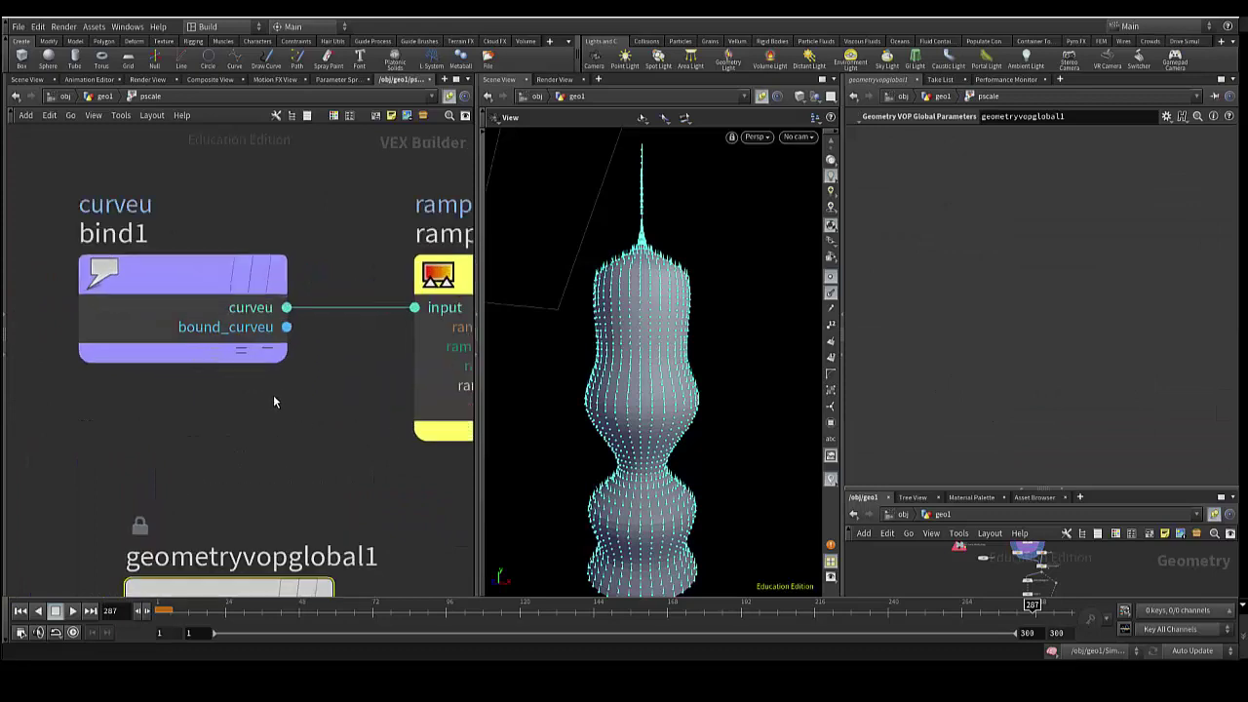
{"action": "middle_click_drag", "start_coordinate": [280, 411], "coordinate": [283, 460]}
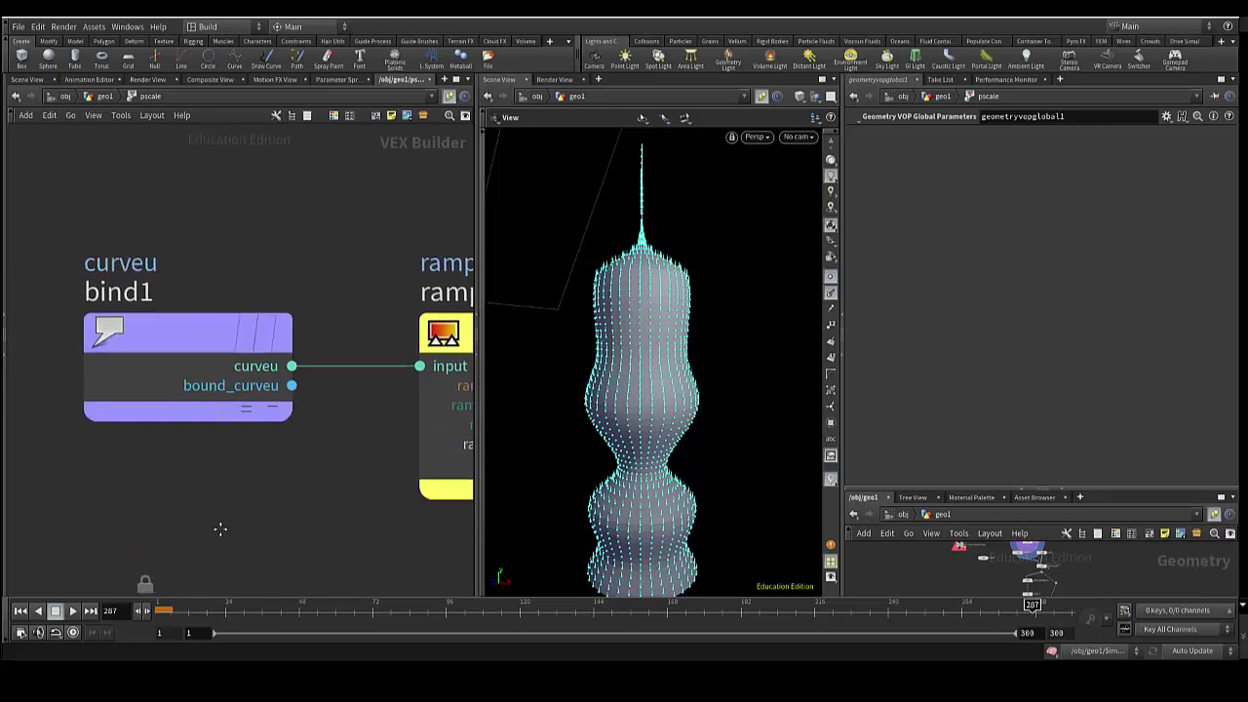
{"action": "middle_click_drag", "start_coordinate": [218, 526], "coordinate": [259, 365]}
{"action": "scroll", "coordinate": [259, 364], "scroll_direction": "down", "scroll_amount": 2}
{"action": "middle_click_drag", "start_coordinate": [318, 525], "coordinate": [254, 394]}
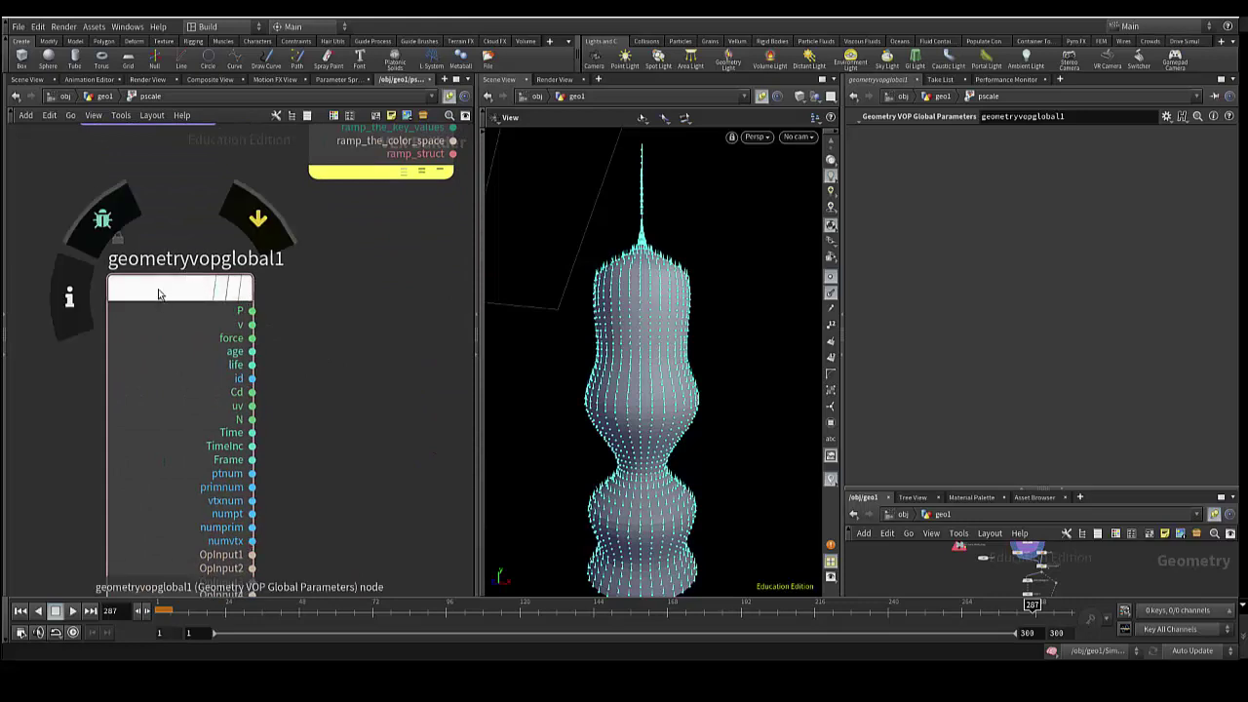
Show geometryvopglobal1's node info, frame bind1 and ramp1, and bring up the Tab node menu.
{"action": "middle_click", "coordinate": [251, 282]}
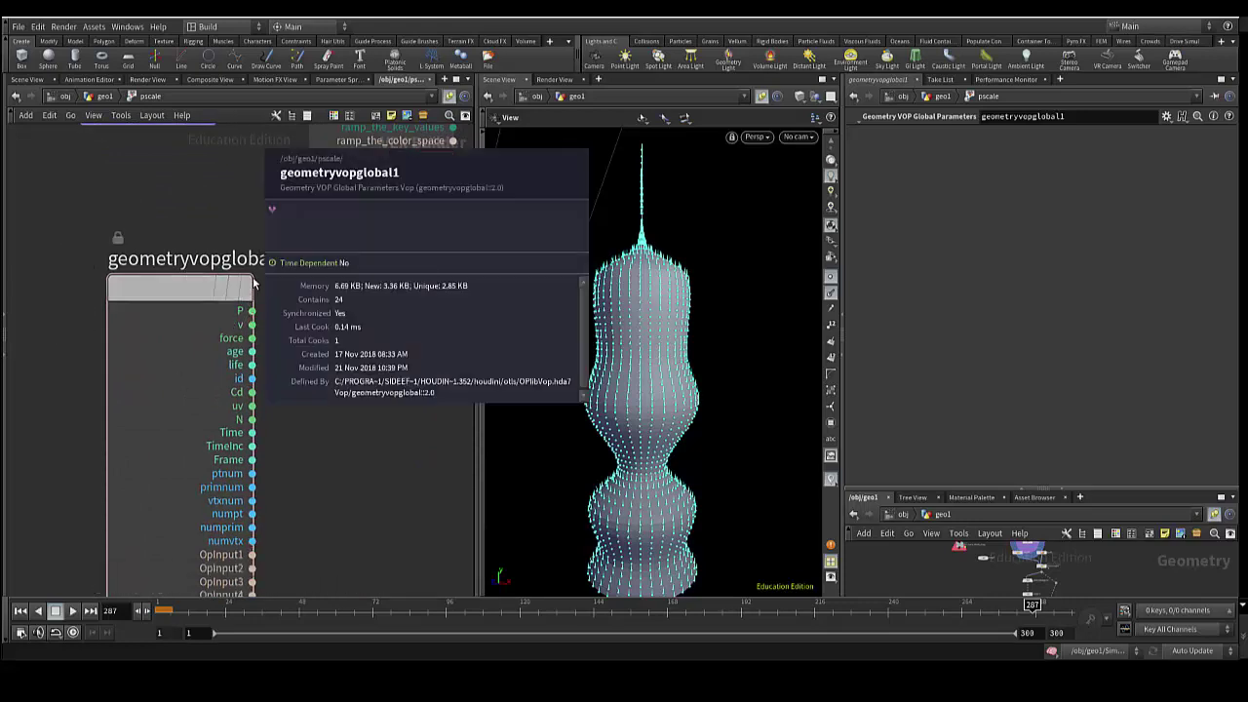
{"action": "middle_click_drag", "start_coordinate": [172, 204], "coordinate": [199, 444]}
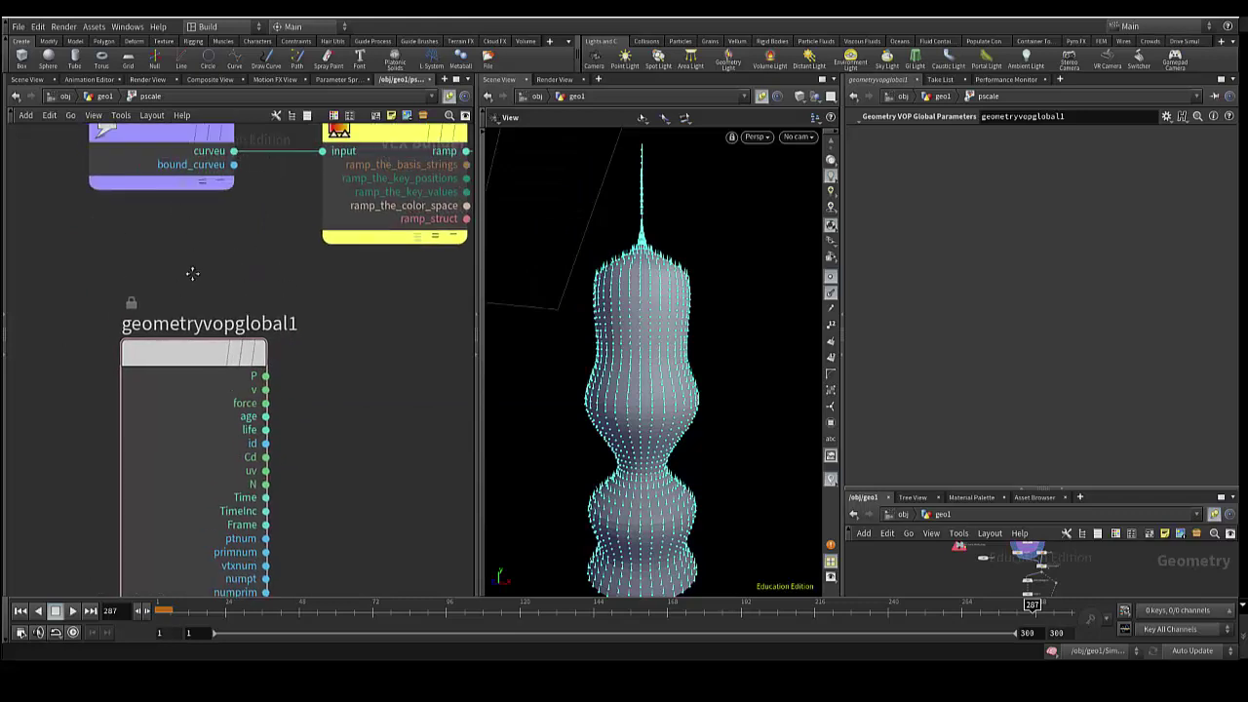
{"action": "key", "text": "Tab"}
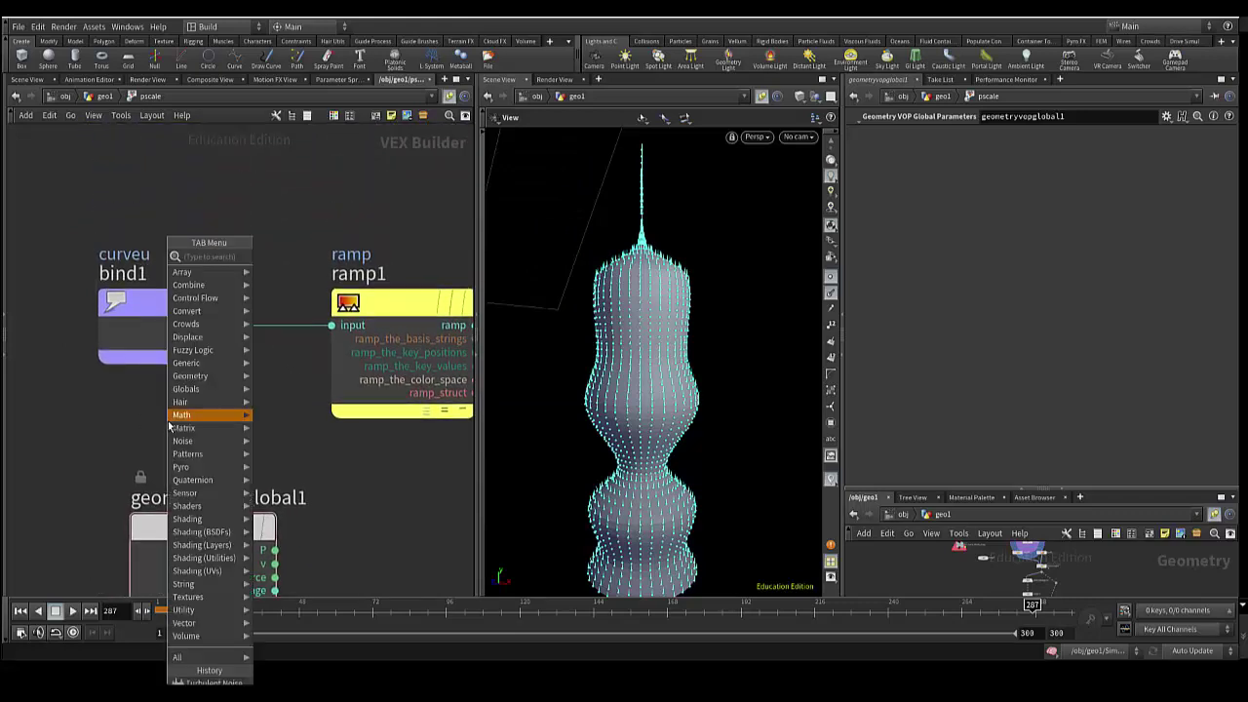
{"action": "mouse_move", "coordinate": [185, 363]}
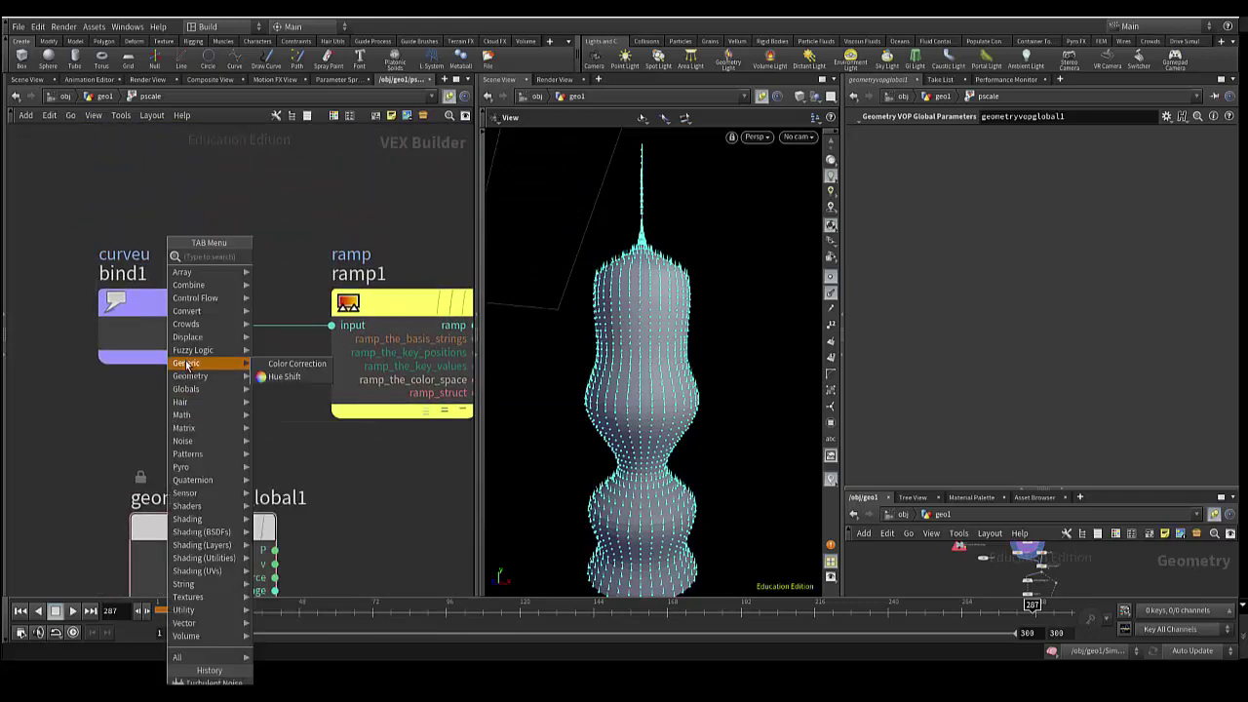
Search 'bind' in the Tab menu, dismiss it without adding a node, and nudge bind1.
{"action": "type", "text": "bind"}
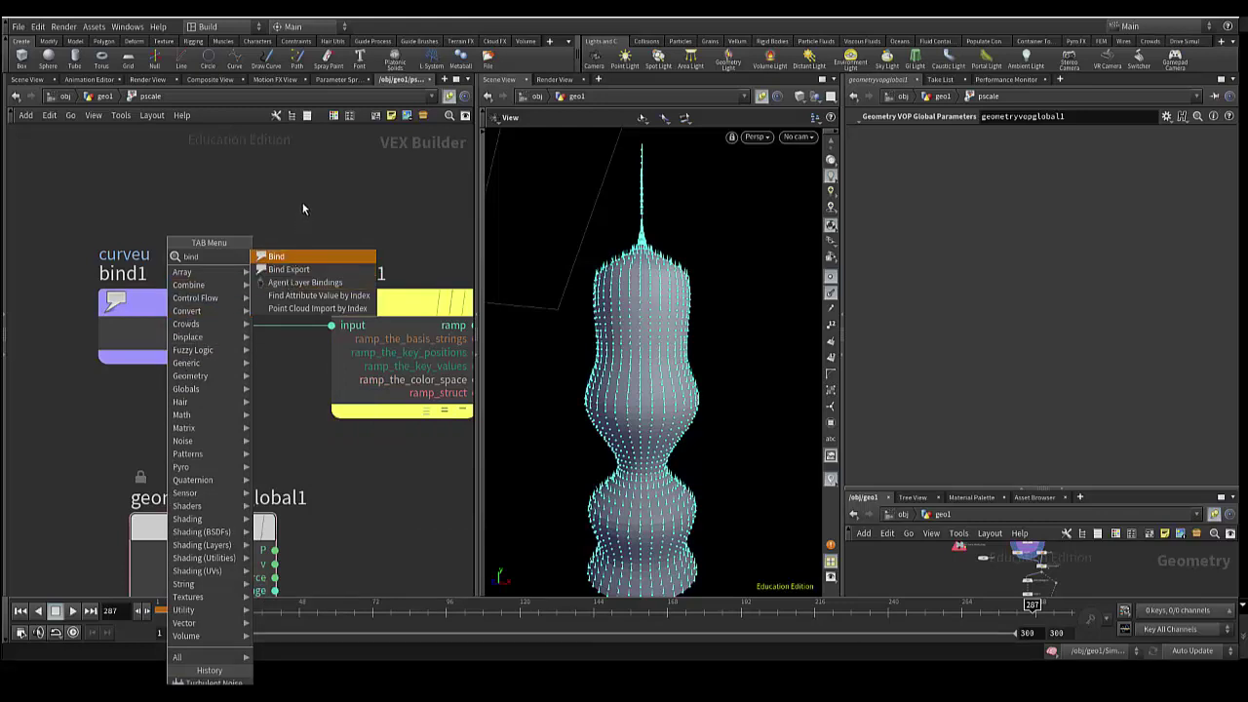
{"action": "key", "text": "Escape"}
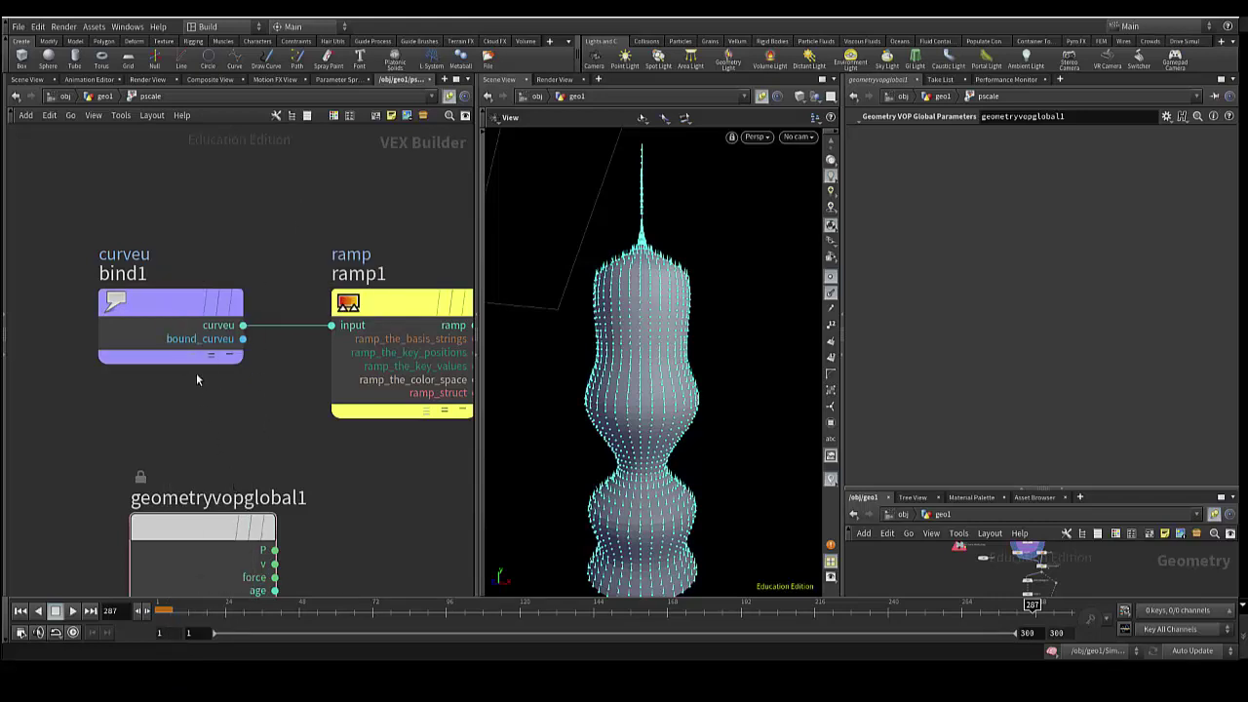
{"action": "left_click_drag", "start_coordinate": [187, 304], "coordinate": [180, 304]}
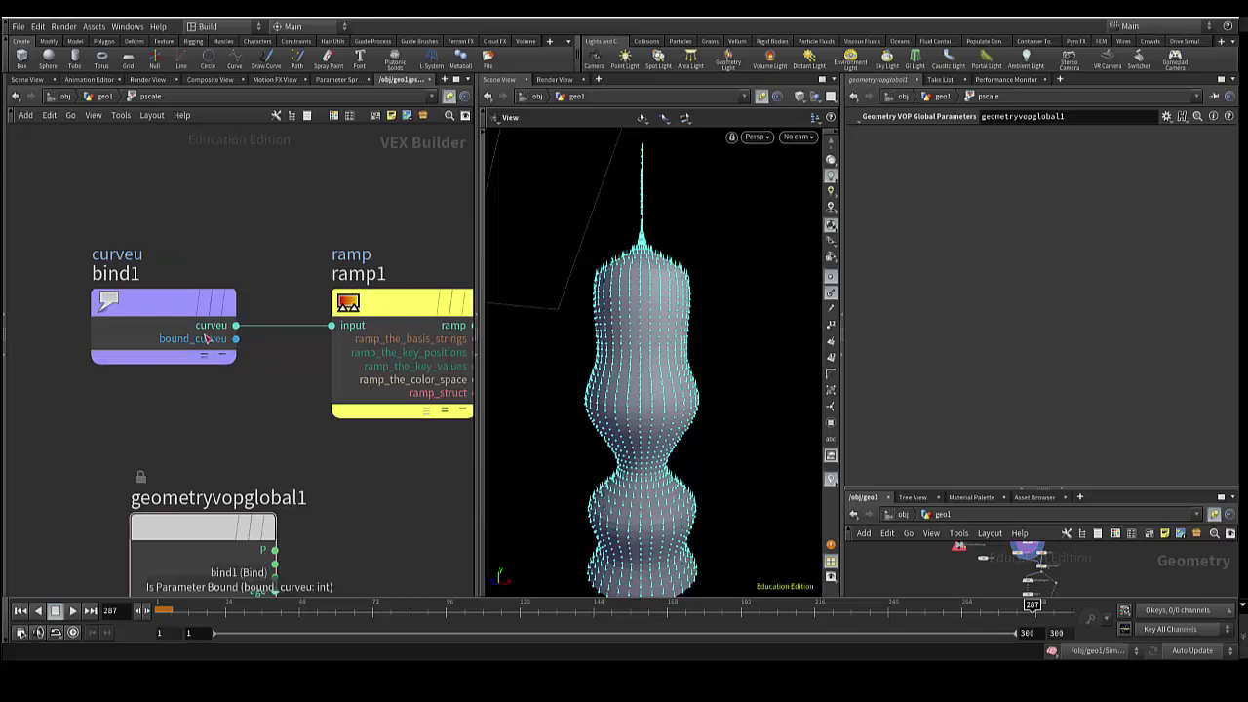
Frame multiply1, bind1 and ramp1, and select ramp1 to show its Catmull-Rom float spline ramp.
{"action": "middle_click_drag", "start_coordinate": [247, 400], "coordinate": [157, 377]}
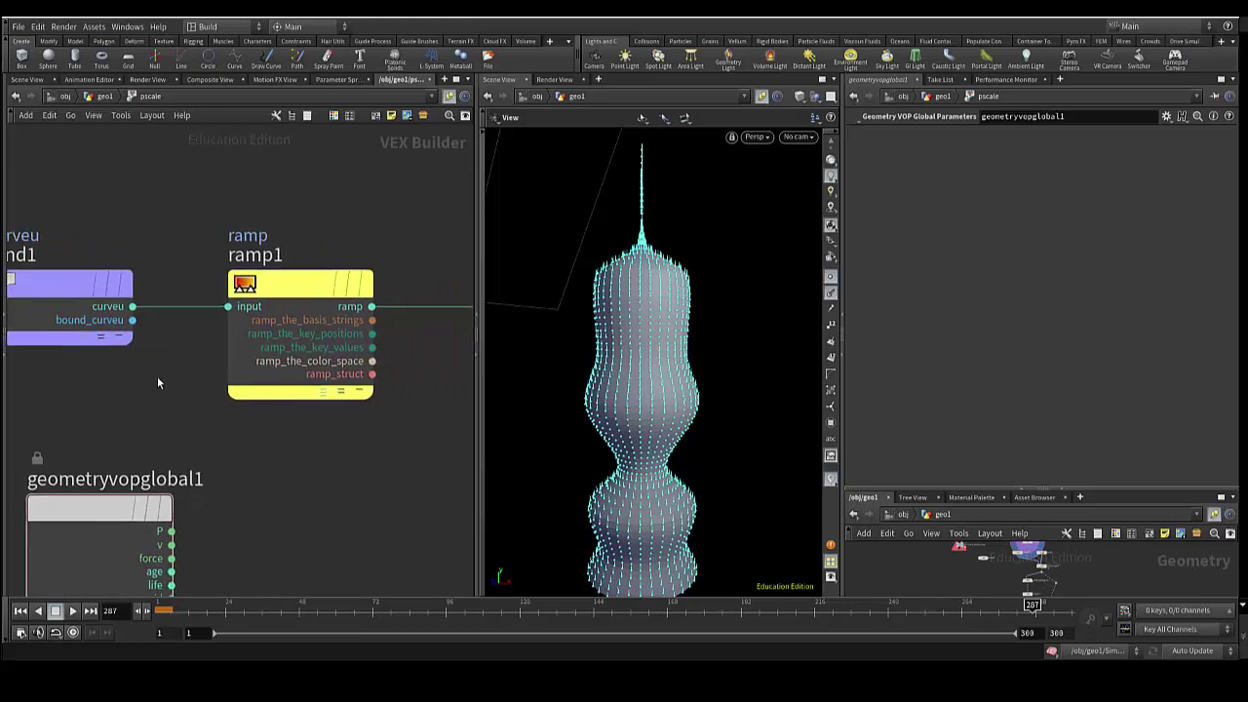
{"action": "scroll", "coordinate": [200, 398], "scroll_direction": "down", "scroll_amount": 2}
{"action": "middle_click_drag", "start_coordinate": [323, 448], "coordinate": [291, 462]}
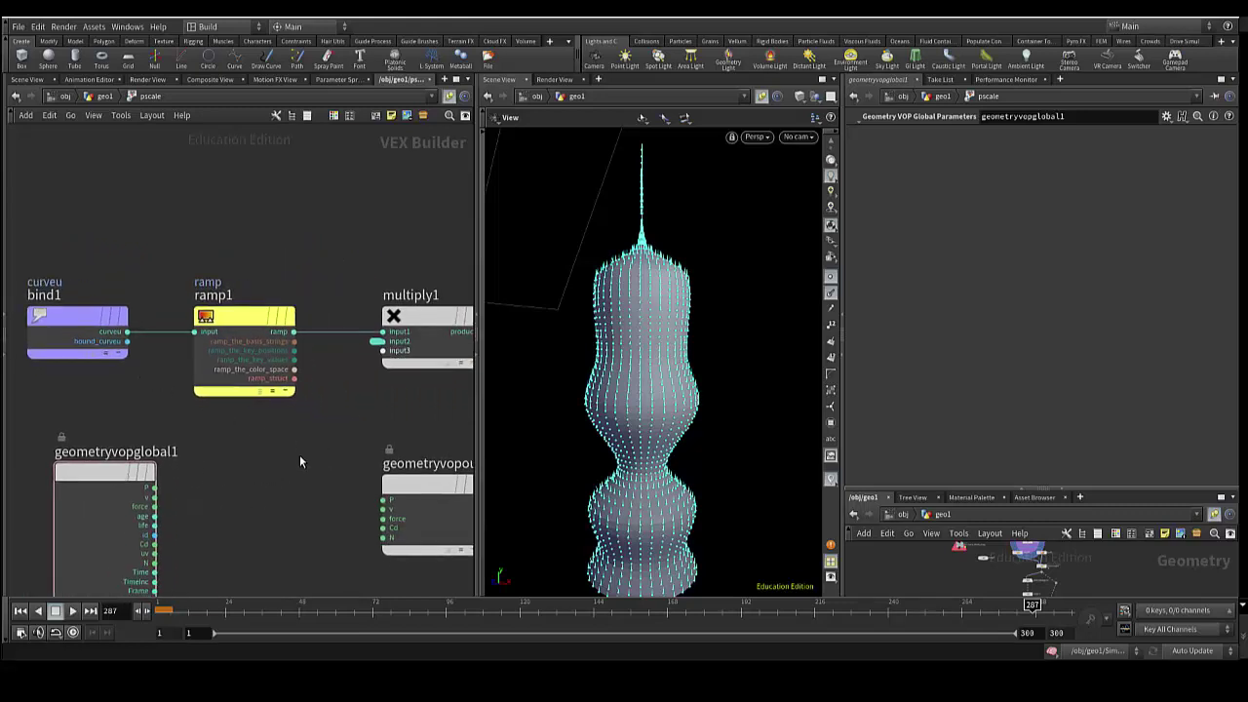
{"action": "scroll", "coordinate": [286, 437], "scroll_direction": "up", "scroll_amount": 2}
{"action": "middle_click_drag", "start_coordinate": [209, 419], "coordinate": [375, 467]}
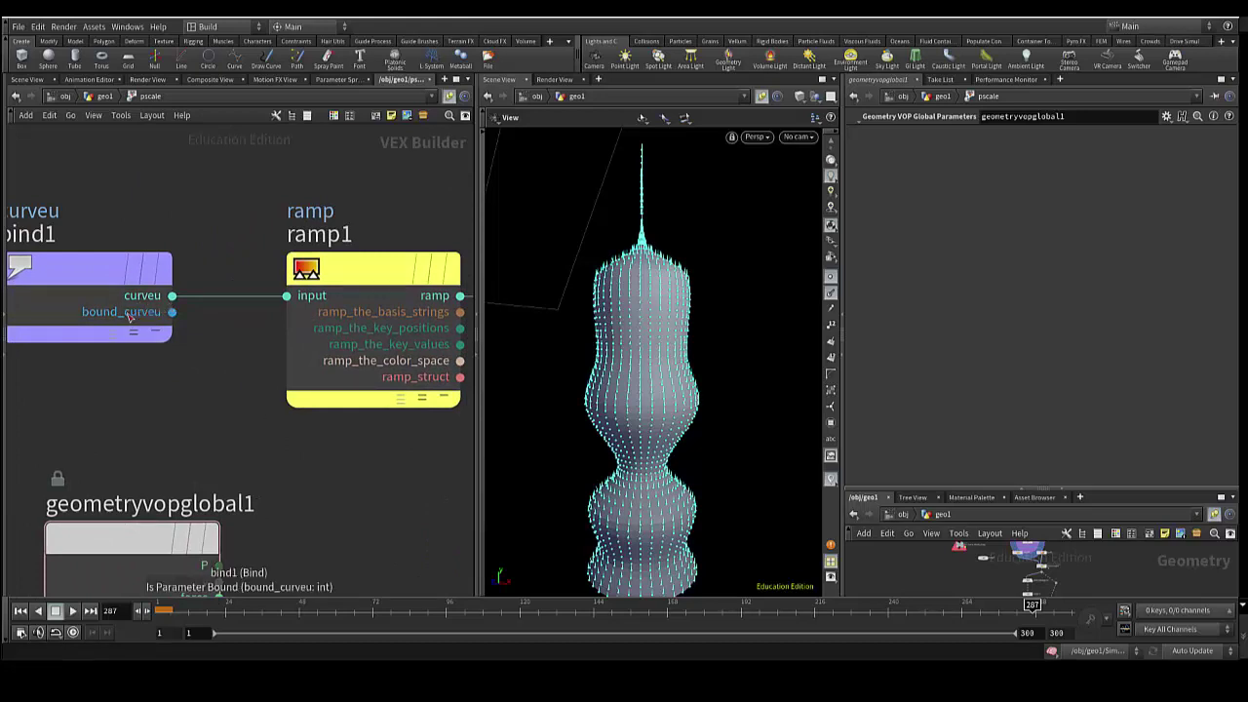
{"action": "mouse_move", "coordinate": [244, 356]}
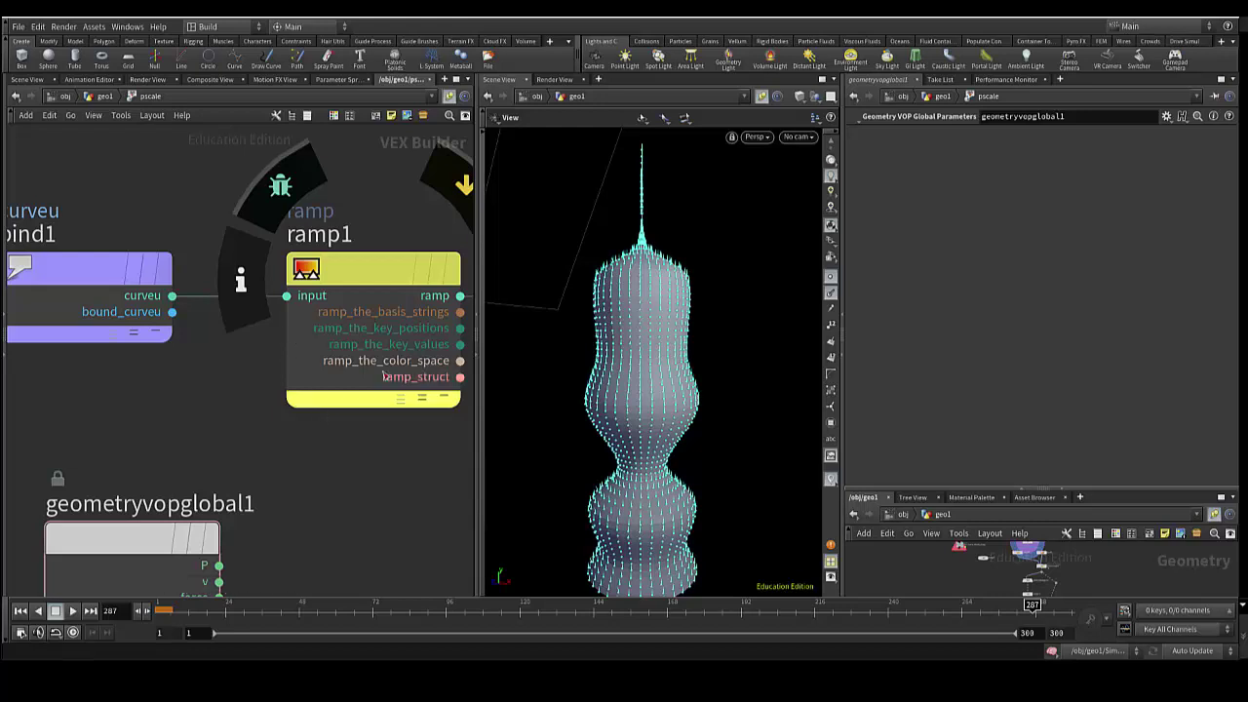
{"action": "left_click", "coordinate": [363, 276]}
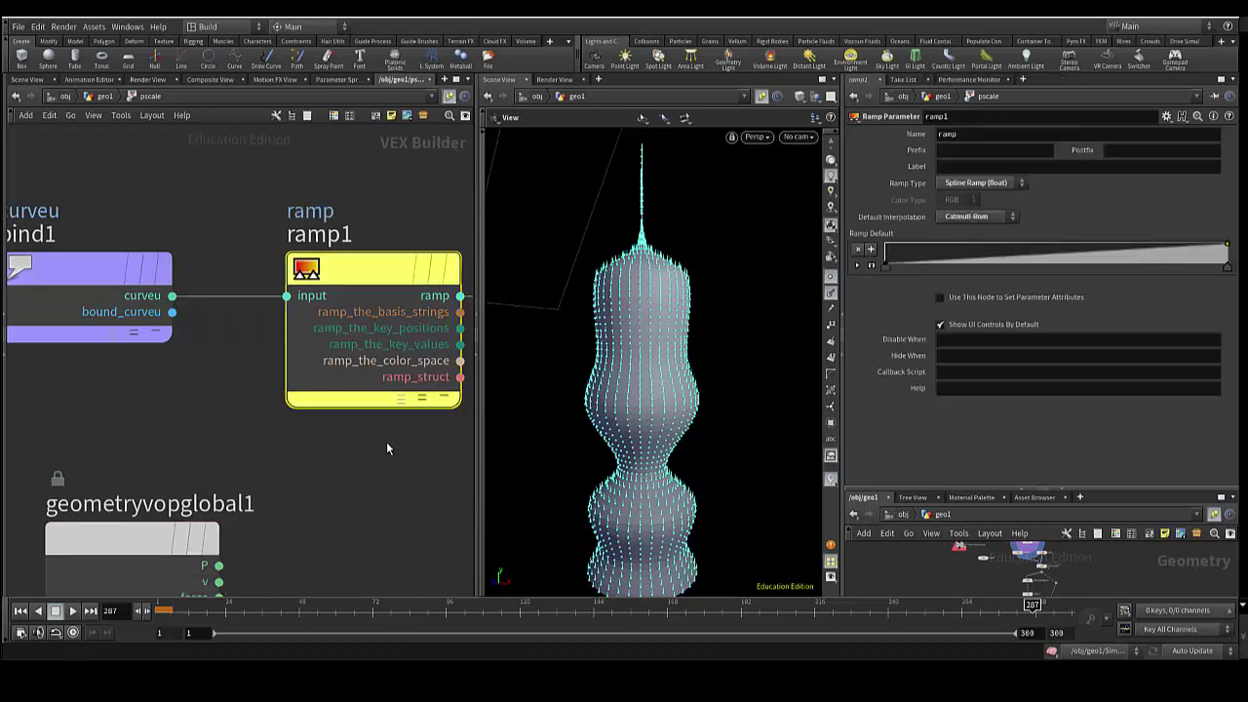
{"action": "middle_click_drag", "start_coordinate": [392, 473], "coordinate": [329, 453]}
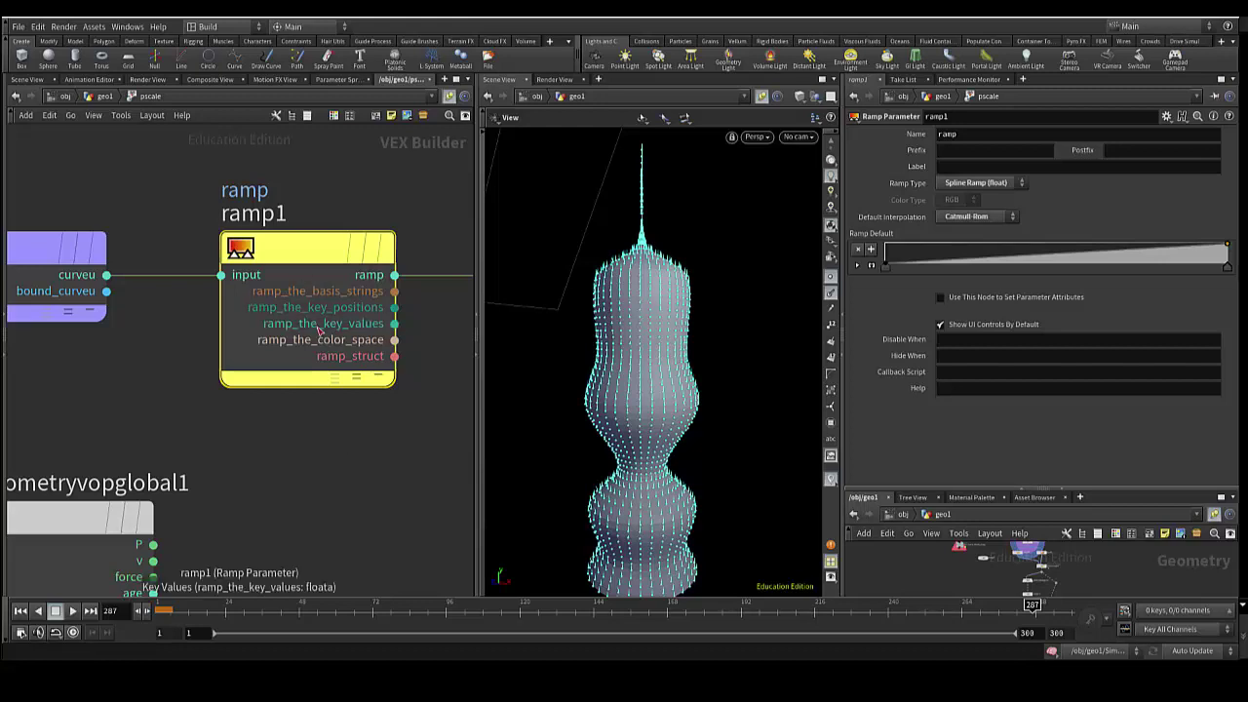
{"action": "mouse_move", "coordinate": [363, 268]}
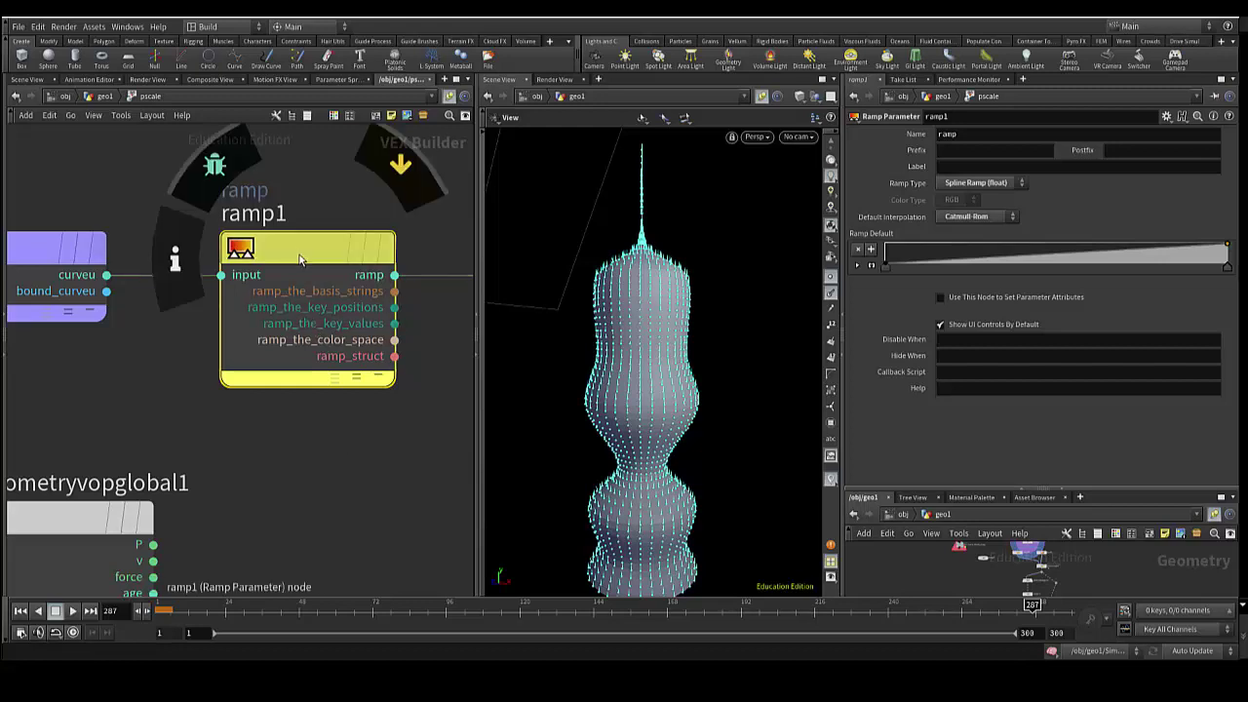
{"action": "key", "text": "Tab"}
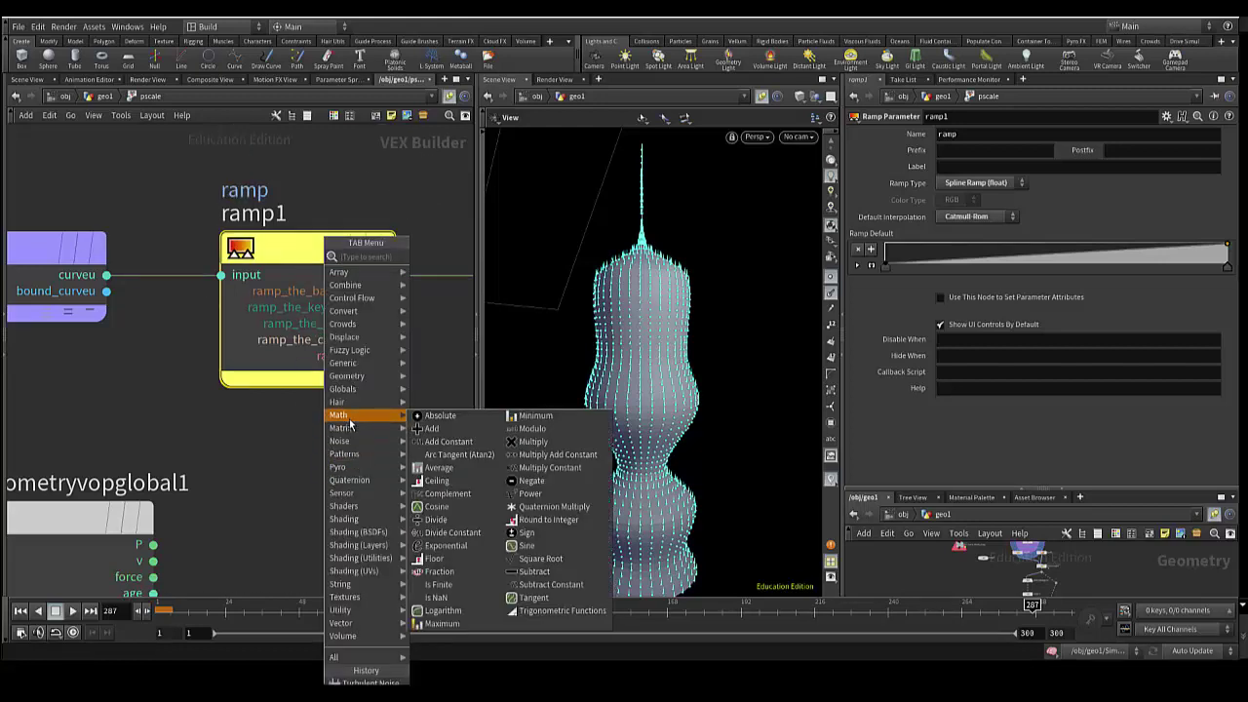
{"action": "type", "text": "ramp"}
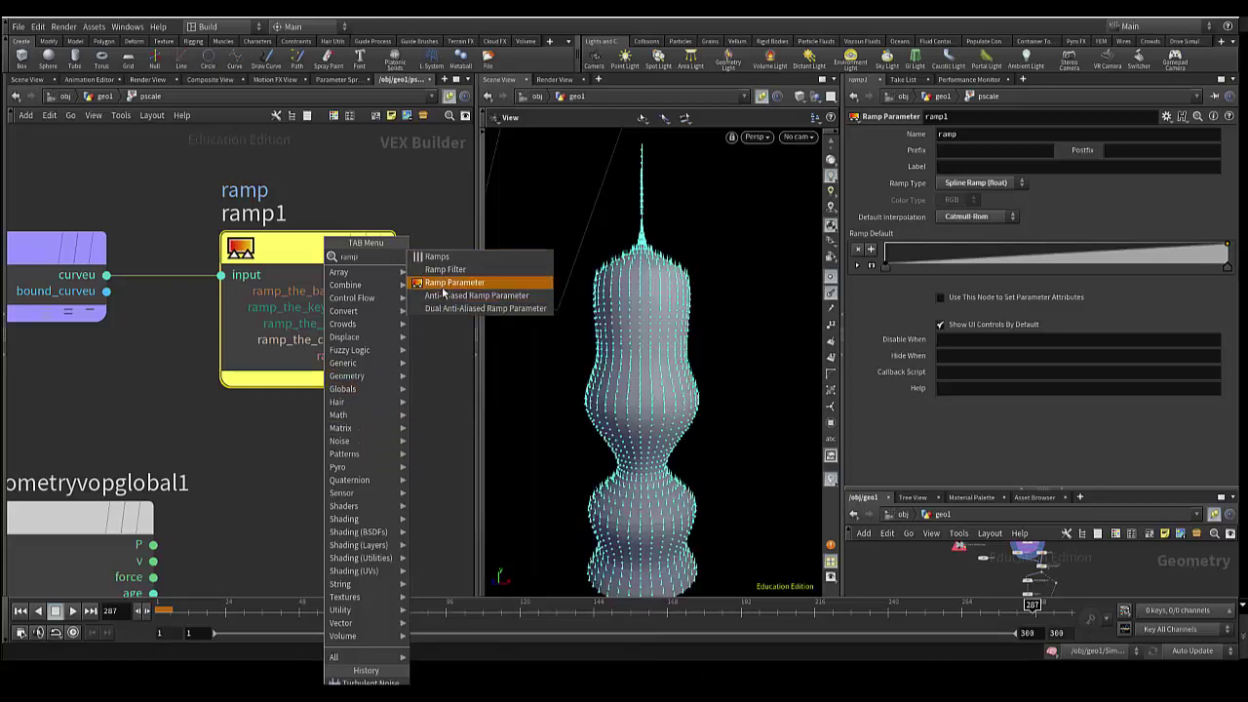
{"action": "left_click", "coordinate": [441, 287]}
{"action": "left_click", "coordinate": [326, 501]}
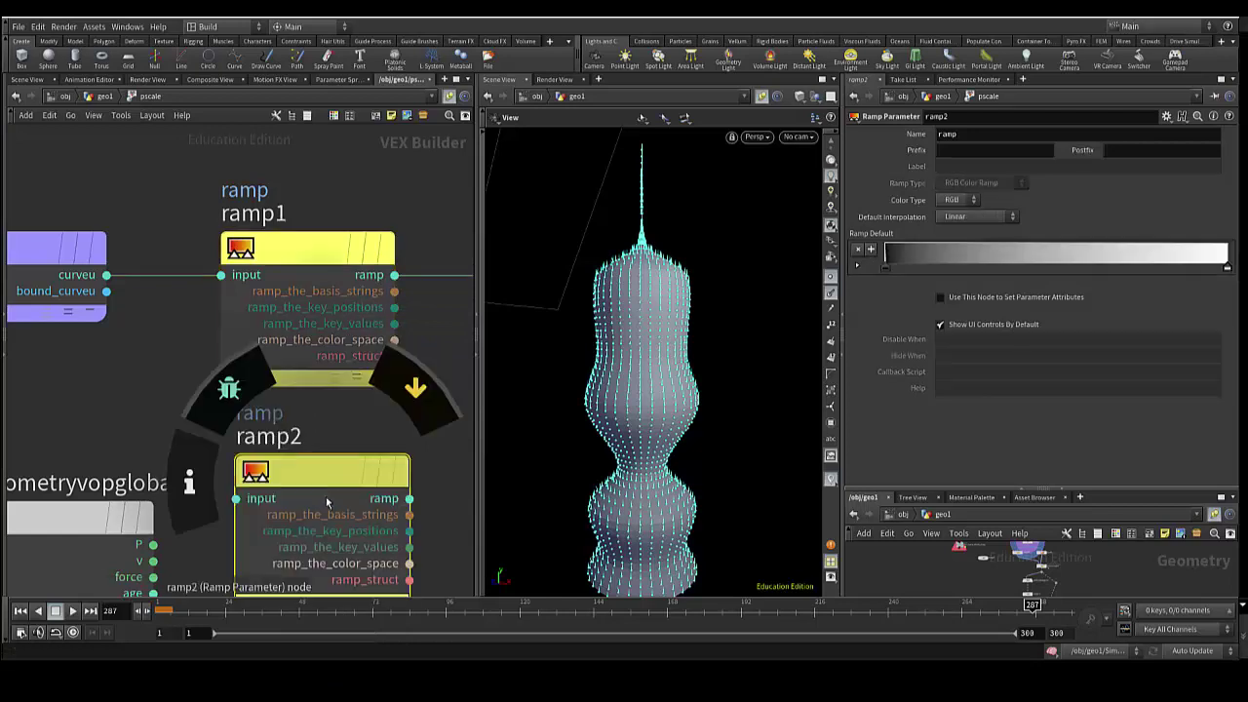
{"action": "left_click_drag", "start_coordinate": [328, 479], "coordinate": [333, 453]}
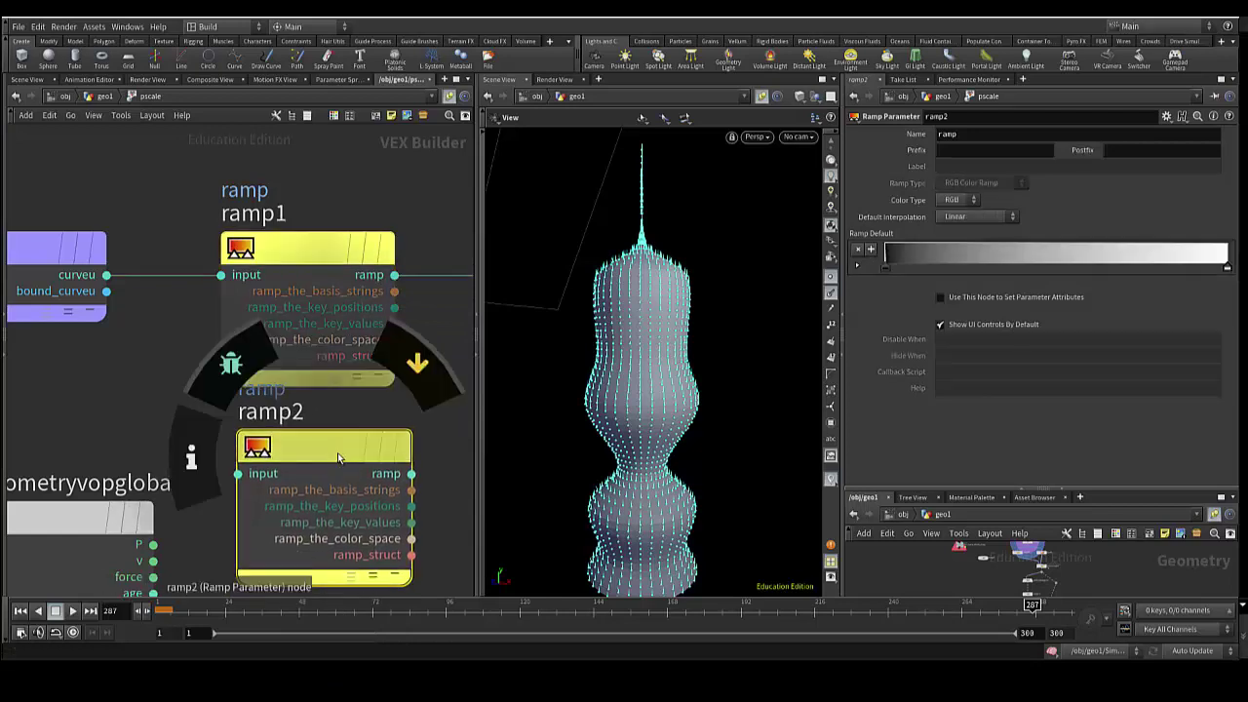
{"action": "key", "text": "Delete"}
{"action": "left_click", "coordinate": [317, 256]}
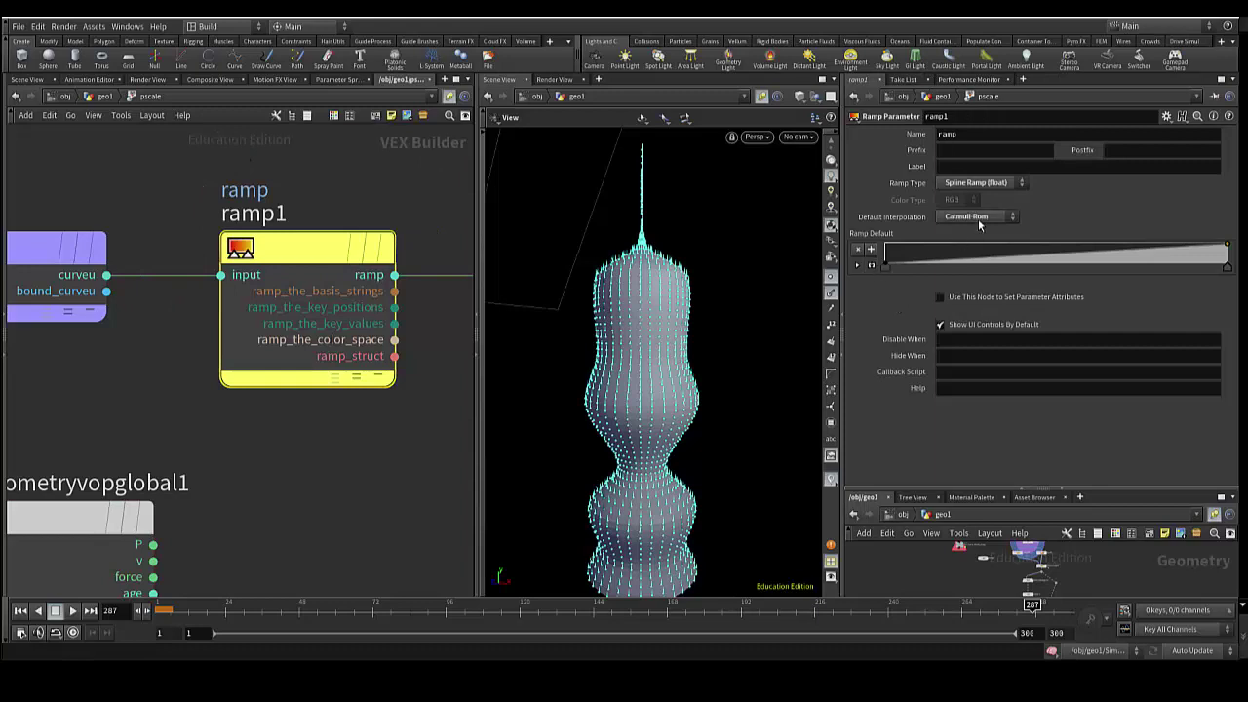
{"action": "left_click", "coordinate": [985, 183]}
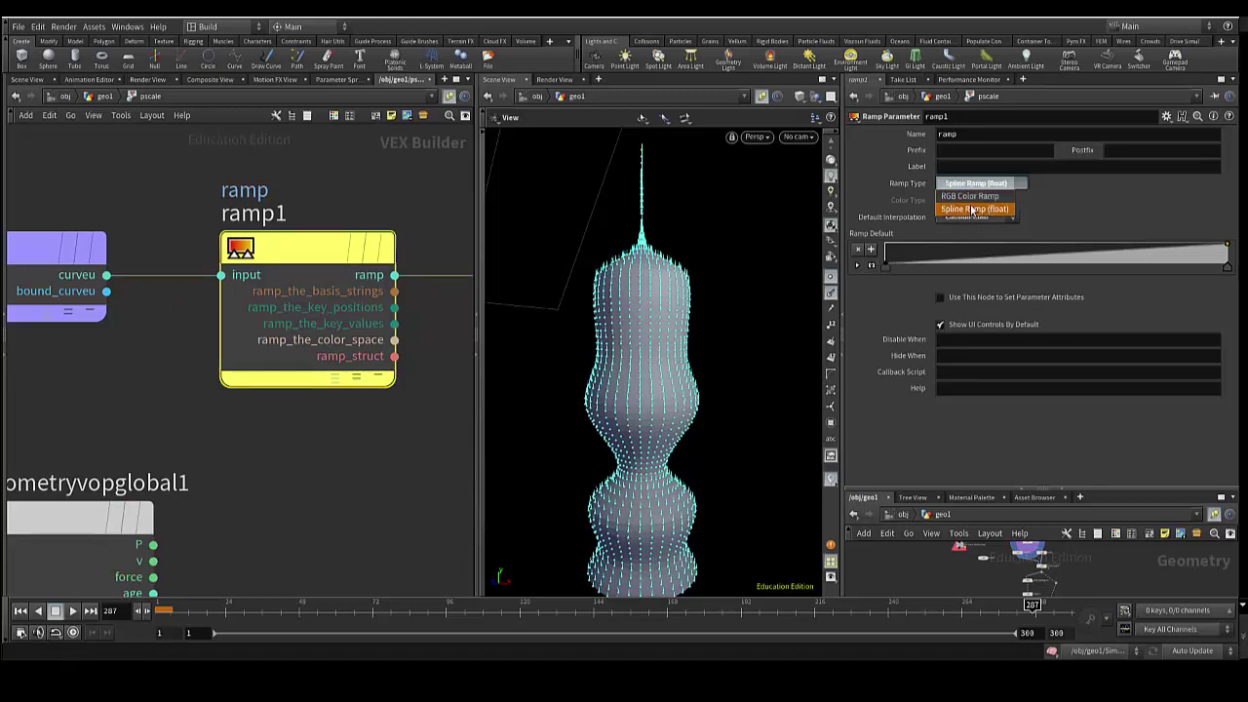
{"action": "left_click", "coordinate": [972, 210]}
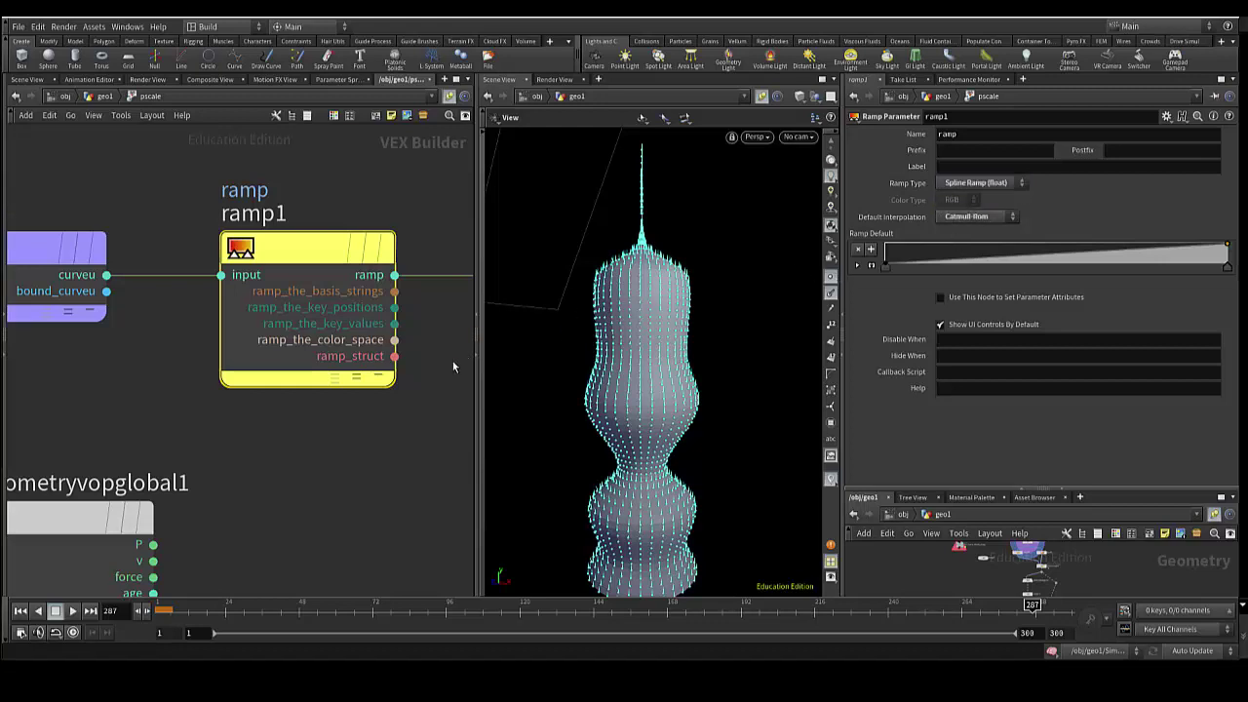
{"action": "mouse_move", "coordinate": [386, 395]}
{"action": "middle_mouse_down"}
{"action": "mouse_move", "coordinate": [231, 396]}
{"action": "mouse_move", "coordinate": [209, 438]}
{"action": "mouse_move", "coordinate": [207, 417]}
{"action": "middle_mouse_up"}
{"action": "scroll", "coordinate": [211, 435], "scroll_direction": "down", "scroll_amount": 2}
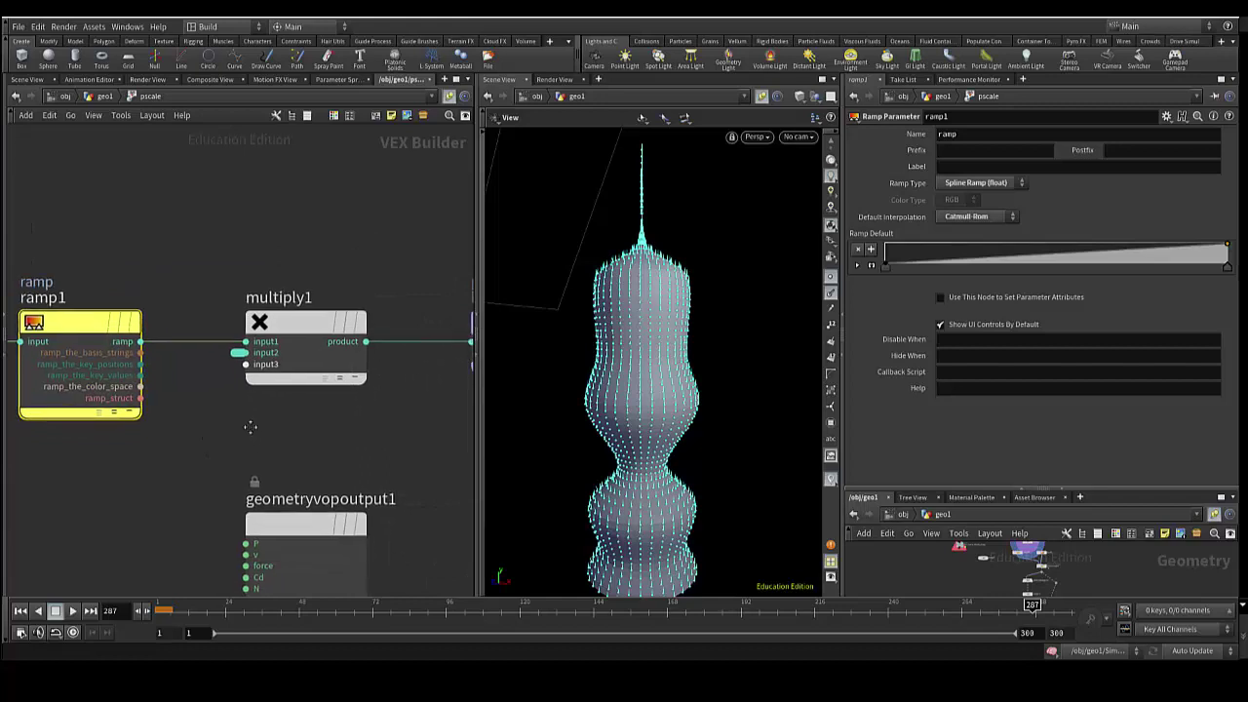
{"action": "scroll", "coordinate": [297, 334], "scroll_direction": "up", "scroll_amount": 3}
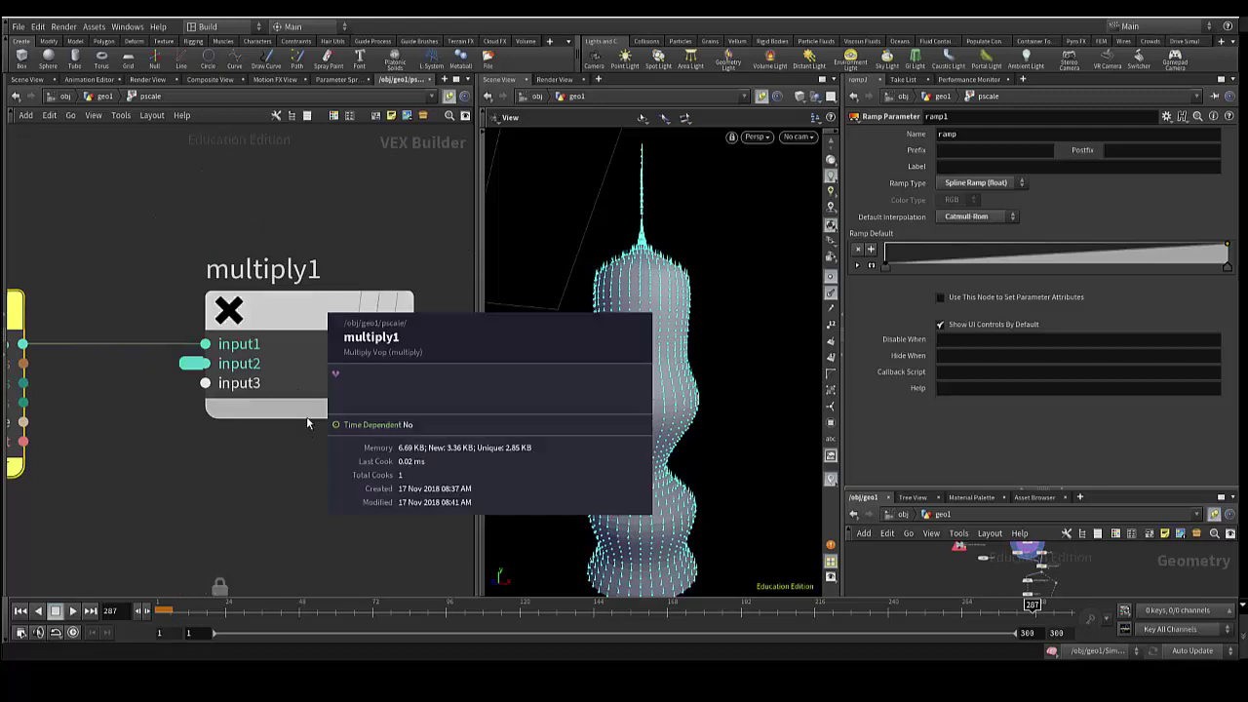
{"action": "mouse_move", "coordinate": [281, 461]}
{"action": "middle_mouse_down"}
{"action": "mouse_move", "coordinate": [69, 459]}
{"action": "mouse_move", "coordinate": [214, 454]}
{"action": "middle_mouse_up"}
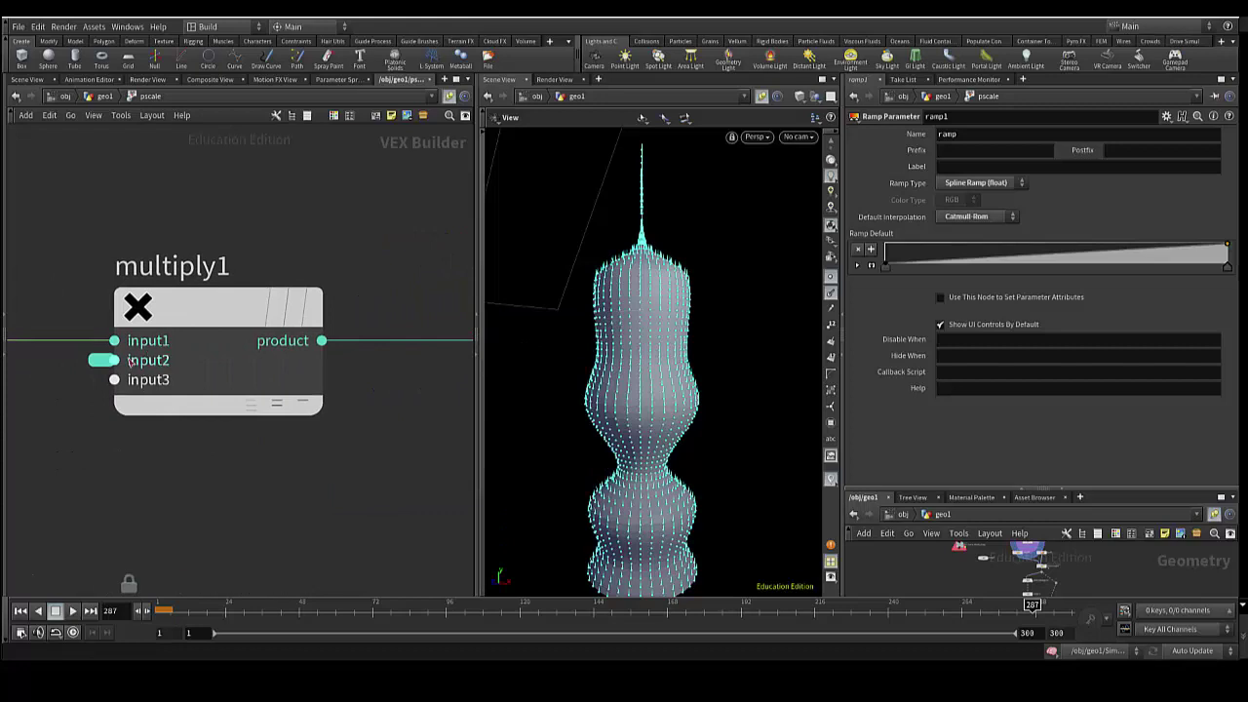
{"action": "middle_click_drag", "start_coordinate": [374, 417], "coordinate": [232, 417]}
{"action": "middle_click_drag", "start_coordinate": [372, 415], "coordinate": [260, 437]}
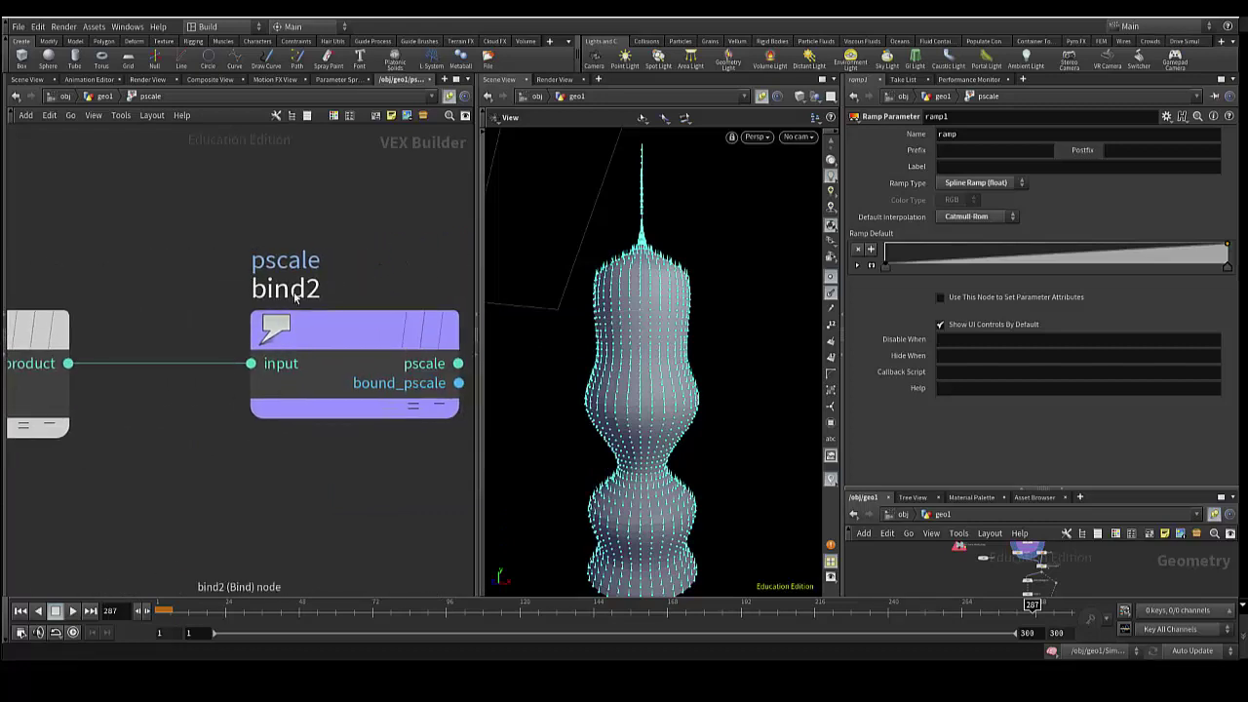
Check bind2's exported pscale attribute and the ramp1 and multiply1 nodes, then return to geo1.
{"action": "left_click", "coordinate": [370, 336]}
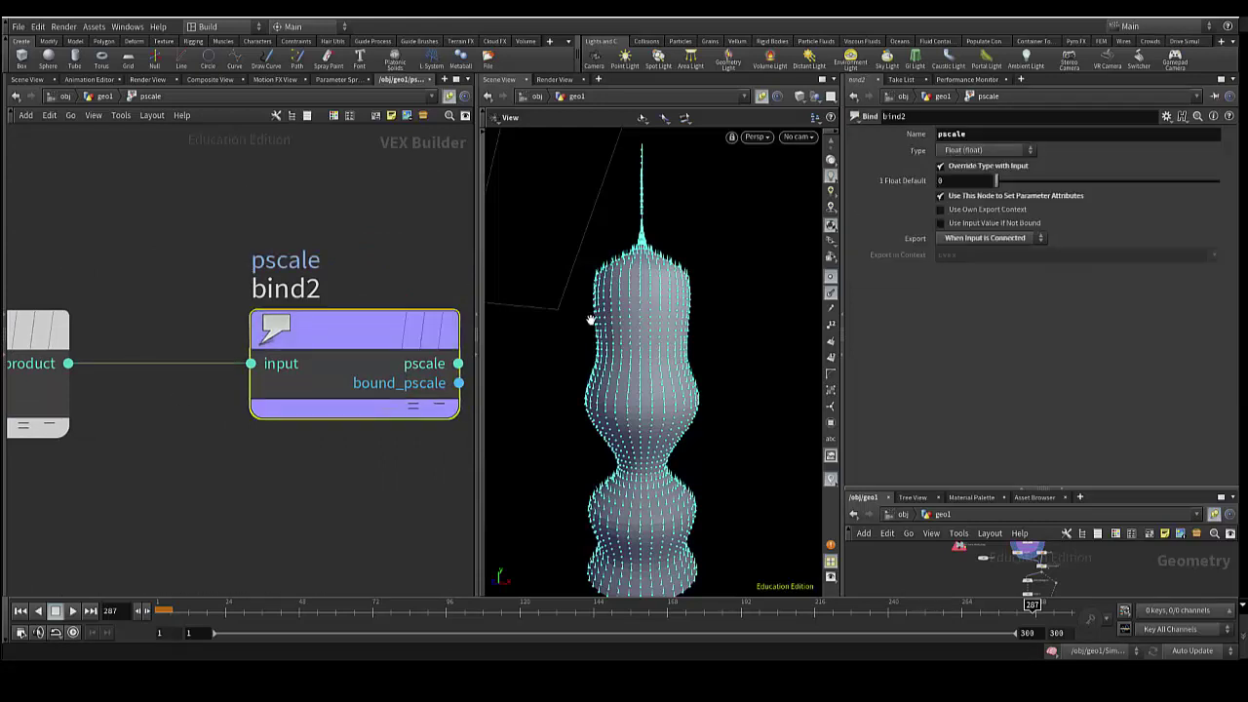
{"action": "left_click", "coordinate": [979, 134]}
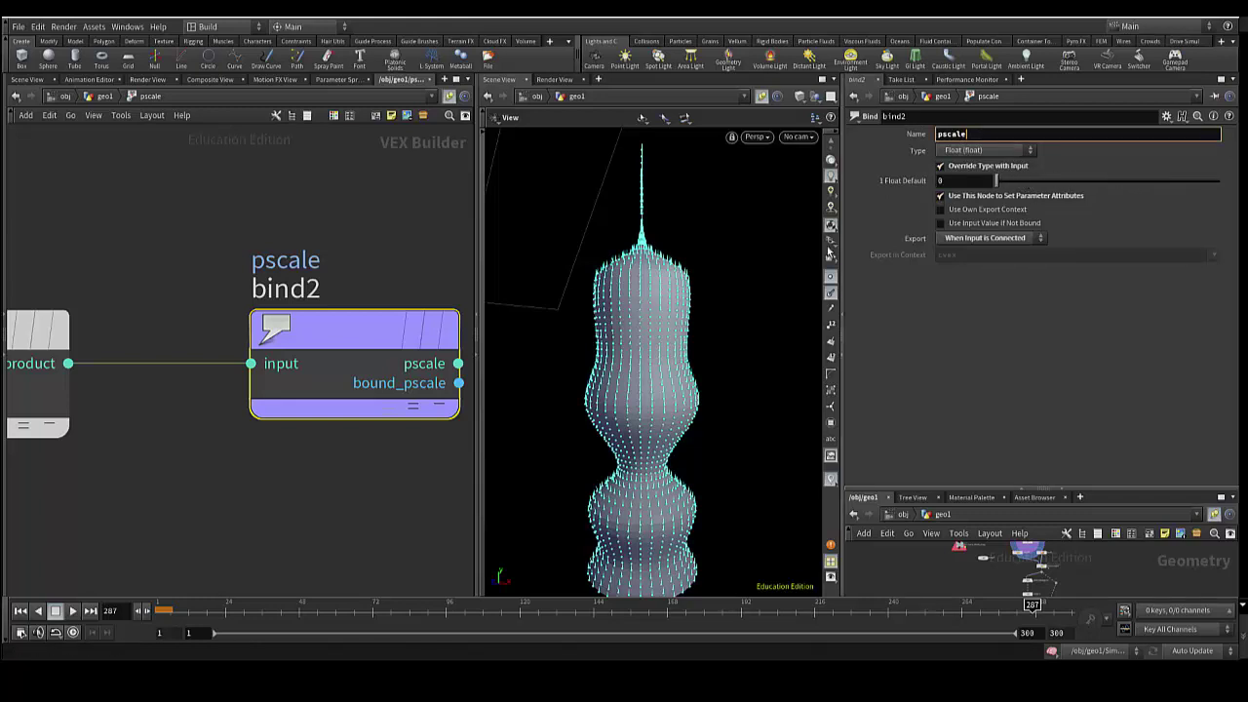
{"action": "scroll", "coordinate": [196, 447], "scroll_direction": "down", "scroll_amount": 2}
{"action": "scroll", "coordinate": [293, 440], "scroll_direction": "down", "scroll_amount": 2}
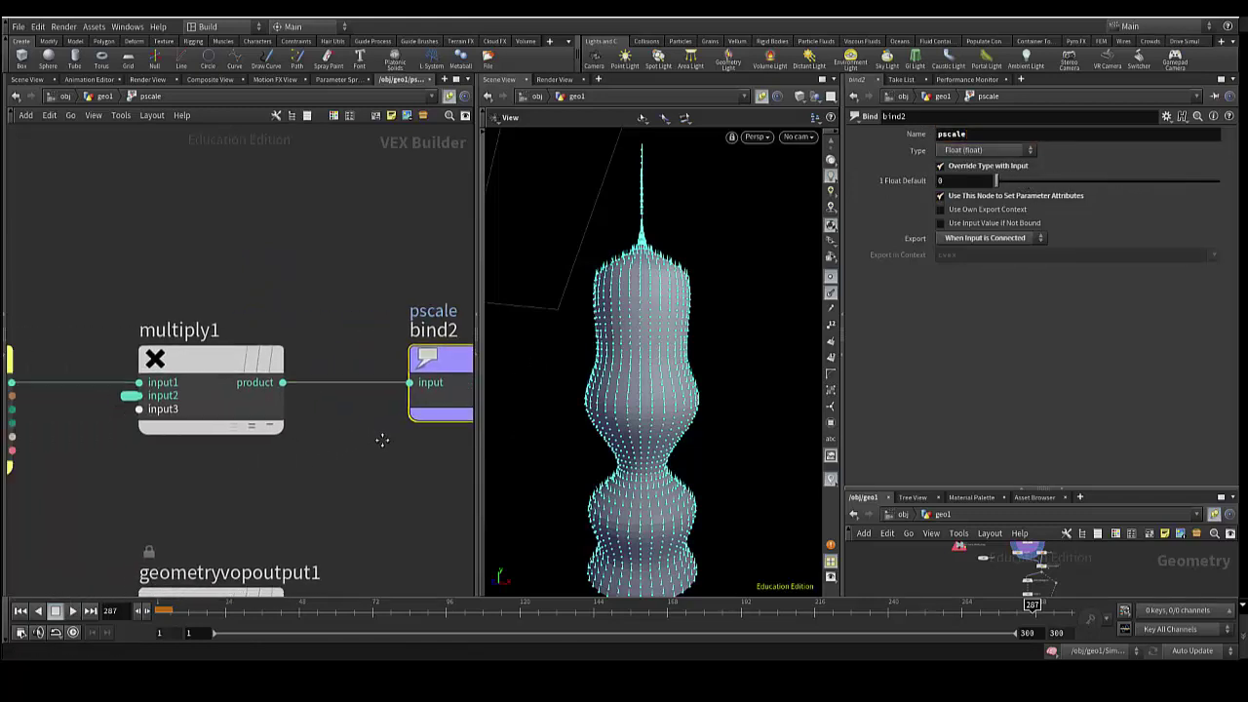
{"action": "scroll", "coordinate": [336, 414], "scroll_direction": "down", "scroll_amount": 1}
{"action": "mouse_move", "coordinate": [291, 450]}
{"action": "middle_mouse_down"}
{"action": "mouse_move", "coordinate": [260, 432]}
{"action": "mouse_move", "coordinate": [270, 415]}
{"action": "mouse_move", "coordinate": [307, 421]}
{"action": "mouse_move", "coordinate": [292, 408]}
{"action": "mouse_move", "coordinate": [485, 402]}
{"action": "mouse_move", "coordinate": [238, 414]}
{"action": "mouse_move", "coordinate": [376, 414]}
{"action": "middle_mouse_up"}
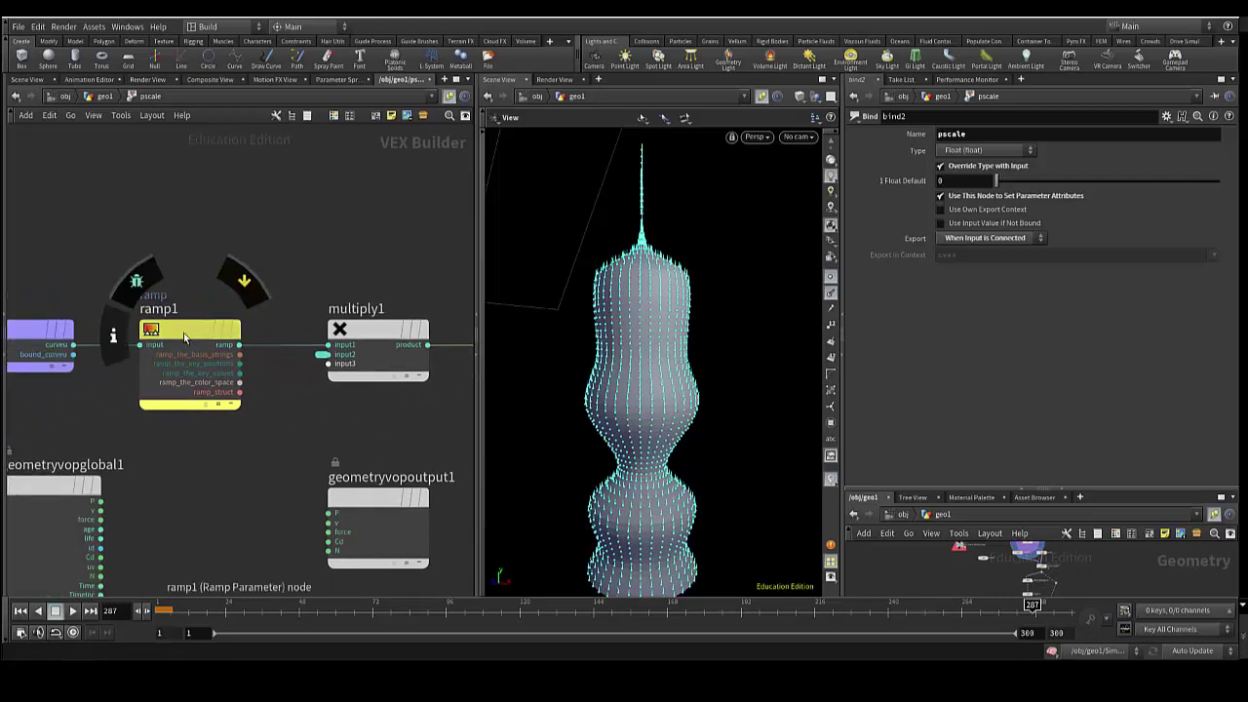
{"action": "left_click", "coordinate": [104, 96]}
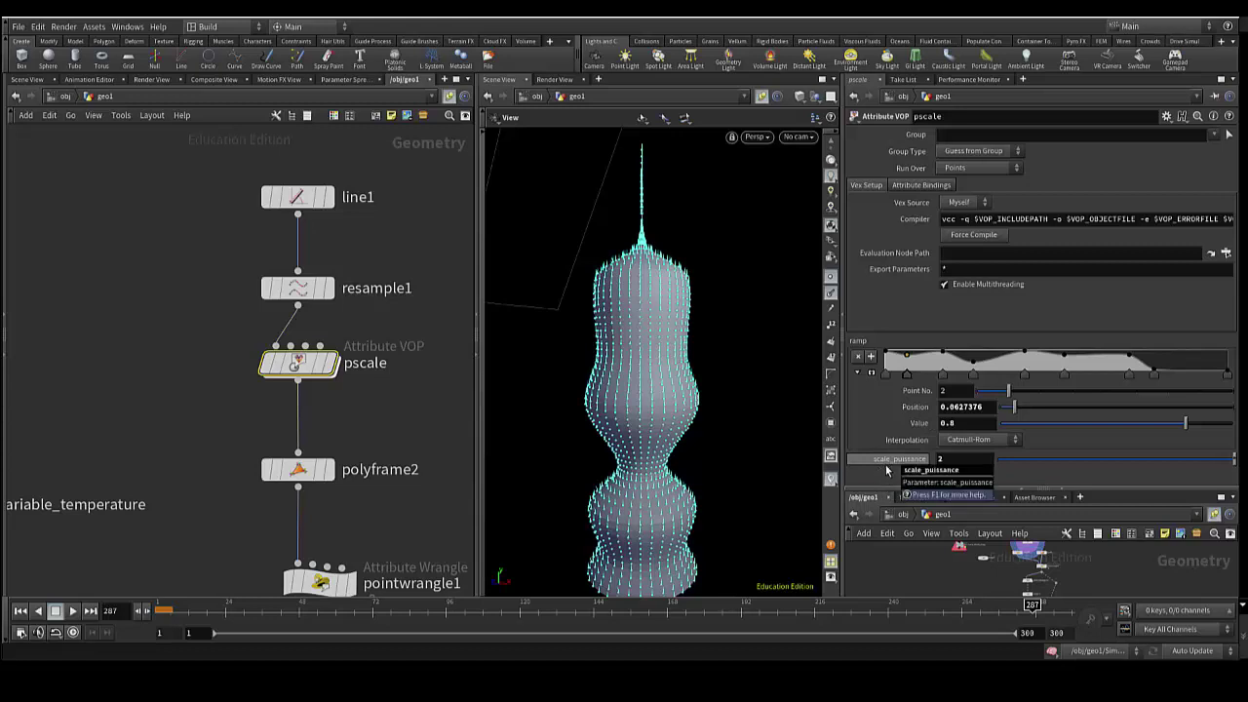
Confirm the scale_puissance value, then inspect multiply1 inside pscale and come back to geo1.
{"action": "left_click", "coordinate": [960, 461]}
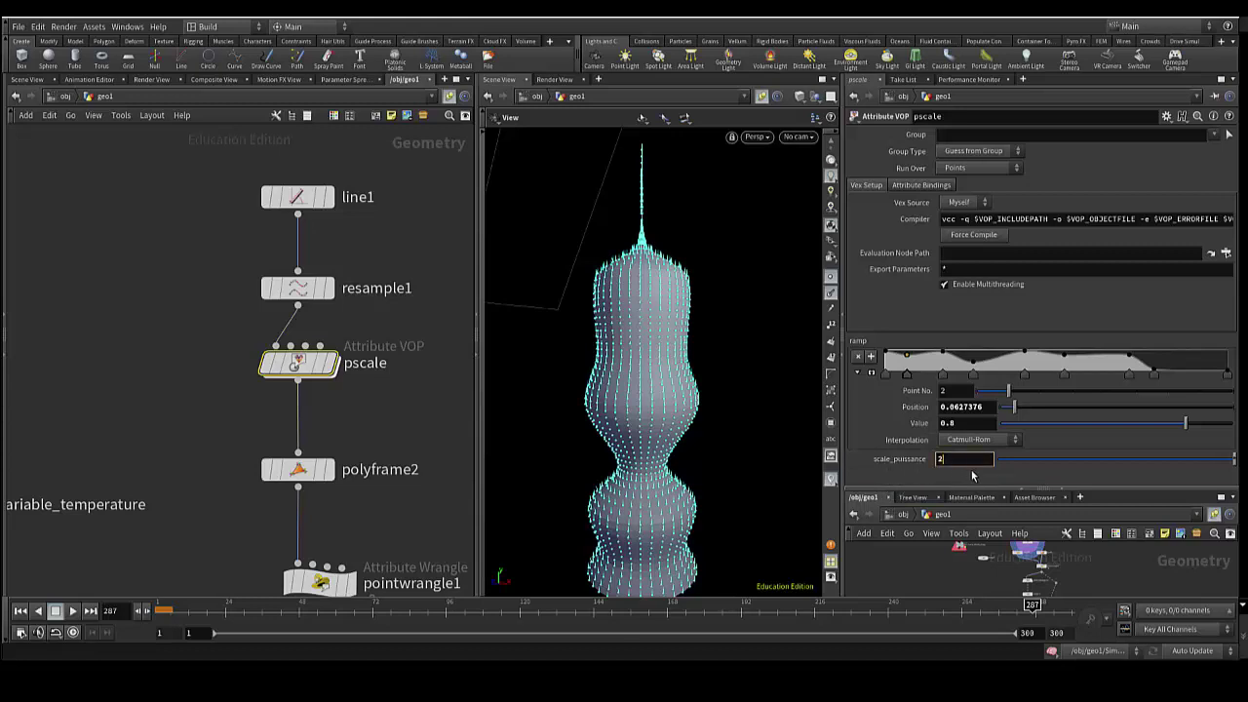
{"action": "key", "text": "Return"}
{"action": "double_click", "coordinate": [308, 371]}
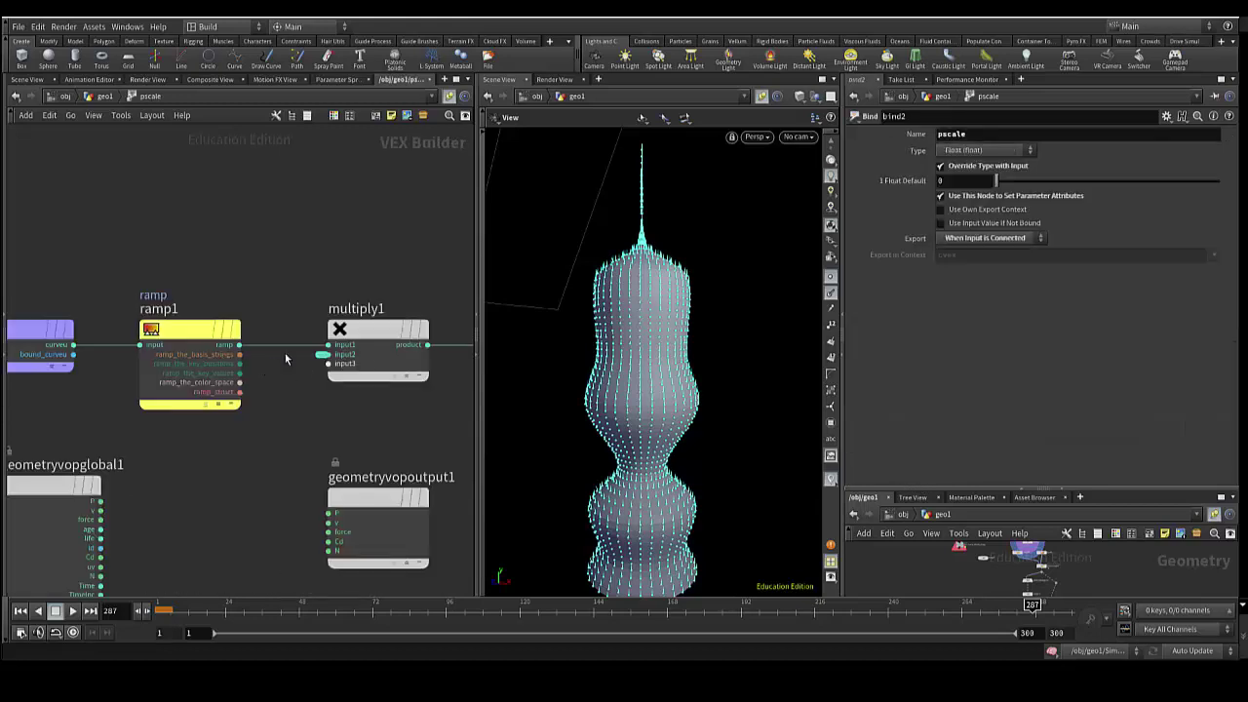
{"action": "scroll", "coordinate": [356, 368], "scroll_direction": "up", "scroll_amount": 3}
{"action": "scroll", "coordinate": [356, 369], "scroll_direction": "up", "scroll_amount": 1}
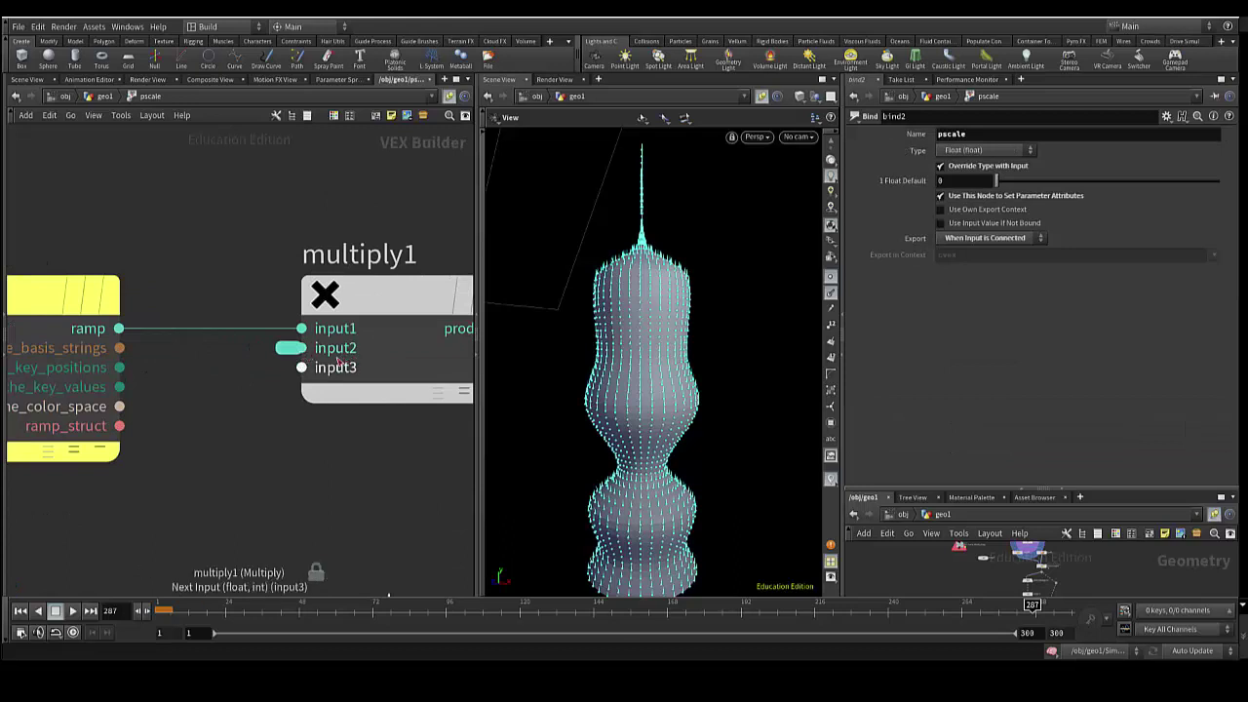
{"action": "right_click", "coordinate": [395, 302]}
{"action": "mouse_move", "coordinate": [429, 351]}
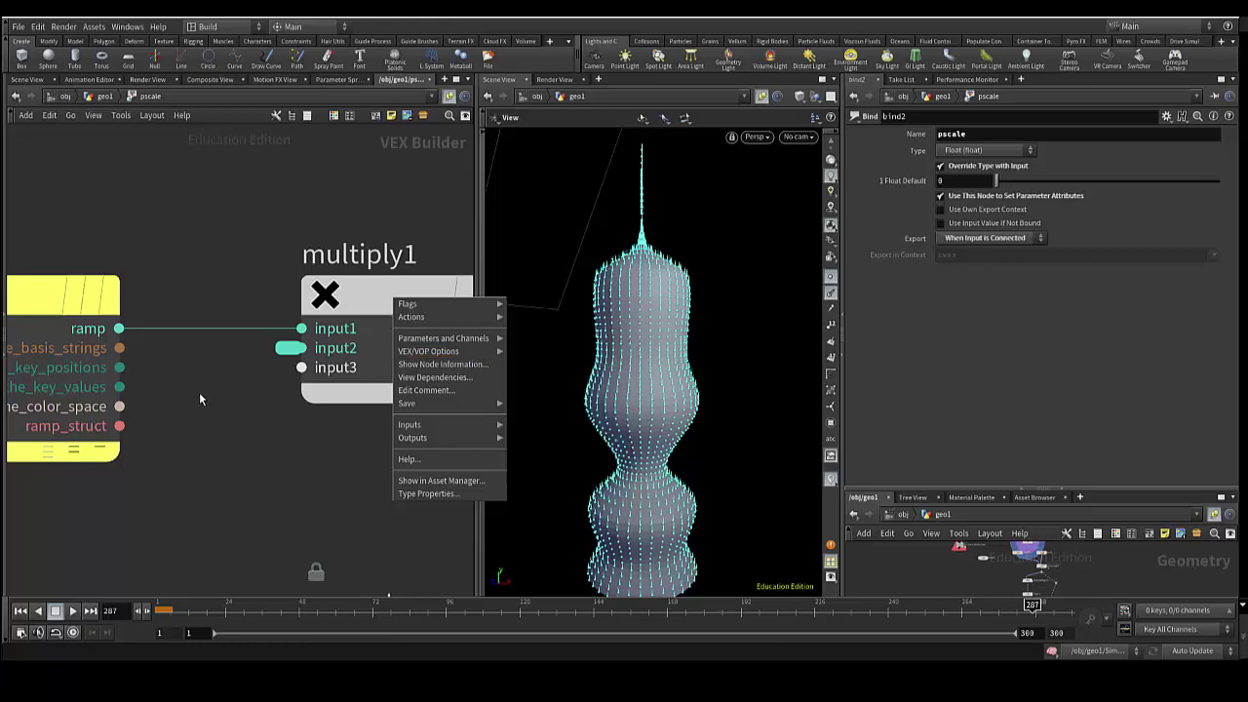
{"action": "left_click", "coordinate": [204, 390]}
{"action": "left_click", "coordinate": [104, 96]}
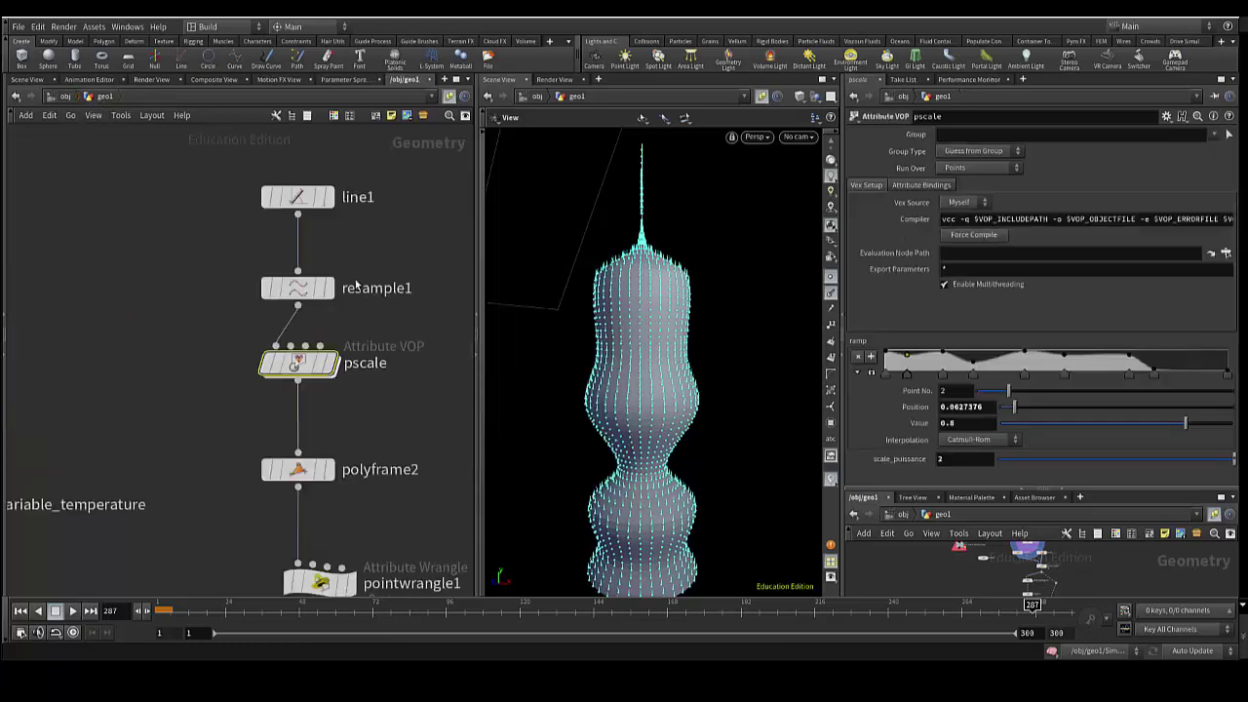
Set scale_puissance to 1, then 2.5, making the swept tube much thicker.
{"action": "left_click", "coordinate": [958, 459]}
{"action": "type", "text": "1"}
{"action": "key", "text": "Return"}
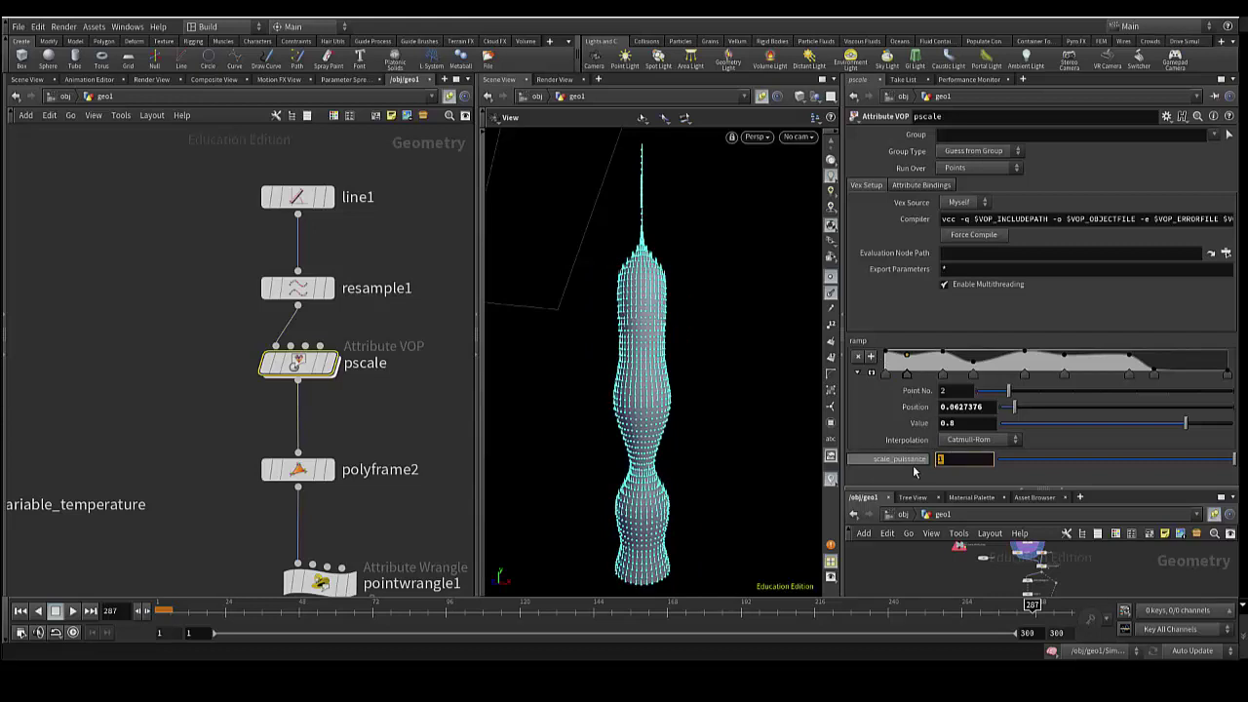
{"action": "type", "text": "2.5"}
{"action": "key", "text": "Return"}
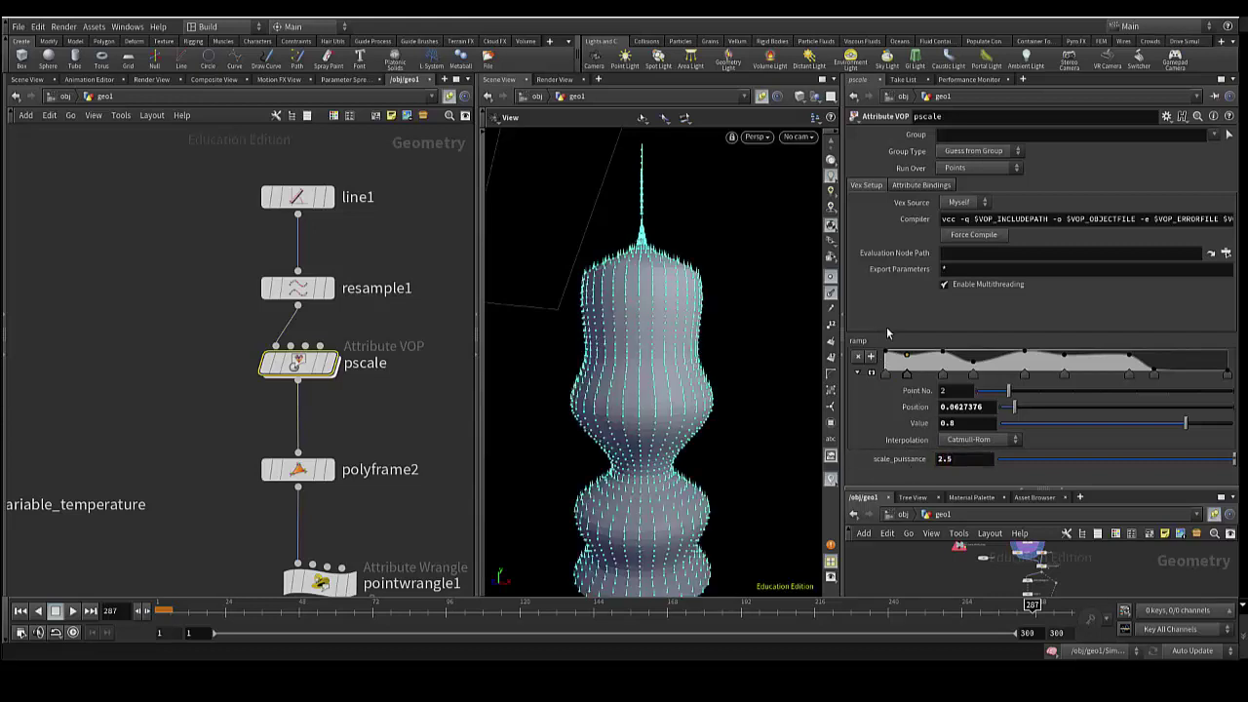
{"action": "scroll", "coordinate": [713, 367], "scroll_direction": "up", "scroll_amount": 2}
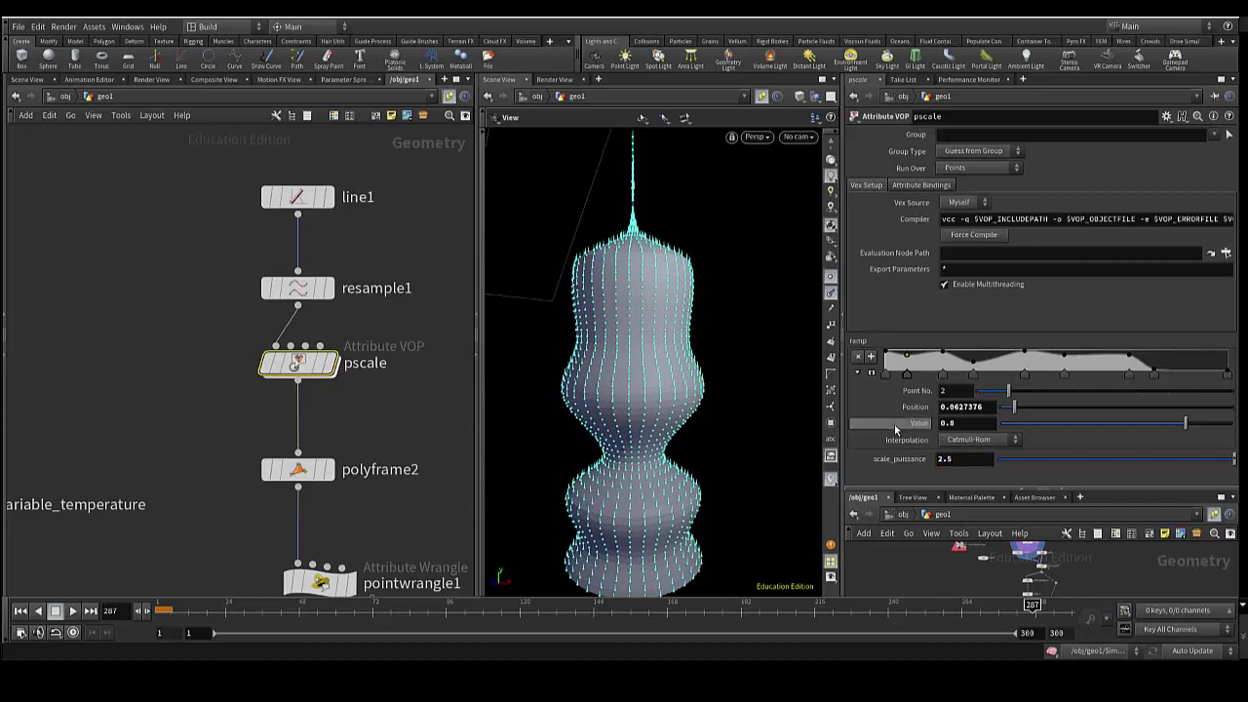
Widen the parameter pane and drag ramp points 7, 6, 4 and 2 to round the tube's top.
{"action": "left_click_drag", "start_coordinate": [842, 404], "coordinate": [808, 403]}
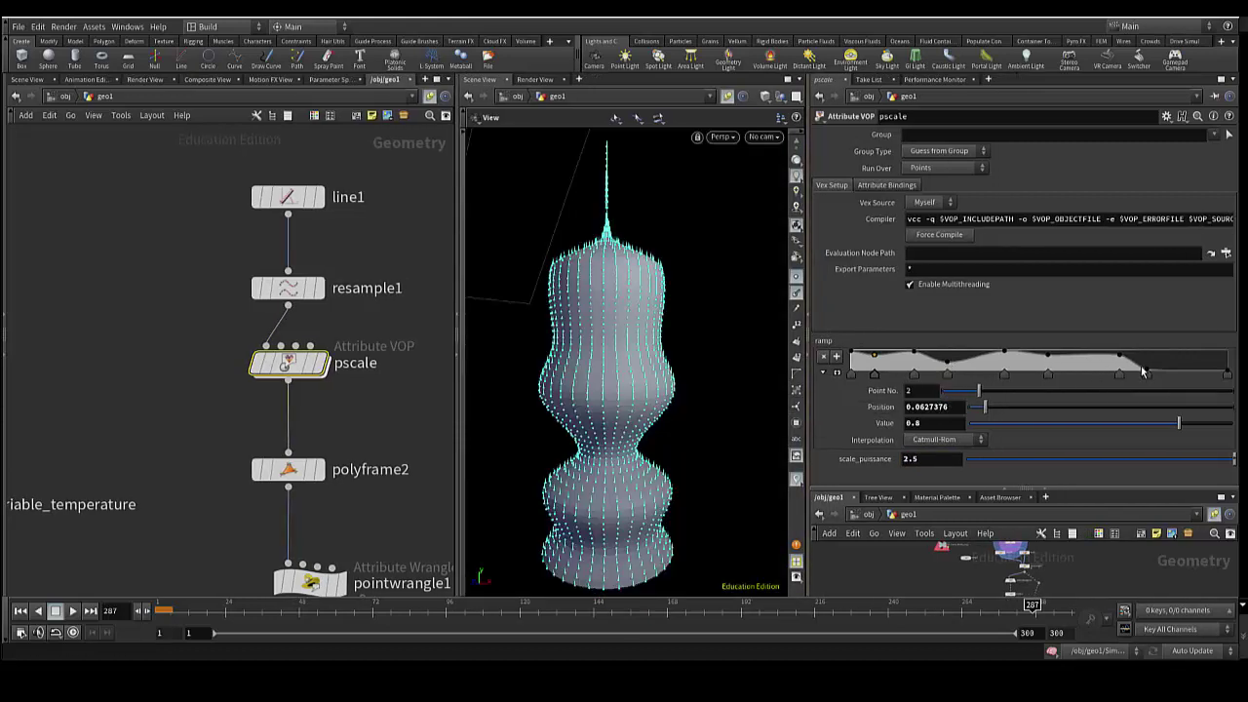
{"action": "left_click_drag", "start_coordinate": [1150, 375], "coordinate": [1179, 364]}
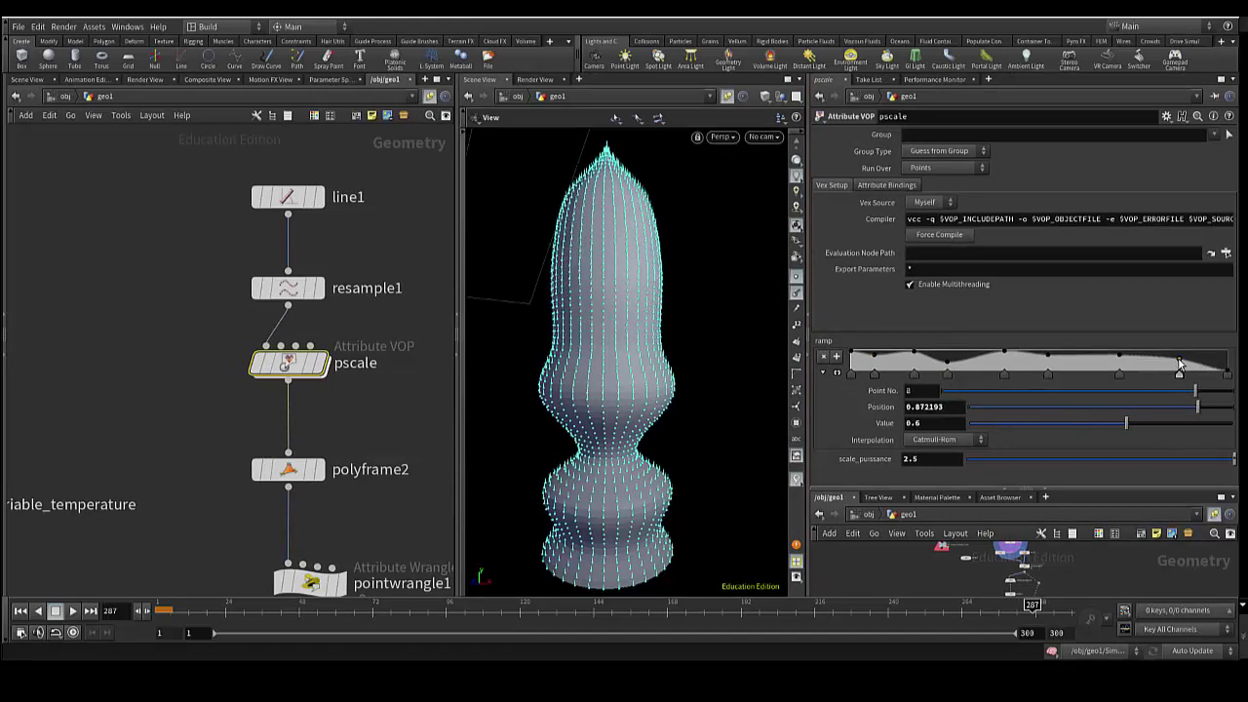
{"action": "left_click_drag", "start_coordinate": [1124, 358], "coordinate": [1123, 363]}
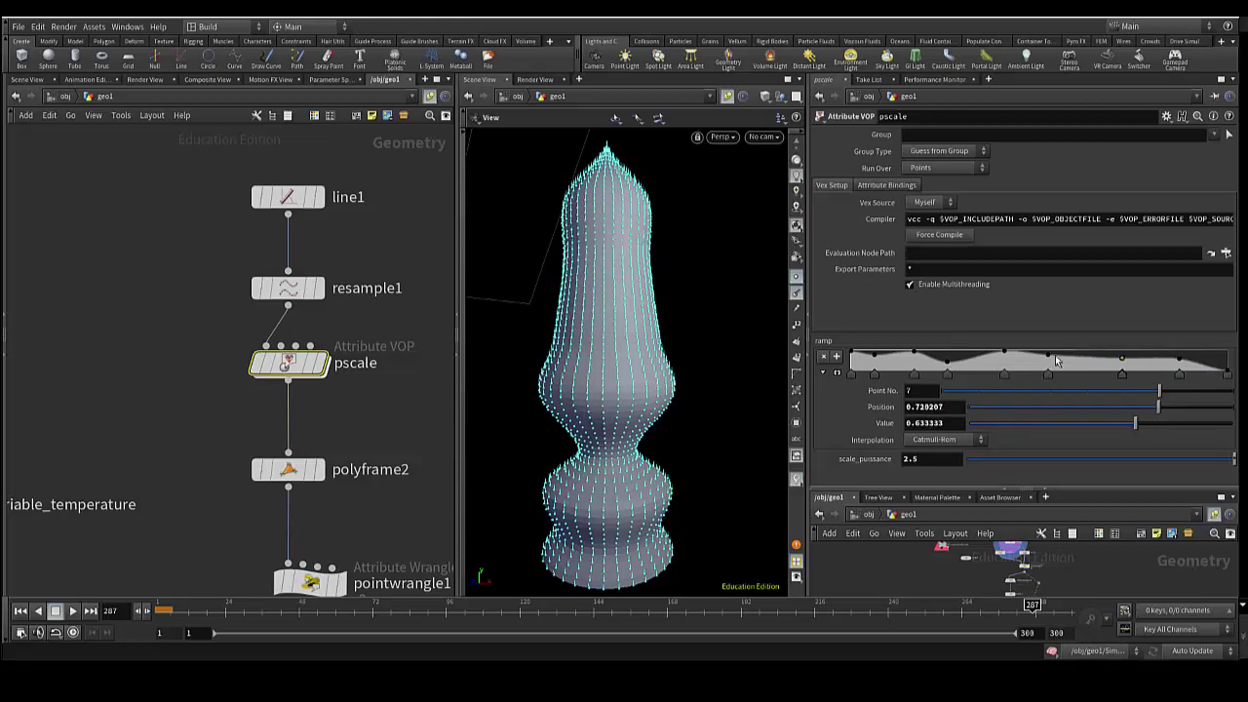
{"action": "left_click_drag", "start_coordinate": [1056, 362], "coordinate": [1014, 362]}
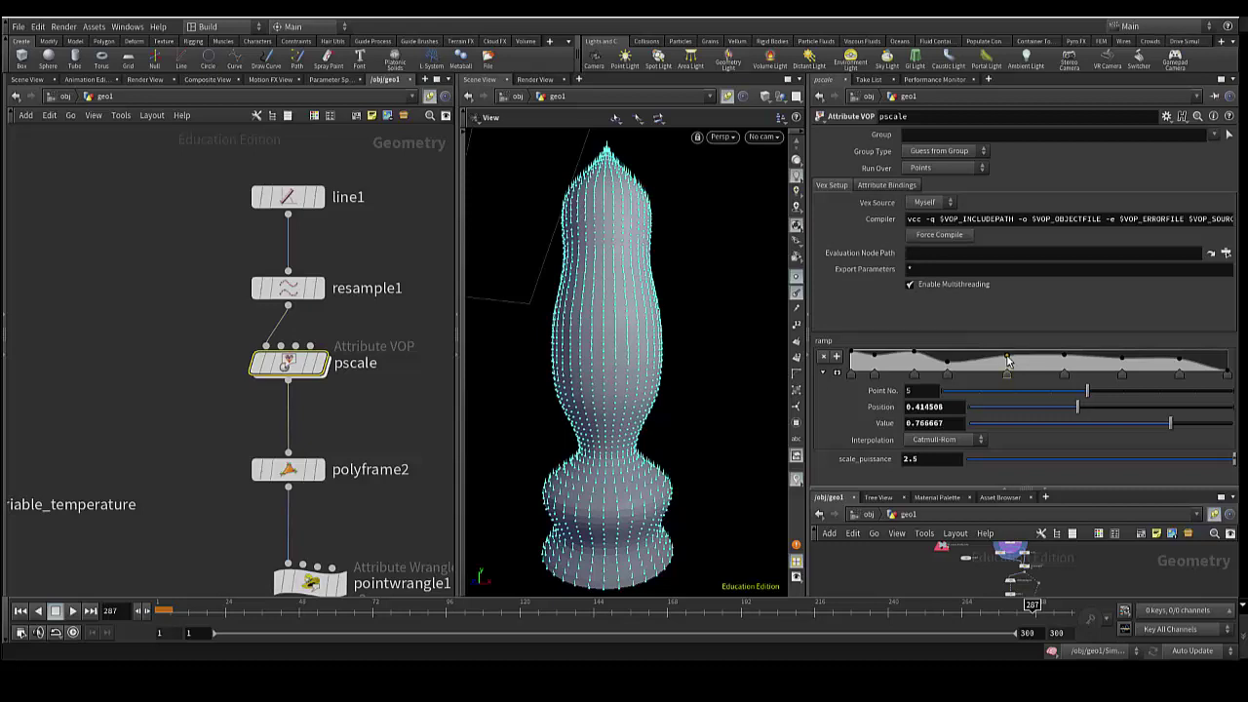
{"action": "left_click_drag", "start_coordinate": [949, 368], "coordinate": [955, 361]}
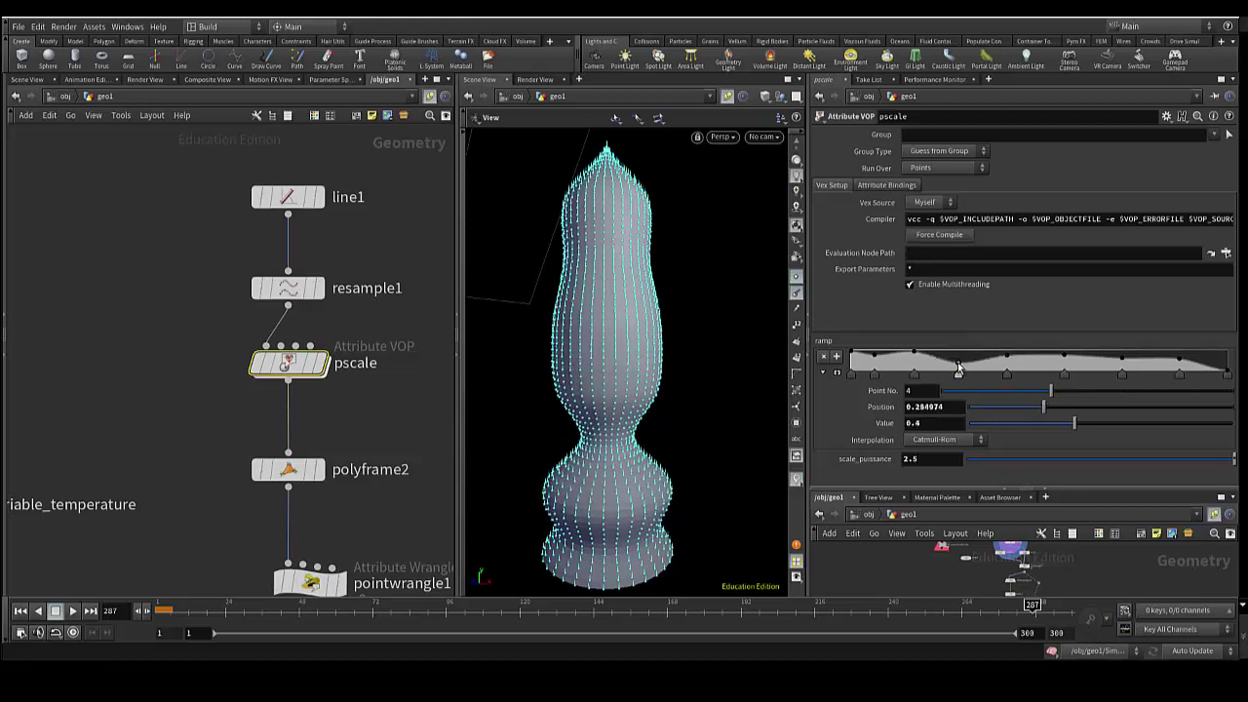
{"action": "left_click", "coordinate": [876, 360]}
{"action": "left_click_drag", "start_coordinate": [876, 358], "coordinate": [878, 357]}
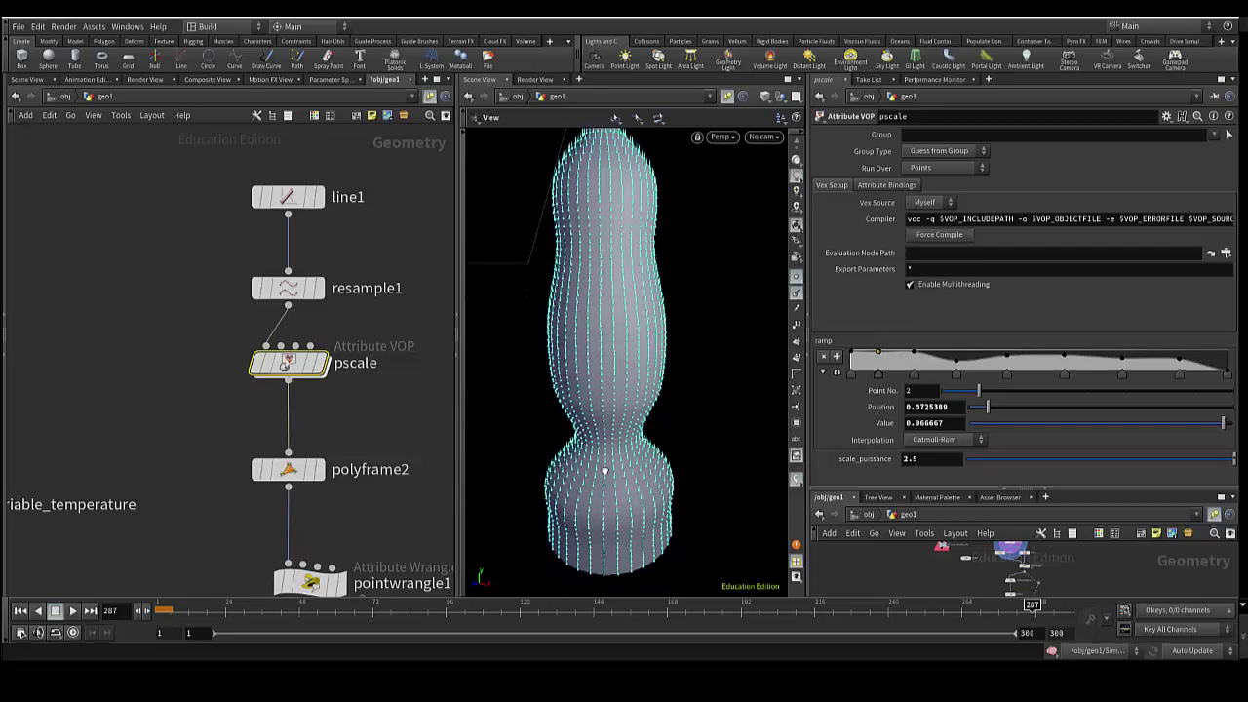
Raise ramp point 3 to 0.867 to widen the lower tube, reframing the viewport.
{"action": "scroll", "coordinate": [602, 458], "scroll_direction": "up", "scroll_amount": 3}
{"action": "scroll", "coordinate": [595, 454], "scroll_direction": "up", "scroll_amount": 3}
{"action": "scroll", "coordinate": [590, 435], "scroll_direction": "up", "scroll_amount": 2}
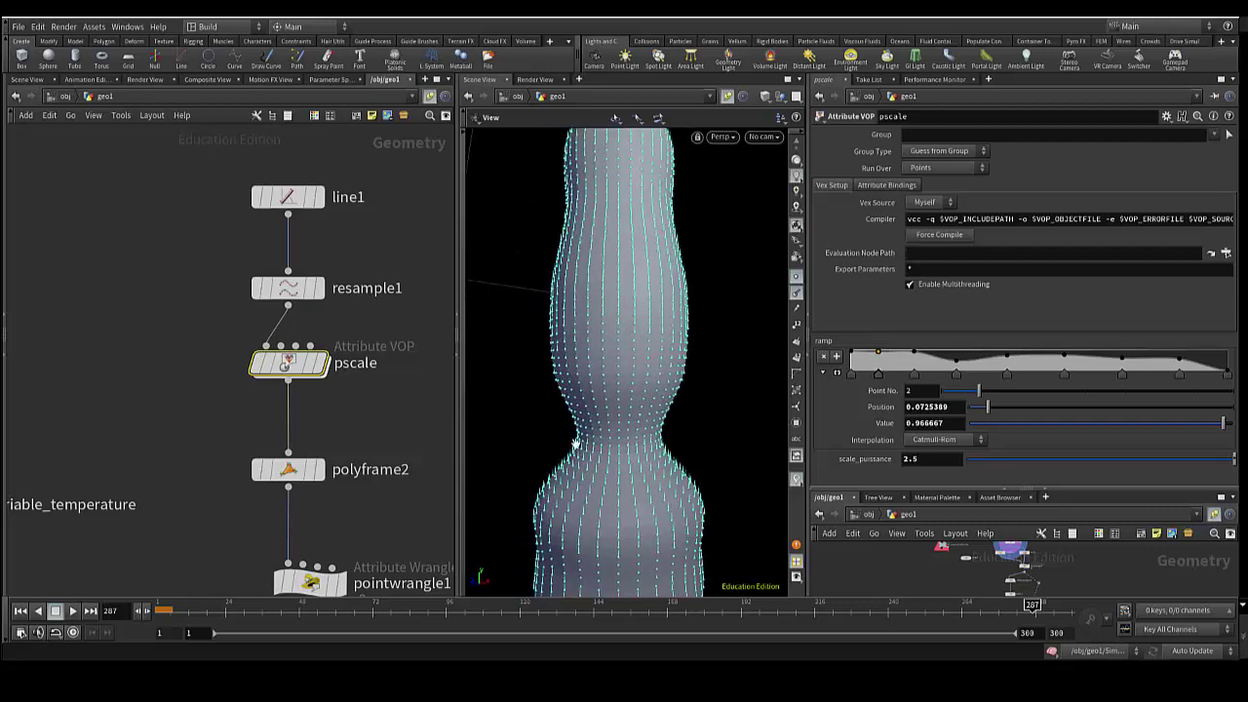
{"action": "scroll", "coordinate": [624, 449], "scroll_direction": "down", "scroll_amount": 1}
{"action": "scroll", "coordinate": [632, 452], "scroll_direction": "up", "scroll_amount": 1}
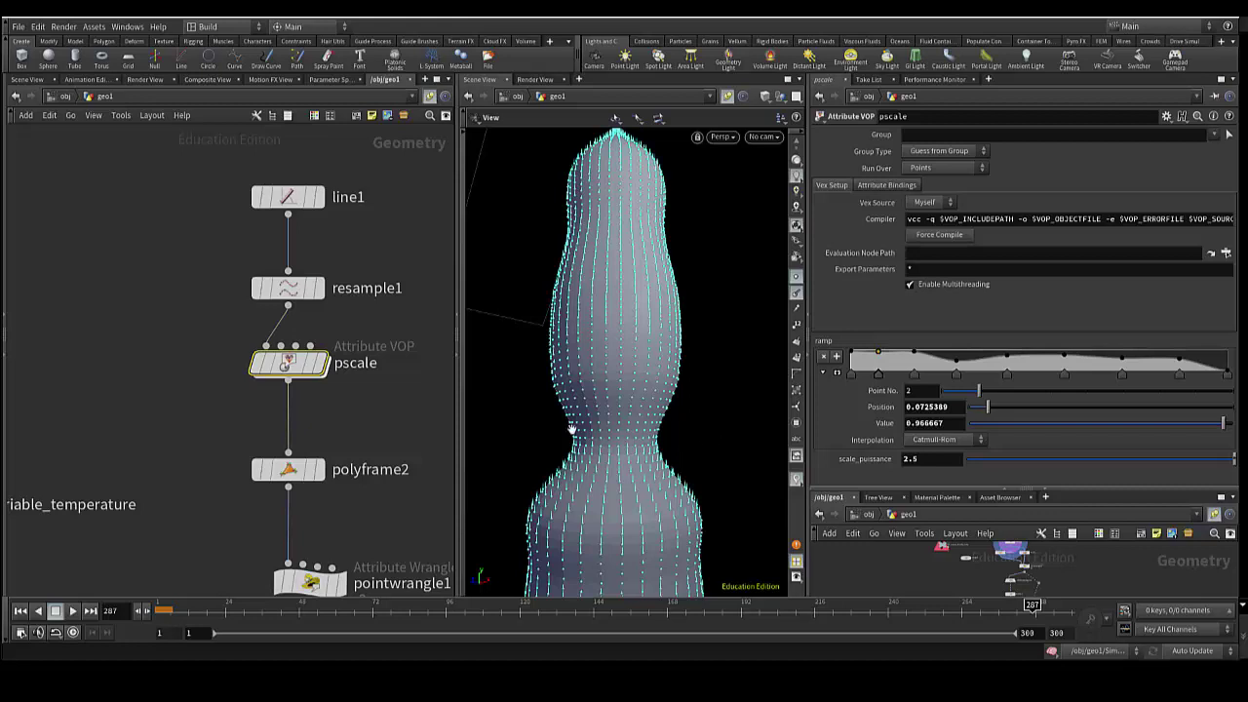
{"action": "scroll", "coordinate": [604, 419], "scroll_direction": "up", "scroll_amount": 2}
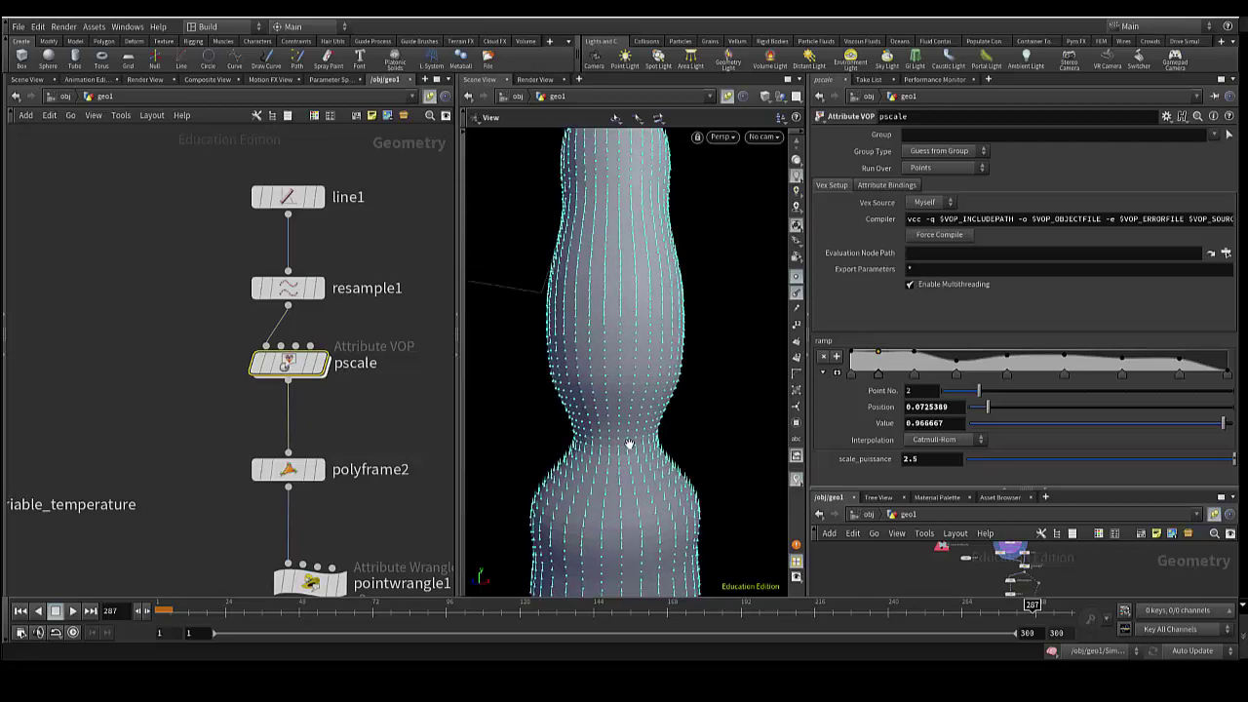
{"action": "scroll", "coordinate": [607, 469], "scroll_direction": "up", "scroll_amount": 2}
{"action": "middle_click_drag", "start_coordinate": [611, 465], "coordinate": [576, 474]}
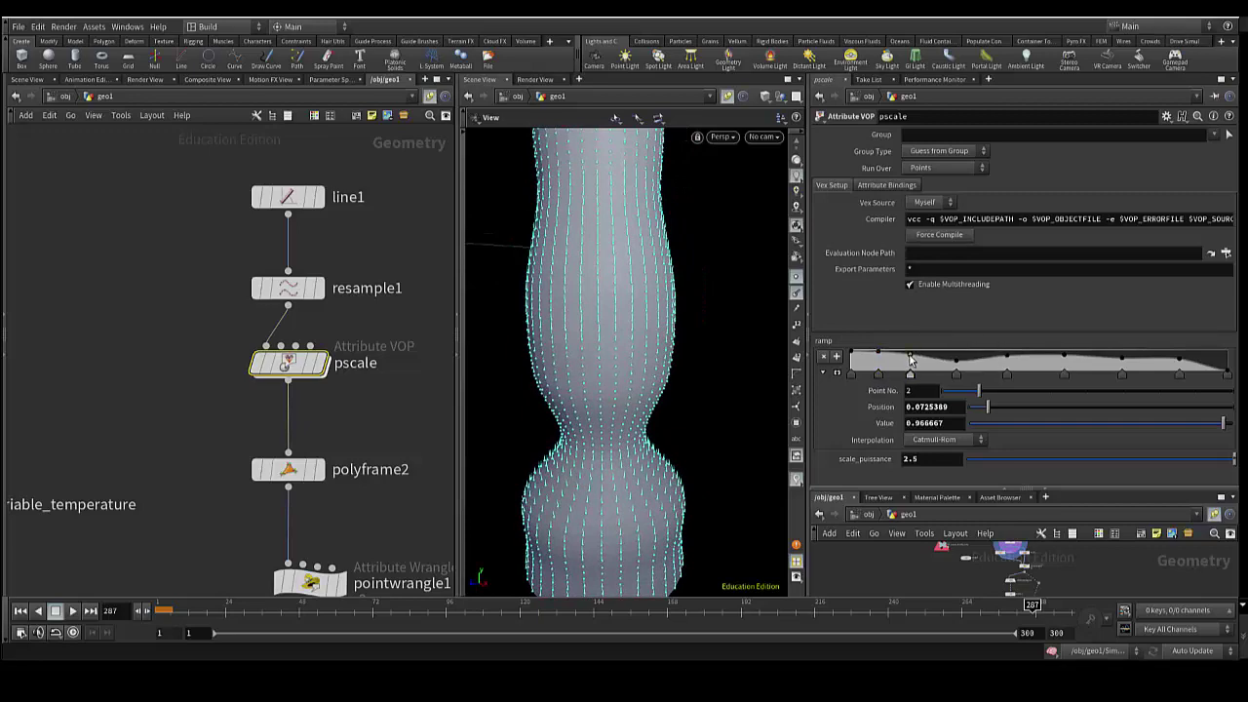
{"action": "left_click_drag", "start_coordinate": [913, 361], "coordinate": [910, 361]}
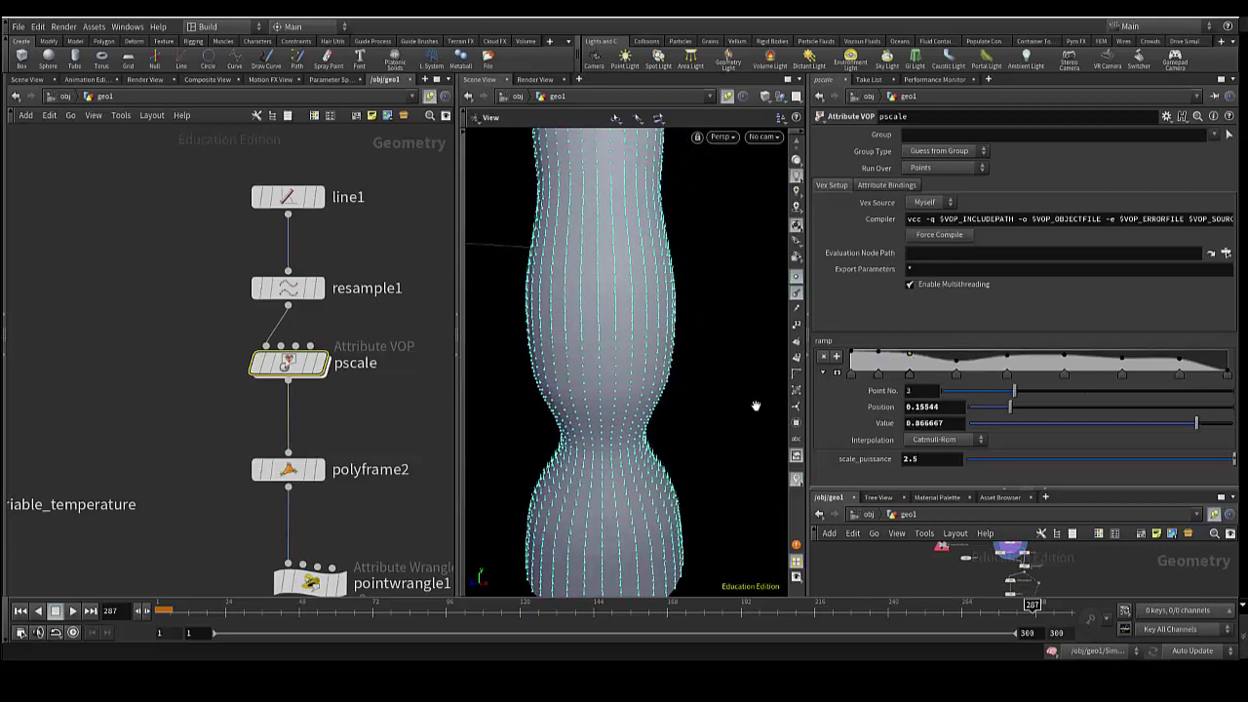
{"action": "mouse_move", "coordinate": [752, 402]}
{"action": "left_mouse_down", "text": "alt"}
{"action": "mouse_move", "coordinate": [593, 429]}
{"action": "mouse_move", "coordinate": [605, 446]}
{"action": "mouse_move", "coordinate": [747, 400]}
{"action": "left_mouse_up", "text": "alt"}
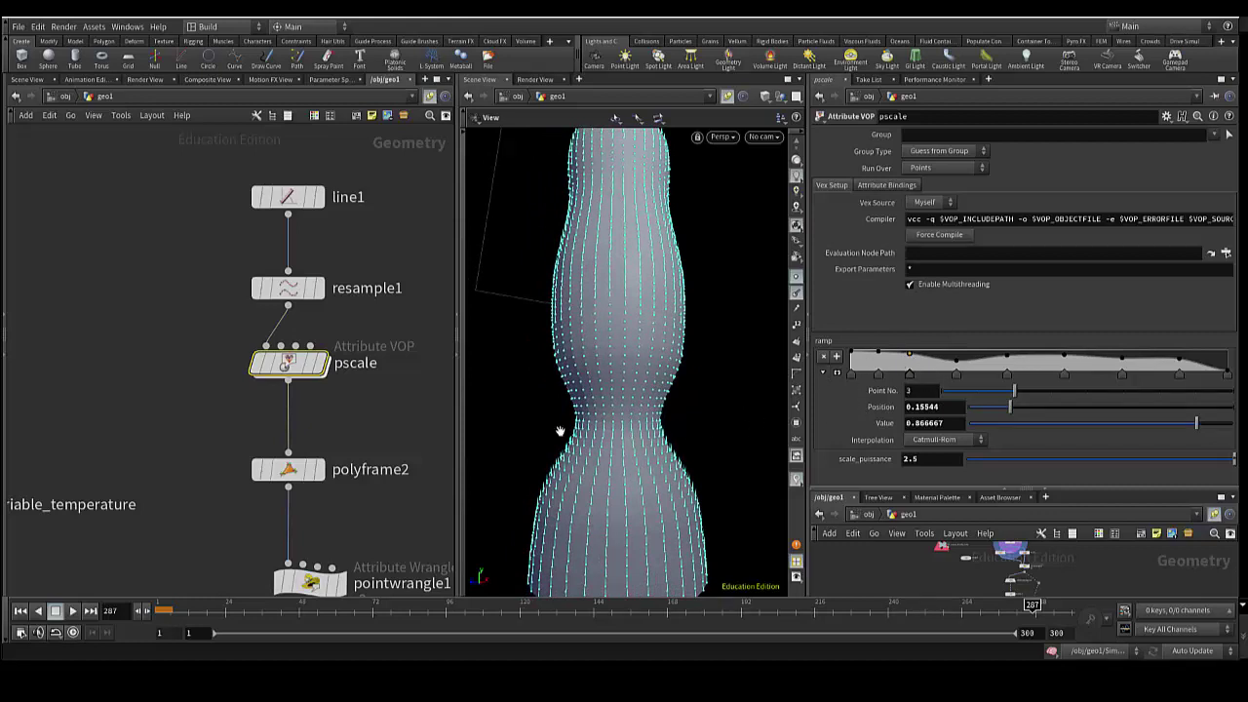
{"action": "left_click_drag", "start_coordinate": [549, 452], "coordinate": [546, 468], "text": "alt"}
{"action": "middle_click_drag", "start_coordinate": [420, 516], "coordinate": [438, 357]}
{"action": "mouse_move", "coordinate": [306, 311]}
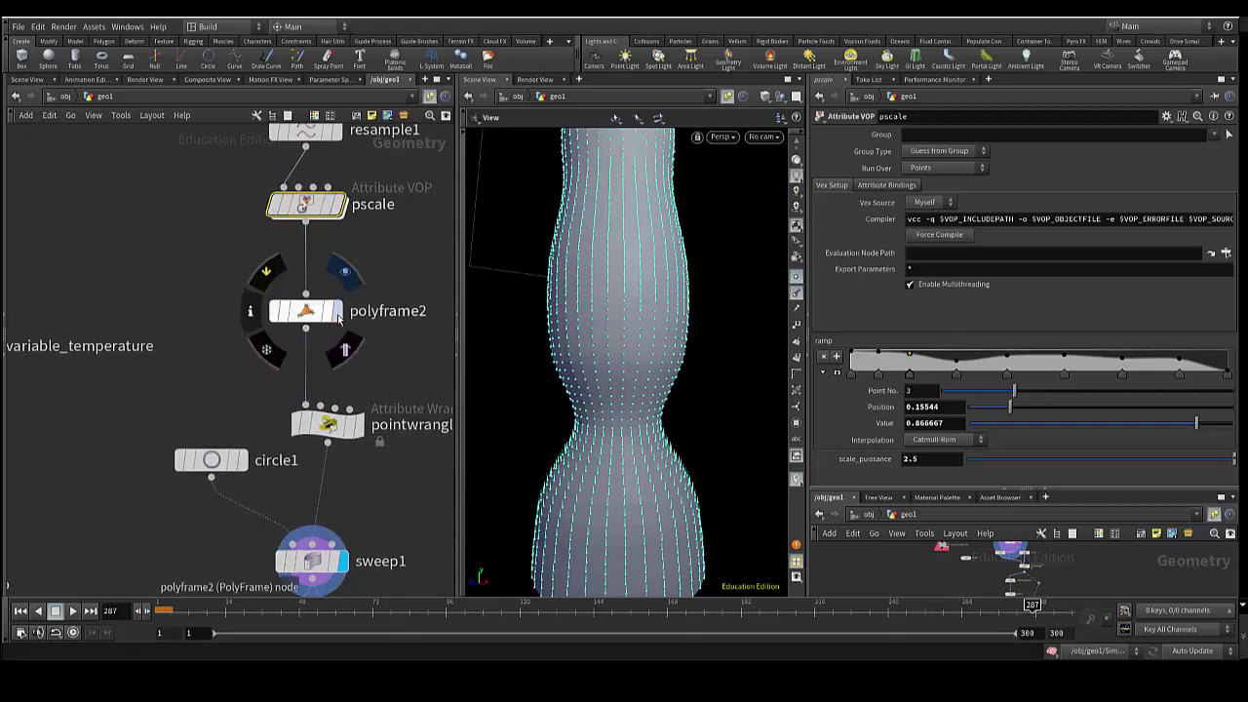
On polyframe2, keep Normal Name off and Tangent Name on so tangents are written to N.
{"action": "left_click", "coordinate": [306, 314]}
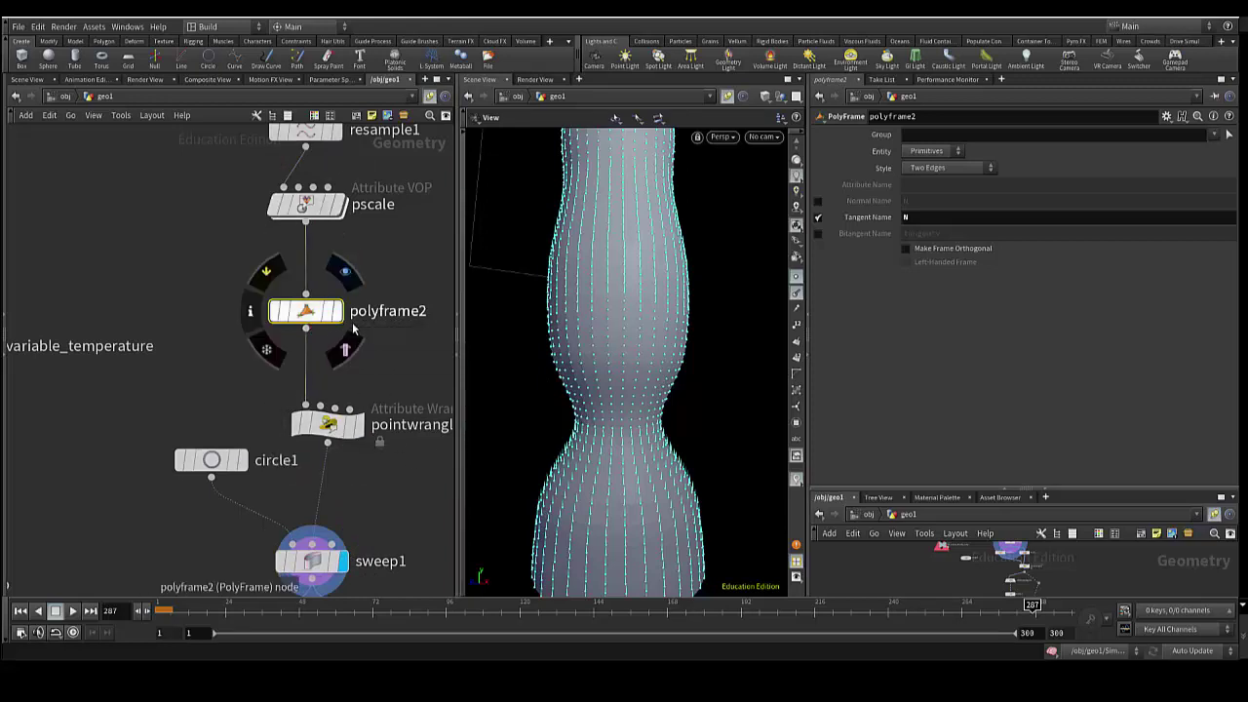
{"action": "mouse_move", "coordinate": [741, 341]}
{"action": "left_mouse_down"}
{"action": "mouse_move", "coordinate": [665, 362]}
{"action": "mouse_move", "coordinate": [679, 400]}
{"action": "mouse_move", "coordinate": [787, 437]}
{"action": "mouse_move", "coordinate": [669, 415]}
{"action": "mouse_move", "coordinate": [730, 439]}
{"action": "mouse_move", "coordinate": [713, 388]}
{"action": "left_mouse_up"}
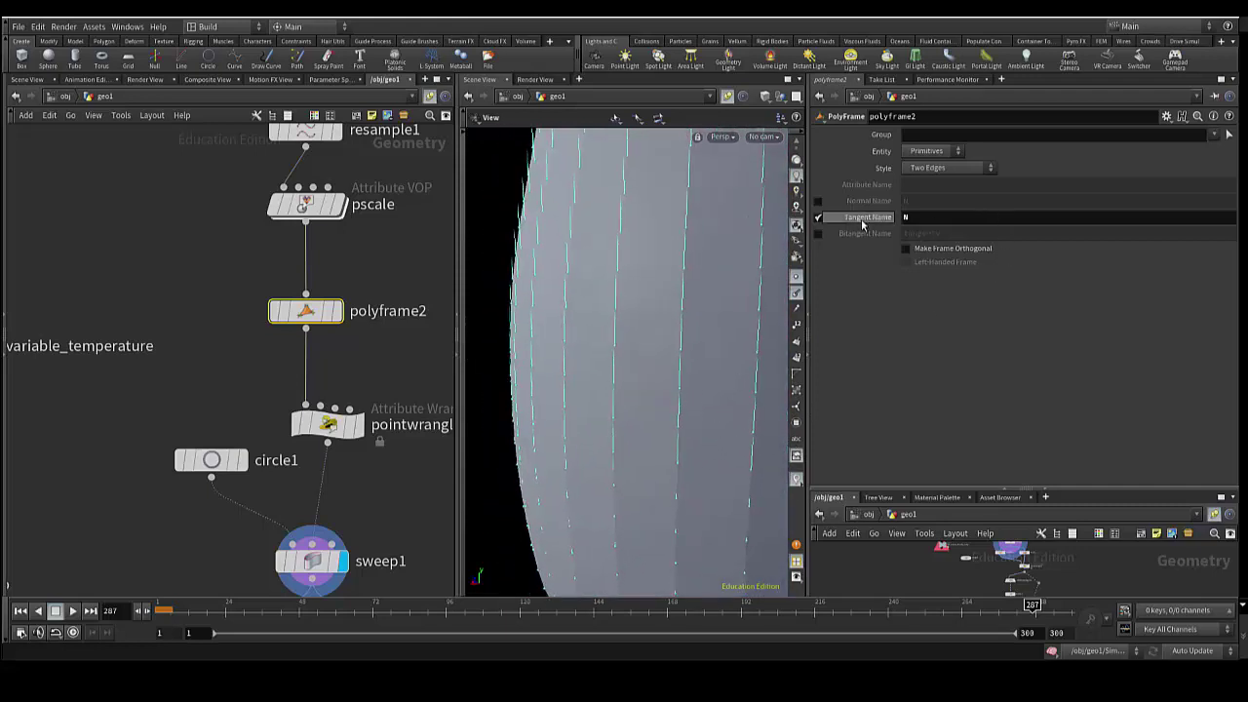
{"action": "left_click", "coordinate": [818, 201]}
{"action": "left_click", "coordinate": [818, 218]}
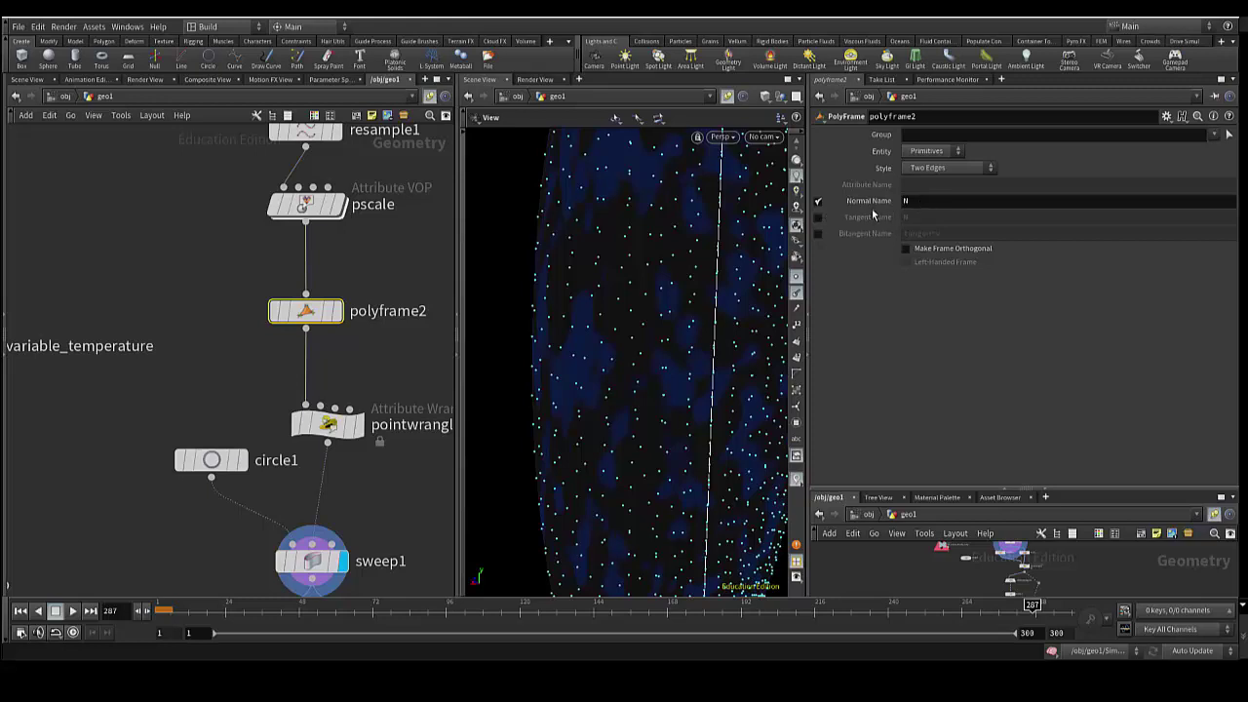
{"action": "left_click", "coordinate": [819, 200]}
{"action": "left_click", "coordinate": [819, 216]}
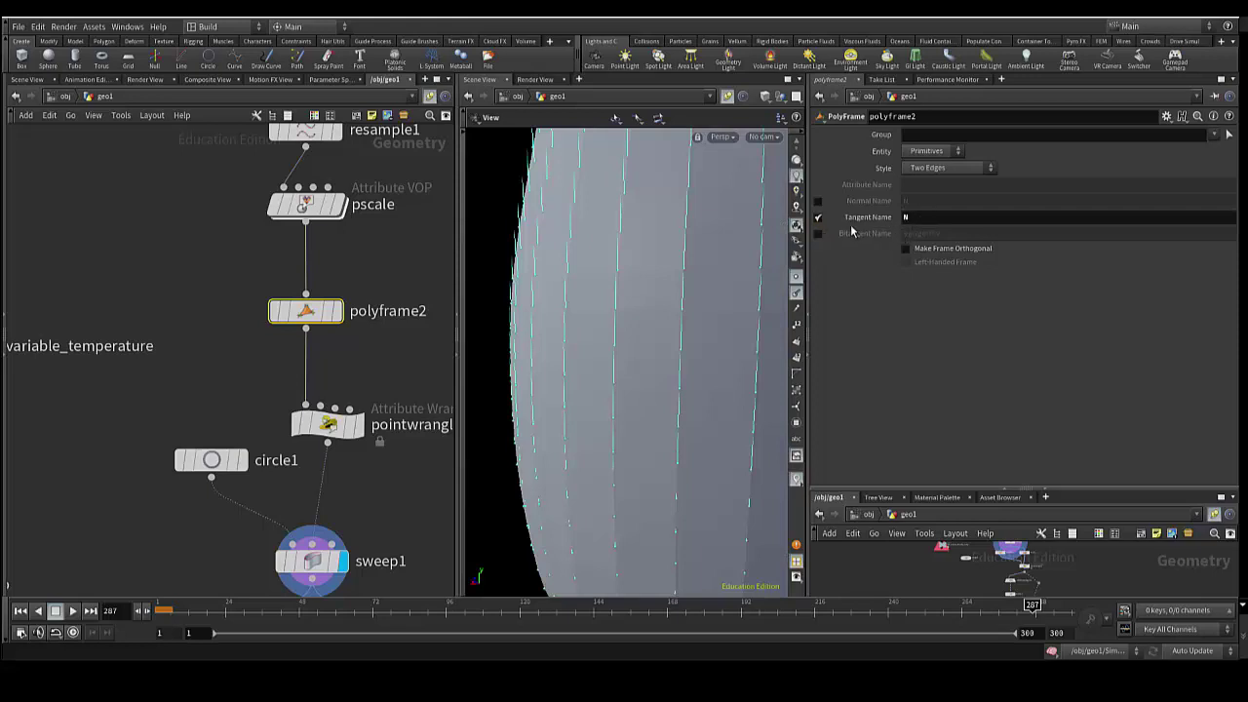
Orbit and zoom the viewport to inspect the tube surface up close.
{"action": "mouse_move", "coordinate": [660, 323]}
{"action": "left_mouse_down"}
{"action": "mouse_move", "coordinate": [616, 312]}
{"action": "mouse_move", "coordinate": [705, 323]}
{"action": "mouse_move", "coordinate": [607, 356]}
{"action": "mouse_move", "coordinate": [682, 370]}
{"action": "mouse_move", "coordinate": [560, 365]}
{"action": "left_mouse_up"}
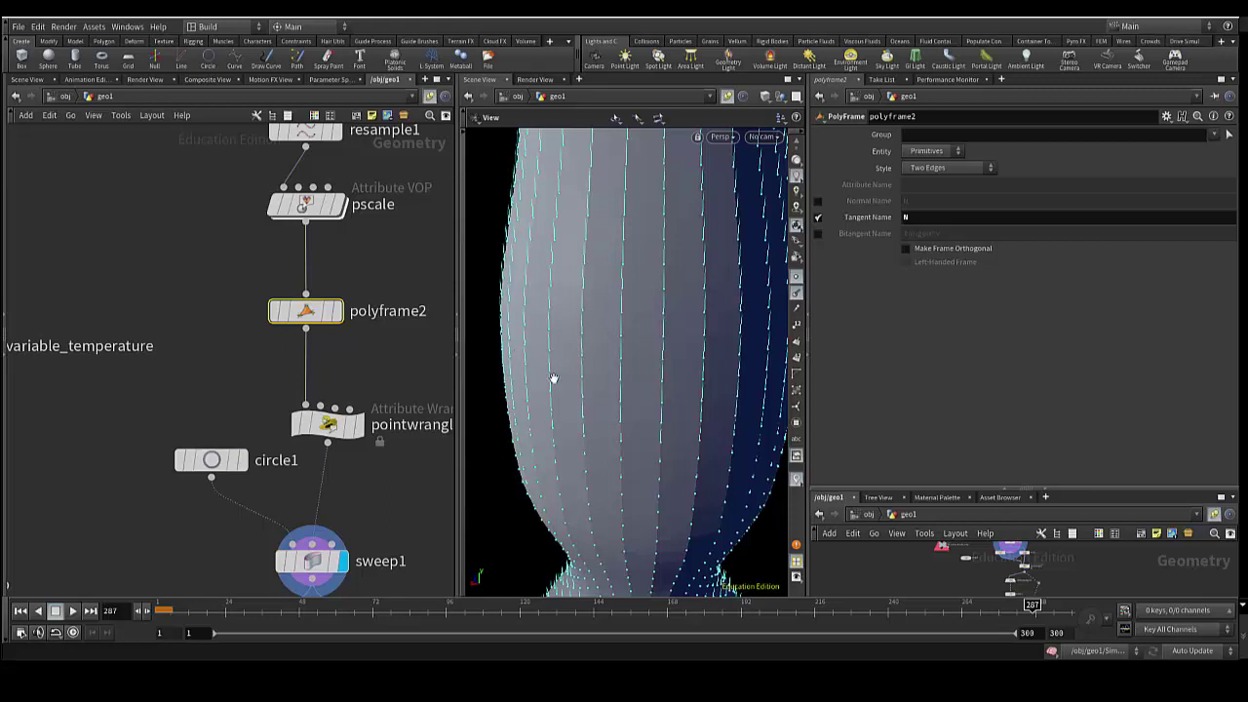
{"action": "mouse_move", "coordinate": [637, 439]}
{"action": "left_mouse_down"}
{"action": "mouse_move", "coordinate": [590, 446]}
{"action": "mouse_move", "coordinate": [604, 385]}
{"action": "left_mouse_up"}
{"action": "scroll", "coordinate": [608, 384], "scroll_direction": "up", "scroll_amount": 2}
{"action": "scroll", "coordinate": [612, 378], "scroll_direction": "up", "scroll_amount": 2}
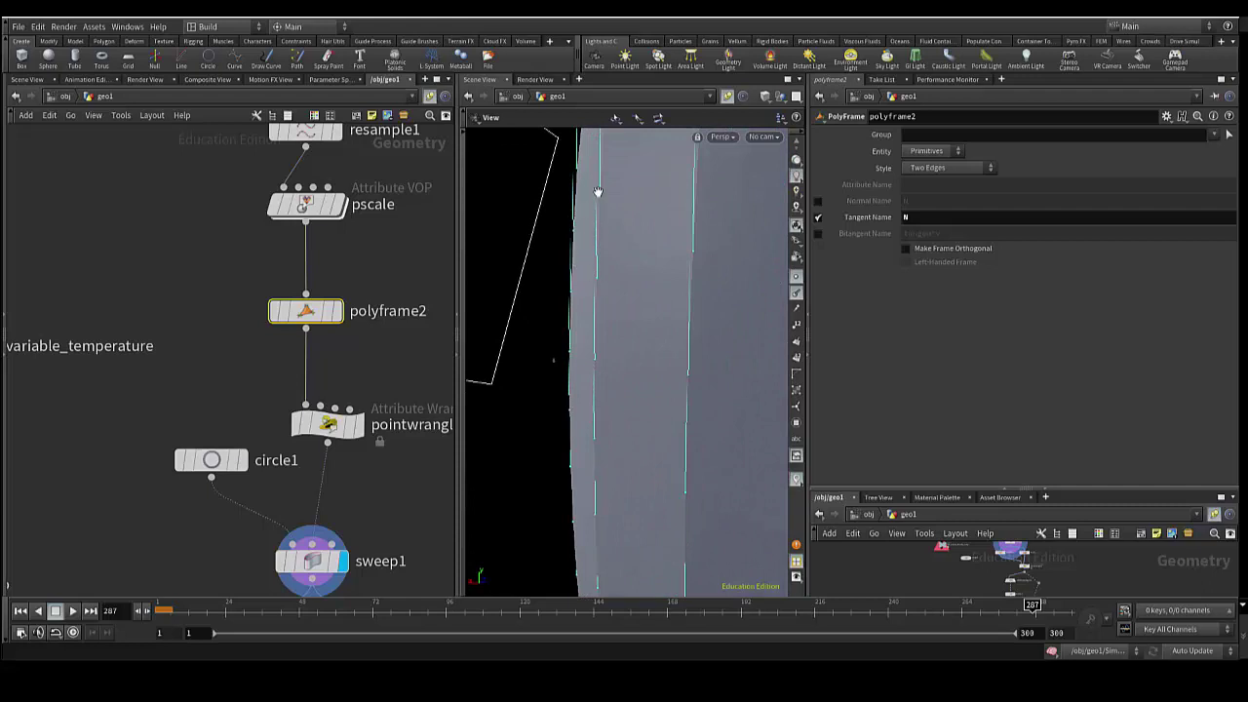
{"action": "mouse_move", "coordinate": [599, 334]}
{"action": "left_mouse_down"}
{"action": "mouse_move", "coordinate": [598, 365]}
{"action": "mouse_move", "coordinate": [657, 376]}
{"action": "mouse_move", "coordinate": [622, 323]}
{"action": "mouse_move", "coordinate": [611, 342]}
{"action": "left_mouse_up"}
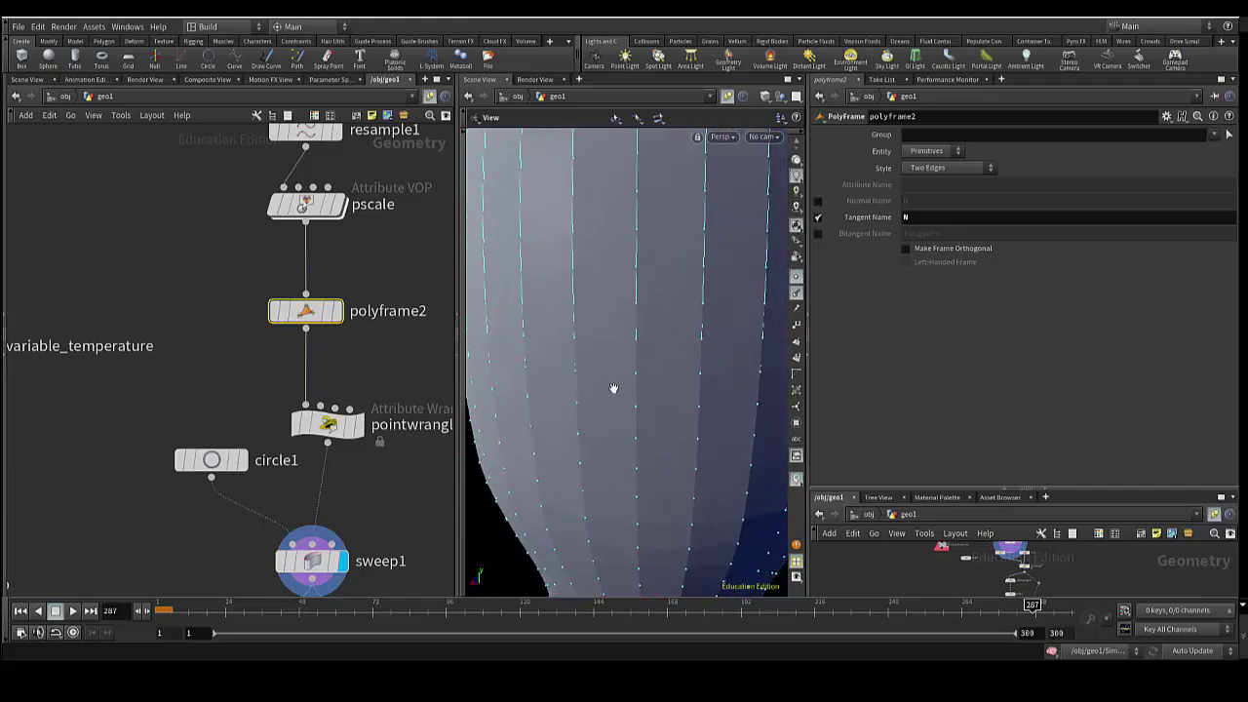
{"action": "mouse_move", "coordinate": [617, 389]}
{"action": "left_mouse_down"}
{"action": "mouse_move", "coordinate": [571, 390]}
{"action": "mouse_move", "coordinate": [644, 351]}
{"action": "left_mouse_up"}
Switch the viewport to wireframe display and orbit to inspect the vase.
{"action": "left_click", "coordinate": [722, 137]}
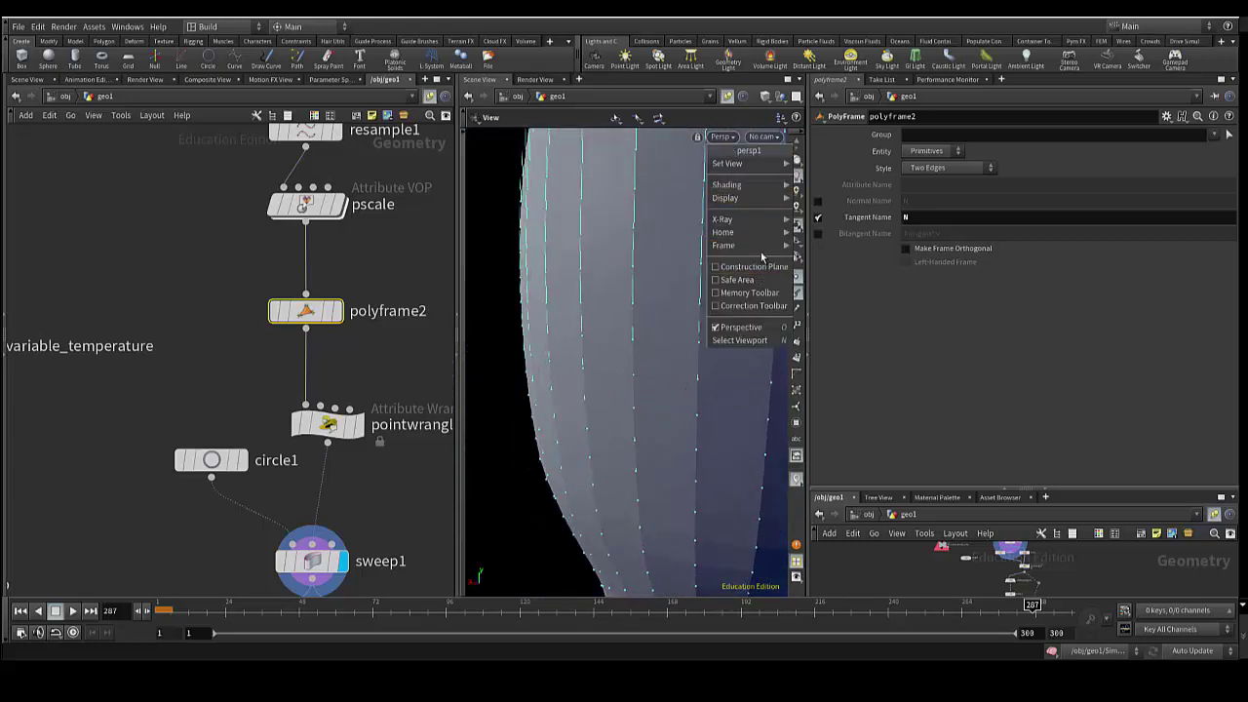
{"action": "mouse_move", "coordinate": [727, 185]}
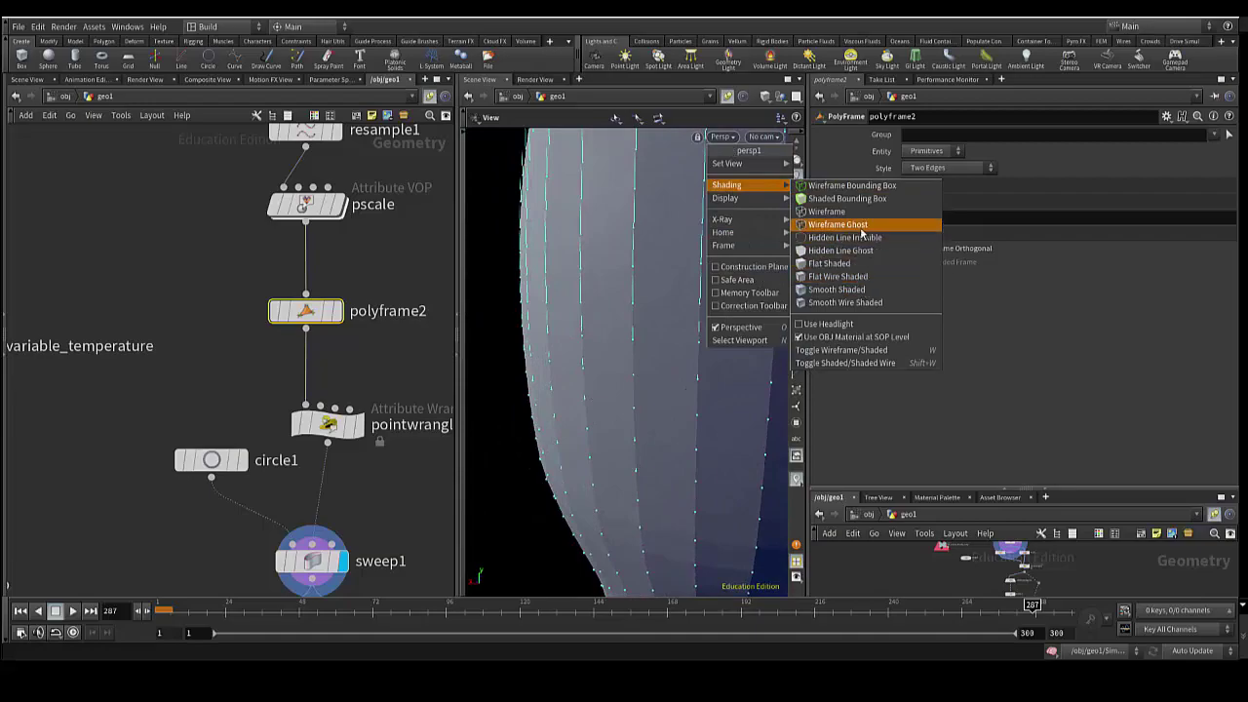
{"action": "left_click", "coordinate": [828, 211]}
{"action": "mouse_move", "coordinate": [648, 385]}
{"action": "left_mouse_down"}
{"action": "mouse_move", "coordinate": [593, 348]}
{"action": "mouse_move", "coordinate": [679, 359]}
{"action": "left_mouse_up"}
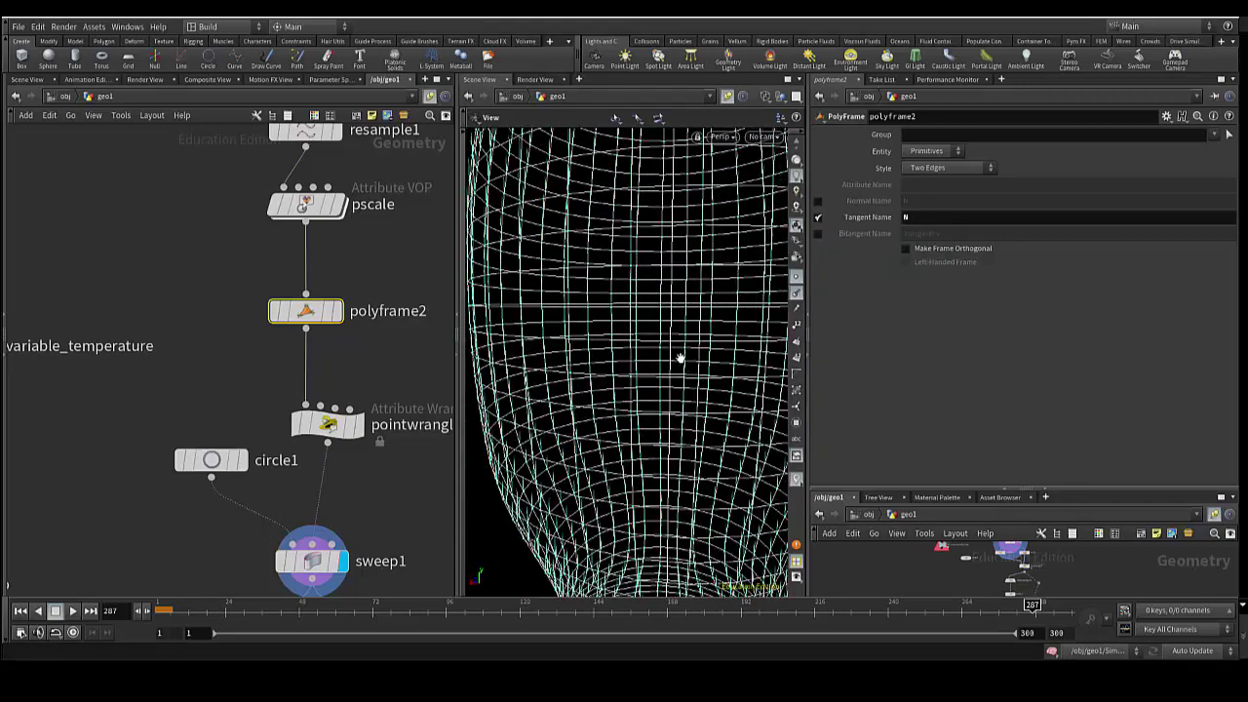
{"action": "left_click", "coordinate": [816, 215]}
{"action": "left_click_drag", "start_coordinate": [713, 270], "coordinate": [684, 248]}
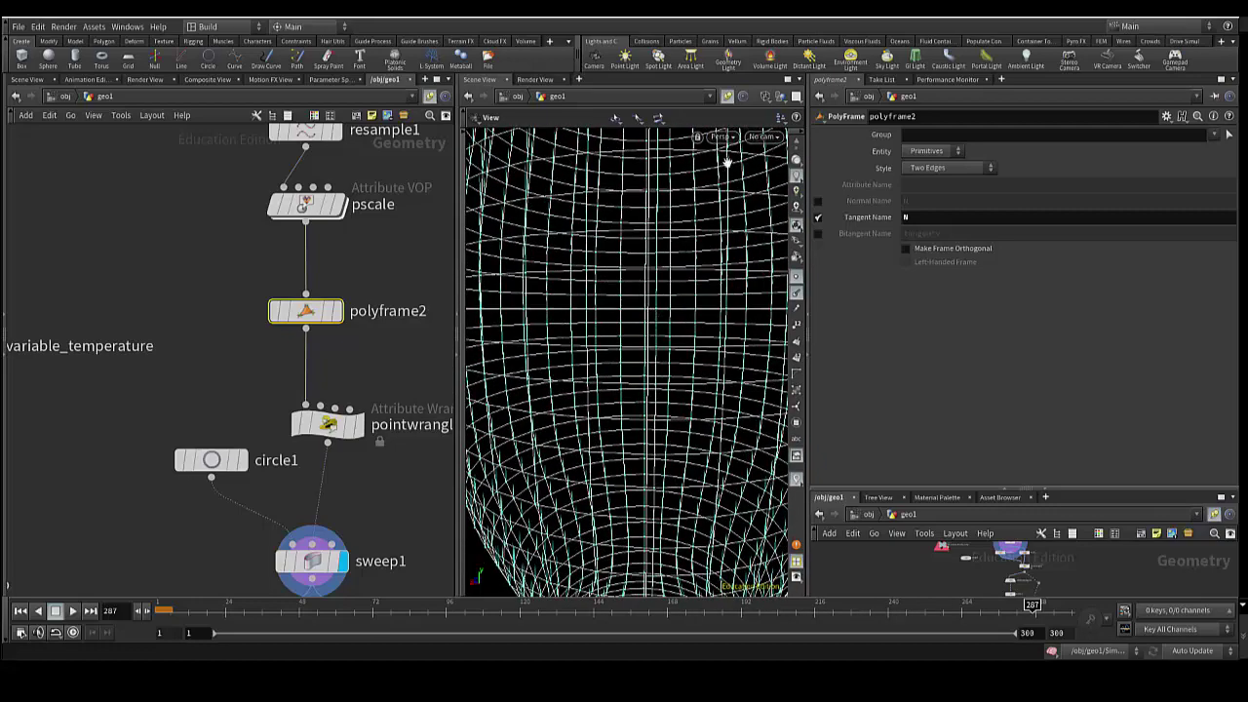
Switch to Flat Wire Shaded, zoom out, and display point normals as short lines.
{"action": "left_click", "coordinate": [721, 136]}
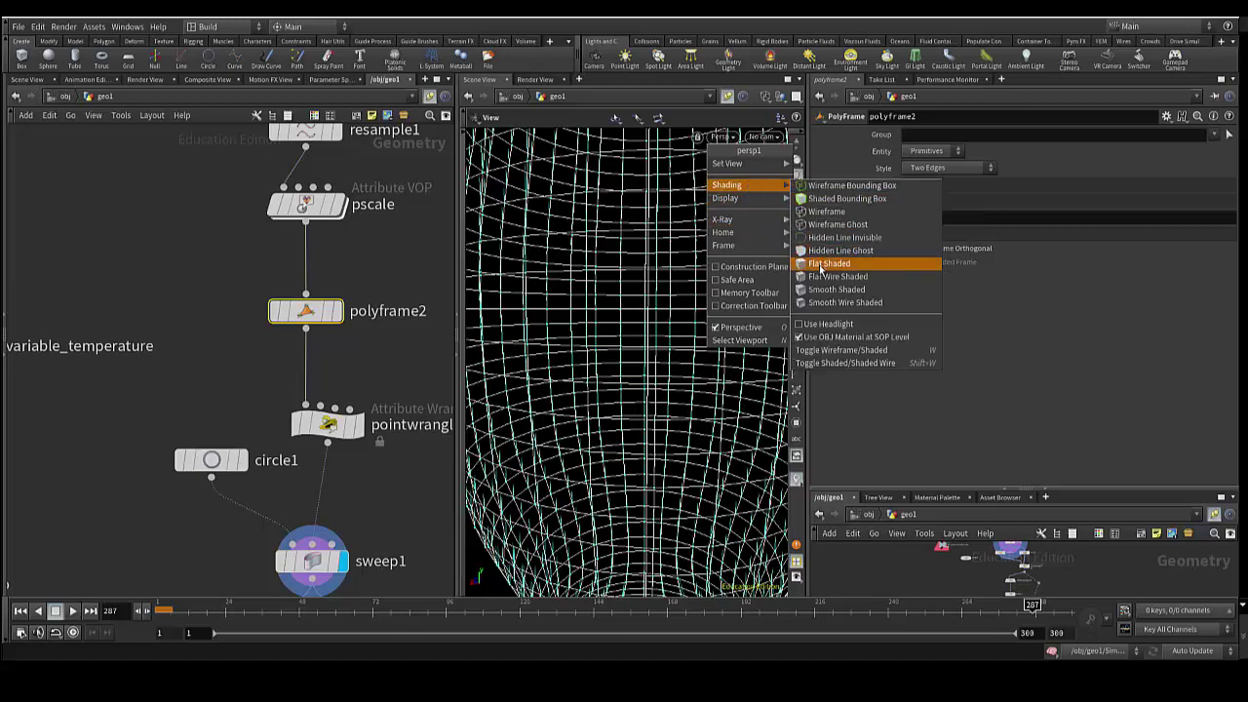
{"action": "mouse_move", "coordinate": [727, 185]}
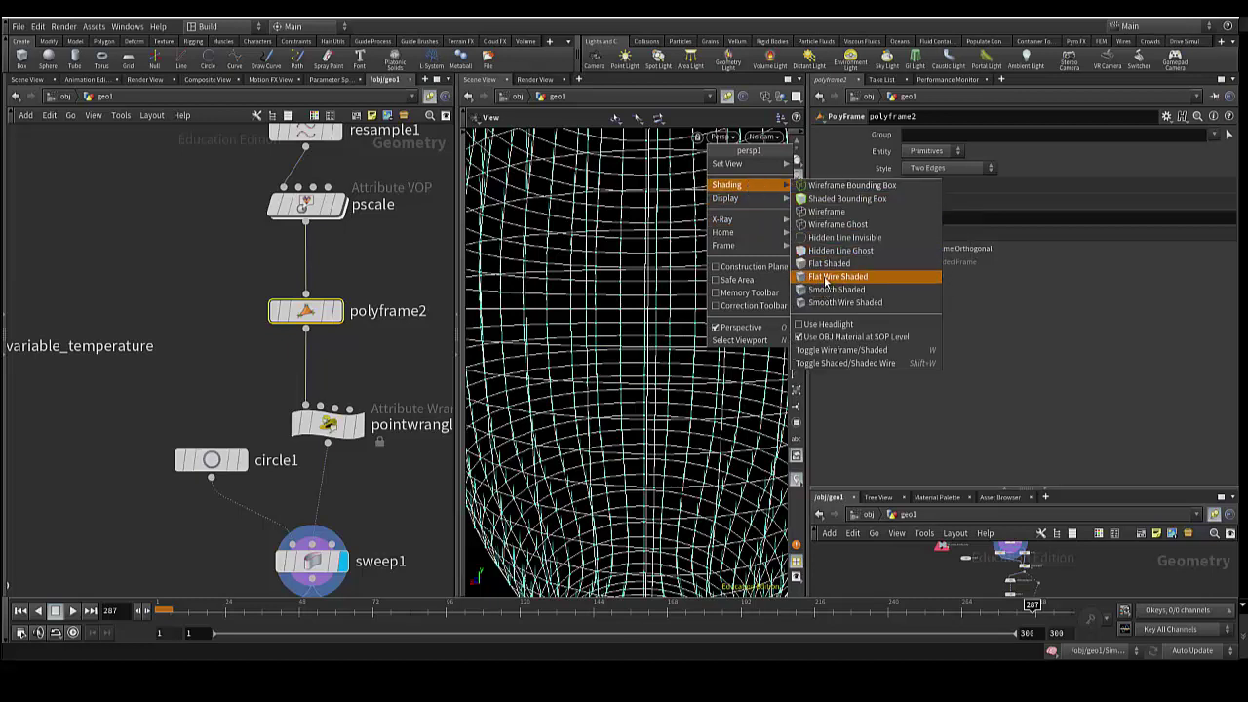
{"action": "left_click", "coordinate": [826, 277]}
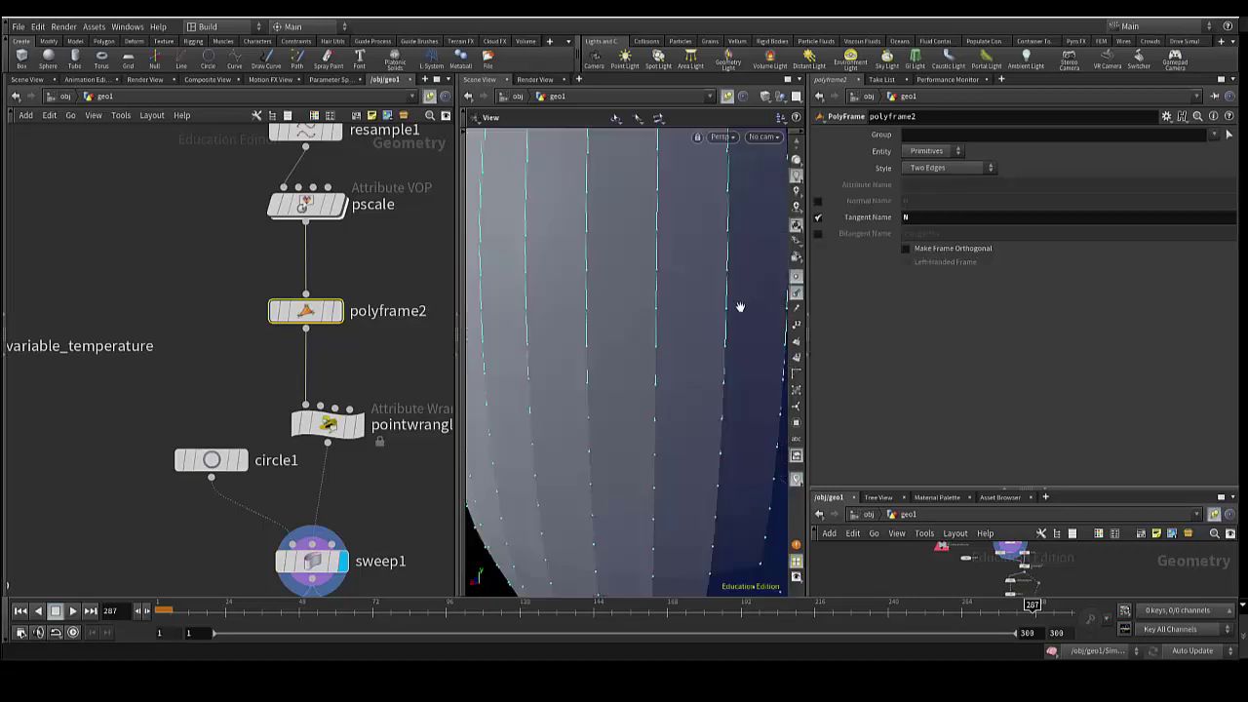
{"action": "mouse_move", "coordinate": [738, 306]}
{"action": "left_mouse_down"}
{"action": "mouse_move", "coordinate": [598, 398]}
{"action": "mouse_move", "coordinate": [642, 382]}
{"action": "mouse_move", "coordinate": [573, 414]}
{"action": "mouse_move", "coordinate": [618, 376]}
{"action": "left_mouse_up"}
{"action": "scroll", "coordinate": [642, 380], "scroll_direction": "down", "scroll_amount": 3}
{"action": "scroll", "coordinate": [639, 377], "scroll_direction": "down", "scroll_amount": 3}
{"action": "scroll", "coordinate": [573, 414], "scroll_direction": "down", "scroll_amount": 3}
{"action": "scroll", "coordinate": [607, 382], "scroll_direction": "up", "scroll_amount": 3}
{"action": "scroll", "coordinate": [605, 380], "scroll_direction": "down", "scroll_amount": 2}
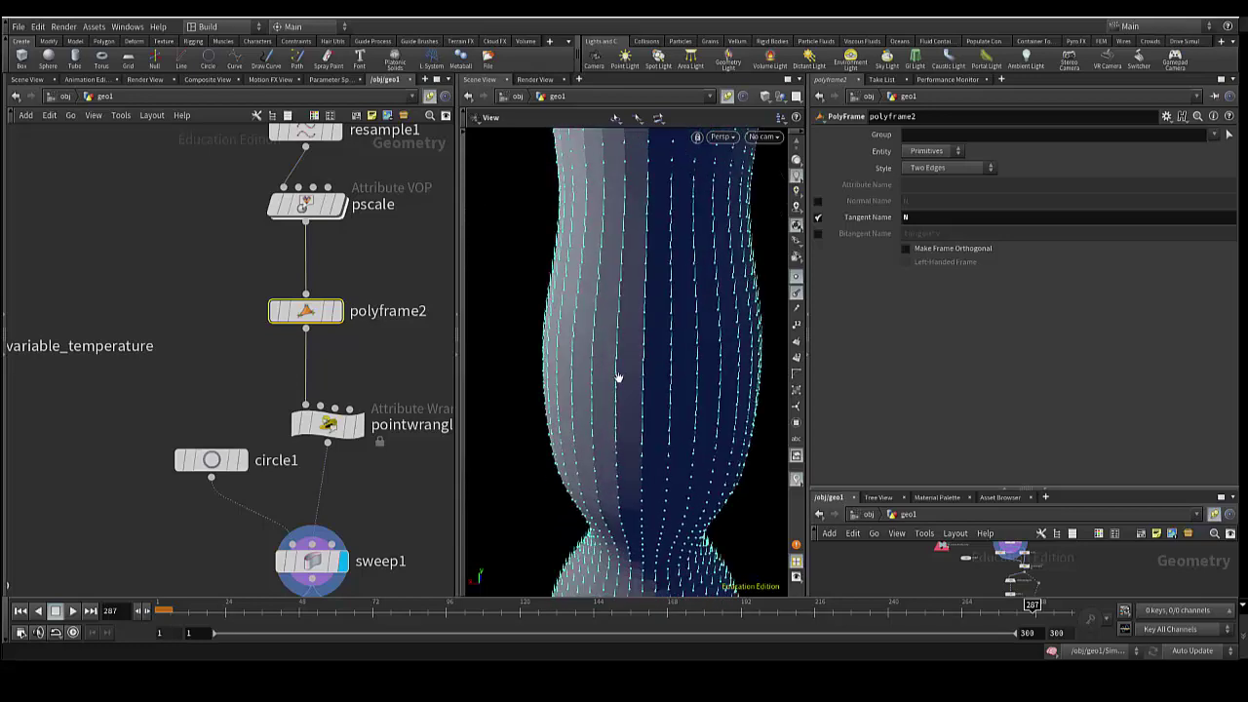
{"action": "left_click", "coordinate": [796, 294]}
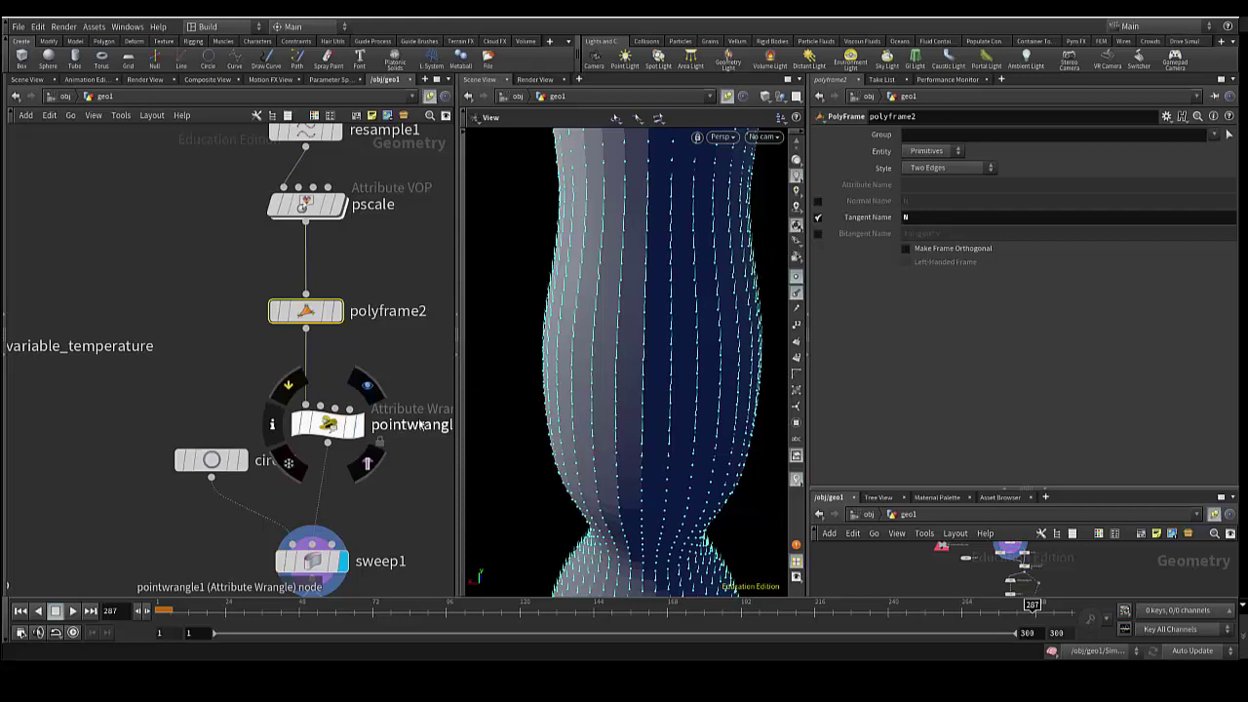
Select pointwrangle1 to show its @N = -@N; normal-flipping code.
{"action": "scroll", "coordinate": [364, 426], "scroll_direction": "up", "scroll_amount": 3}
{"action": "mouse_move", "coordinate": [396, 435]}
{"action": "middle_mouse_down"}
{"action": "mouse_move", "coordinate": [362, 407]}
{"action": "mouse_move", "coordinate": [373, 372]}
{"action": "middle_mouse_up"}
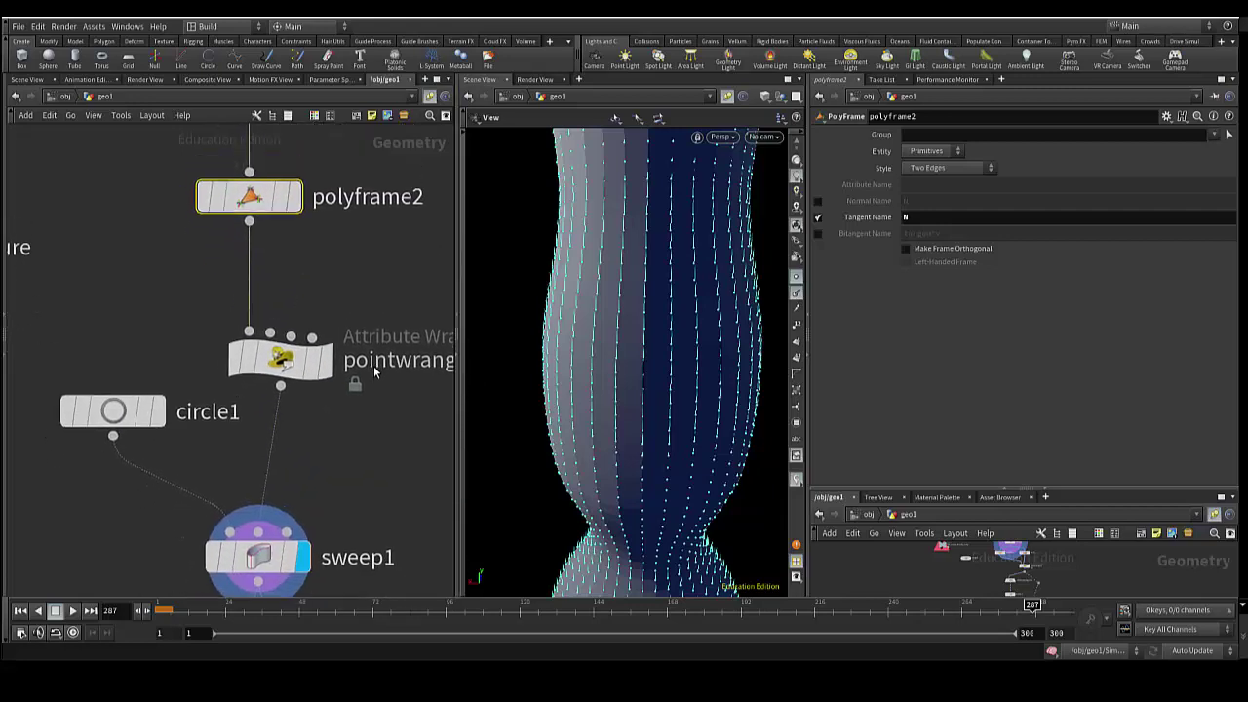
{"action": "left_click", "coordinate": [280, 359]}
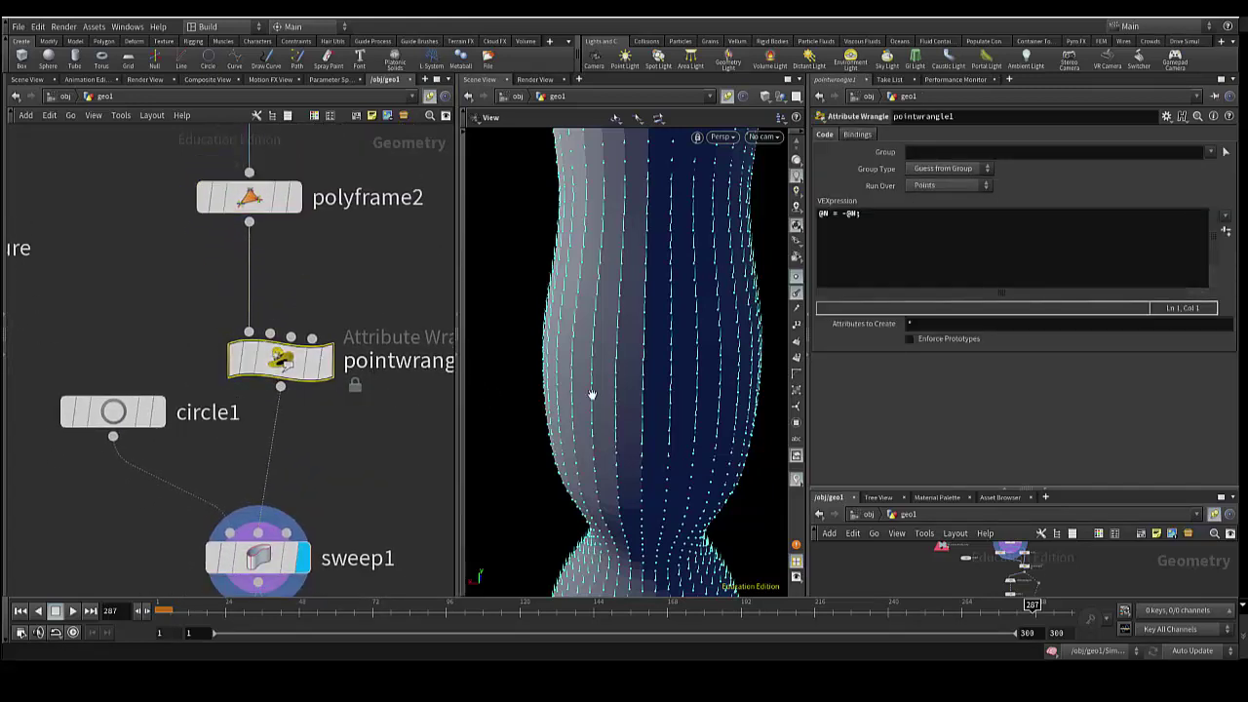
{"action": "scroll", "coordinate": [593, 390], "scroll_direction": "up", "scroll_amount": 3}
{"action": "scroll", "coordinate": [596, 391], "scroll_direction": "up", "scroll_amount": 1}
{"action": "scroll", "coordinate": [580, 395], "scroll_direction": "down", "scroll_amount": 2}
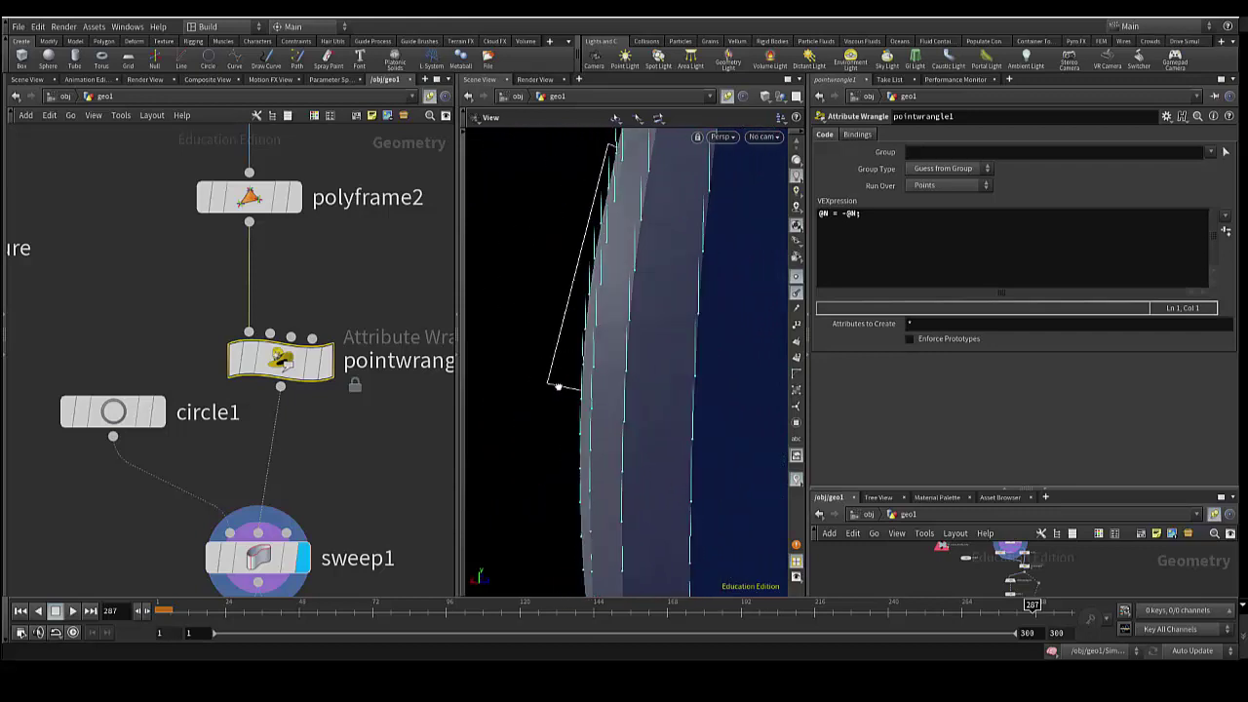
{"action": "scroll", "coordinate": [570, 389], "scroll_direction": "up", "scroll_amount": 2}
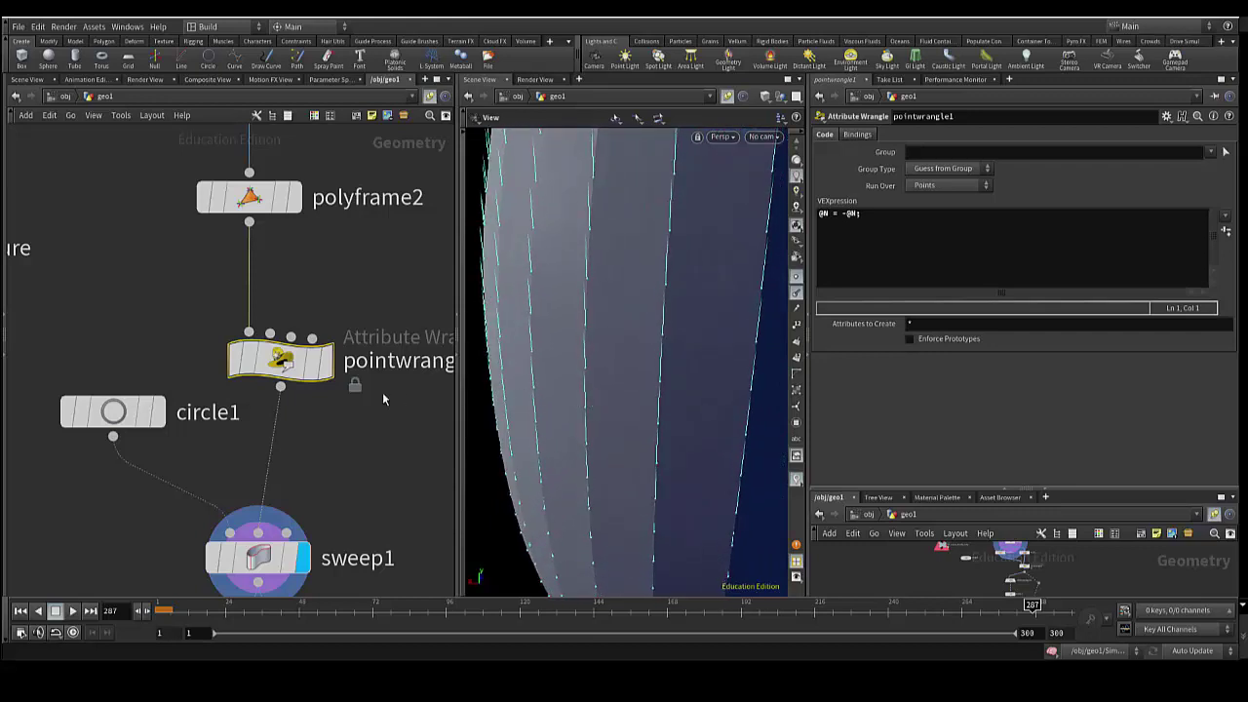
{"action": "middle_click_drag", "start_coordinate": [386, 403], "coordinate": [338, 376]}
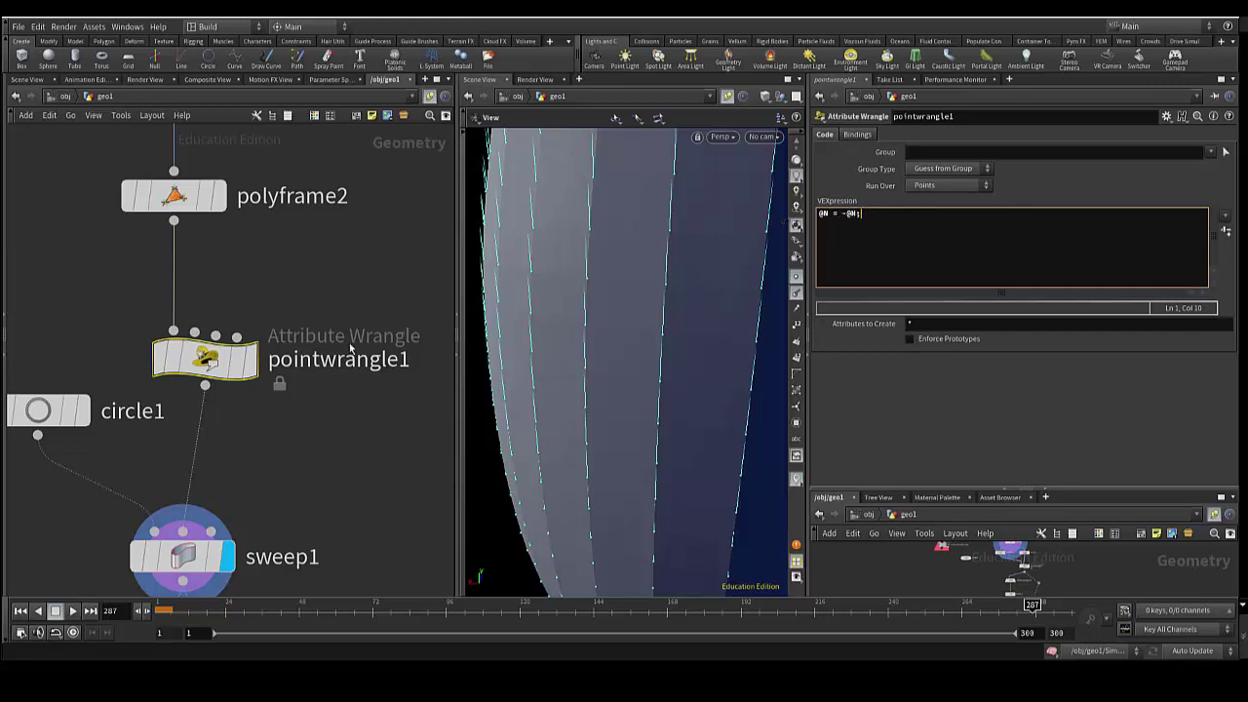
{"action": "mouse_move", "coordinate": [281, 359]}
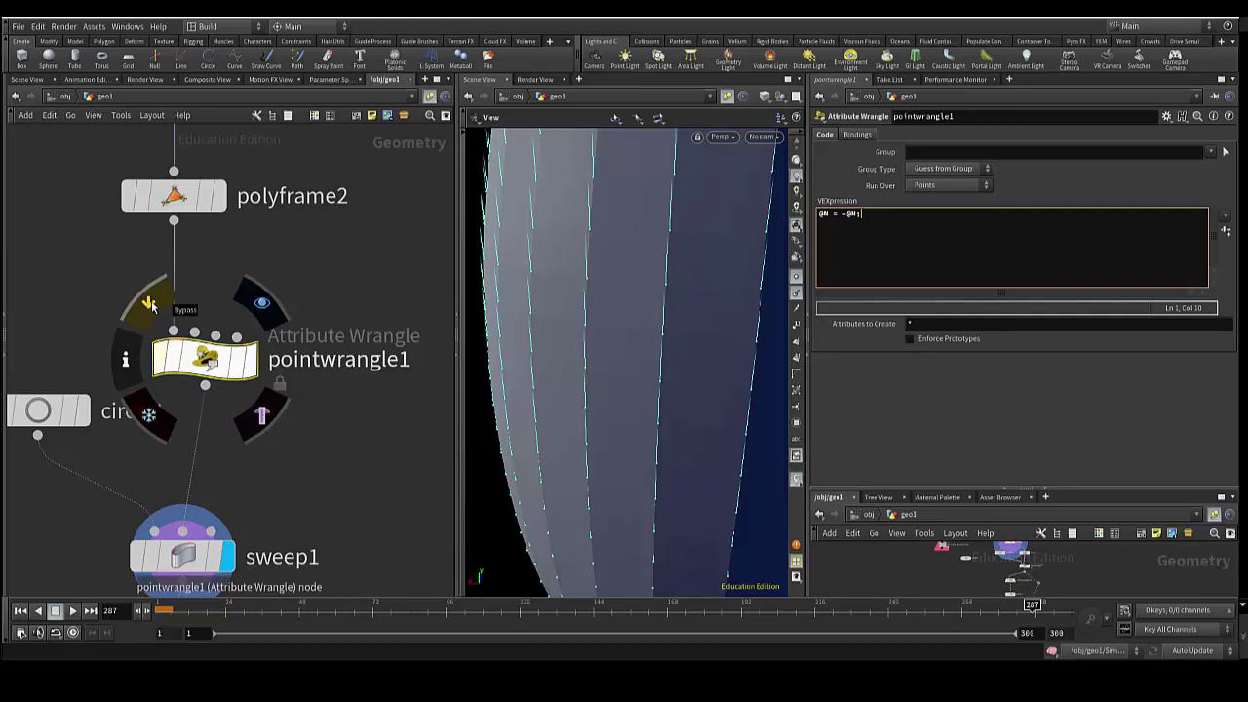
Bypass pointwrangle1 to view the unflipped surface, then restore it and compare.
{"action": "left_click", "coordinate": [148, 304]}
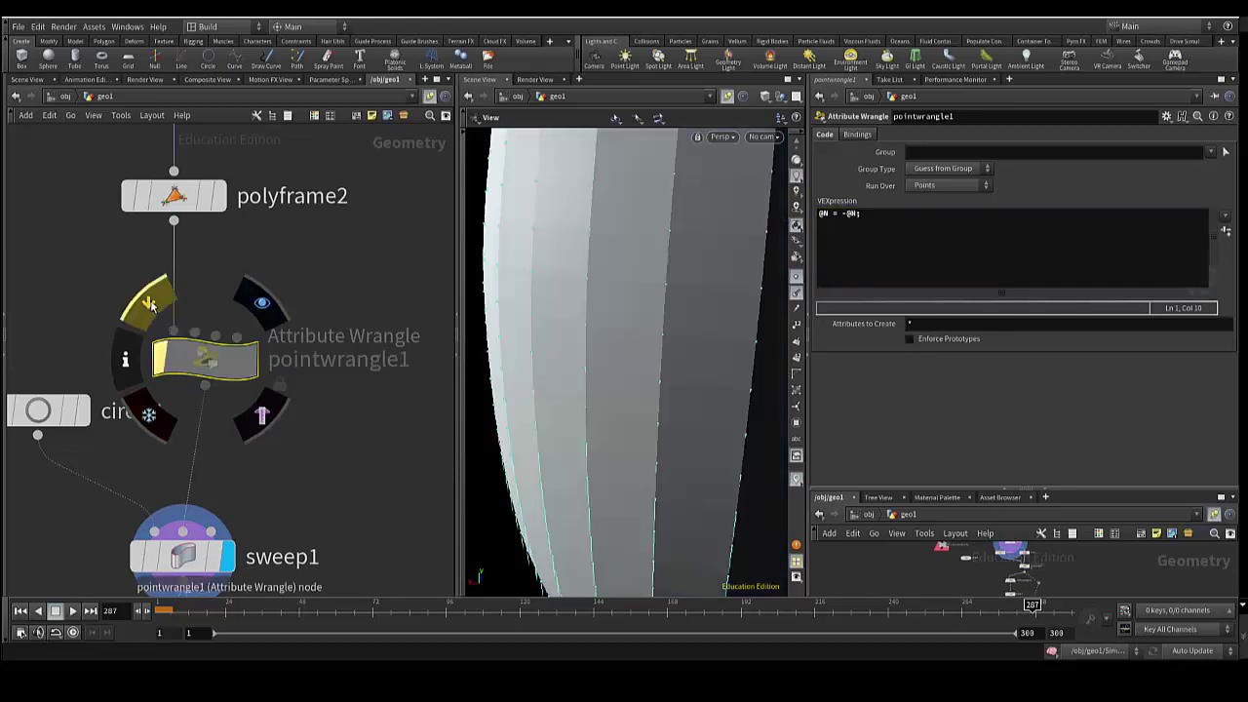
{"action": "mouse_move", "coordinate": [569, 378]}
{"action": "left_mouse_down"}
{"action": "mouse_move", "coordinate": [530, 232]}
{"action": "mouse_move", "coordinate": [518, 239]}
{"action": "left_mouse_up"}
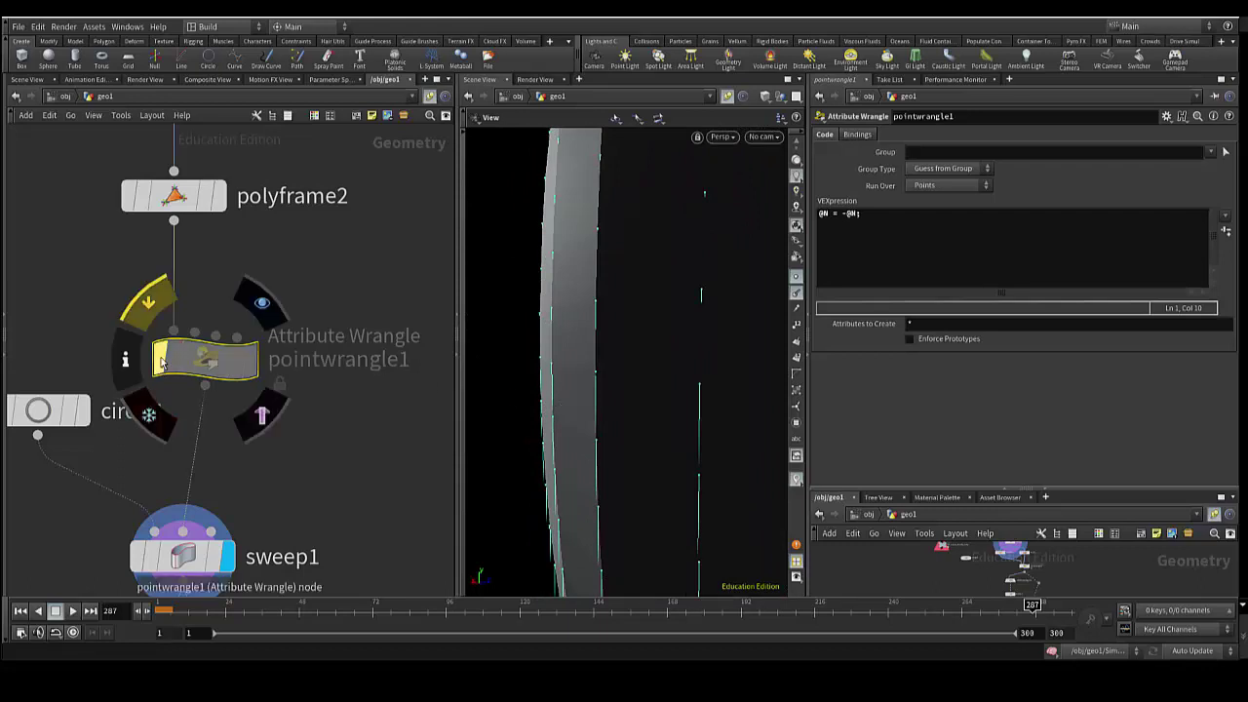
{"action": "left_click", "coordinate": [146, 322]}
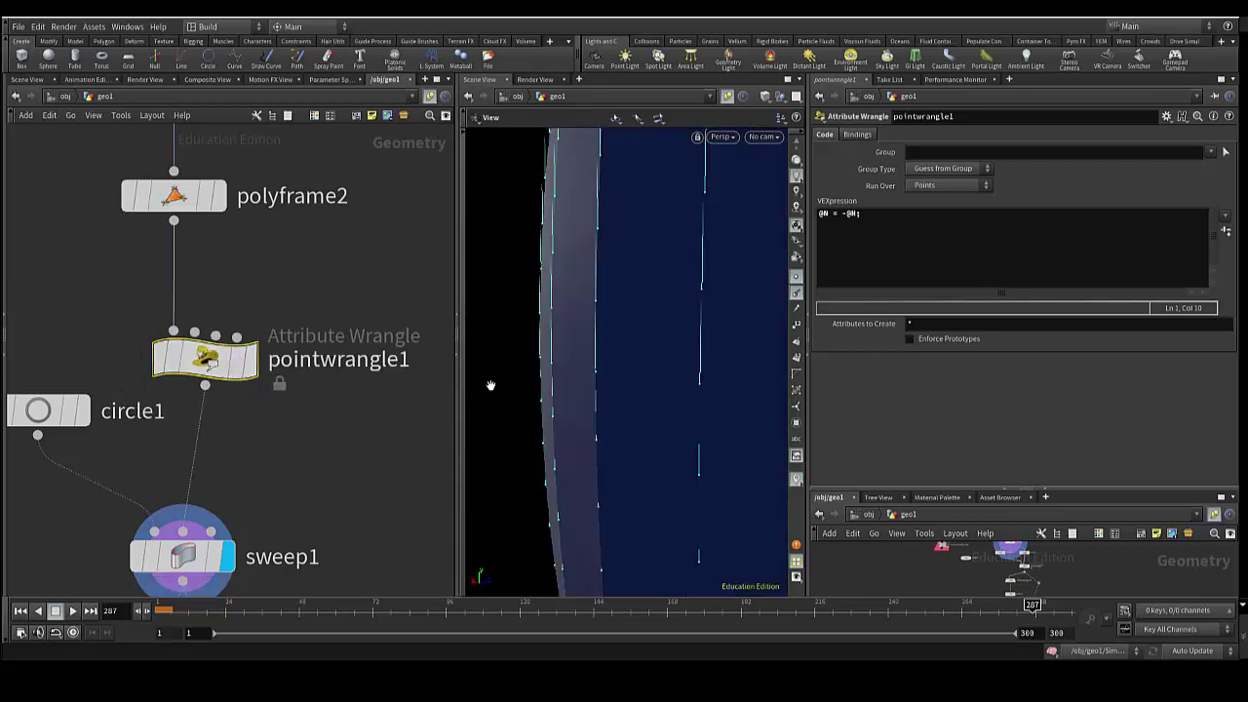
{"action": "middle_click_drag", "start_coordinate": [297, 392], "coordinate": [304, 373]}
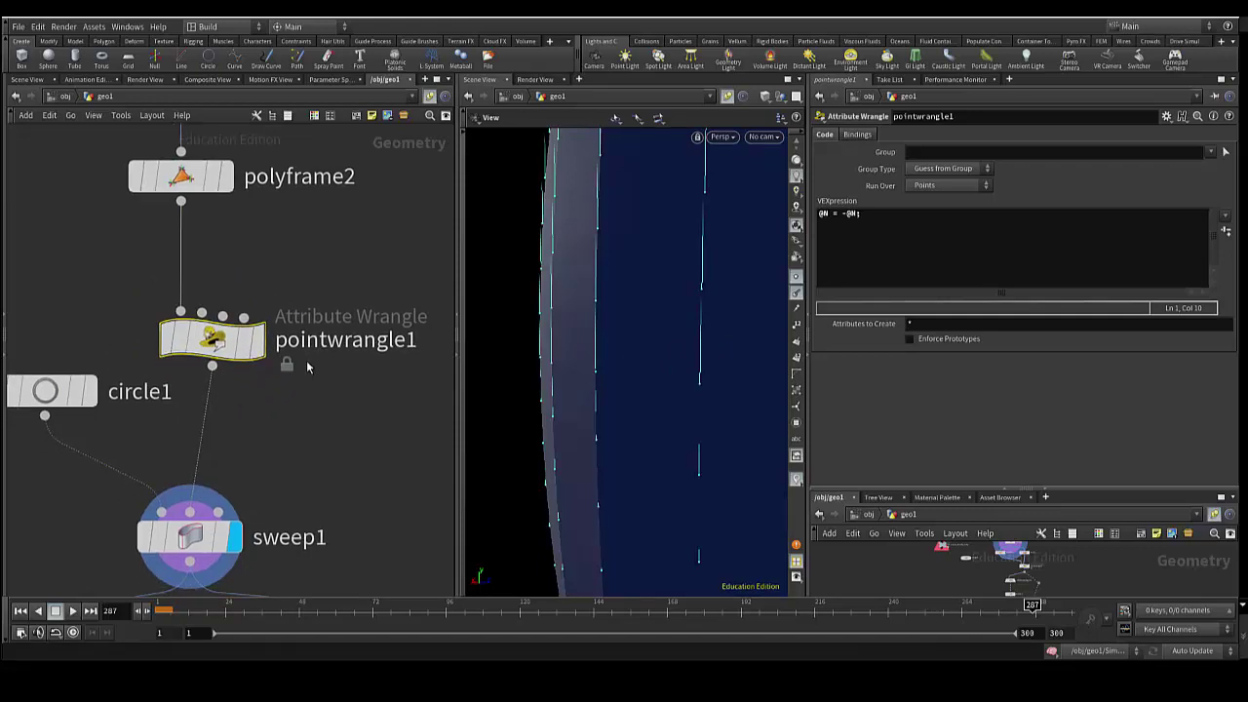
{"action": "mouse_move", "coordinate": [572, 396]}
{"action": "left_mouse_down"}
{"action": "mouse_move", "coordinate": [654, 390]}
{"action": "mouse_move", "coordinate": [596, 397]}
{"action": "mouse_move", "coordinate": [592, 409]}
{"action": "mouse_move", "coordinate": [657, 362]}
{"action": "mouse_move", "coordinate": [598, 393]}
{"action": "mouse_move", "coordinate": [576, 390]}
{"action": "mouse_move", "coordinate": [598, 383]}
{"action": "left_mouse_up"}
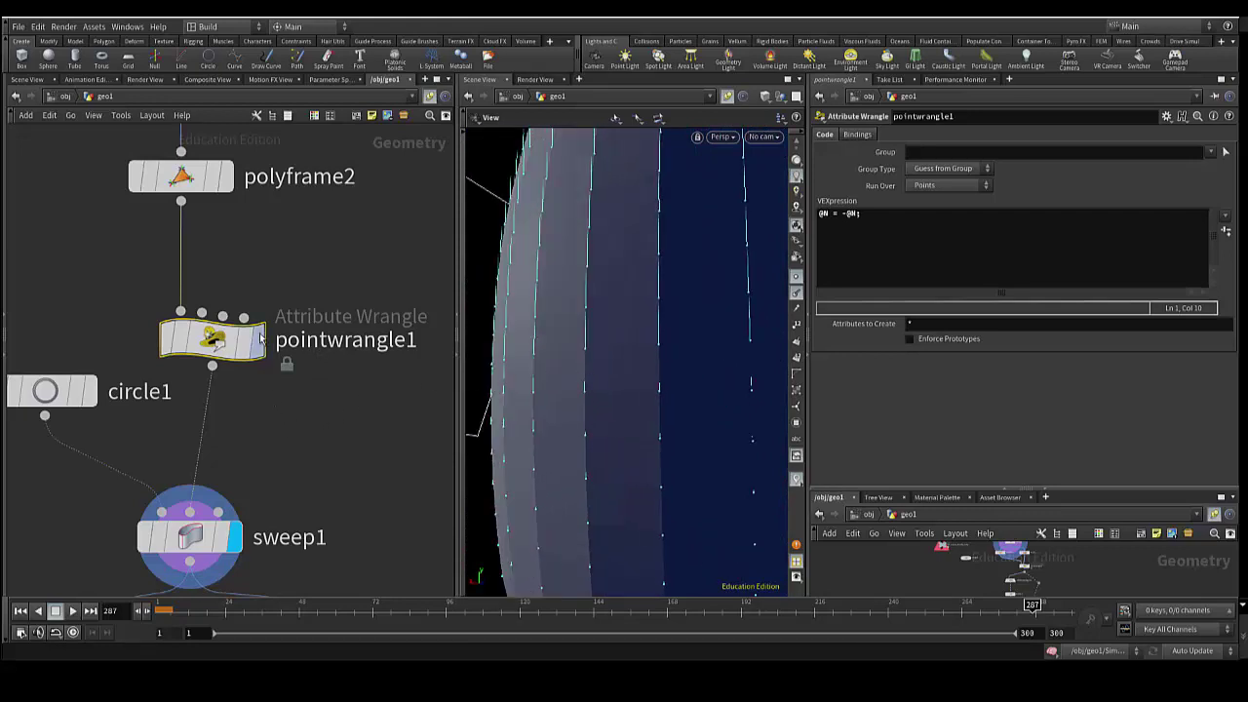
{"action": "middle_click_drag", "start_coordinate": [241, 446], "coordinate": [279, 289]}
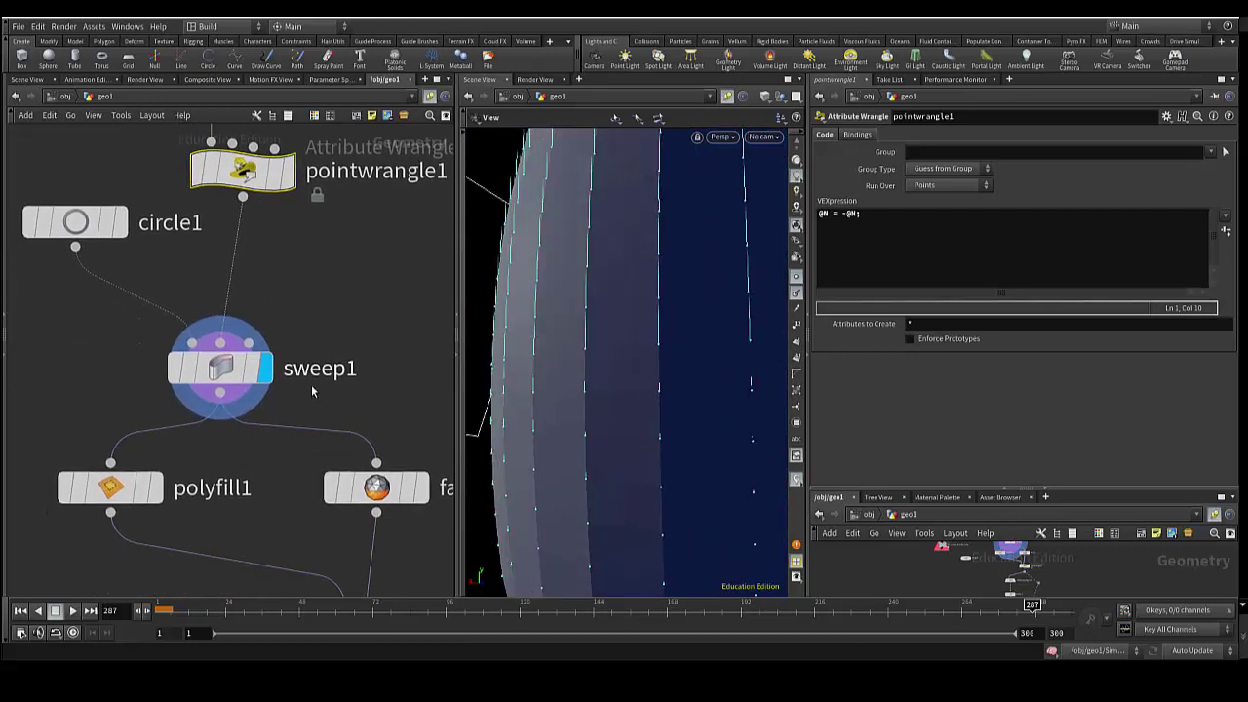
Select sweep1 and frame the whole swept vase with its normals in the viewport.
{"action": "mouse_move", "coordinate": [190, 537]}
{"action": "left_click", "coordinate": [220, 376]}
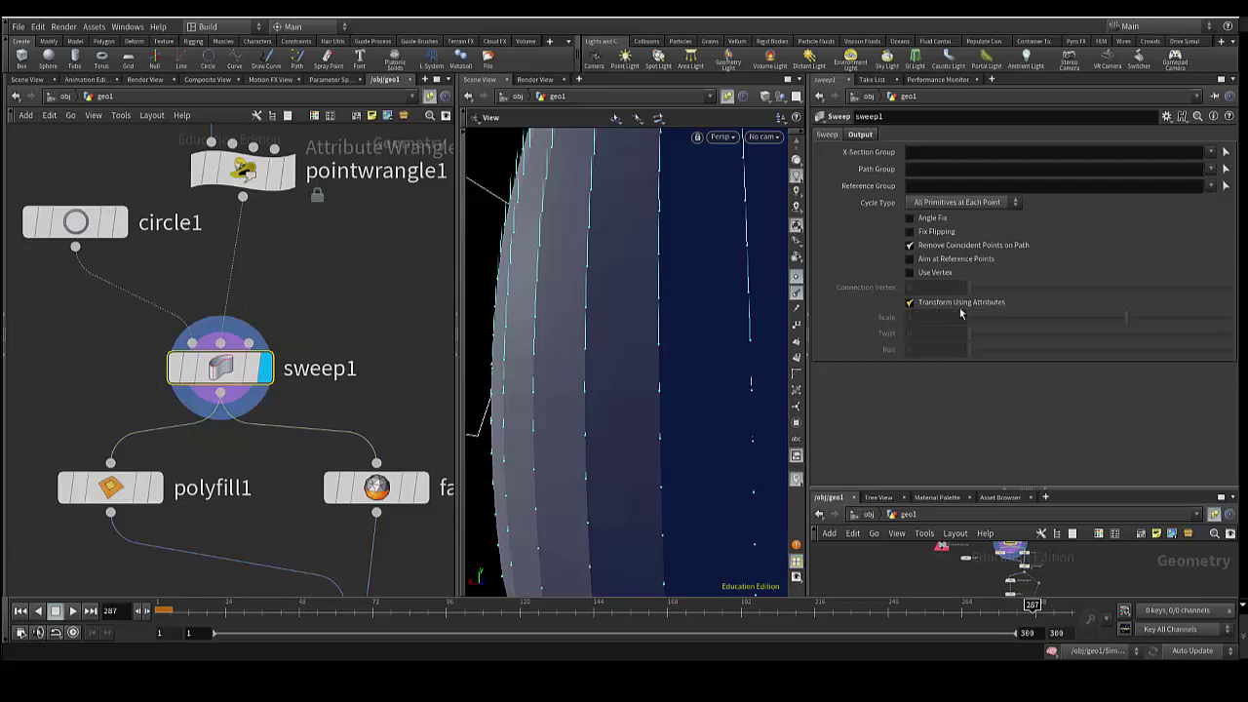
{"action": "left_click_drag", "start_coordinate": [648, 376], "coordinate": [639, 386]}
{"action": "scroll", "coordinate": [639, 388], "scroll_direction": "down", "scroll_amount": 3}
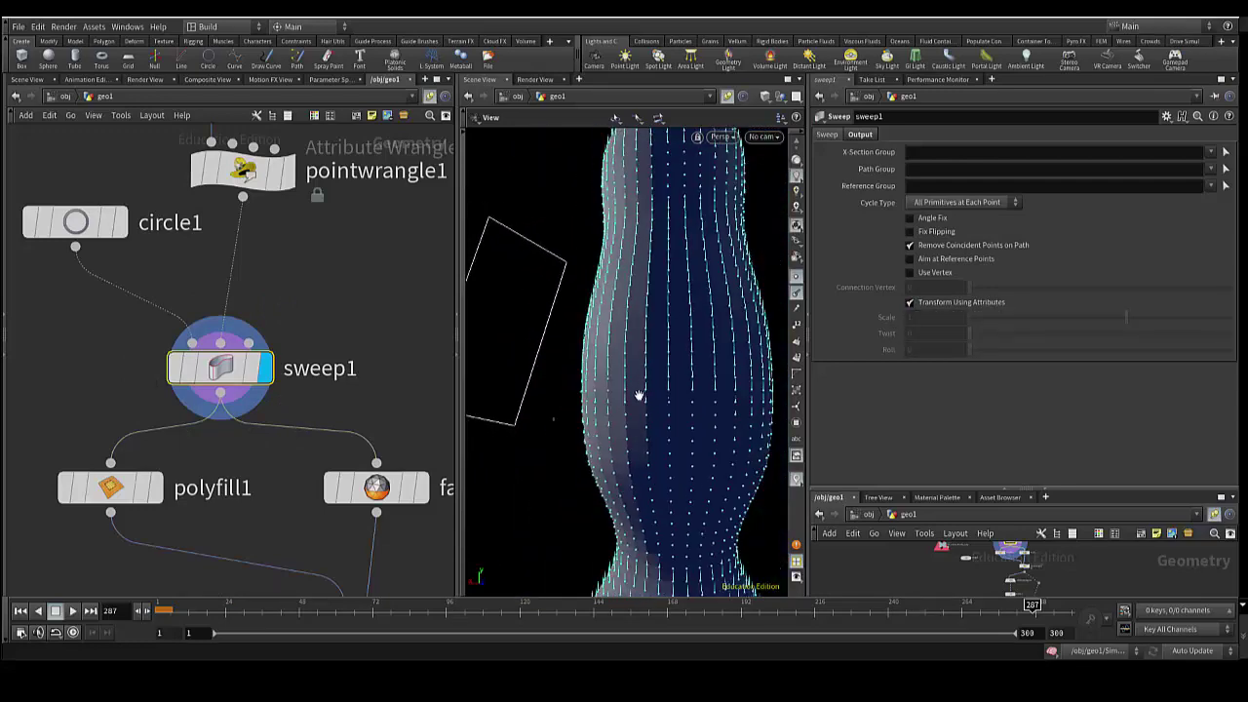
{"action": "scroll", "coordinate": [641, 394], "scroll_direction": "down", "scroll_amount": 3}
{"action": "mouse_move", "coordinate": [641, 435]}
{"action": "left_mouse_down"}
{"action": "mouse_move", "coordinate": [586, 294]}
{"action": "mouse_move", "coordinate": [604, 362]}
{"action": "mouse_move", "coordinate": [590, 373]}
{"action": "left_mouse_up"}
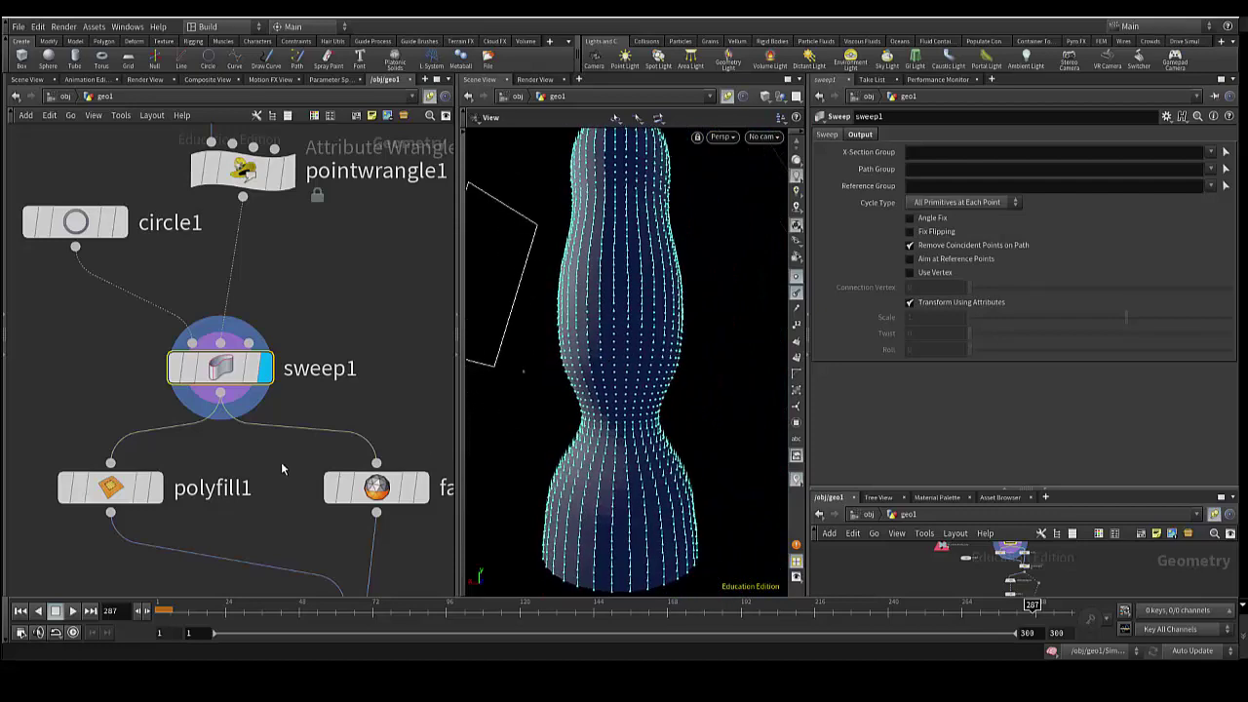
{"action": "scroll", "coordinate": [281, 469], "scroll_direction": "down", "scroll_amount": 2}
Pan the network to show polyfill1 and facet1 feeding pointwrangle2 and vdbfrompolygons2.
{"action": "middle_click_drag", "start_coordinate": [278, 476], "coordinate": [245, 405]}
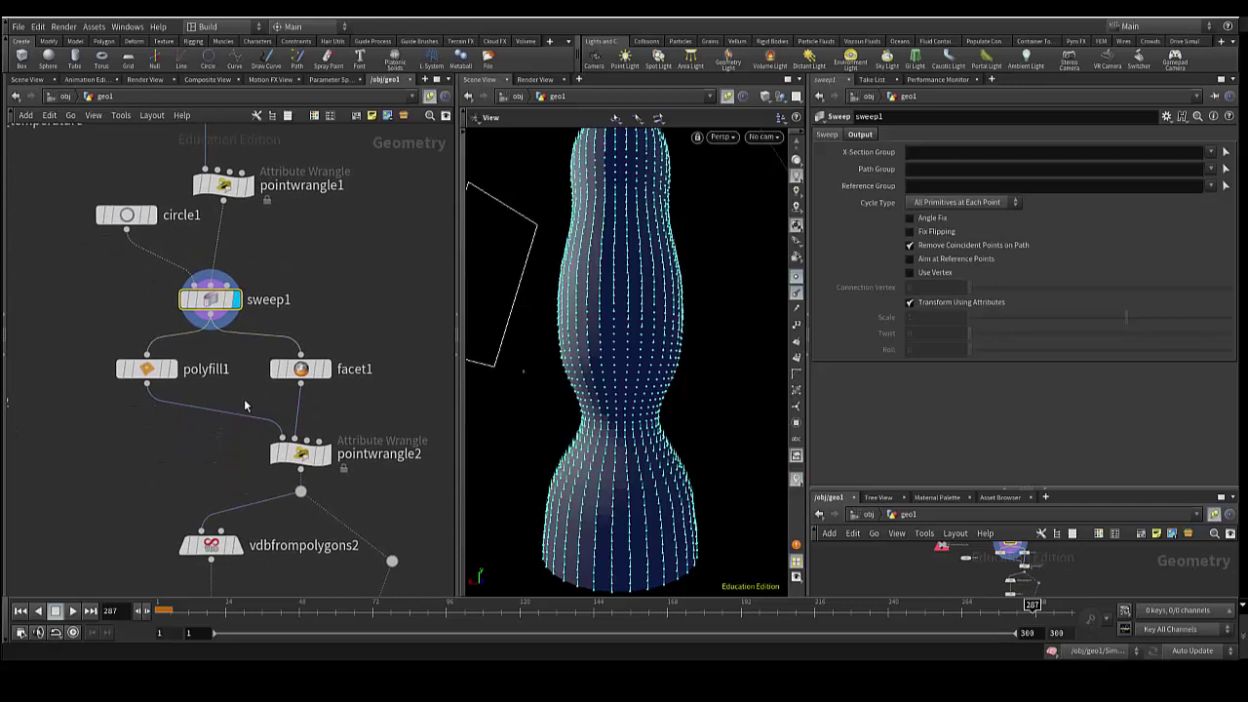
{"action": "scroll", "coordinate": [245, 406], "scroll_direction": "up", "scroll_amount": 2}
{"action": "scroll", "coordinate": [243, 399], "scroll_direction": "up", "scroll_amount": 1}
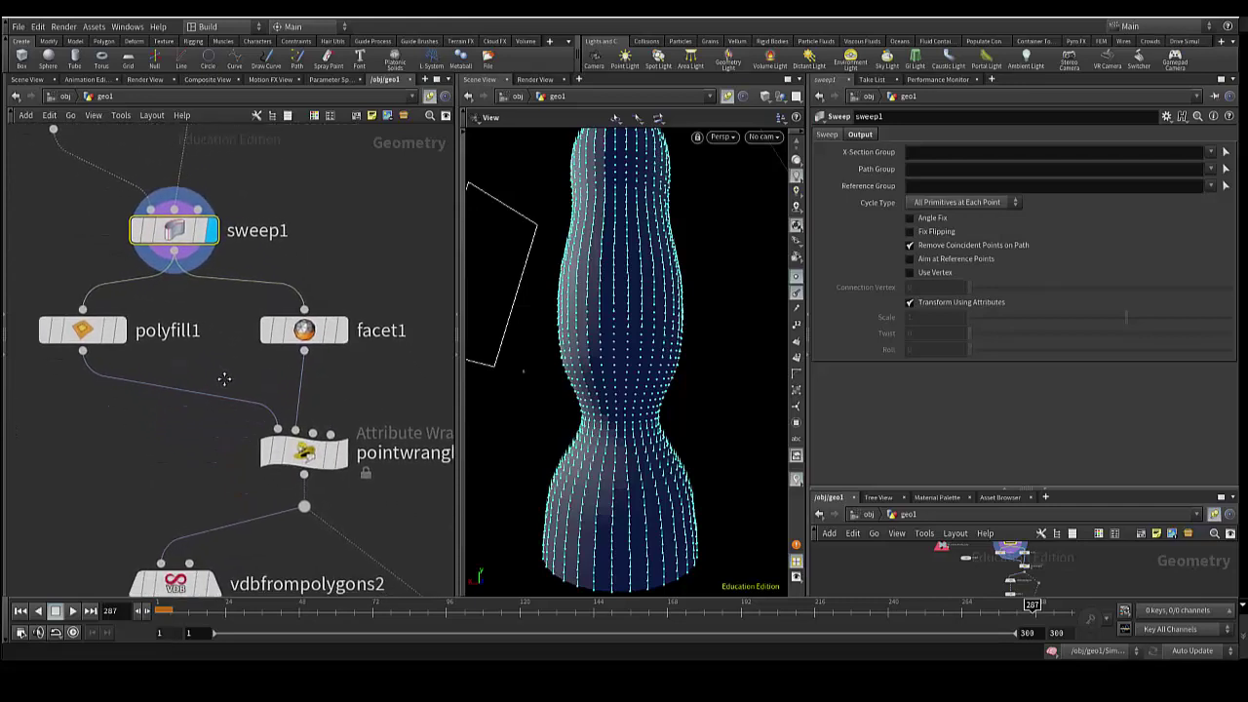
{"action": "middle_click_drag", "start_coordinate": [224, 378], "coordinate": [211, 394]}
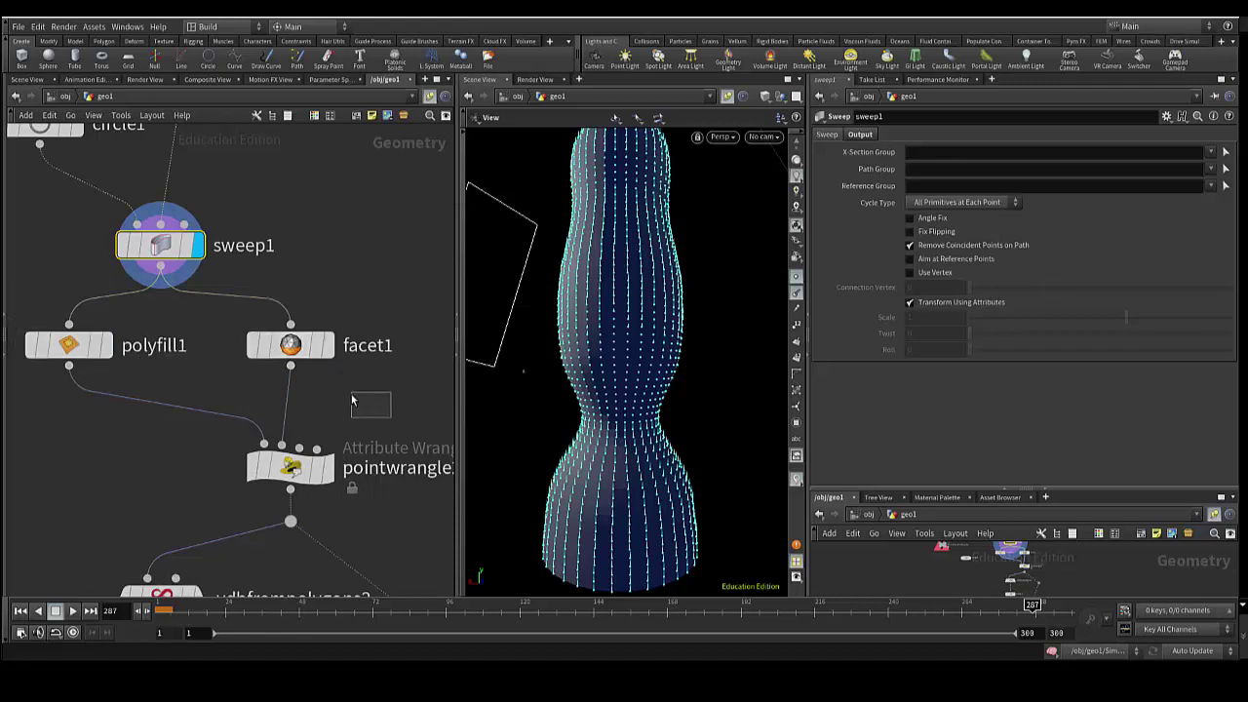
{"action": "scroll", "coordinate": [341, 399], "scroll_direction": "down", "scroll_amount": 2}
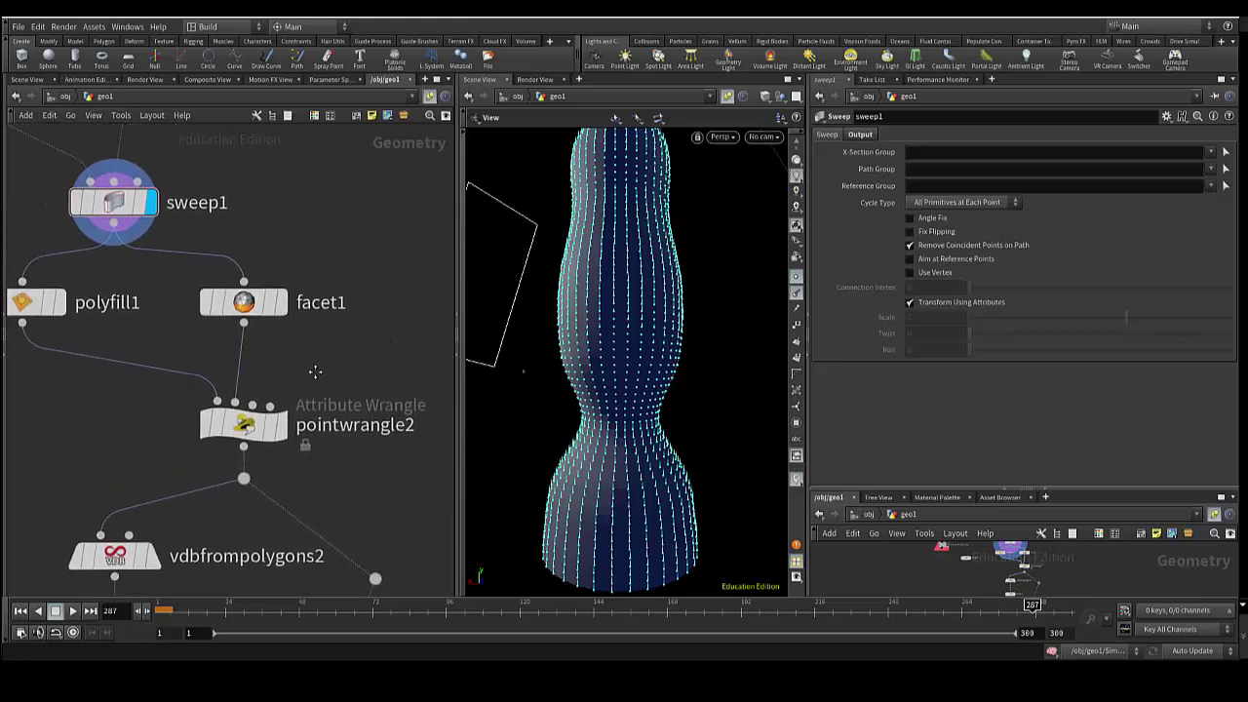
Display pointwrangle2's swirling vectors around the vase column, inspect them closely, then undo the last deletion.
{"action": "left_click", "coordinate": [255, 418]}
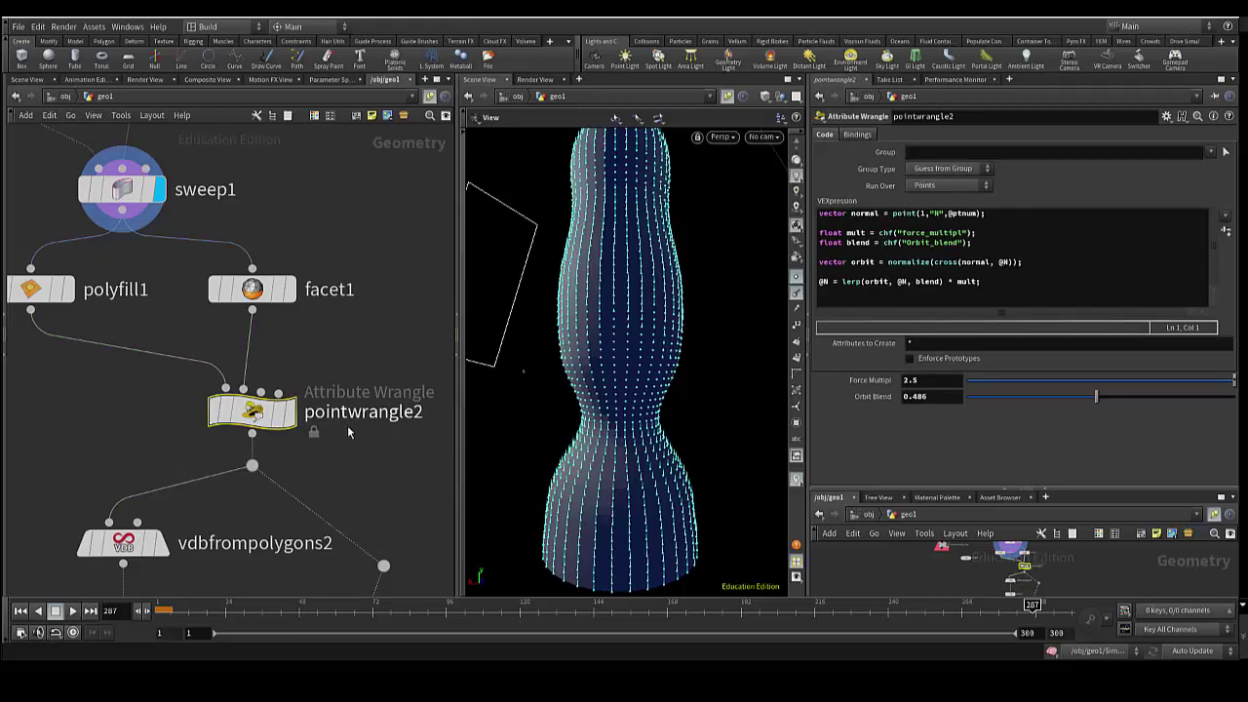
{"action": "left_click", "coordinate": [291, 421]}
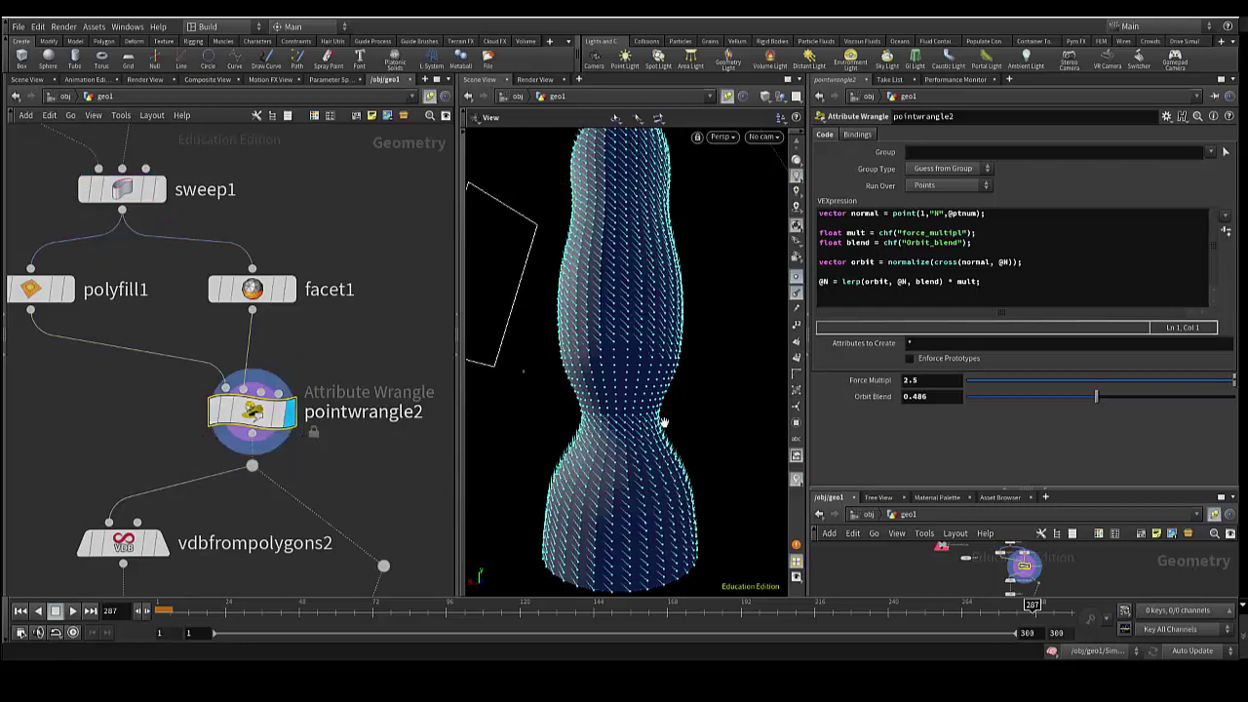
{"action": "scroll", "coordinate": [619, 418], "scroll_direction": "up", "scroll_amount": 3}
{"action": "scroll", "coordinate": [619, 417], "scroll_direction": "up", "scroll_amount": 3}
{"action": "scroll", "coordinate": [619, 417], "scroll_direction": "up", "scroll_amount": 3}
{"action": "scroll", "coordinate": [619, 417], "scroll_direction": "up", "scroll_amount": 2}
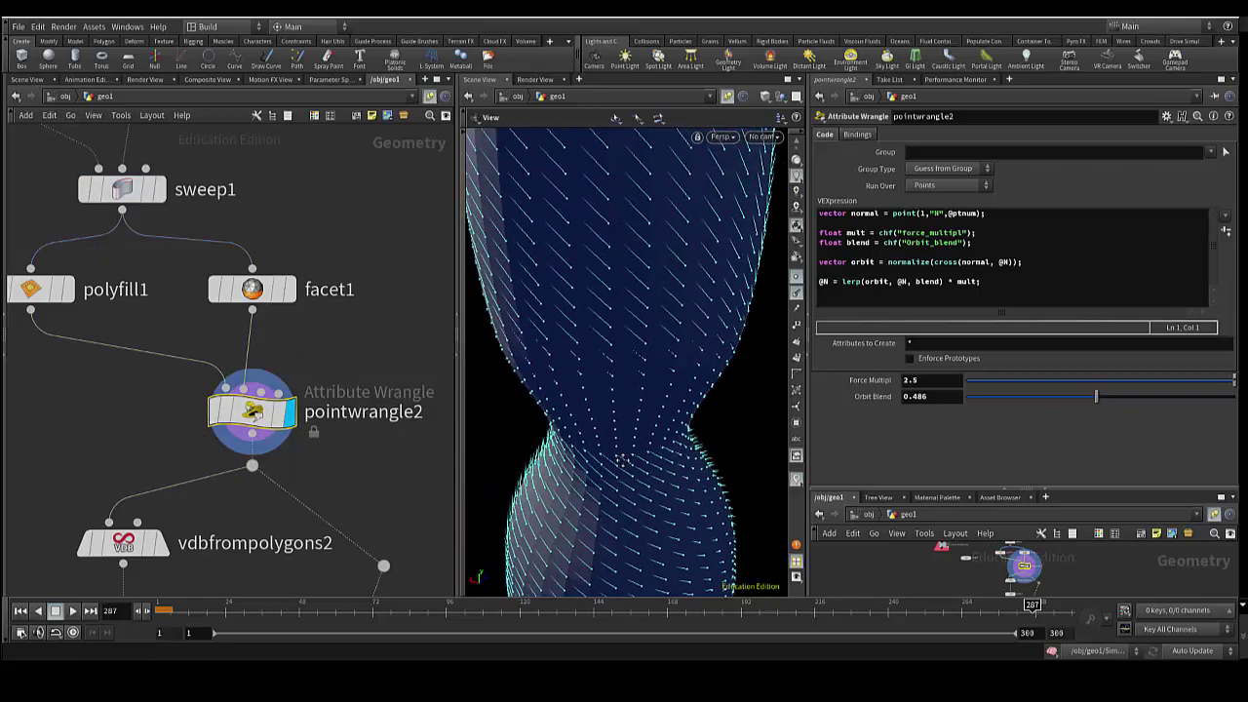
{"action": "scroll", "coordinate": [604, 399], "scroll_direction": "up", "scroll_amount": 2}
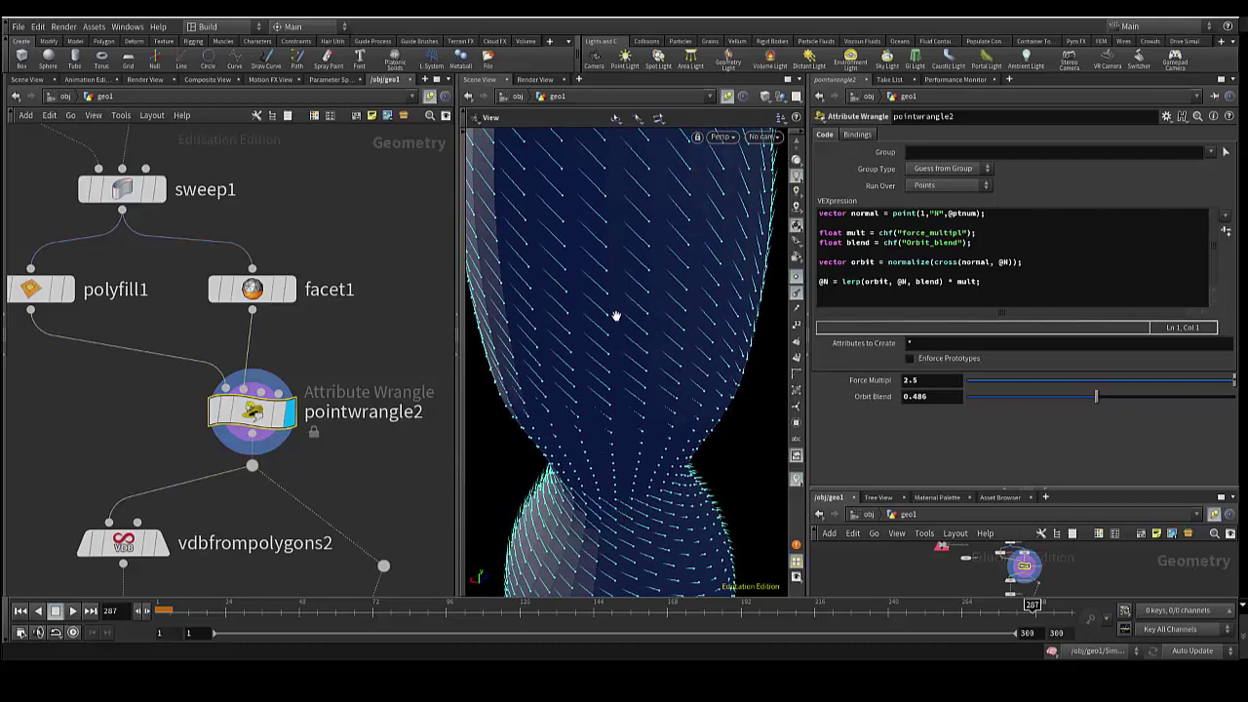
{"action": "mouse_move", "coordinate": [616, 315]}
{"action": "left_mouse_down"}
{"action": "mouse_move", "coordinate": [624, 286]}
{"action": "mouse_move", "coordinate": [597, 370]}
{"action": "mouse_move", "coordinate": [636, 320]}
{"action": "left_mouse_up"}
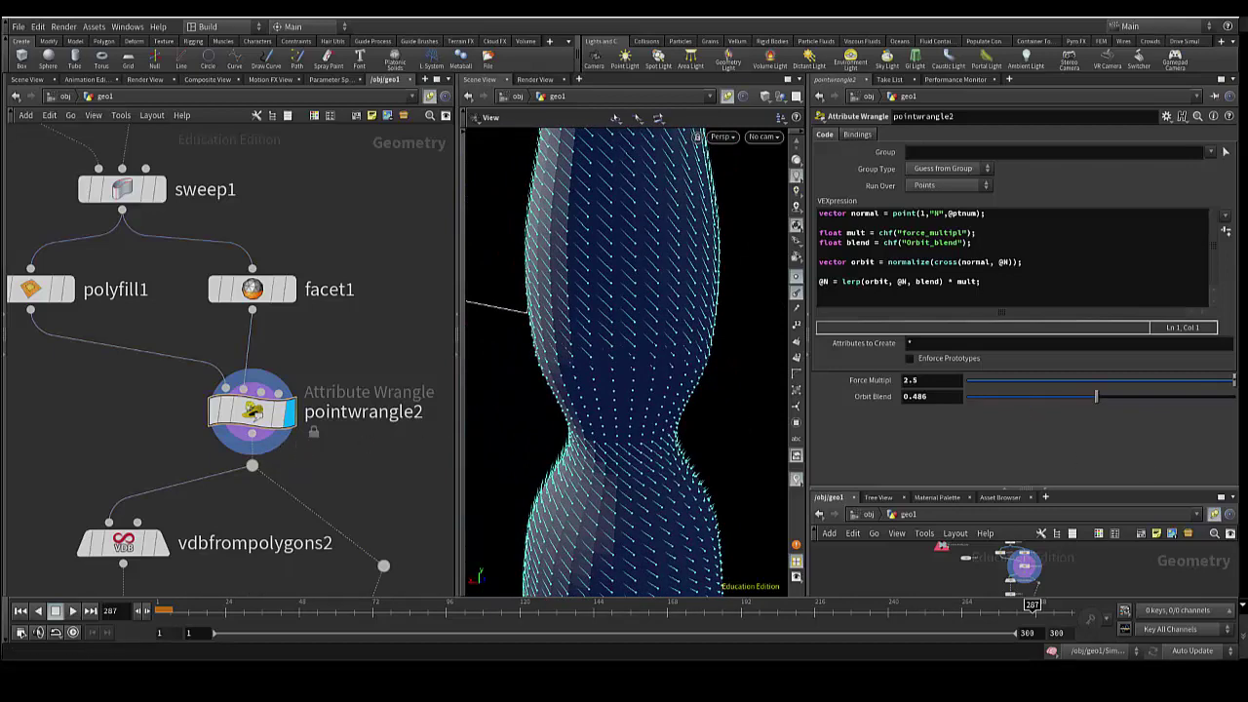
{"action": "key", "text": "ctrl+z"}
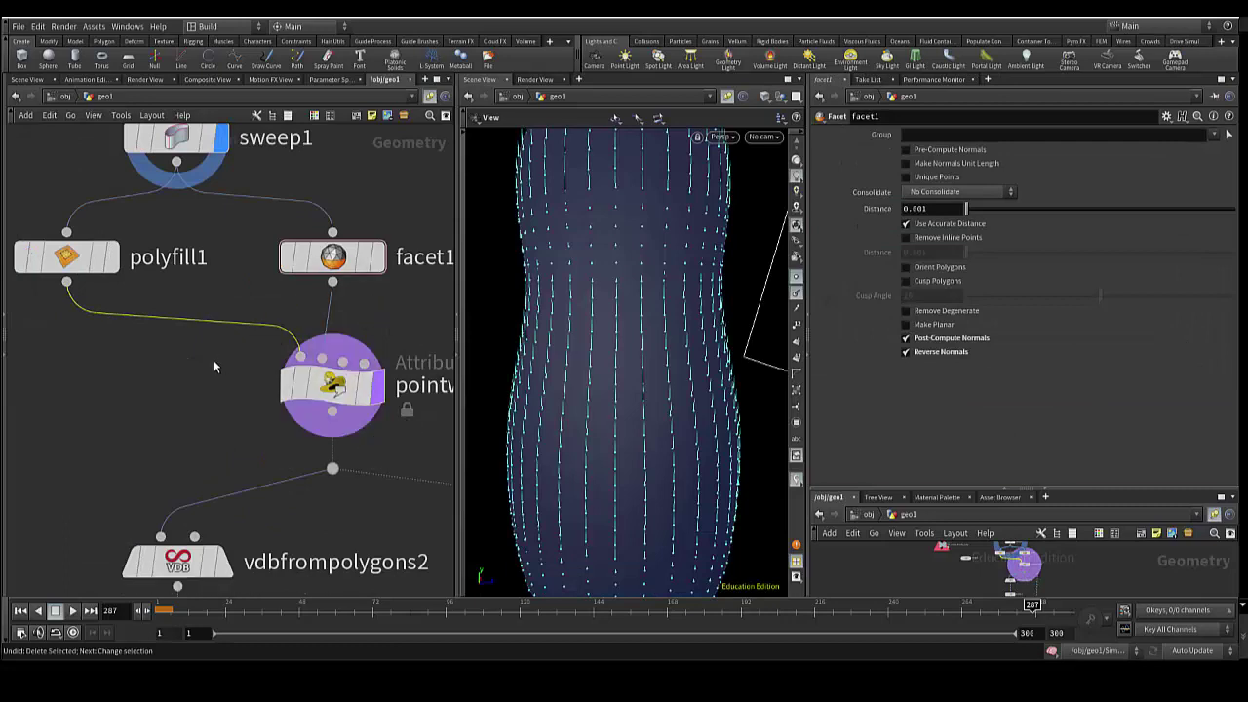
Show pointwrangle2's output and orbit above and below the tube to inspect its twisted normals.
{"action": "middle_click_drag", "start_coordinate": [221, 353], "coordinate": [207, 382]}
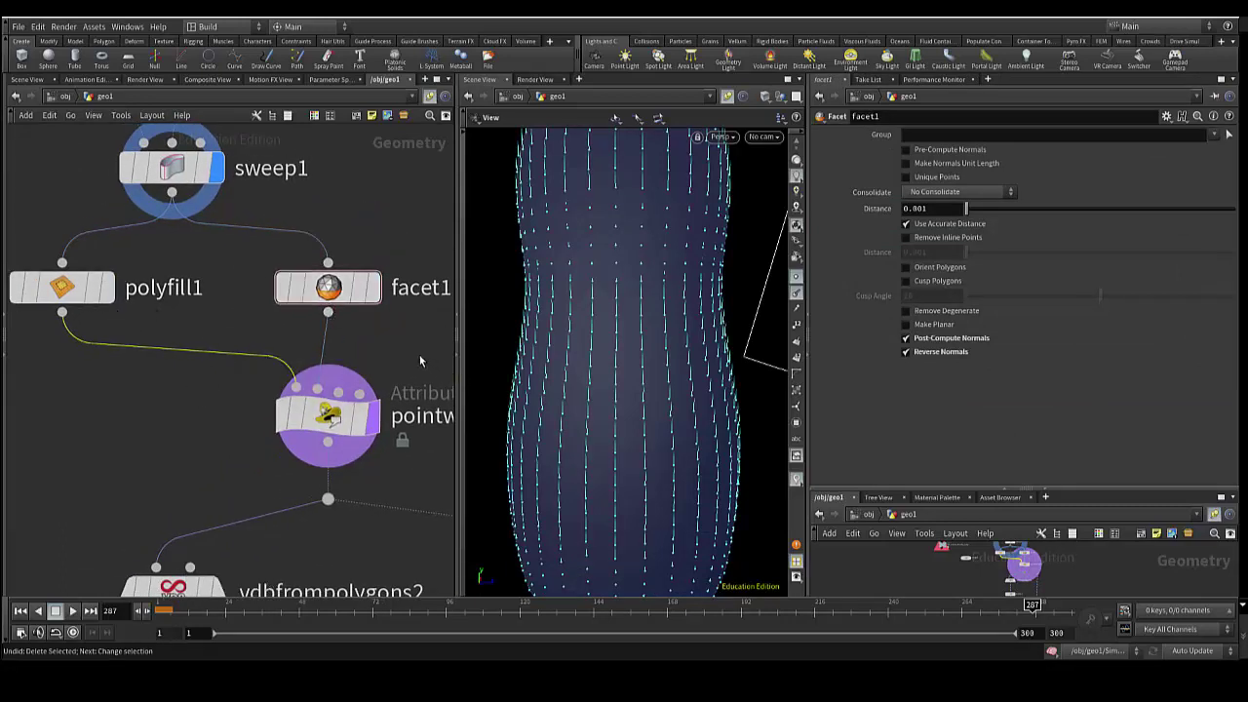
{"action": "middle_click_drag", "start_coordinate": [419, 355], "coordinate": [409, 354]}
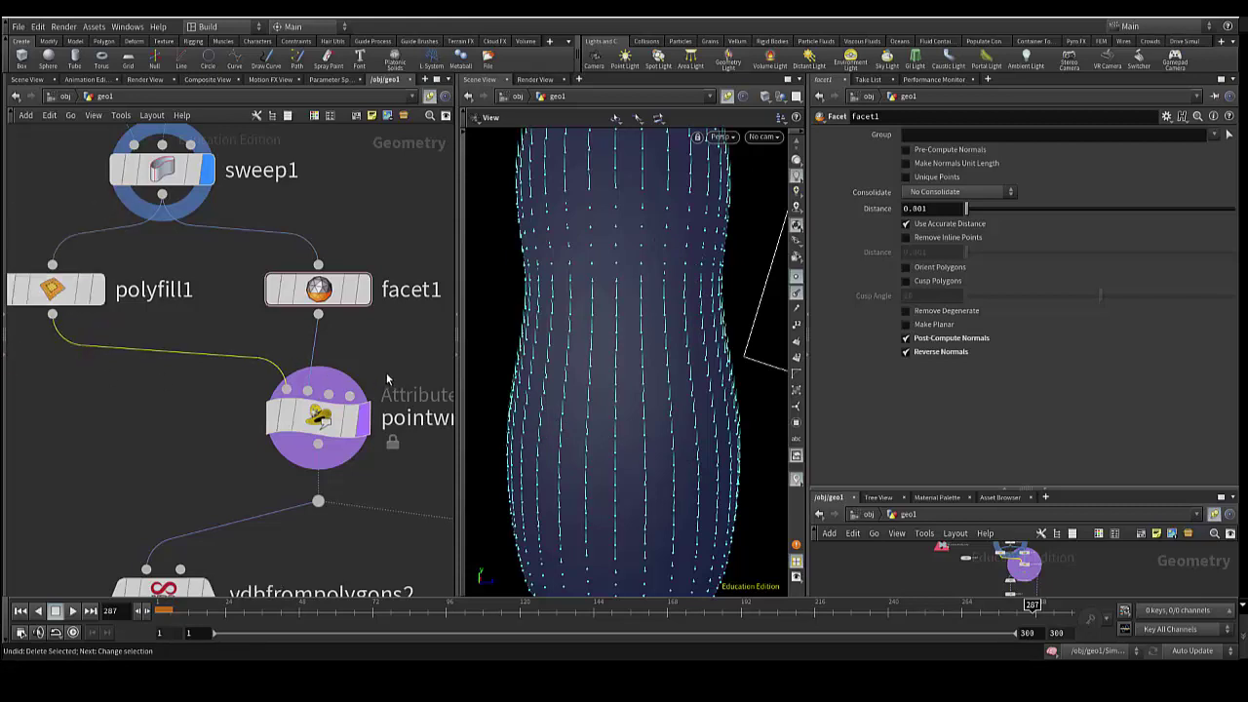
{"action": "left_click_drag", "start_coordinate": [621, 529], "coordinate": [575, 349]}
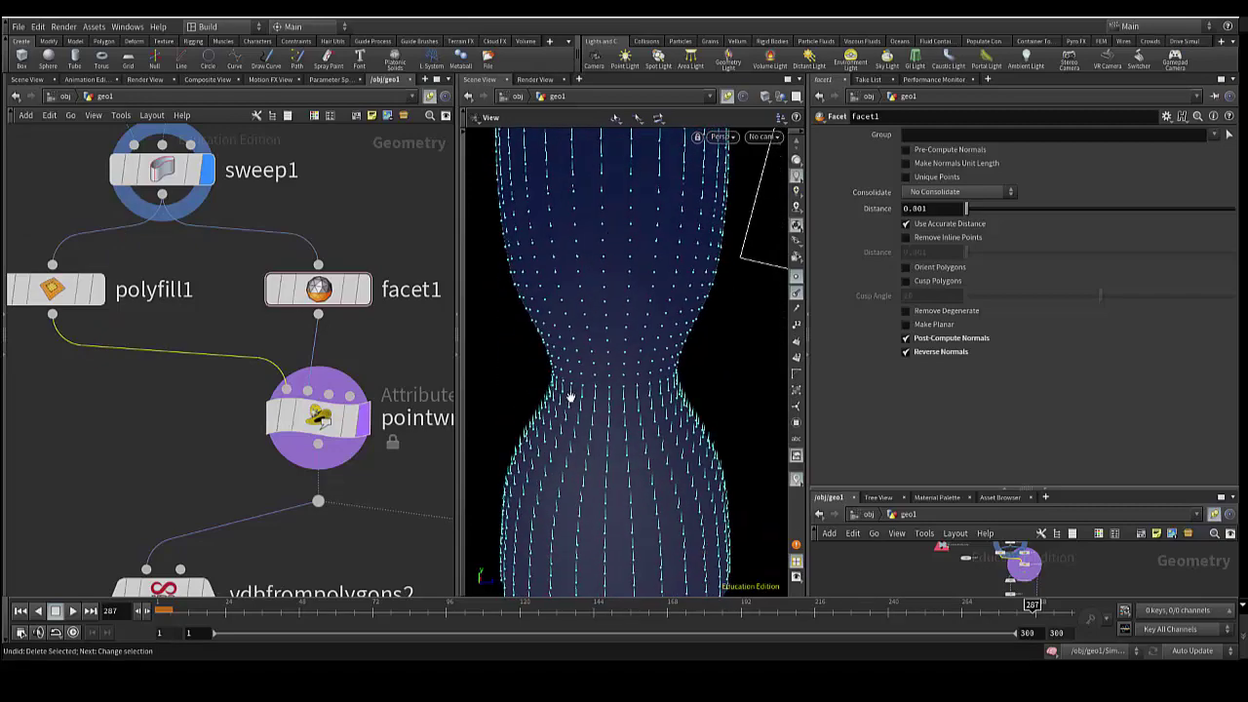
{"action": "mouse_move", "coordinate": [638, 465]}
{"action": "left_mouse_down"}
{"action": "mouse_move", "coordinate": [630, 354]}
{"action": "mouse_move", "coordinate": [638, 467]}
{"action": "mouse_move", "coordinate": [588, 340]}
{"action": "mouse_move", "coordinate": [593, 465]}
{"action": "mouse_move", "coordinate": [546, 465]}
{"action": "left_mouse_up"}
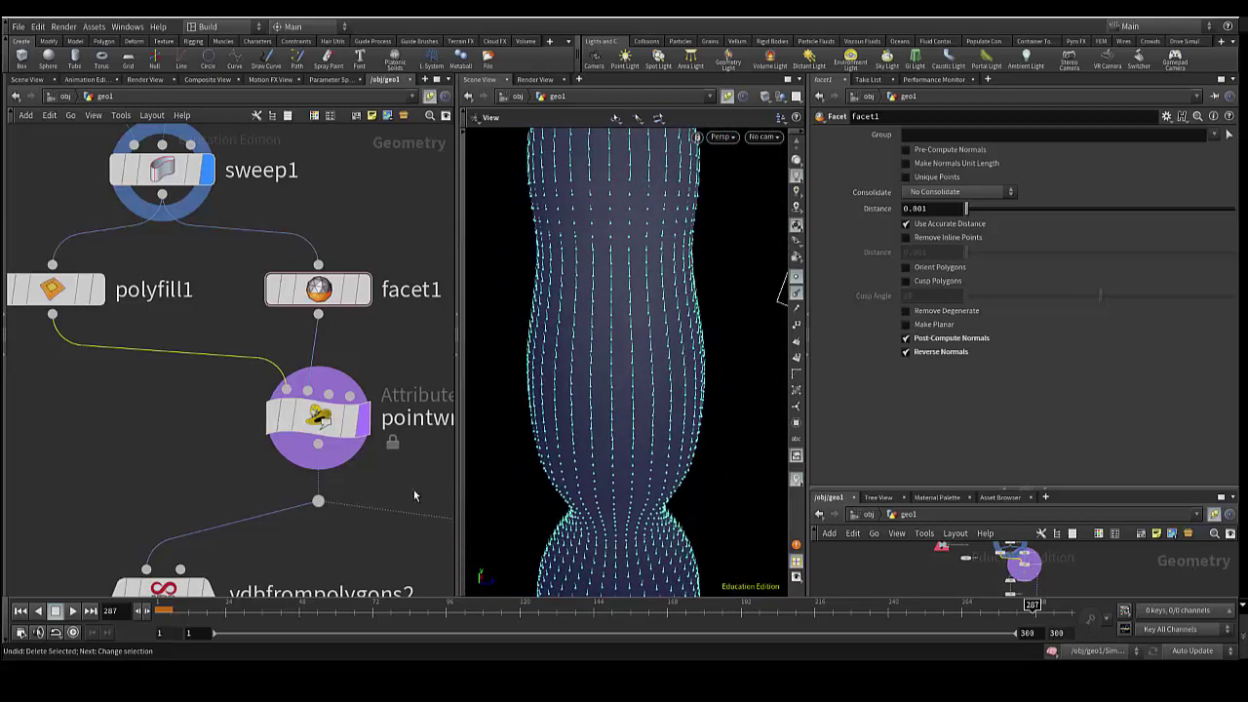
{"action": "left_click", "coordinate": [363, 419]}
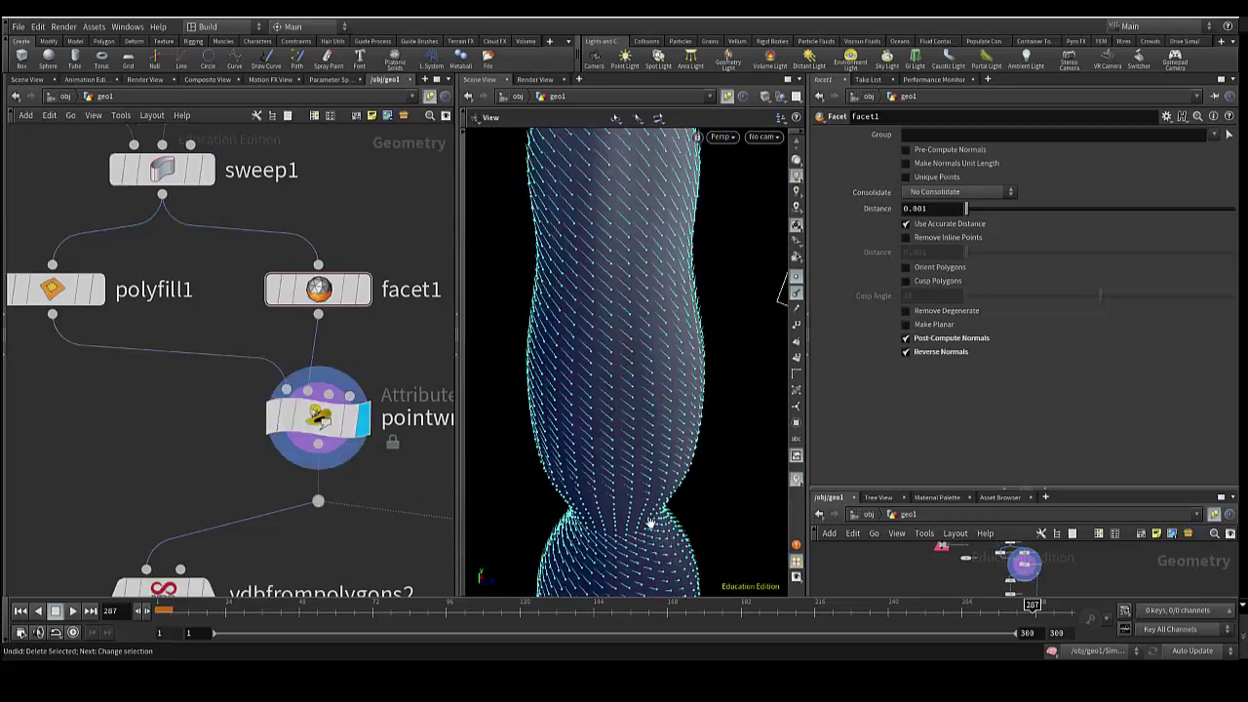
{"action": "left_click_drag", "start_coordinate": [624, 401], "coordinate": [630, 497]}
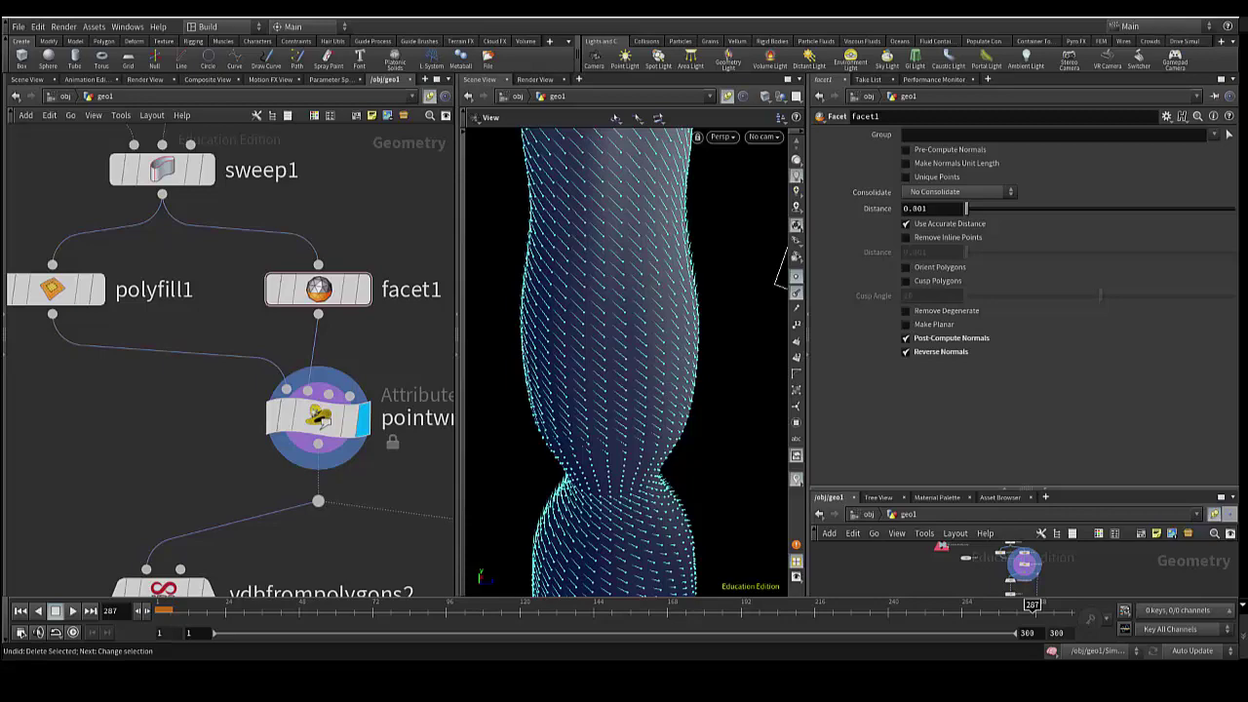
{"action": "left_click_drag", "start_coordinate": [776, 507], "coordinate": [779, 461]}
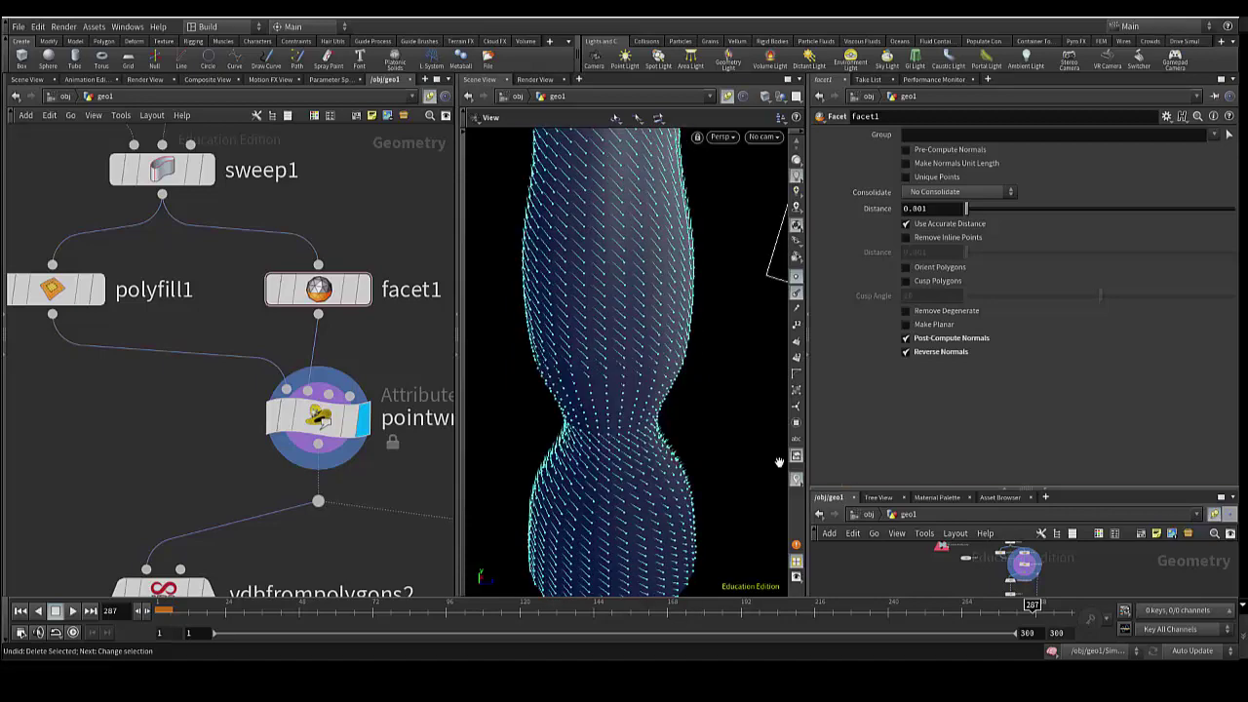
{"action": "mouse_move", "coordinate": [654, 477]}
{"action": "left_mouse_down"}
{"action": "mouse_move", "coordinate": [643, 354]}
{"action": "mouse_move", "coordinate": [663, 491]}
{"action": "mouse_move", "coordinate": [583, 367]}
{"action": "mouse_move", "coordinate": [608, 348]}
{"action": "mouse_move", "coordinate": [604, 306]}
{"action": "mouse_move", "coordinate": [646, 353]}
{"action": "left_mouse_up"}
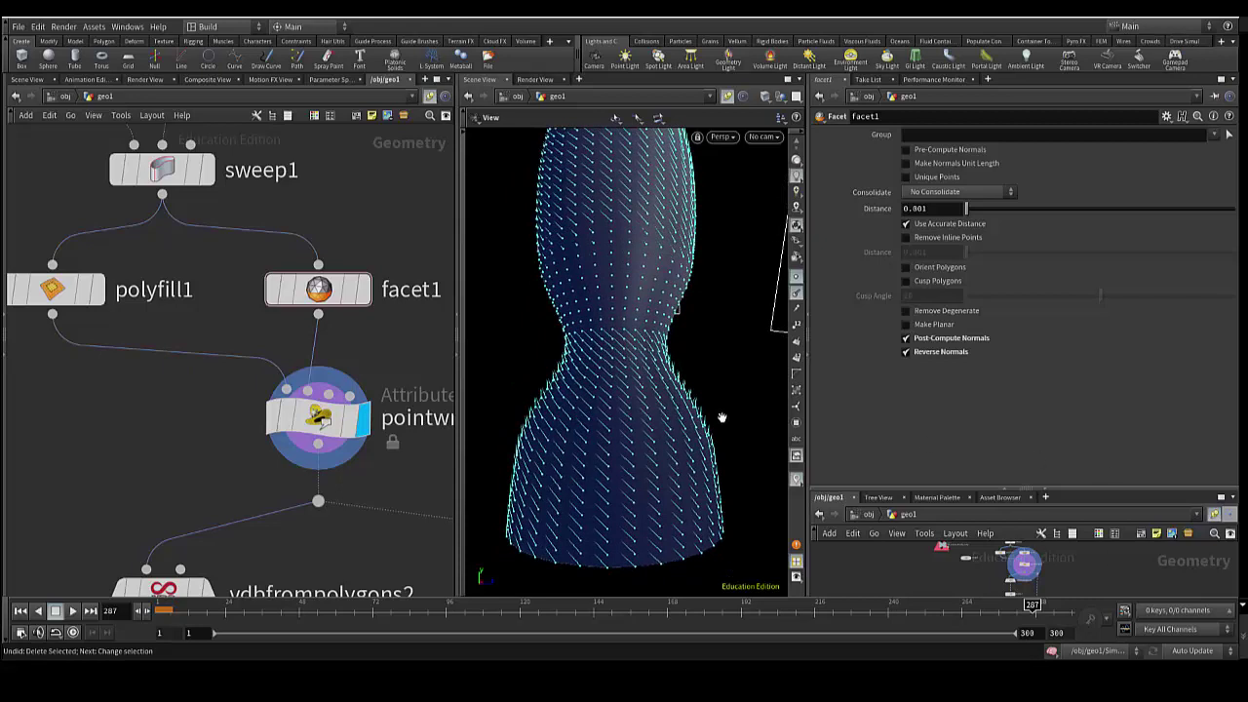
{"action": "left_click", "coordinate": [326, 424]}
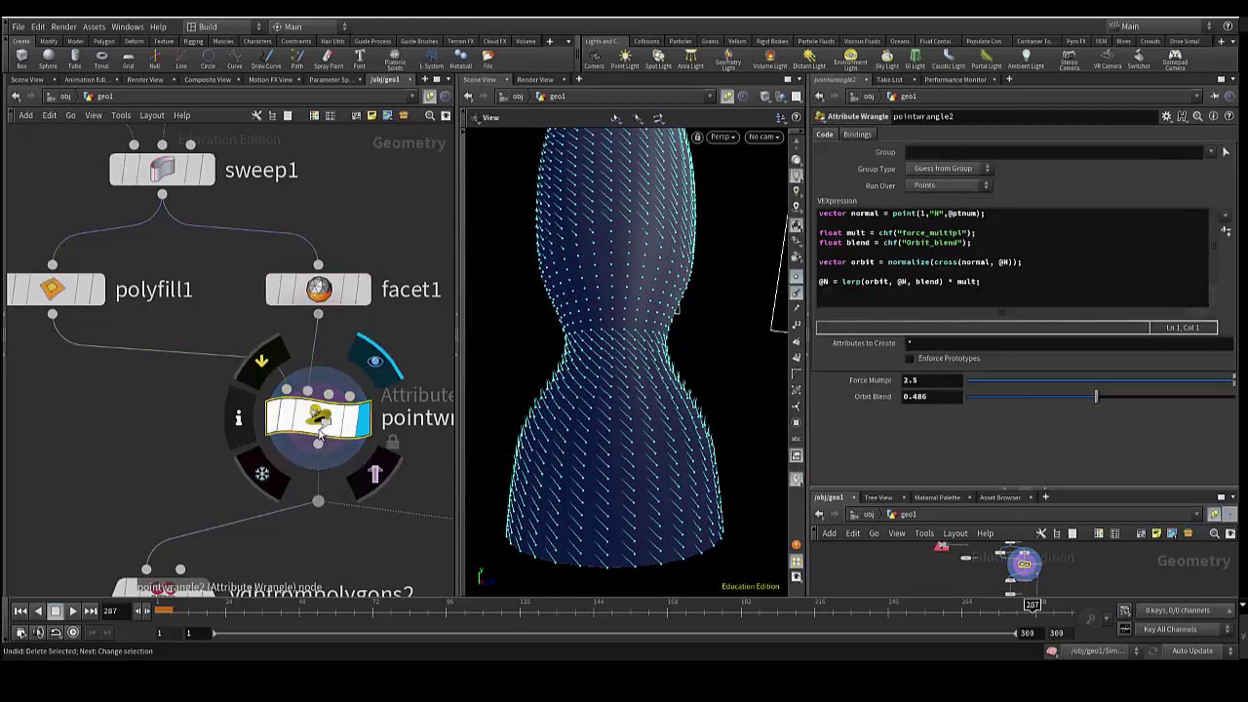
{"action": "middle_click_drag", "start_coordinate": [343, 448], "coordinate": [255, 305]}
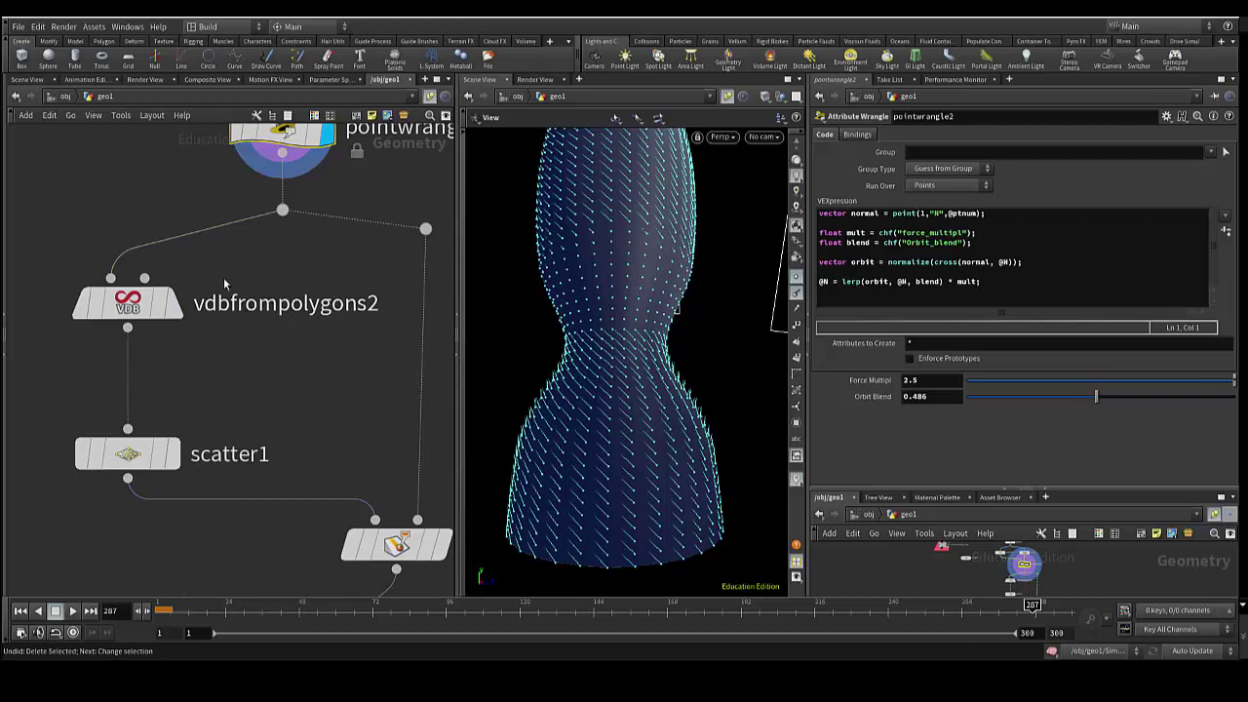
{"action": "middle_click_drag", "start_coordinate": [136, 321], "coordinate": [154, 516]}
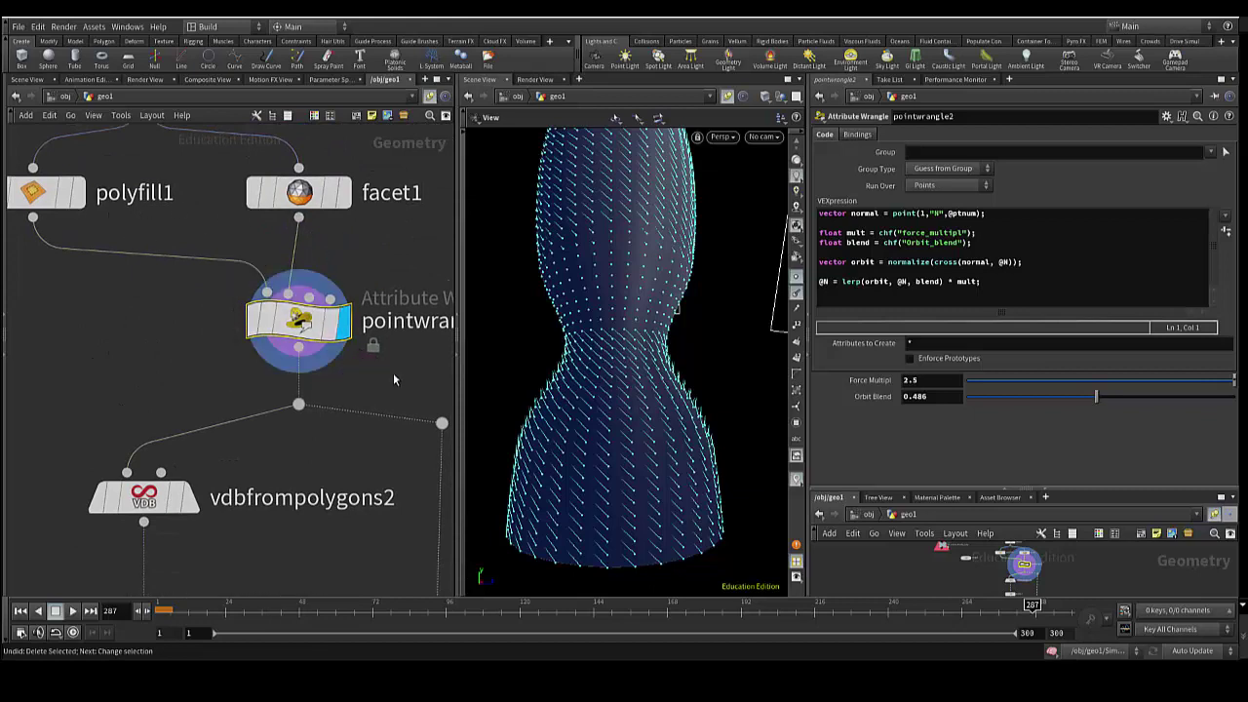
{"action": "middle_click_drag", "start_coordinate": [392, 373], "coordinate": [341, 367]}
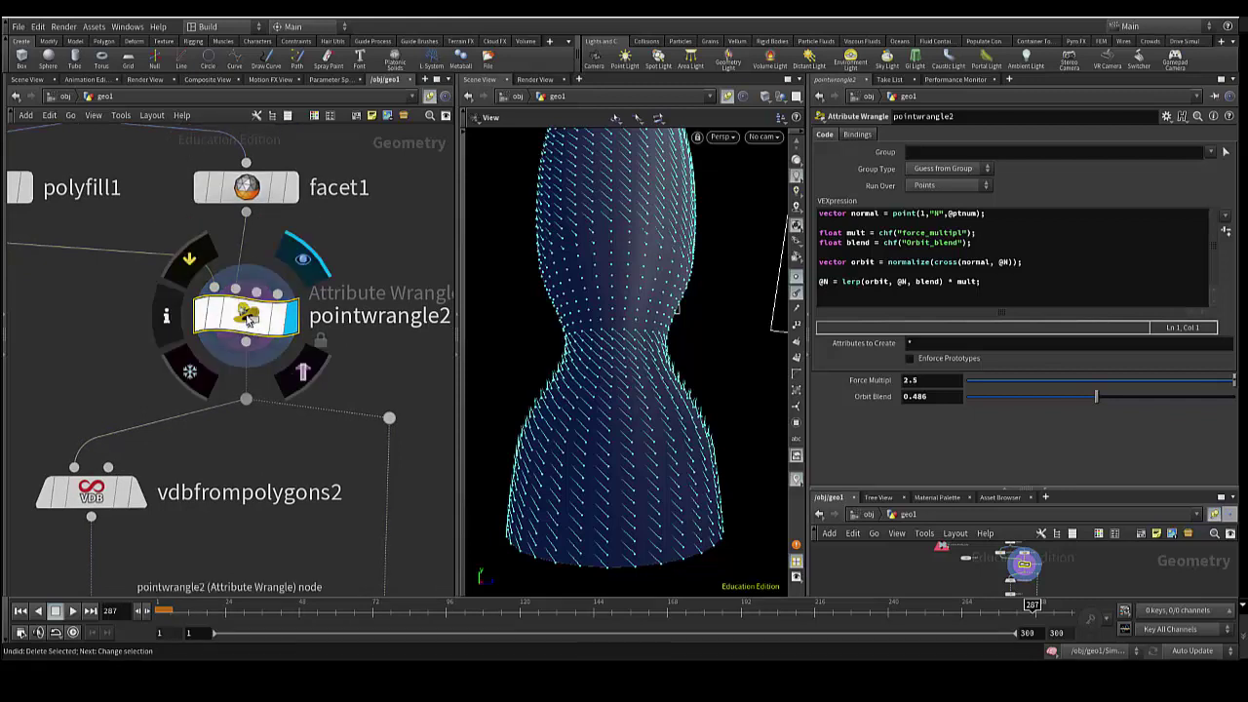
{"action": "mouse_move", "coordinate": [298, 320]}
{"action": "middle_click", "coordinate": [251, 319]}
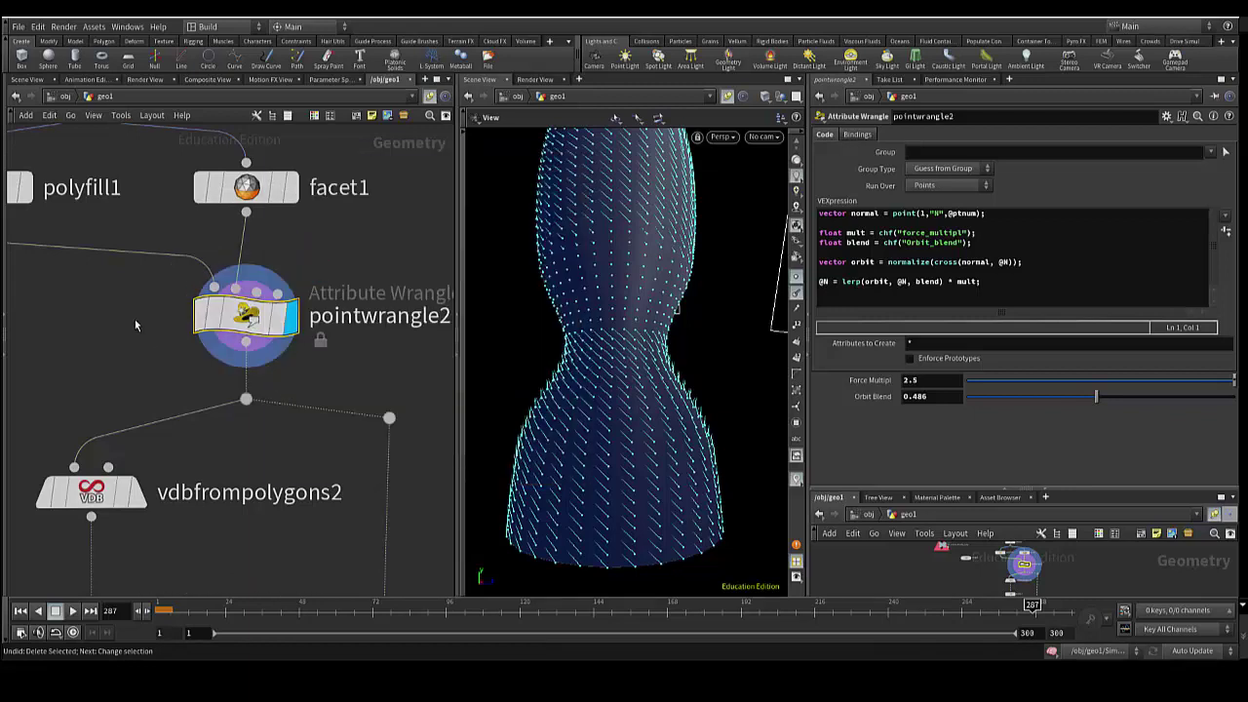
{"action": "middle_click_drag", "start_coordinate": [134, 318], "coordinate": [92, 331]}
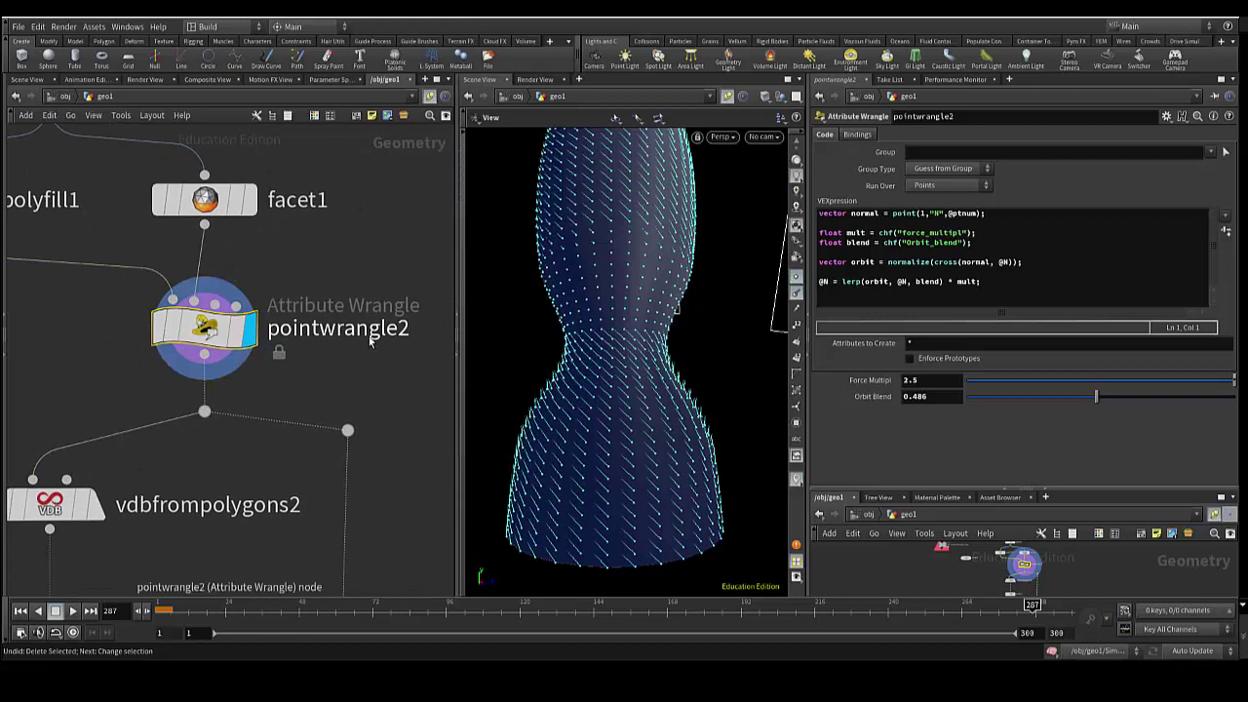
{"action": "mouse_move", "coordinate": [246, 315]}
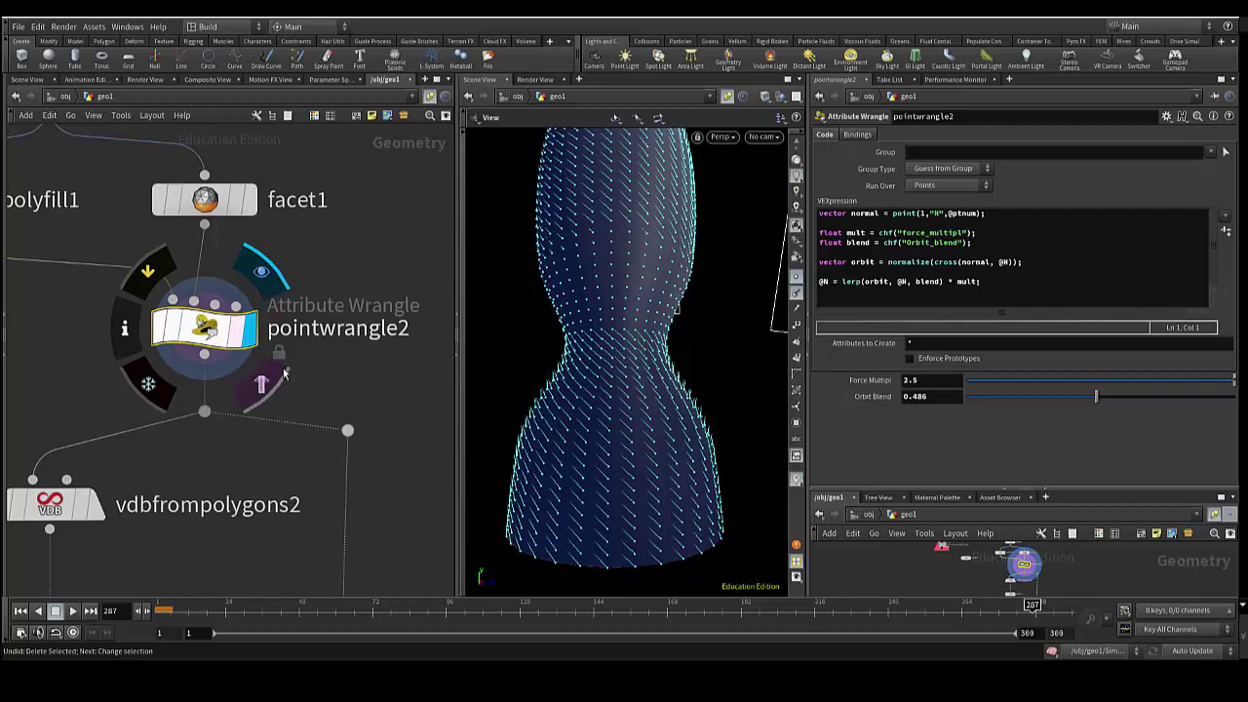
{"action": "scroll", "coordinate": [633, 428], "scroll_direction": "up", "scroll_amount": 3}
{"action": "scroll", "coordinate": [625, 421], "scroll_direction": "up", "scroll_amount": 3}
{"action": "scroll", "coordinate": [624, 421], "scroll_direction": "up", "scroll_amount": 2}
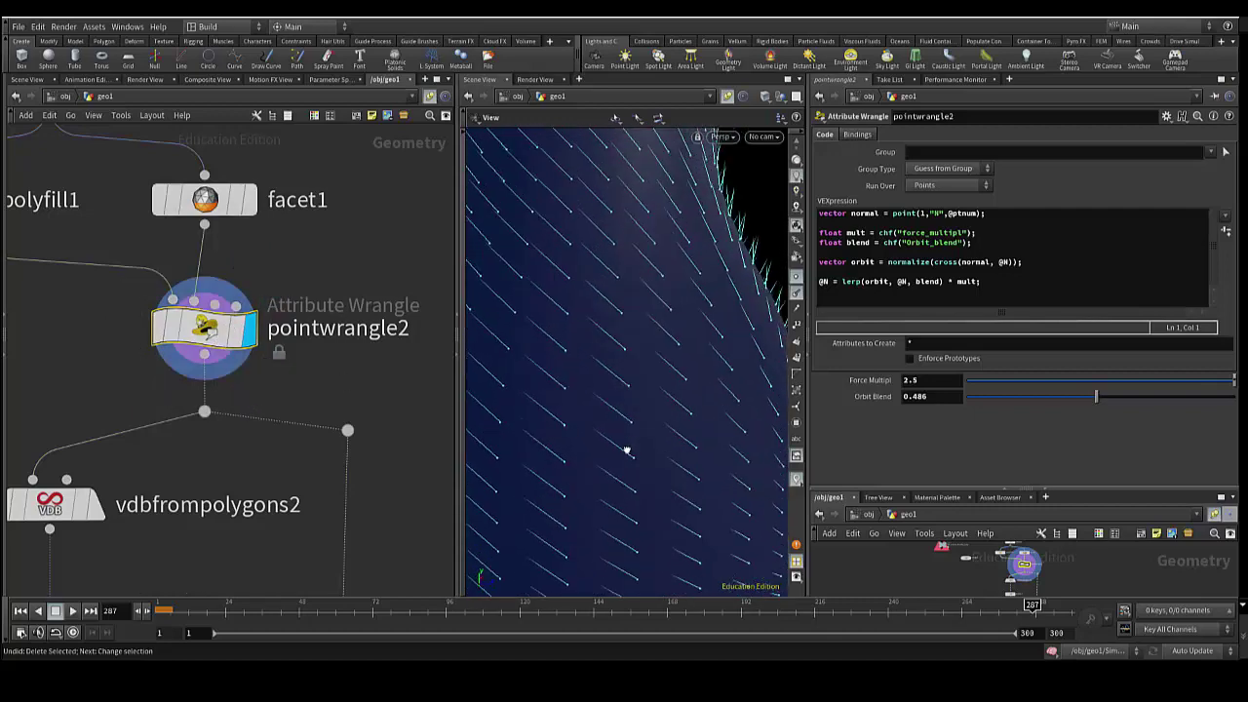
{"action": "scroll", "coordinate": [626, 439], "scroll_direction": "up", "scroll_amount": 2}
{"action": "scroll", "coordinate": [605, 429], "scroll_direction": "up", "scroll_amount": 2}
{"action": "scroll", "coordinate": [590, 419], "scroll_direction": "up", "scroll_amount": 2}
{"action": "scroll", "coordinate": [616, 419], "scroll_direction": "down", "scroll_amount": 2}
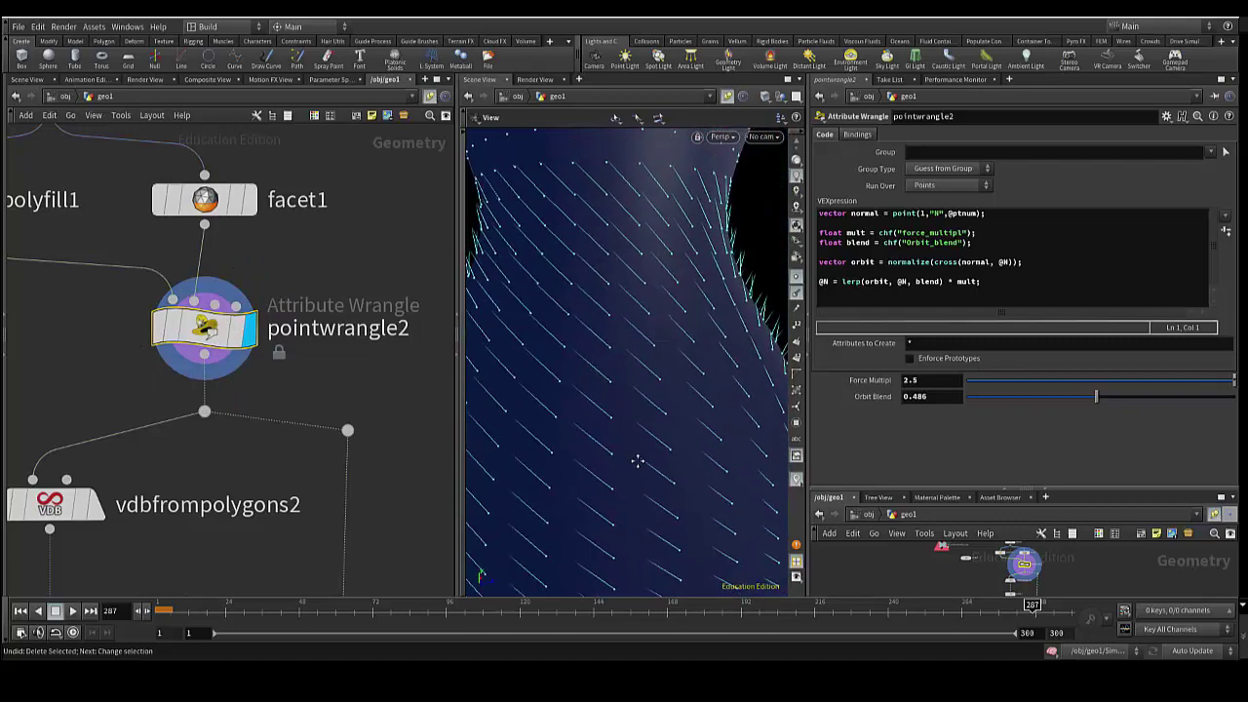
{"action": "scroll", "coordinate": [620, 423], "scroll_direction": "down", "scroll_amount": 1}
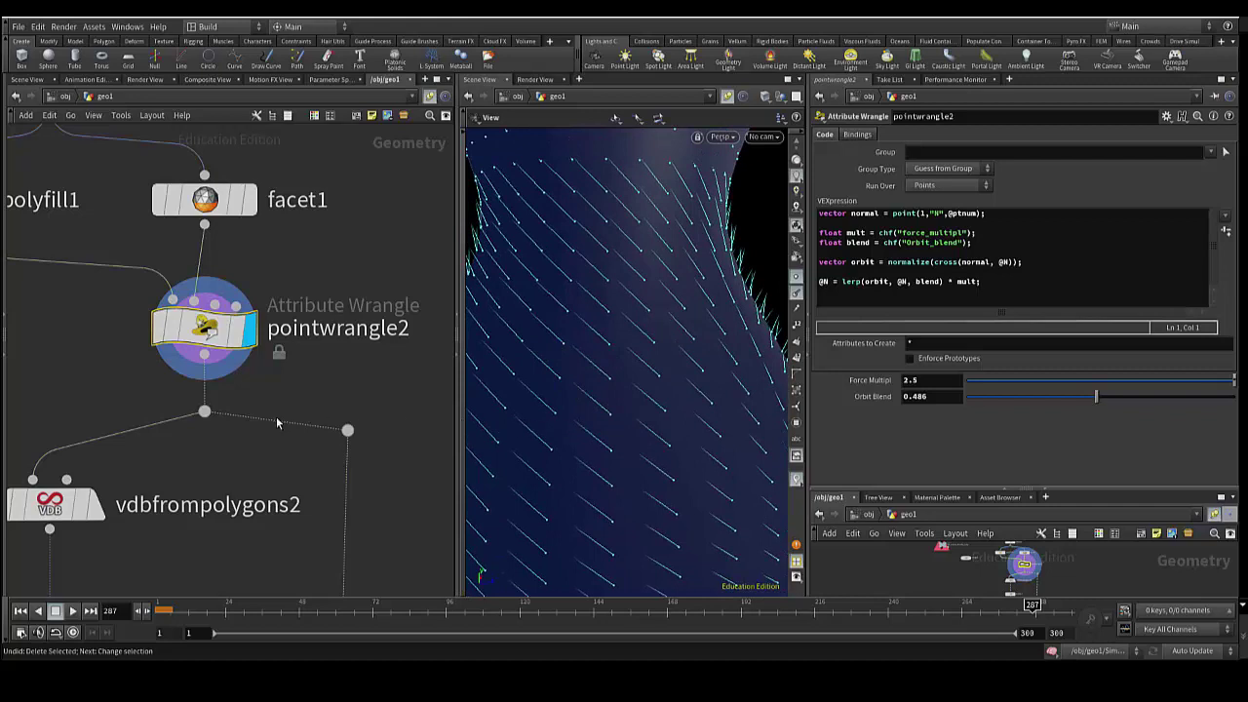
{"action": "middle_click_drag", "start_coordinate": [234, 452], "coordinate": [336, 321]}
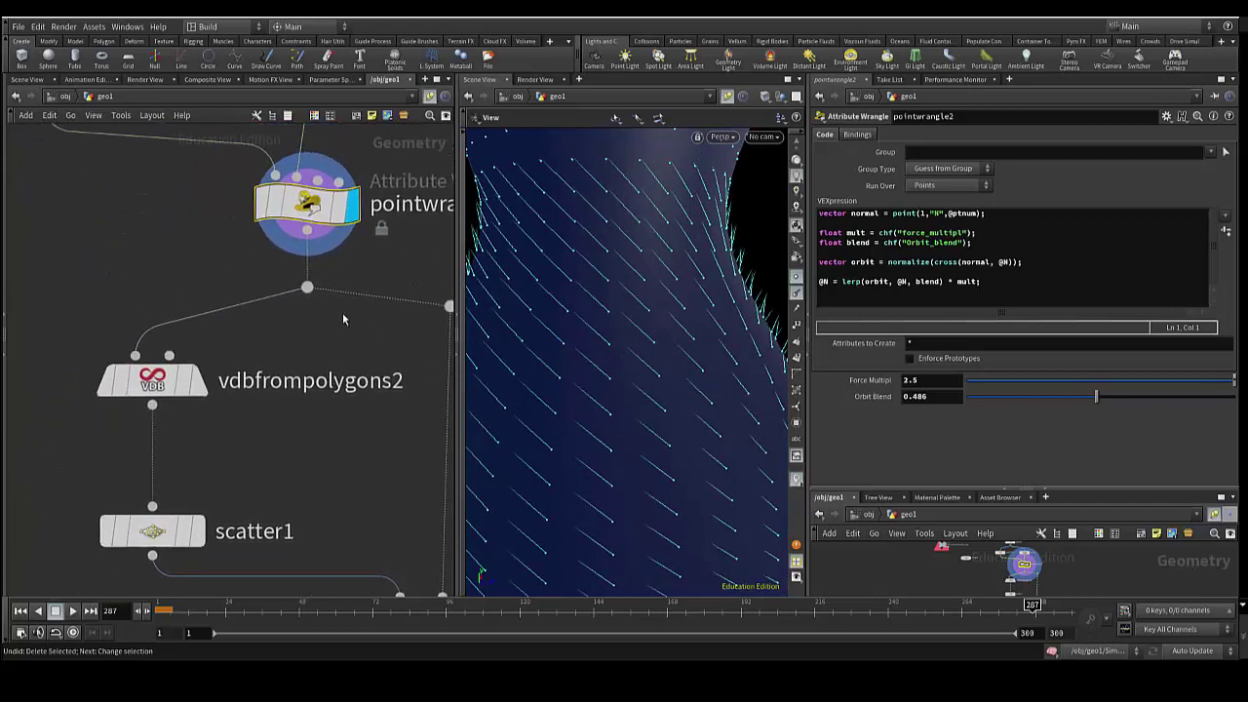
{"action": "middle_click_drag", "start_coordinate": [259, 275], "coordinate": [277, 416]}
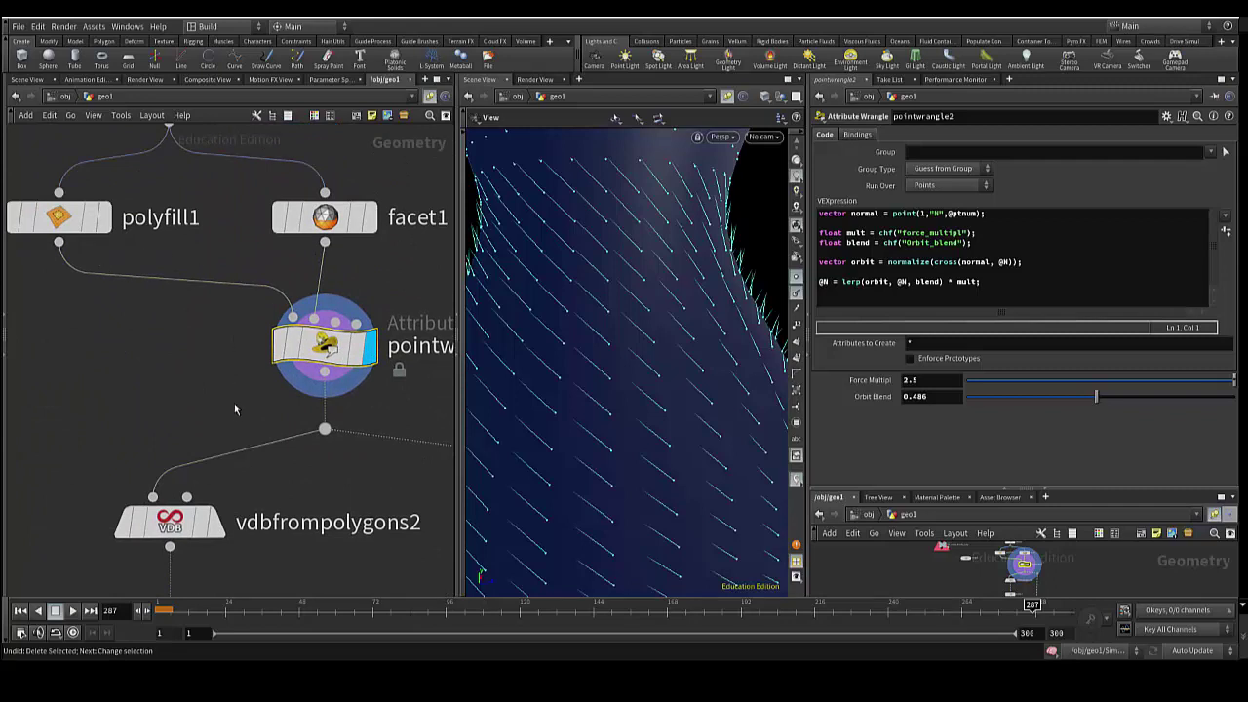
{"action": "middle_click_drag", "start_coordinate": [371, 298], "coordinate": [333, 197]}
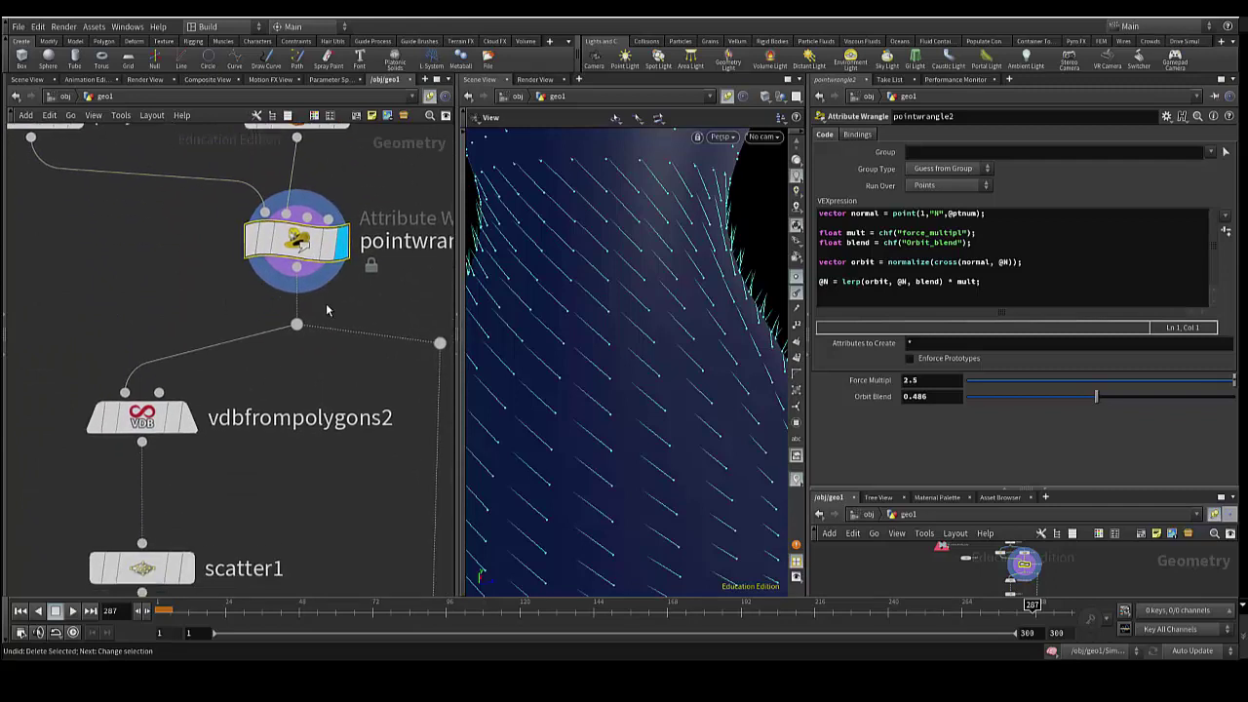
{"action": "middle_click_drag", "start_coordinate": [237, 409], "coordinate": [237, 299]}
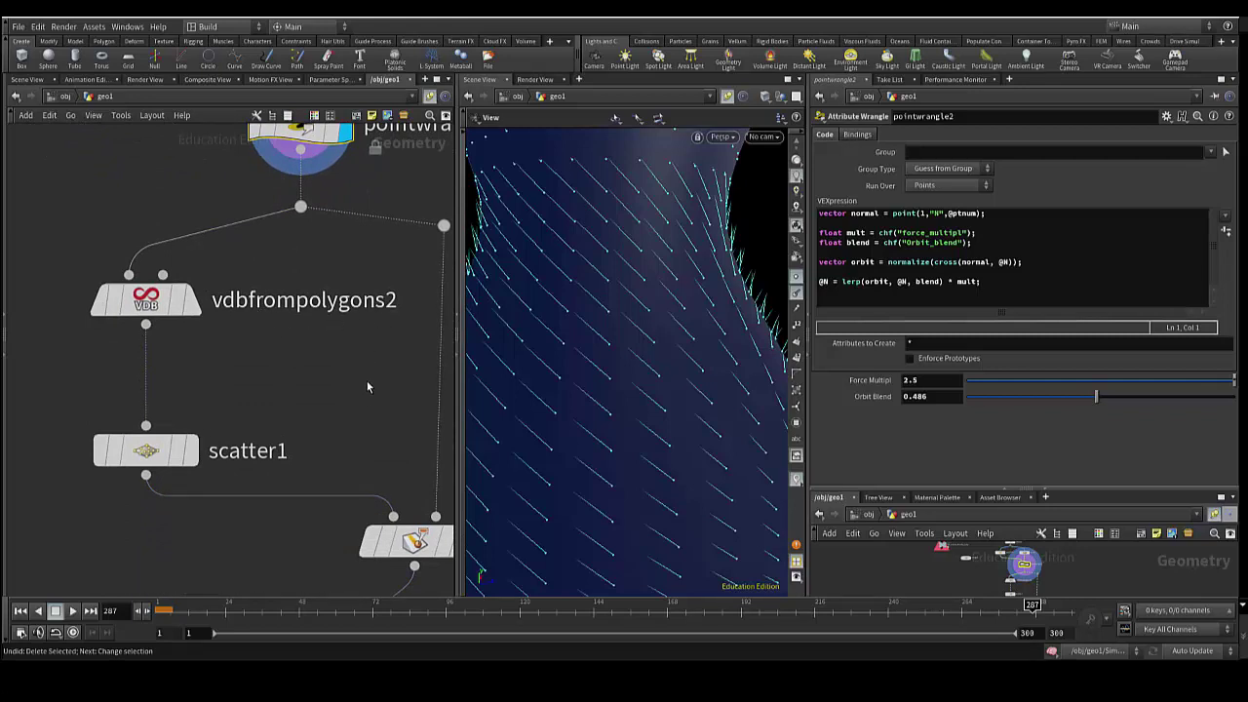
{"action": "mouse_move", "coordinate": [367, 380]}
{"action": "middle_mouse_down"}
{"action": "mouse_move", "coordinate": [332, 368]}
{"action": "mouse_move", "coordinate": [278, 301]}
{"action": "mouse_move", "coordinate": [200, 292]}
{"action": "mouse_move", "coordinate": [320, 328]}
{"action": "middle_mouse_up"}
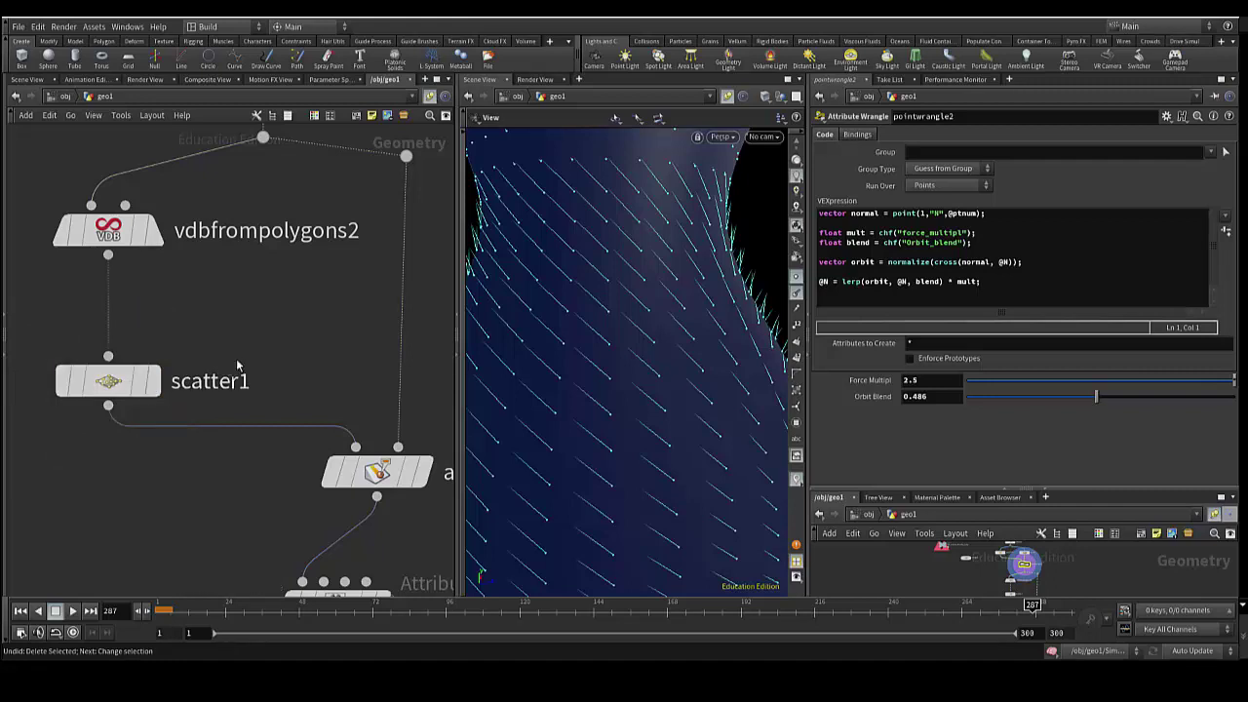
{"action": "mouse_move", "coordinate": [315, 389]}
{"action": "middle_mouse_down"}
{"action": "mouse_move", "coordinate": [248, 365]}
{"action": "mouse_move", "coordinate": [195, 303]}
{"action": "mouse_move", "coordinate": [251, 381]}
{"action": "mouse_move", "coordinate": [153, 323]}
{"action": "mouse_move", "coordinate": [182, 342]}
{"action": "mouse_move", "coordinate": [209, 337]}
{"action": "middle_mouse_up"}
{"action": "middle_click_drag", "start_coordinate": [160, 417], "coordinate": [265, 407]}
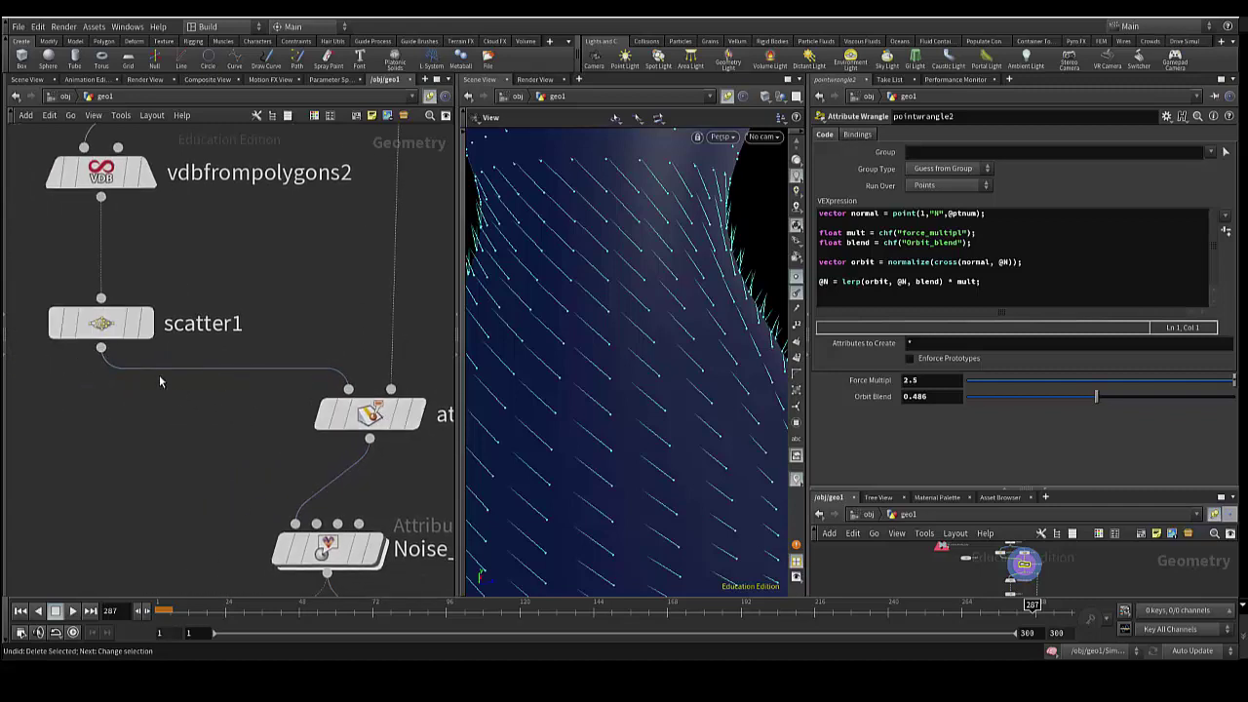
{"action": "middle_click_drag", "start_coordinate": [204, 415], "coordinate": [87, 392]}
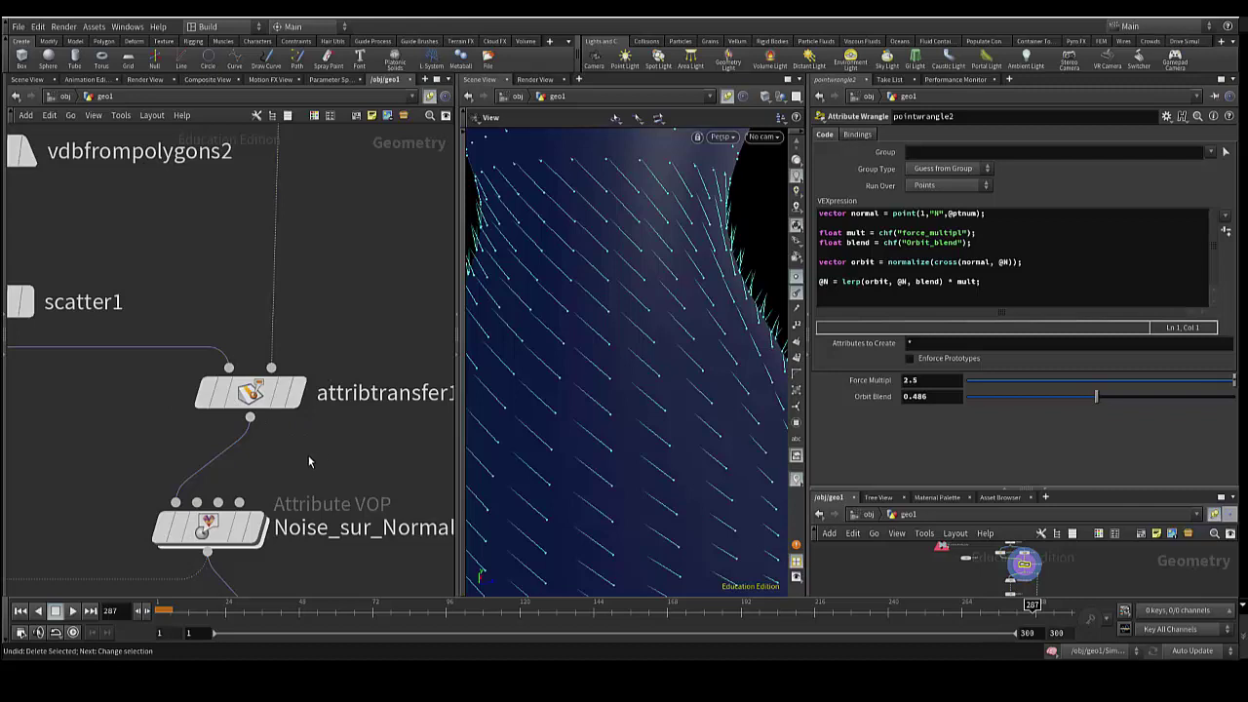
{"action": "middle_click_drag", "start_coordinate": [308, 455], "coordinate": [335, 304]}
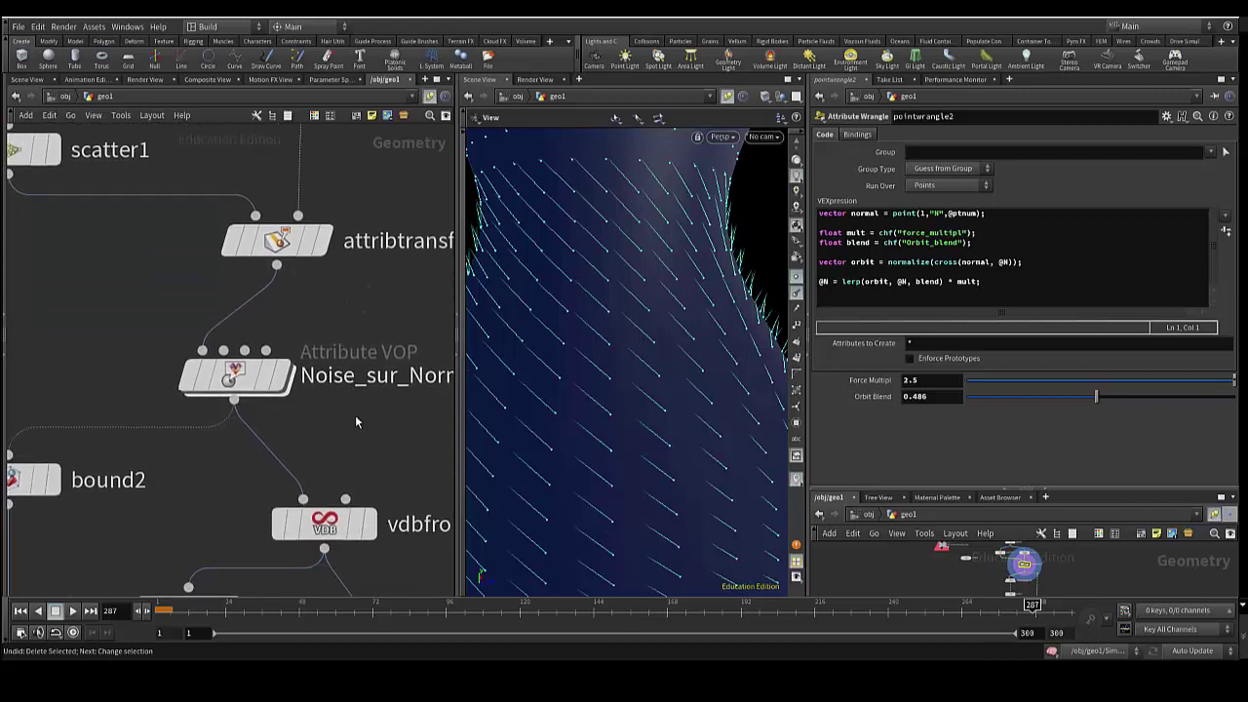
{"action": "scroll", "coordinate": [355, 414], "scroll_direction": "down", "scroll_amount": 3}
{"action": "middle_click_drag", "start_coordinate": [343, 434], "coordinate": [347, 344]}
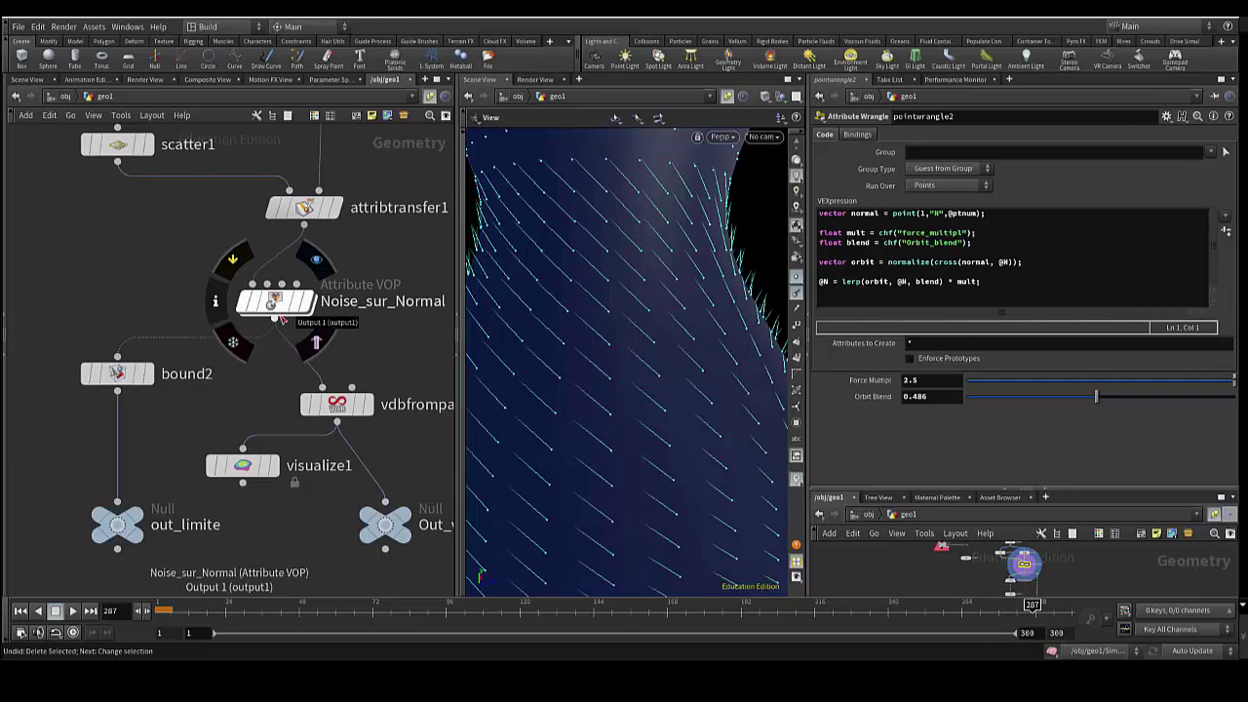
{"action": "key", "text": "f"}
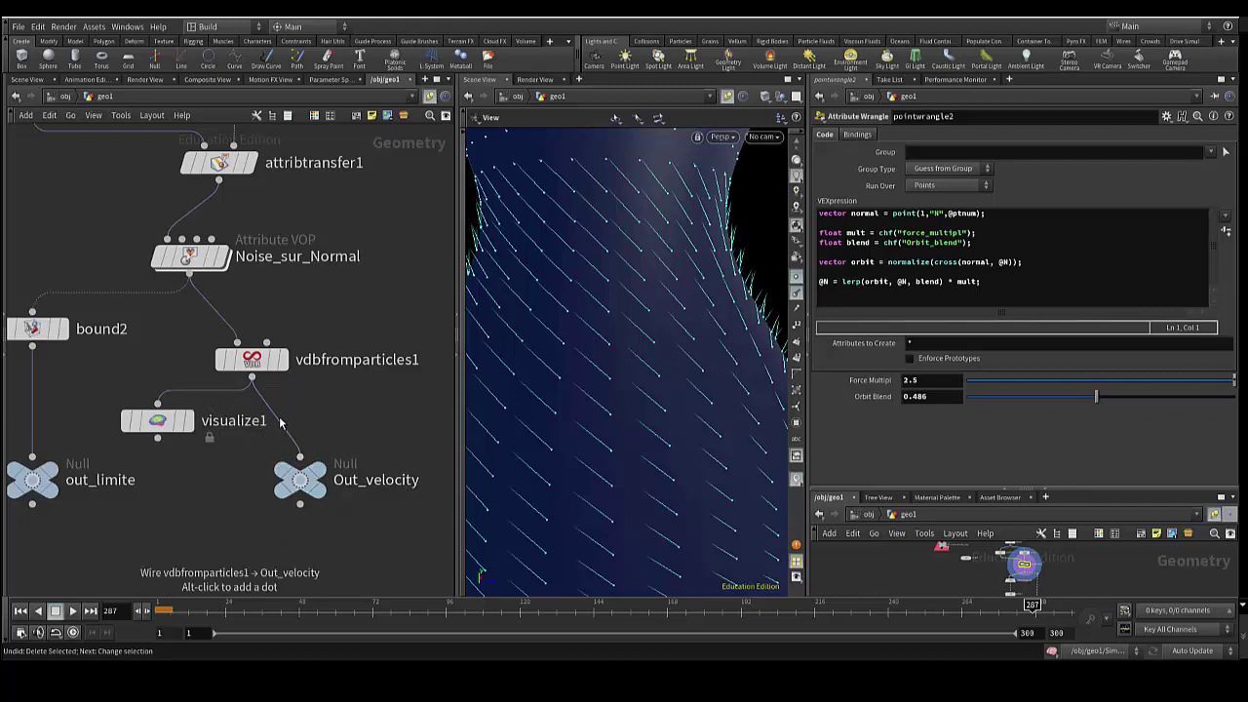
{"action": "mouse_move", "coordinate": [228, 222]}
{"action": "middle_mouse_down"}
{"action": "mouse_move", "coordinate": [269, 340]}
{"action": "mouse_move", "coordinate": [262, 449]}
{"action": "middle_mouse_up"}
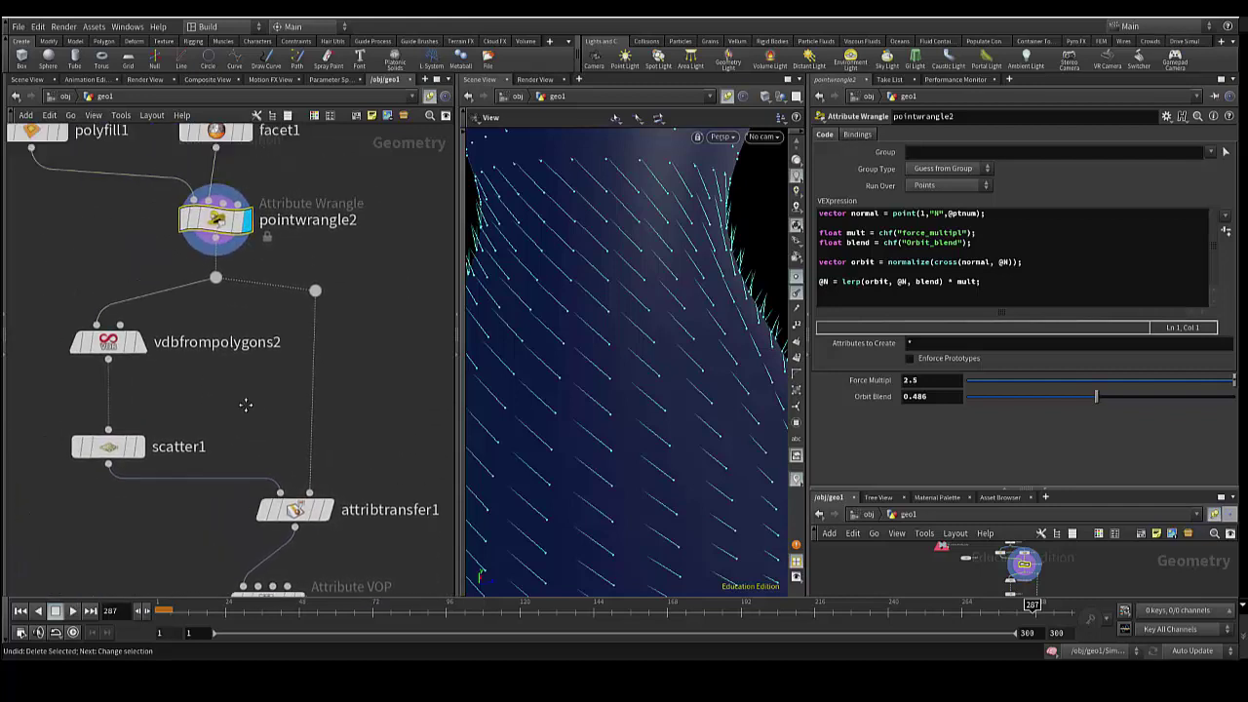
{"action": "middle_click_drag", "start_coordinate": [266, 399], "coordinate": [253, 507]}
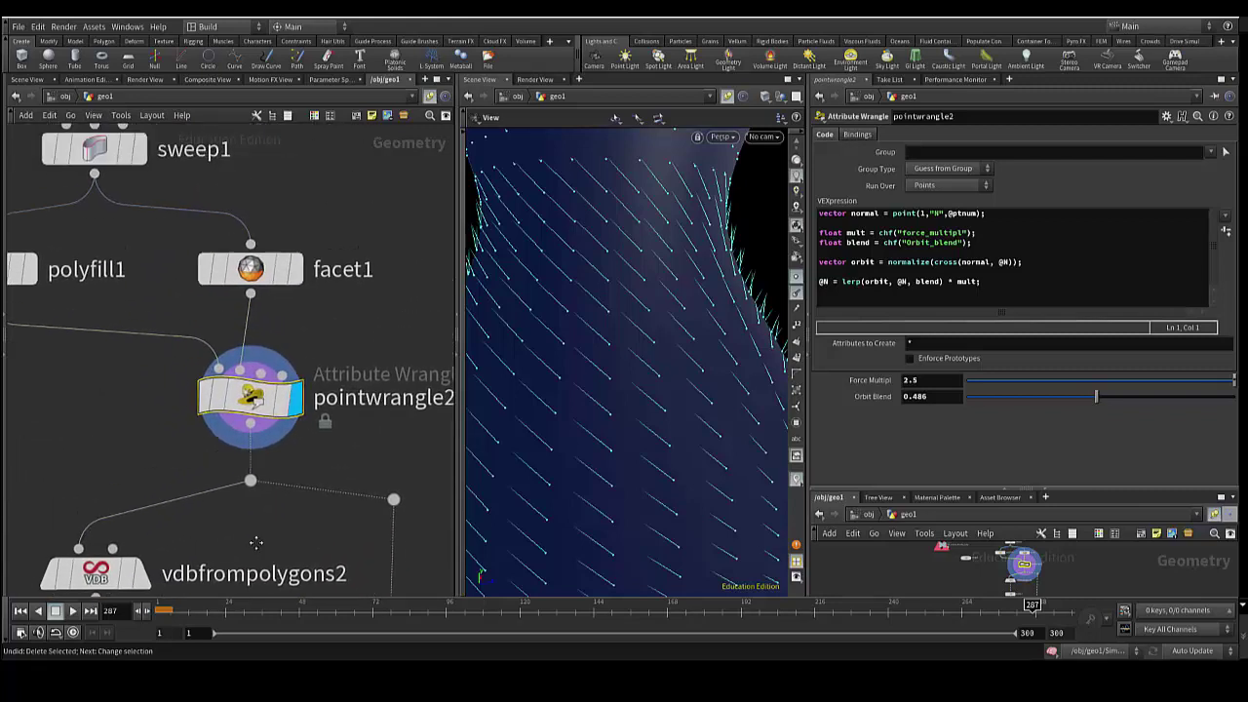
{"action": "scroll", "coordinate": [248, 414], "scroll_direction": "up", "scroll_amount": 1}
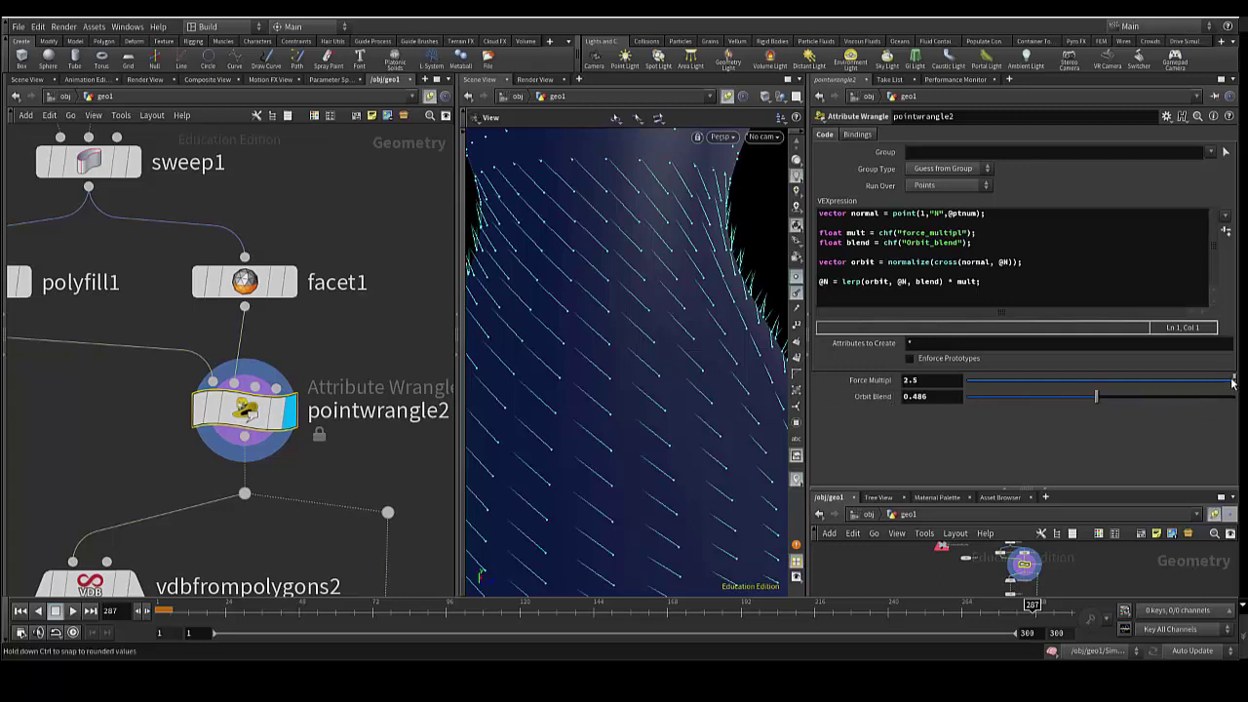
Set pointwrangle2's Force Multiplier to 2.8 and lower Orbit Blend to about 0.325.
{"action": "mouse_move", "coordinate": [1232, 380]}
{"action": "left_mouse_down"}
{"action": "mouse_move", "coordinate": [1042, 403]}
{"action": "mouse_move", "coordinate": [1234, 397]}
{"action": "left_mouse_up"}
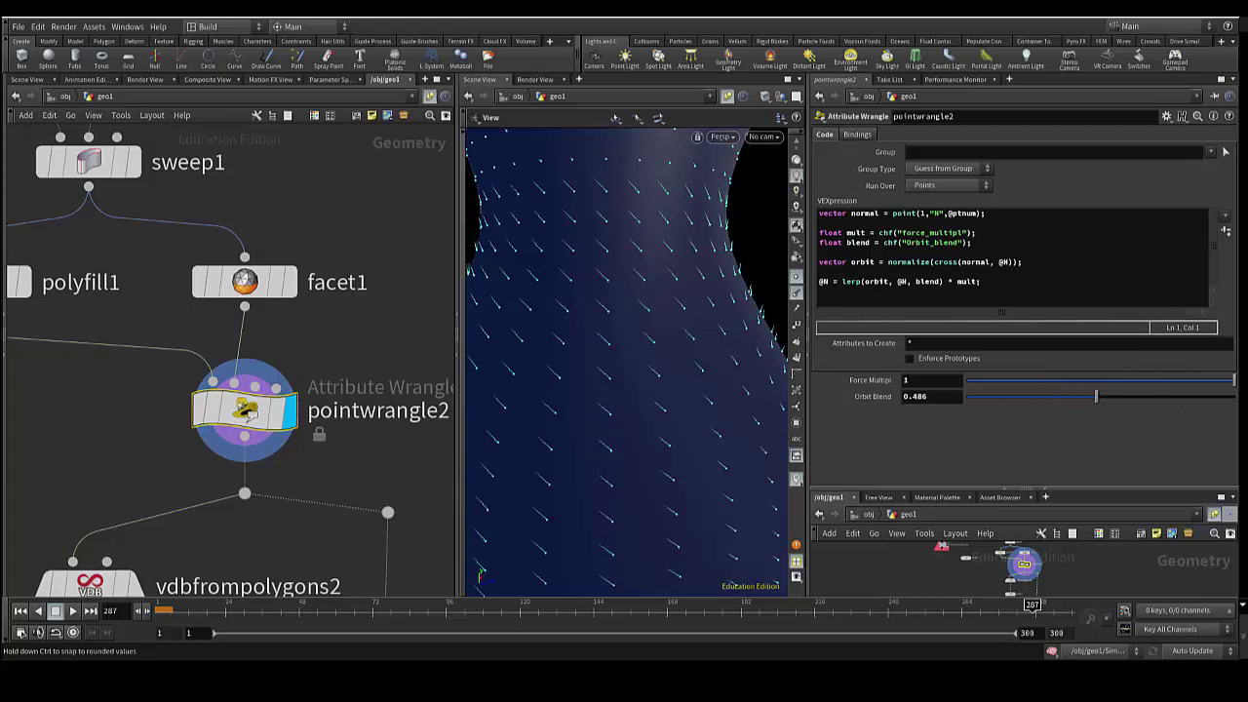
{"action": "left_click", "coordinate": [946, 380]}
{"action": "left_click_drag", "start_coordinate": [947, 380], "coordinate": [901, 381]}
{"action": "type", "text": "2.8"}
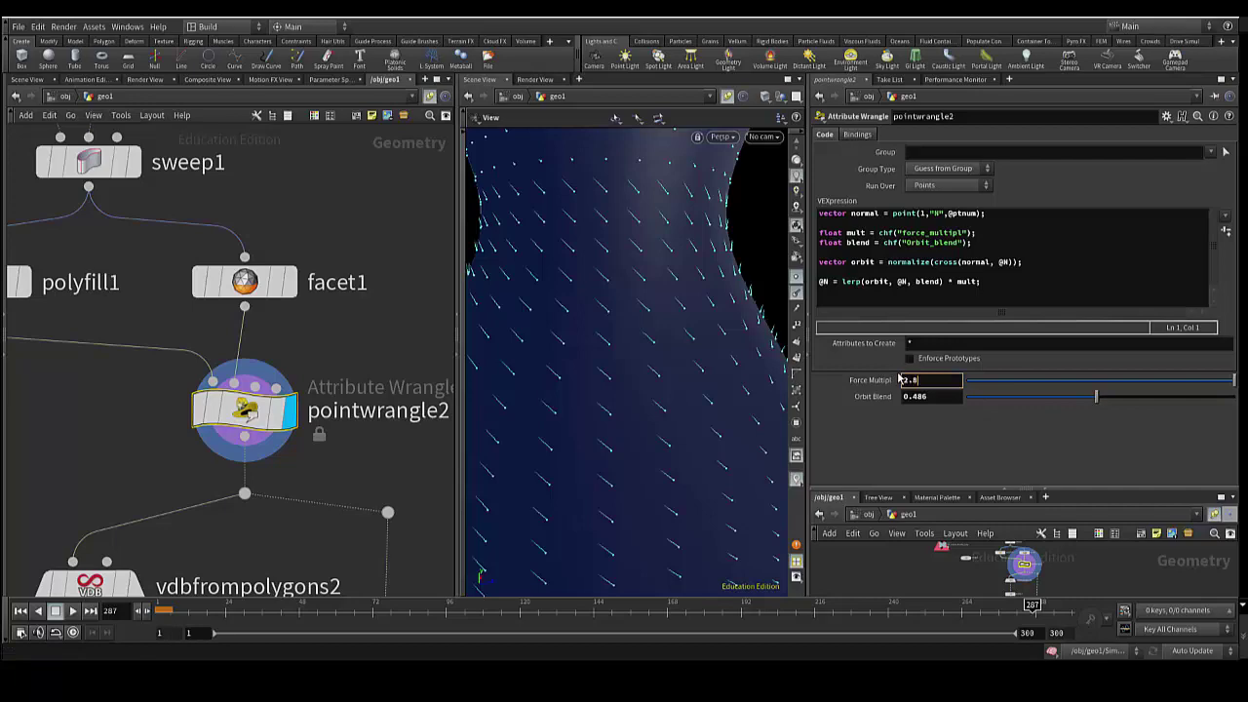
{"action": "key", "text": "Return"}
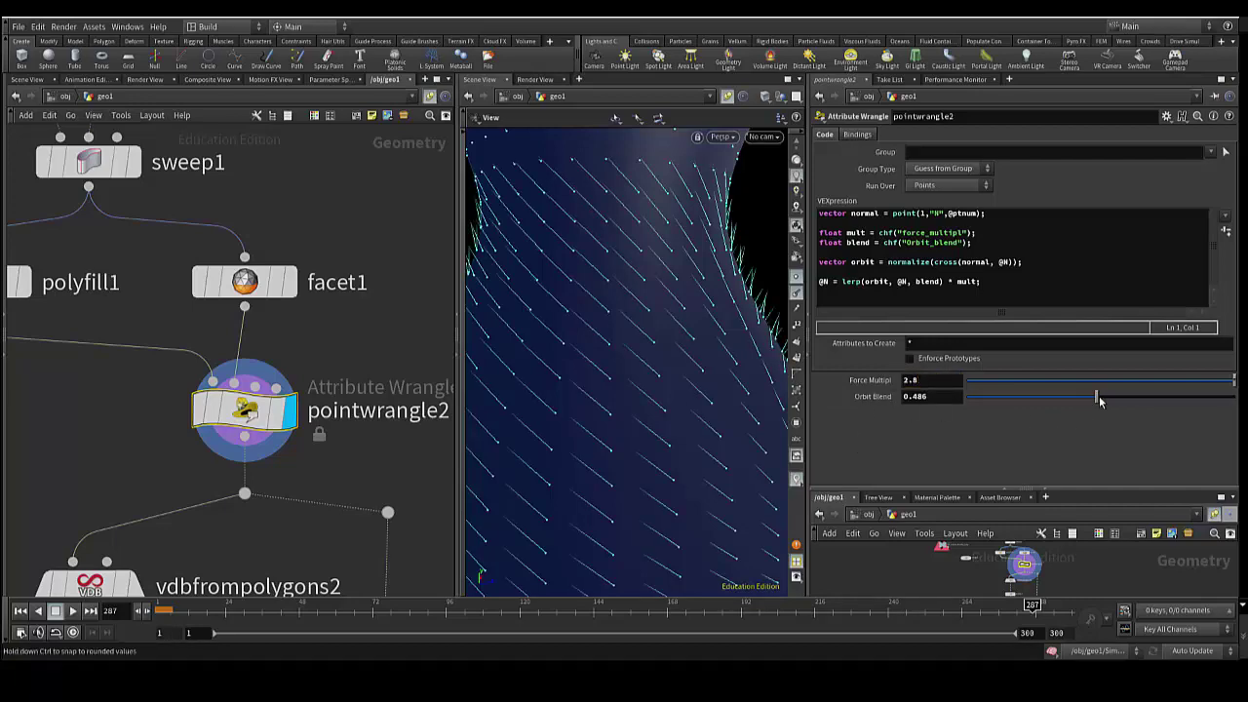
{"action": "mouse_move", "coordinate": [1096, 397]}
{"action": "left_mouse_down"}
{"action": "mouse_move", "coordinate": [1043, 411]}
{"action": "mouse_move", "coordinate": [1155, 425]}
{"action": "left_mouse_up"}
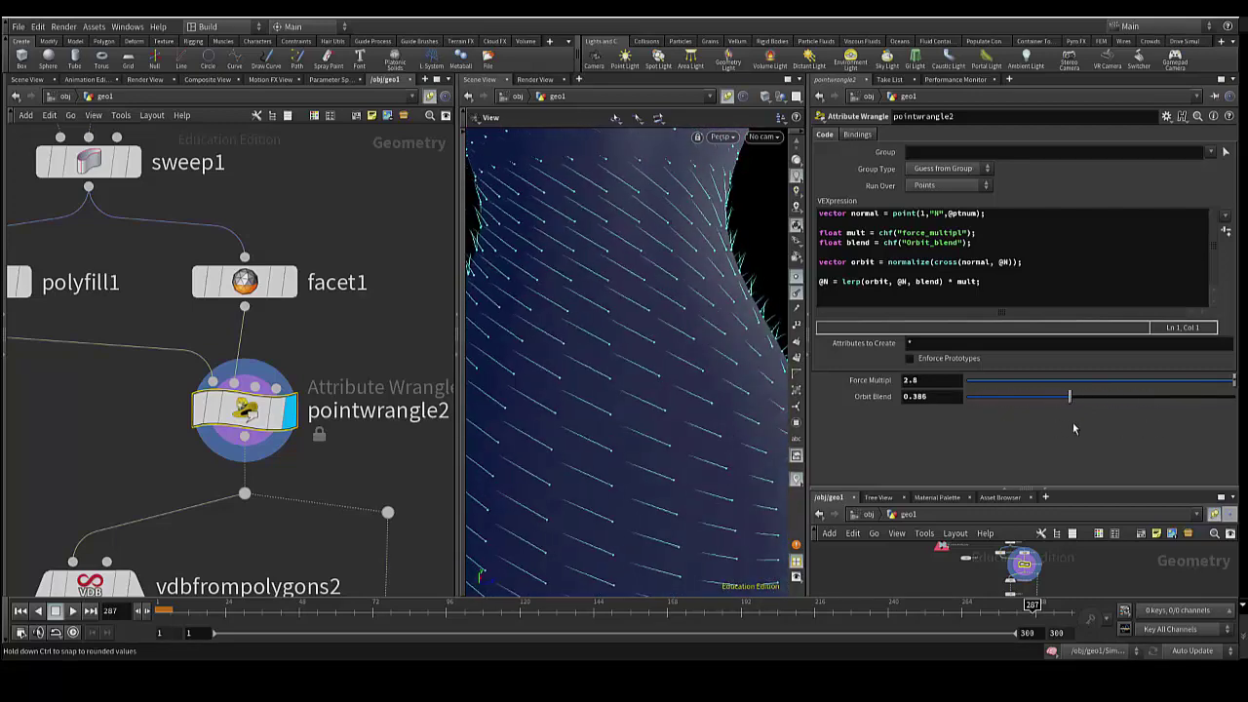
{"action": "left_click_drag", "start_coordinate": [1154, 425], "coordinate": [1046, 421]}
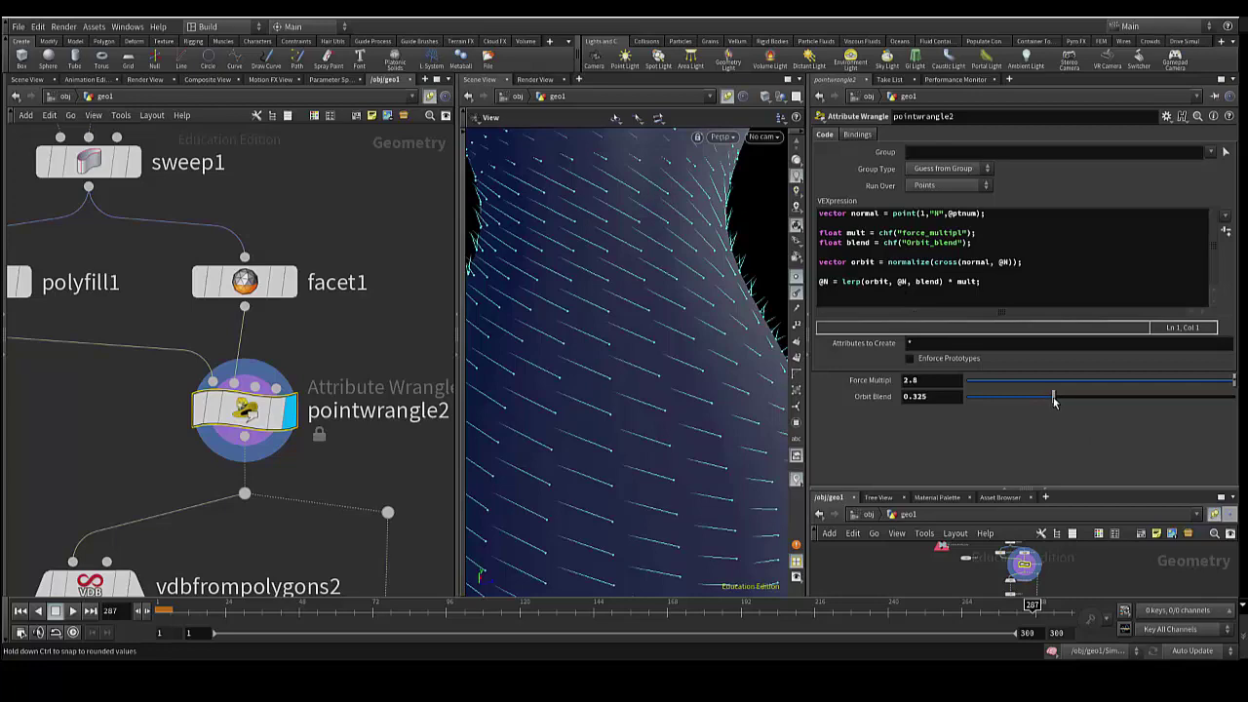
Sweep Orbit Blend to 1, then 0, then settle it at 0.379 for diagonal swirls.
{"action": "mouse_move", "coordinate": [1052, 399]}
{"action": "left_mouse_down"}
{"action": "mouse_move", "coordinate": [1030, 396]}
{"action": "mouse_move", "coordinate": [1156, 395]}
{"action": "mouse_move", "coordinate": [1241, 429]}
{"action": "left_mouse_up"}
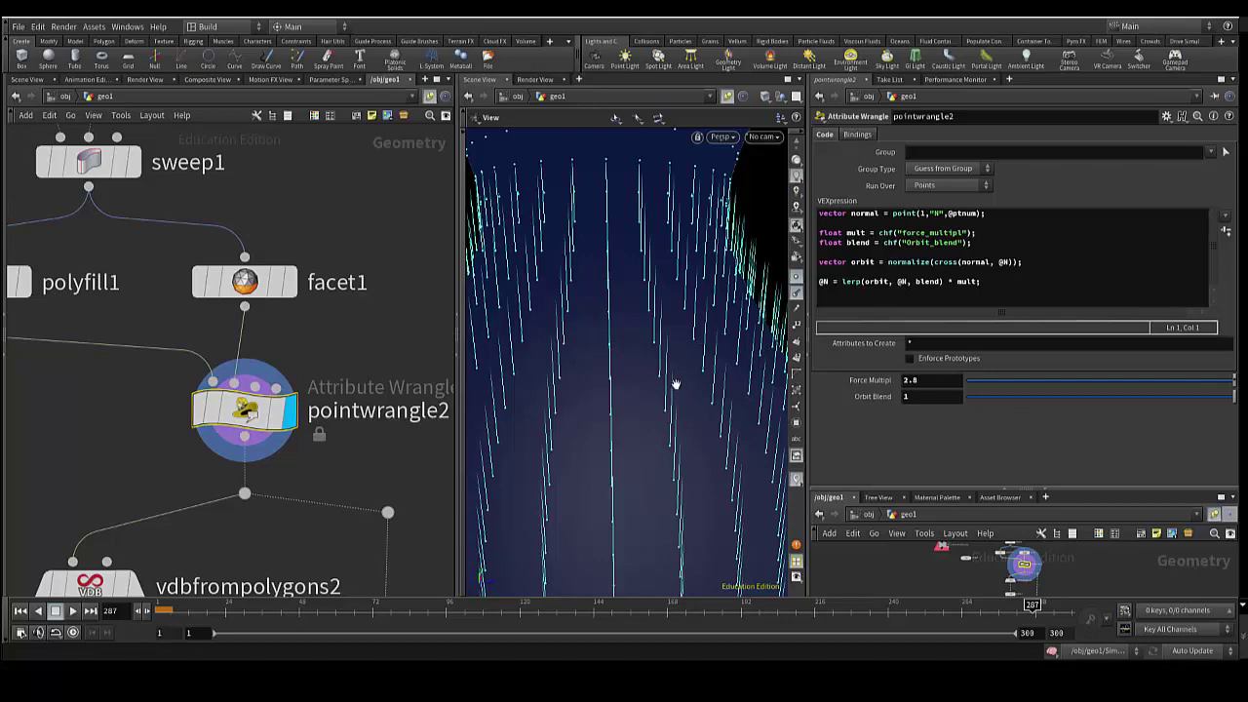
{"action": "left_click_drag", "start_coordinate": [1004, 401], "coordinate": [918, 397]}
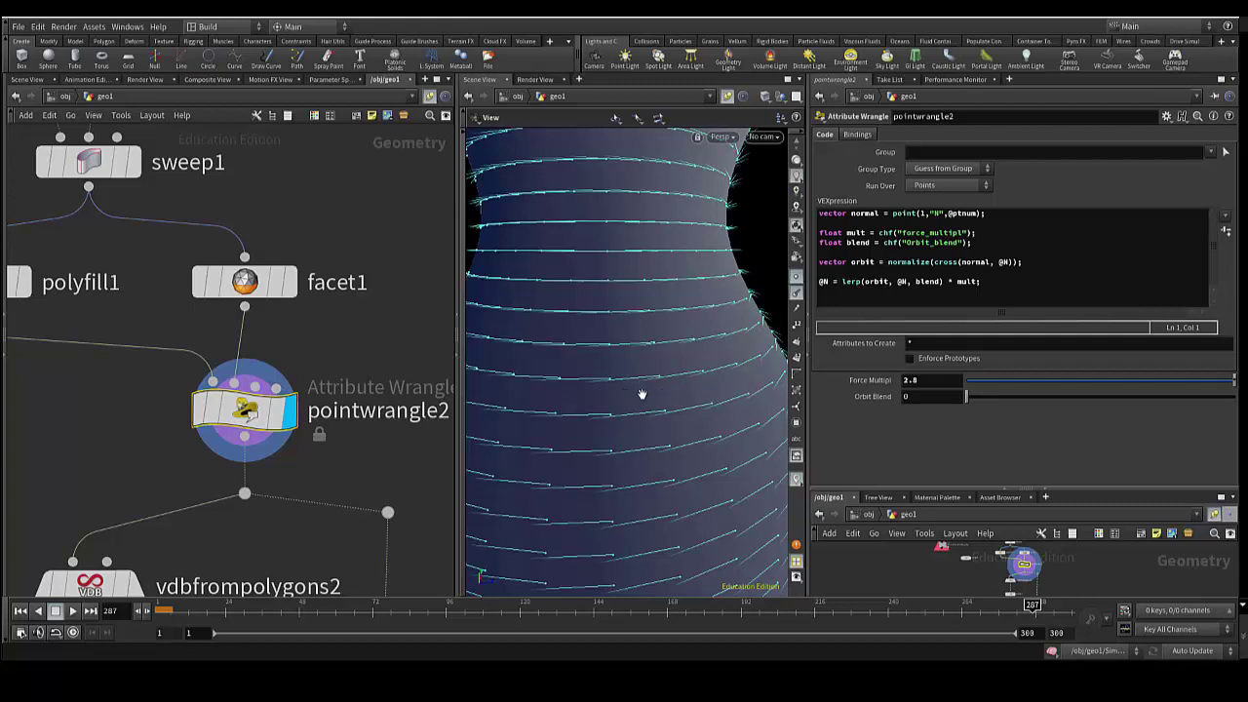
{"action": "mouse_move", "coordinate": [965, 410]}
{"action": "left_mouse_down"}
{"action": "mouse_move", "coordinate": [1240, 413]}
{"action": "mouse_move", "coordinate": [968, 419]}
{"action": "mouse_move", "coordinate": [1079, 422]}
{"action": "mouse_move", "coordinate": [1045, 396]}
{"action": "left_mouse_up"}
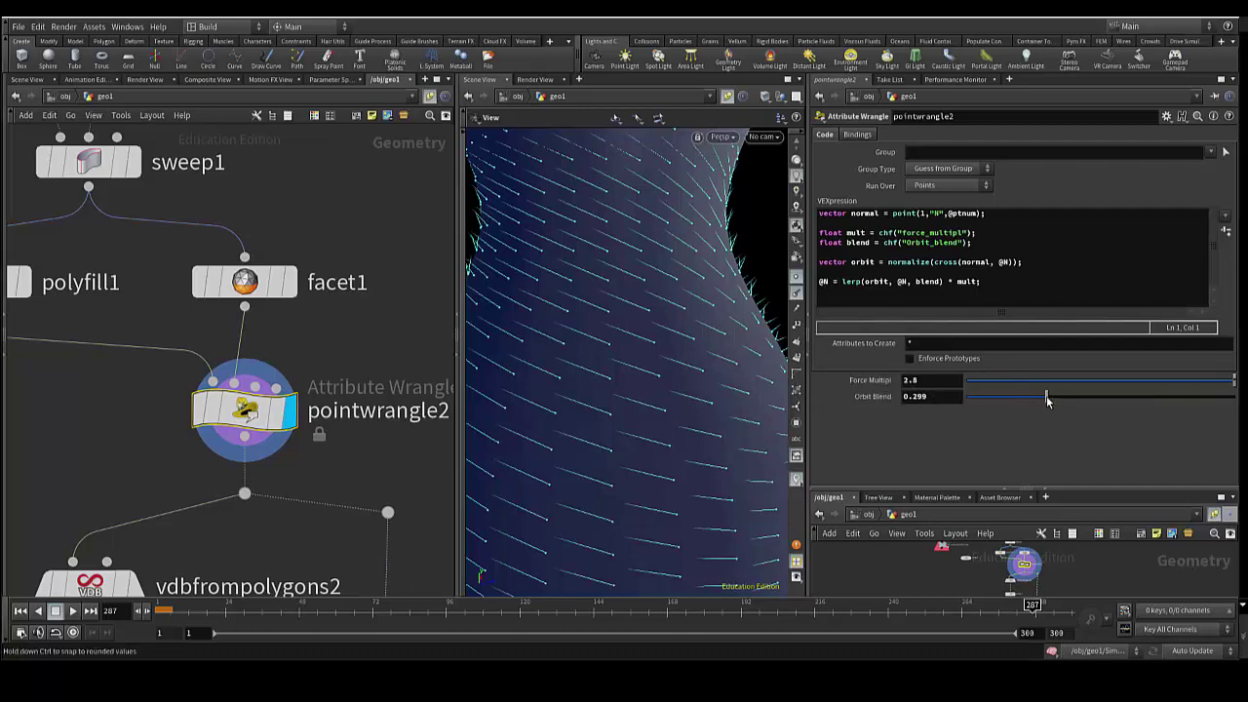
{"action": "mouse_move", "coordinate": [1045, 396]}
{"action": "left_mouse_down"}
{"action": "mouse_move", "coordinate": [1031, 397]}
{"action": "mouse_move", "coordinate": [1209, 404]}
{"action": "mouse_move", "coordinate": [1001, 417]}
{"action": "left_mouse_up"}
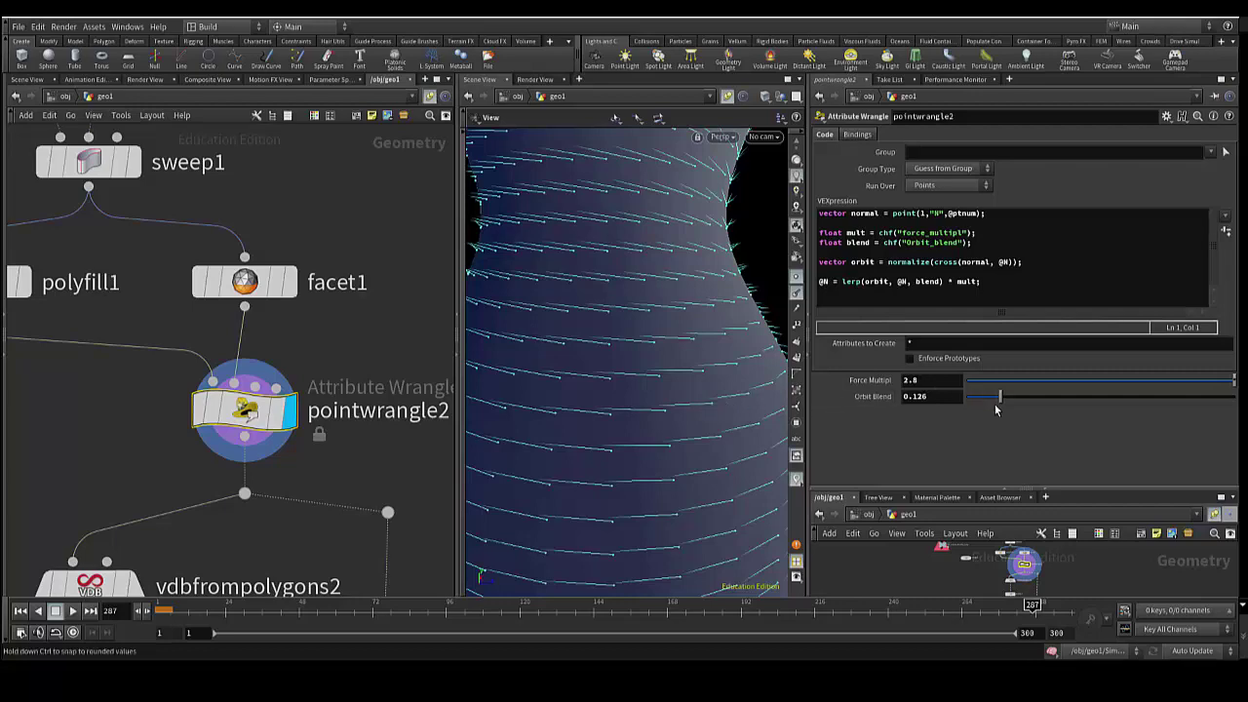
{"action": "left_click_drag", "start_coordinate": [1001, 400], "coordinate": [1067, 398]}
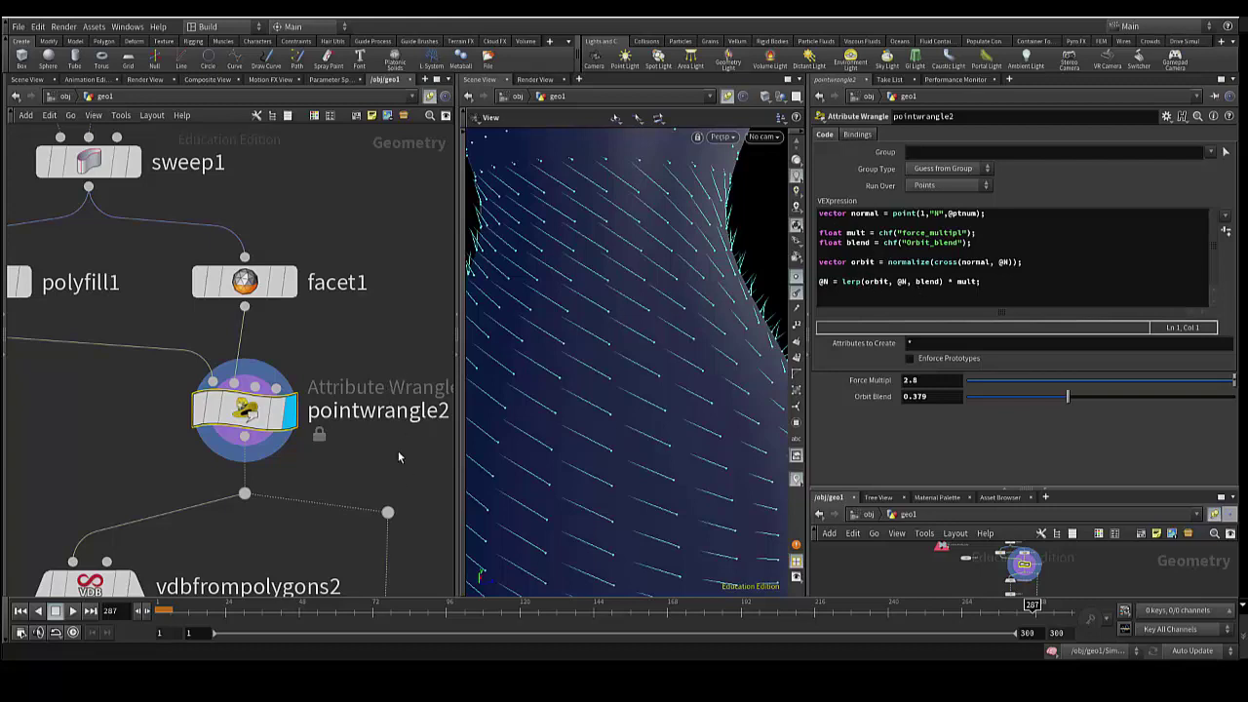
{"action": "middle_click_drag", "start_coordinate": [404, 430], "coordinate": [383, 257]}
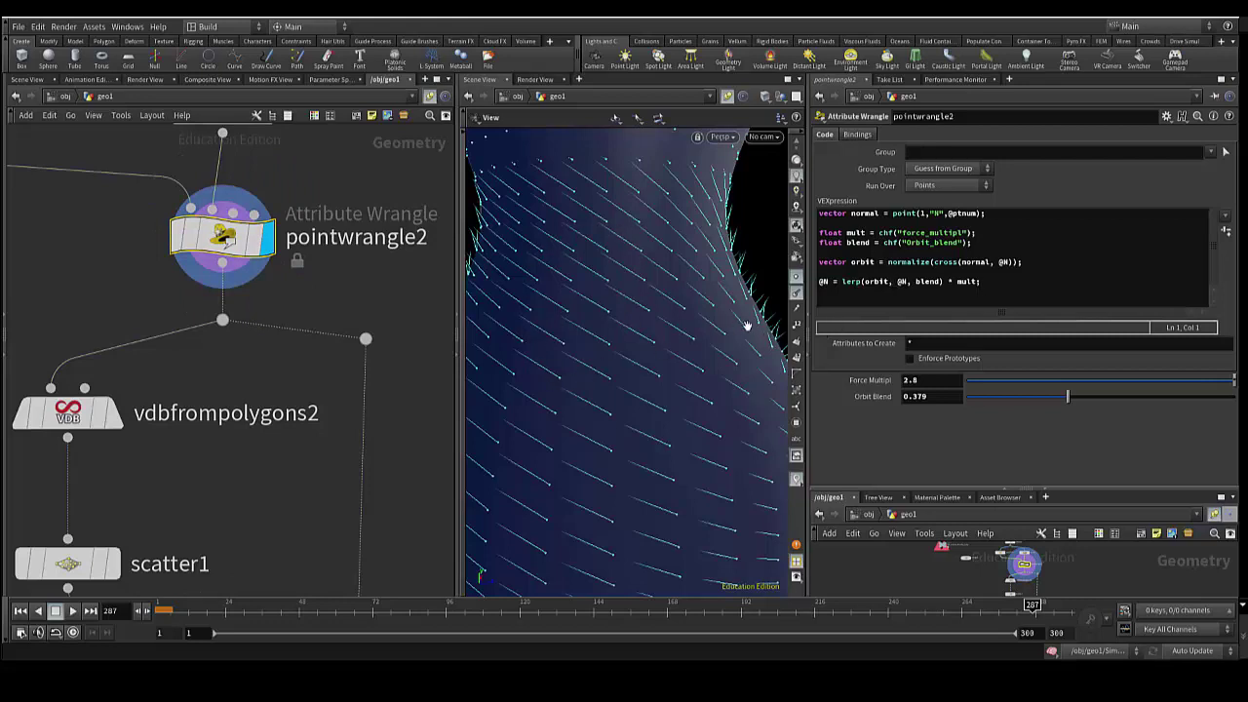
Select the final @N line of pointwrangle2's VEX code to inspect it.
{"action": "mouse_move", "coordinate": [821, 280]}
{"action": "left_mouse_down"}
{"action": "mouse_move", "coordinate": [993, 278]}
{"action": "mouse_move", "coordinate": [815, 282]}
{"action": "left_mouse_up"}
{"action": "left_click", "coordinate": [998, 279]}
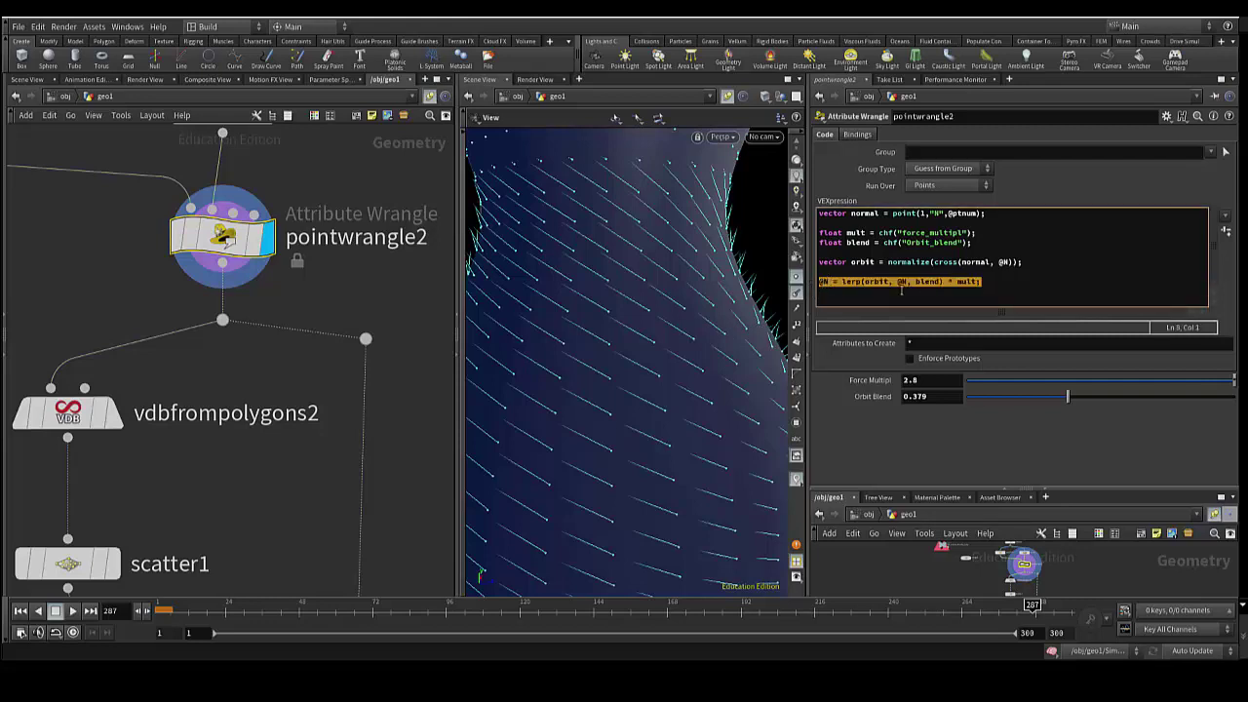
{"action": "left_click", "coordinate": [1024, 297]}
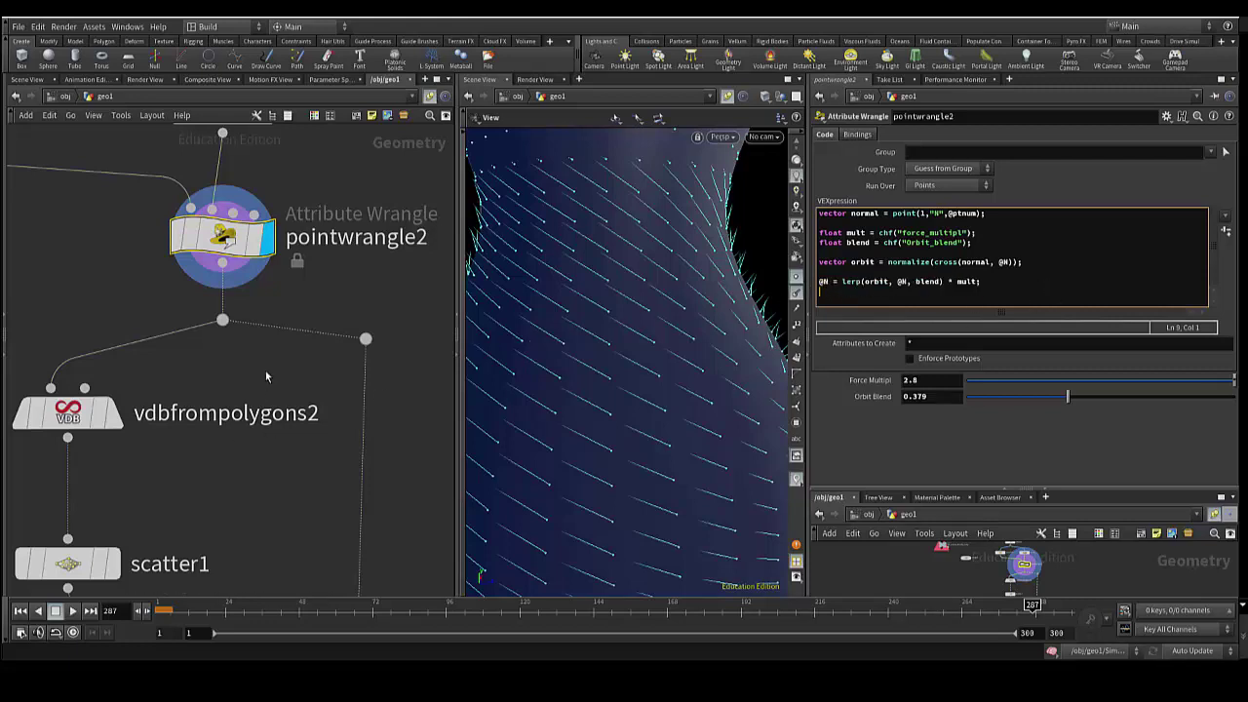
Show attribtransfer1's conditions: Kernel Radius 10, Max Sample Count 20, Distance Threshold 10, Blend Width 0.
{"action": "middle_click_drag", "start_coordinate": [272, 372], "coordinate": [327, 381]}
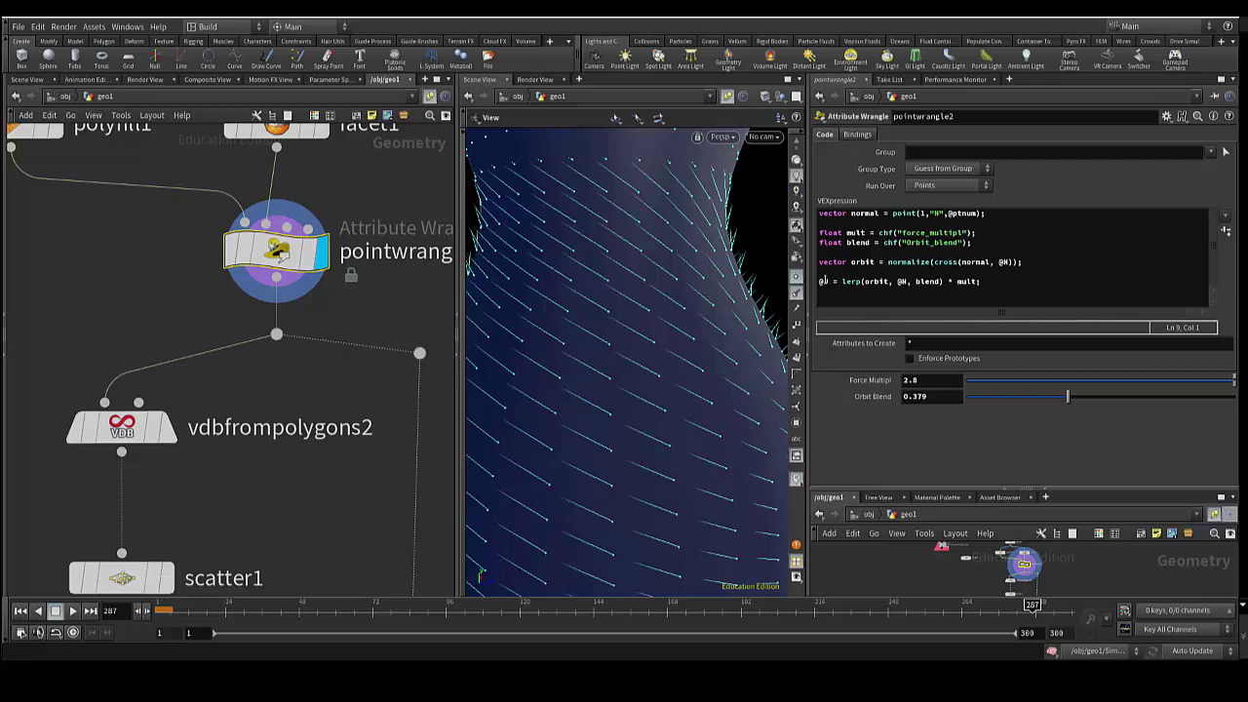
{"action": "scroll", "coordinate": [329, 399], "scroll_direction": "down", "scroll_amount": 1}
{"action": "scroll", "coordinate": [322, 350], "scroll_direction": "down", "scroll_amount": 2}
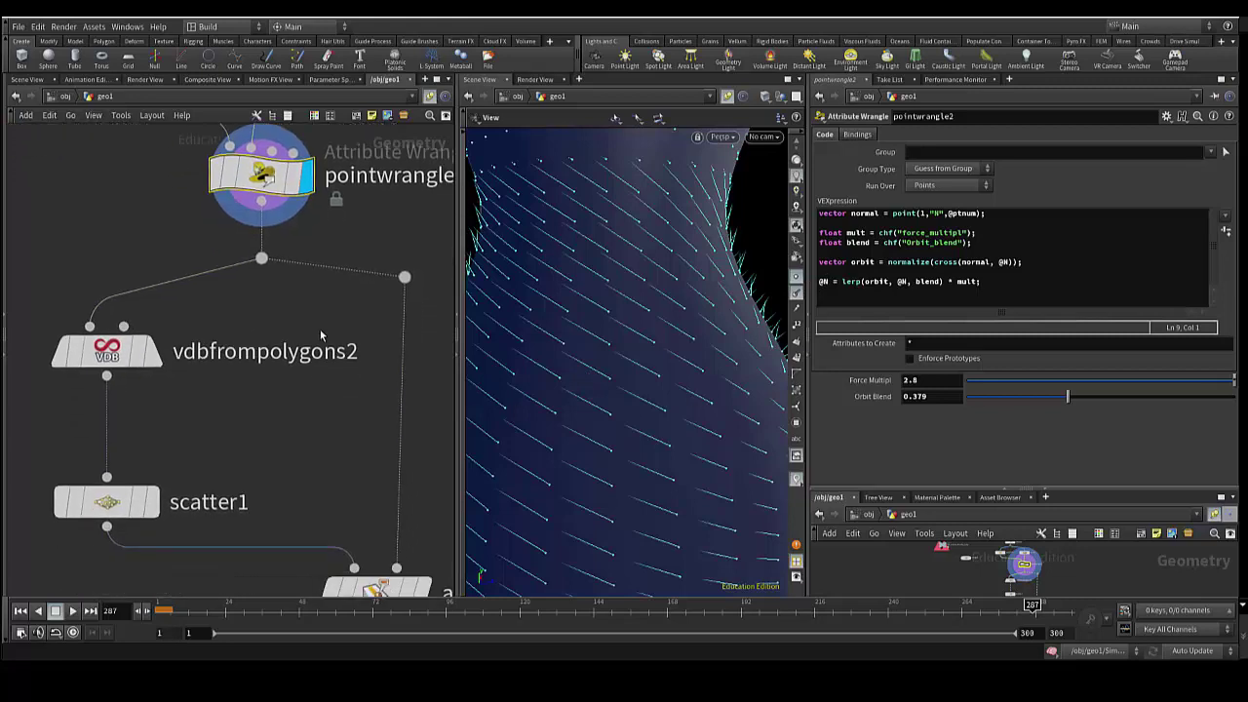
{"action": "scroll", "coordinate": [322, 336], "scroll_direction": "down", "scroll_amount": 1}
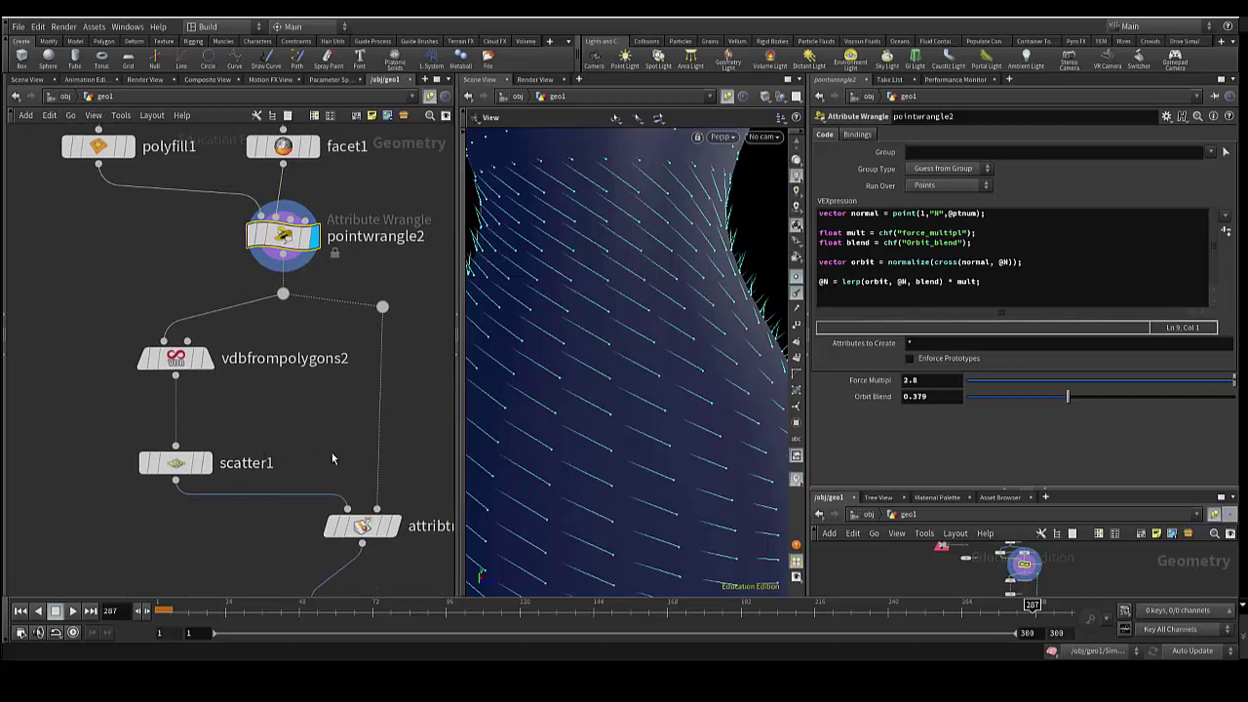
{"action": "mouse_move", "coordinate": [331, 452]}
{"action": "middle_mouse_down"}
{"action": "mouse_move", "coordinate": [320, 361]}
{"action": "mouse_move", "coordinate": [269, 385]}
{"action": "mouse_move", "coordinate": [278, 397]}
{"action": "middle_mouse_up"}
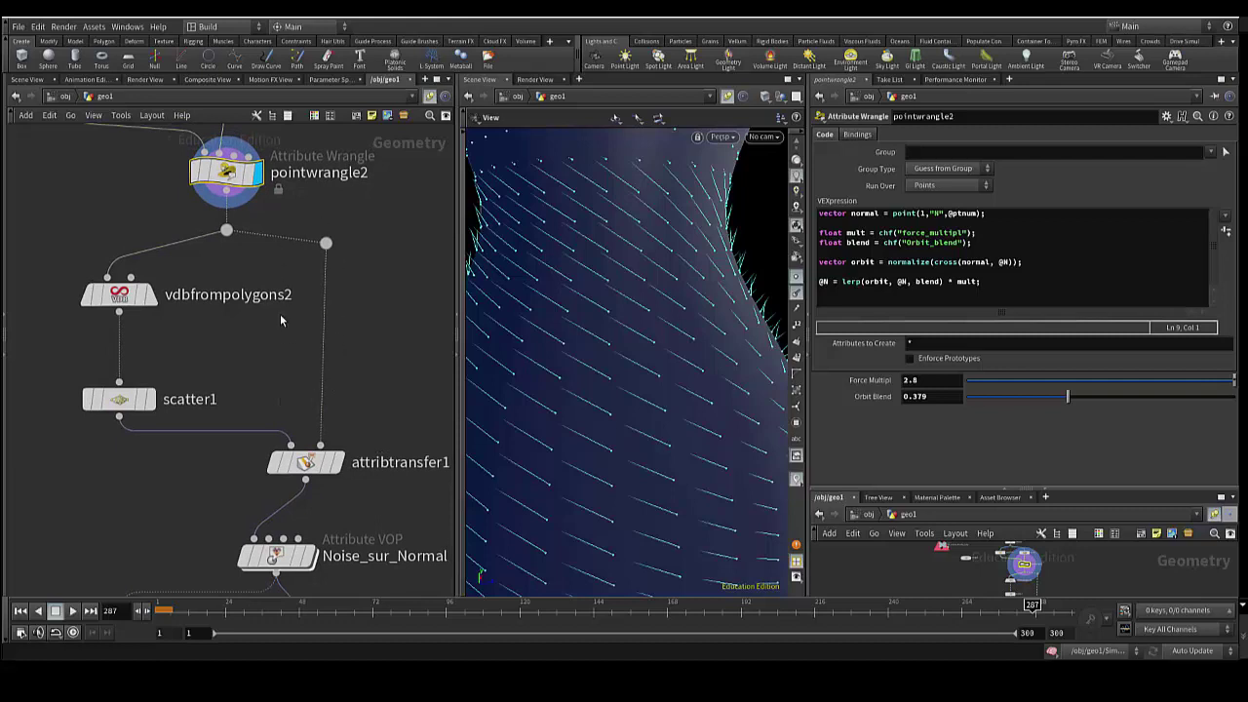
{"action": "mouse_move", "coordinate": [279, 351]}
{"action": "middle_mouse_down"}
{"action": "mouse_move", "coordinate": [321, 348]}
{"action": "mouse_move", "coordinate": [277, 325]}
{"action": "middle_mouse_up"}
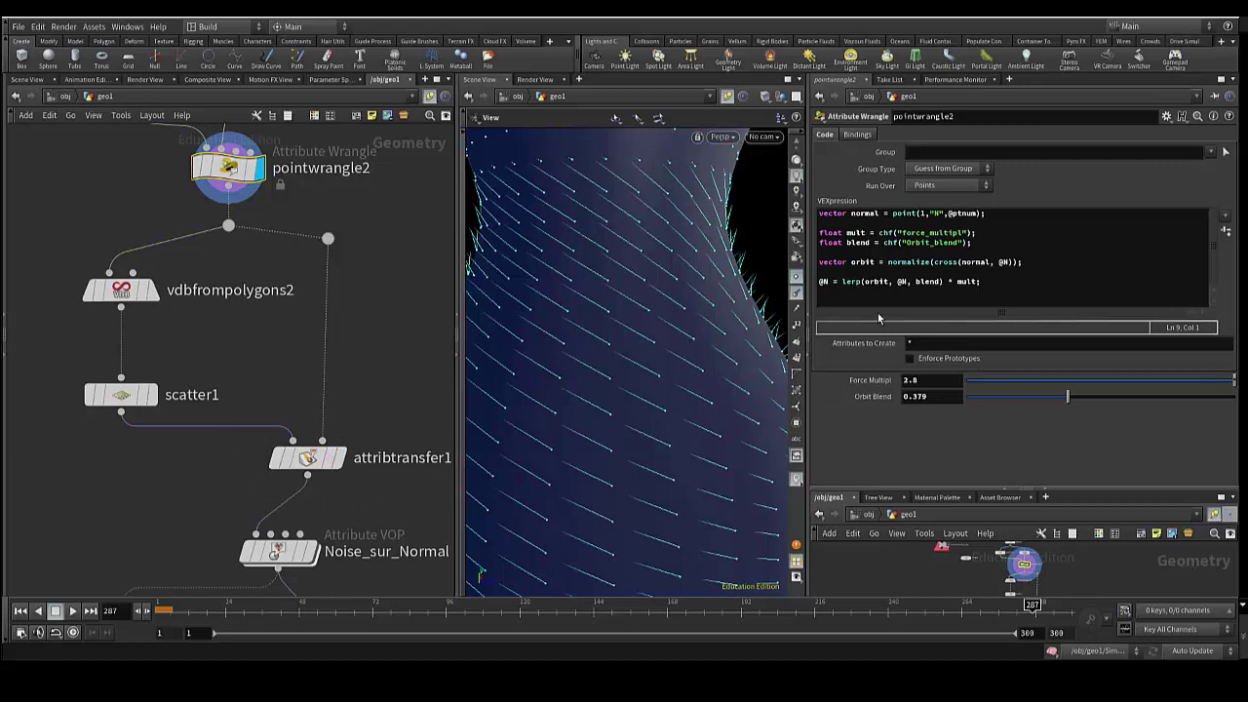
{"action": "middle_click_drag", "start_coordinate": [374, 489], "coordinate": [334, 480]}
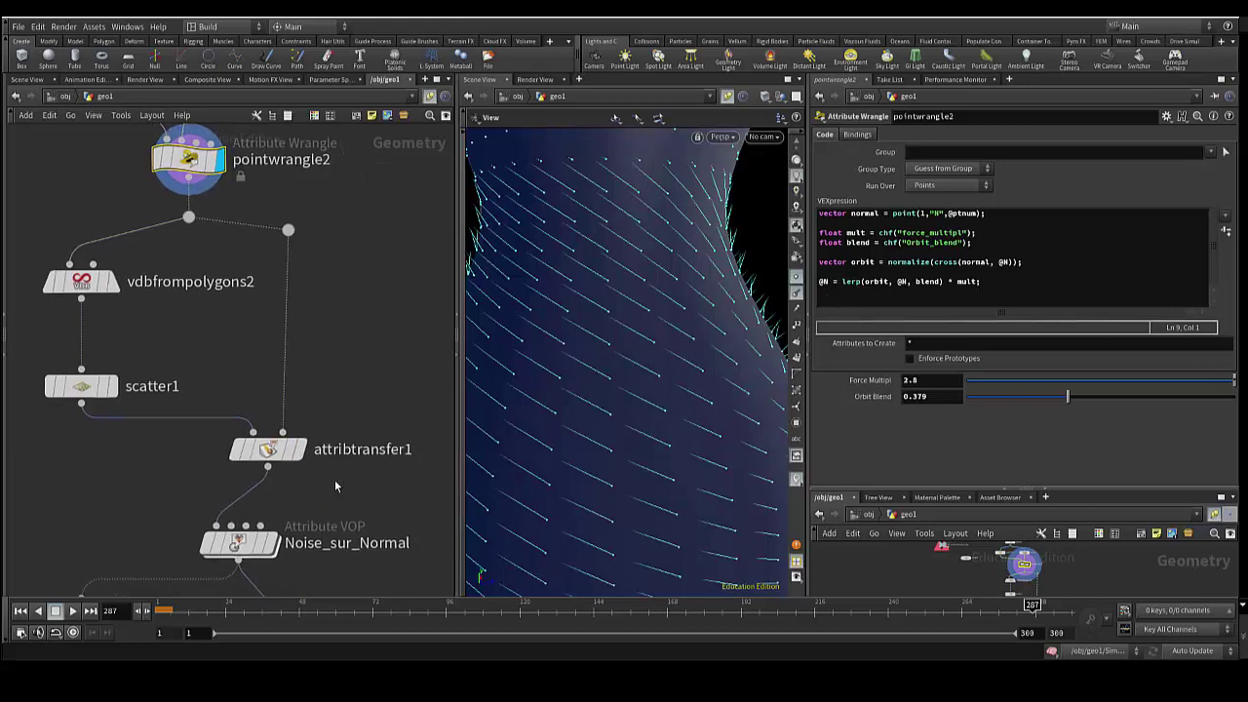
{"action": "left_click", "coordinate": [275, 454]}
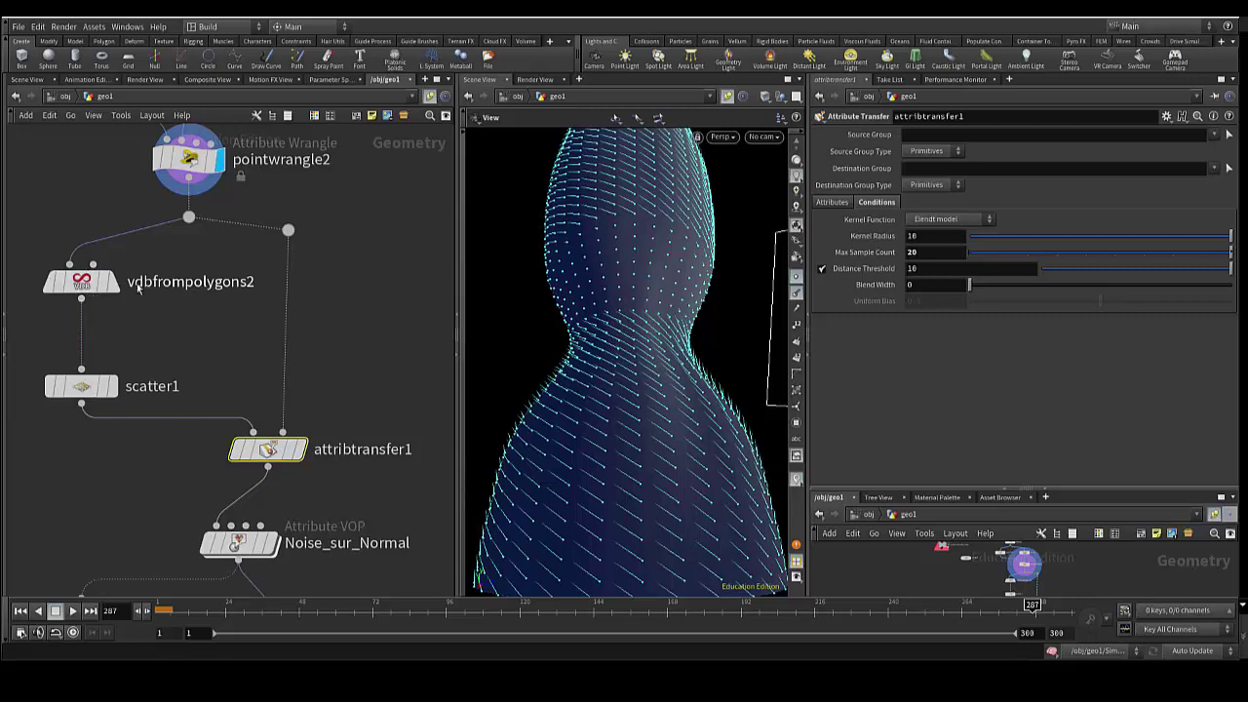
Open vdbfrompolygons2's parameters and type 0.02 into its 0.01 Voxel Size field.
{"action": "left_click", "coordinate": [84, 283]}
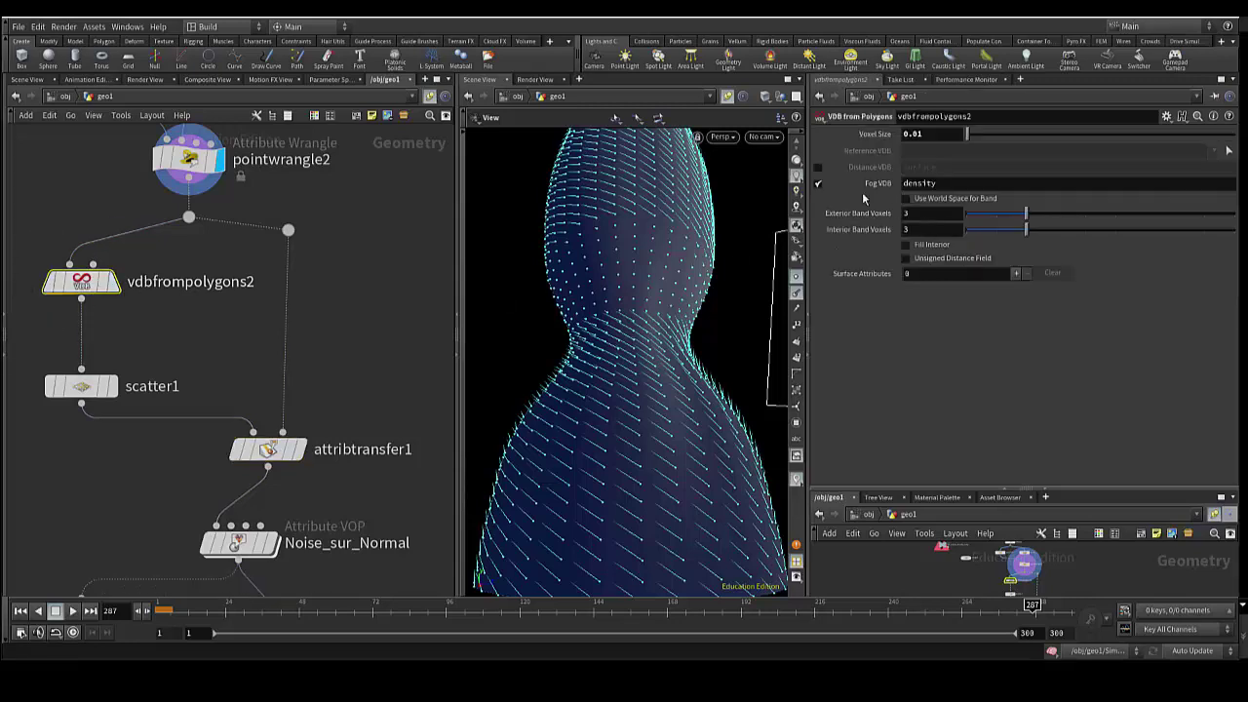
{"action": "left_click", "coordinate": [931, 134]}
{"action": "mouse_move", "coordinate": [82, 387]}
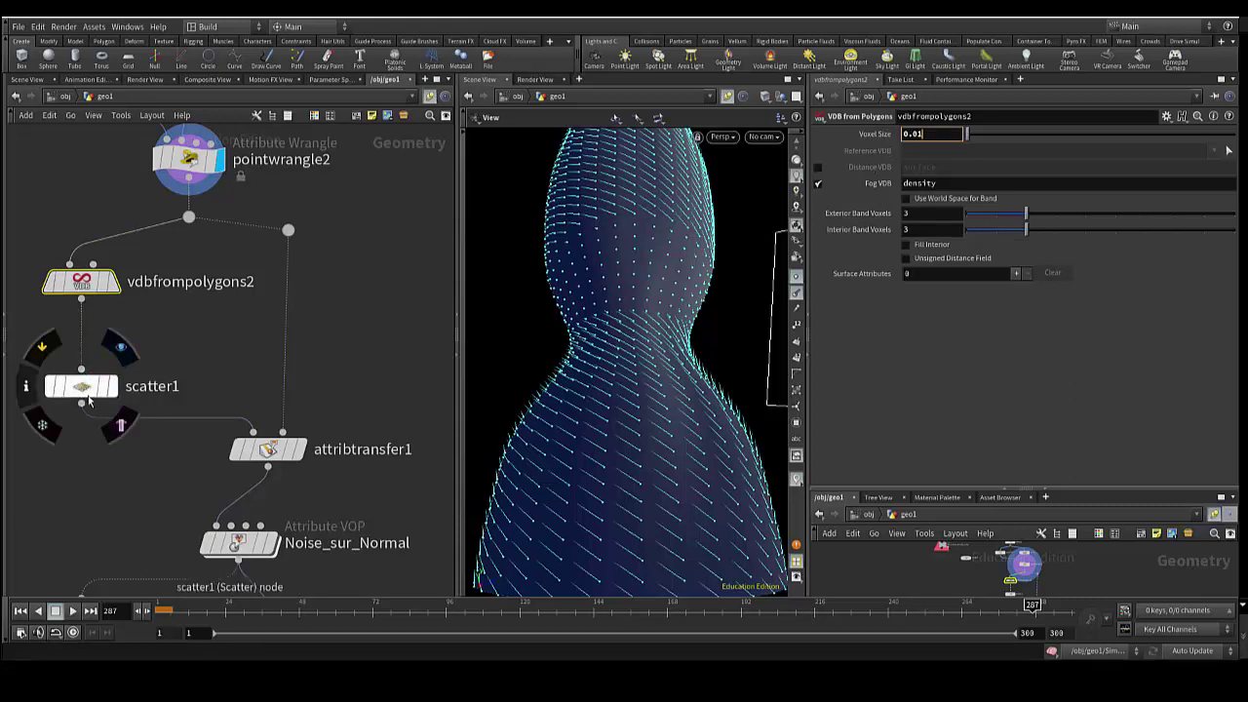
{"action": "type", "text": "0.02"}
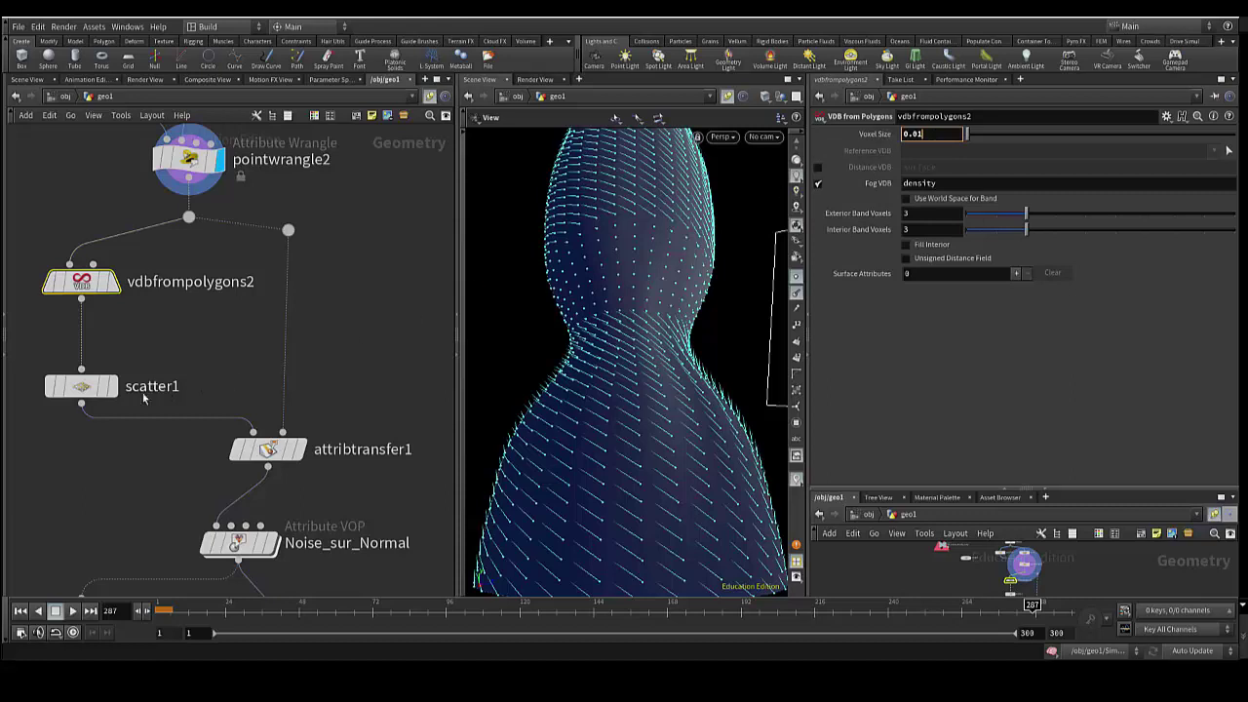
{"action": "mouse_move", "coordinate": [82, 281]}
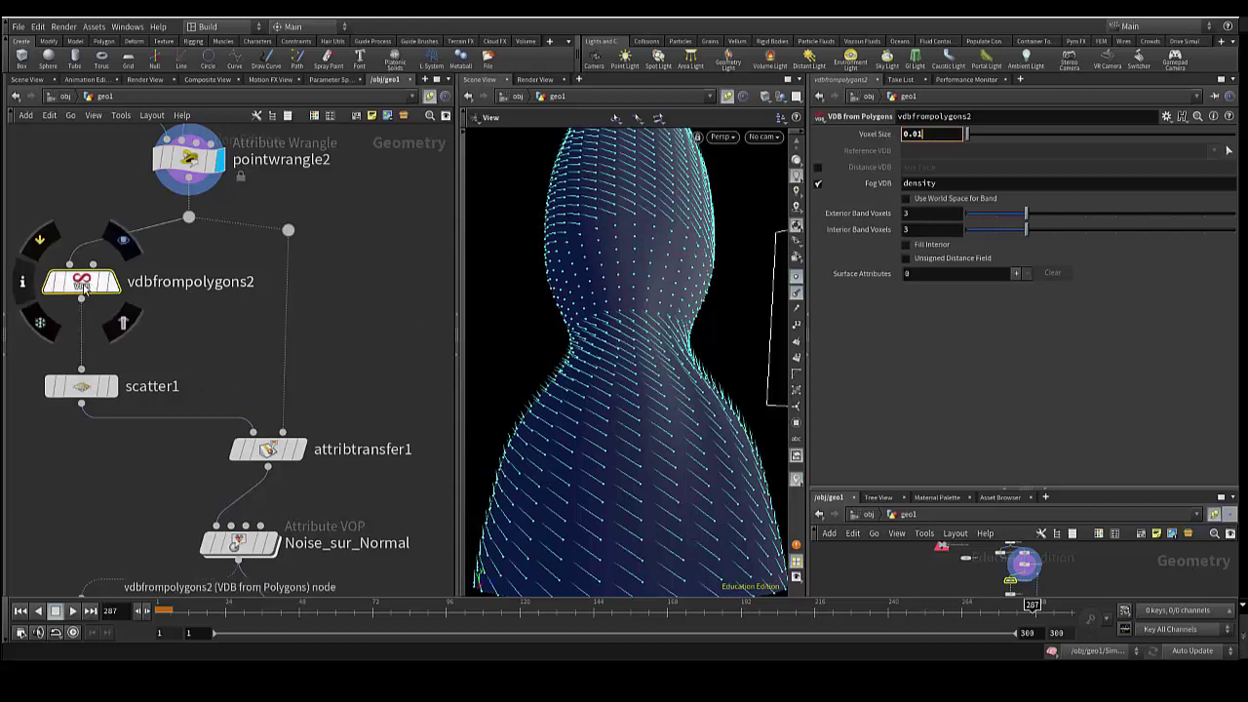
Display vdbfrompolygons2's volume, toggle its Fog VDB and Distance VDB outputs, then select scatter1.
{"action": "left_click", "coordinate": [115, 282]}
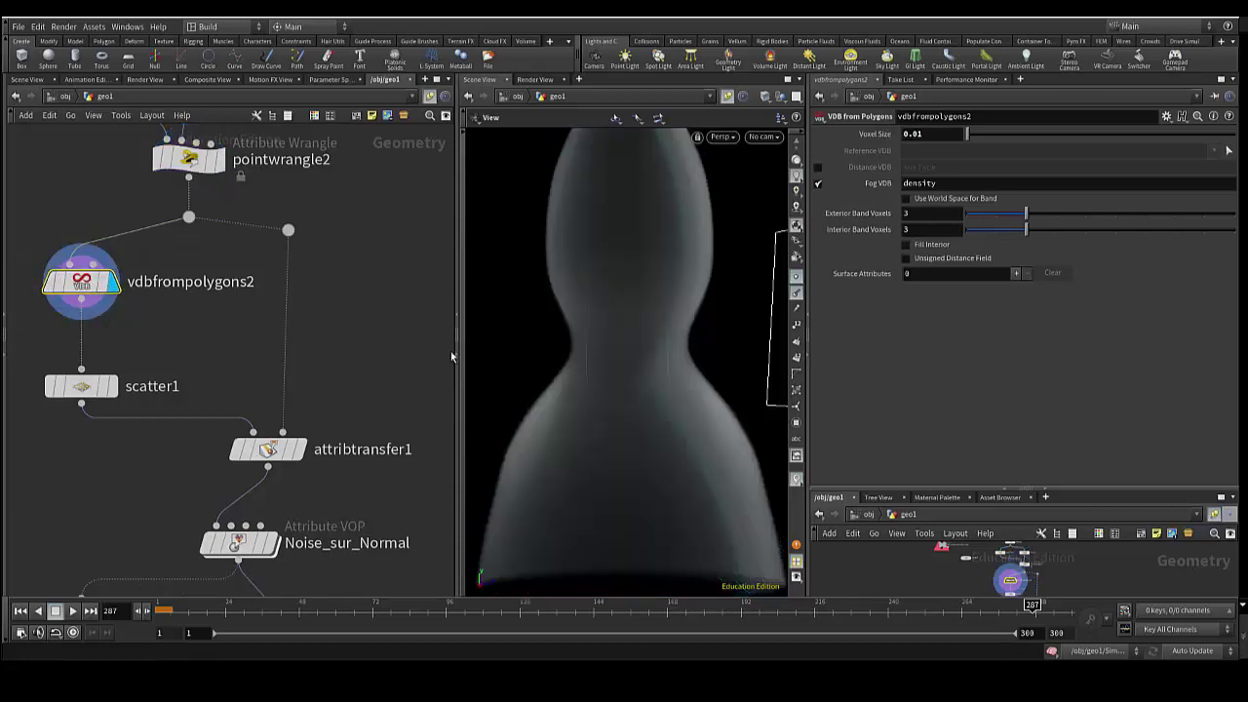
{"action": "mouse_move", "coordinate": [560, 347]}
{"action": "left_mouse_down"}
{"action": "mouse_move", "coordinate": [540, 341]}
{"action": "mouse_move", "coordinate": [559, 354]}
{"action": "mouse_move", "coordinate": [548, 308]}
{"action": "mouse_move", "coordinate": [557, 353]}
{"action": "mouse_move", "coordinate": [559, 342]}
{"action": "left_mouse_up"}
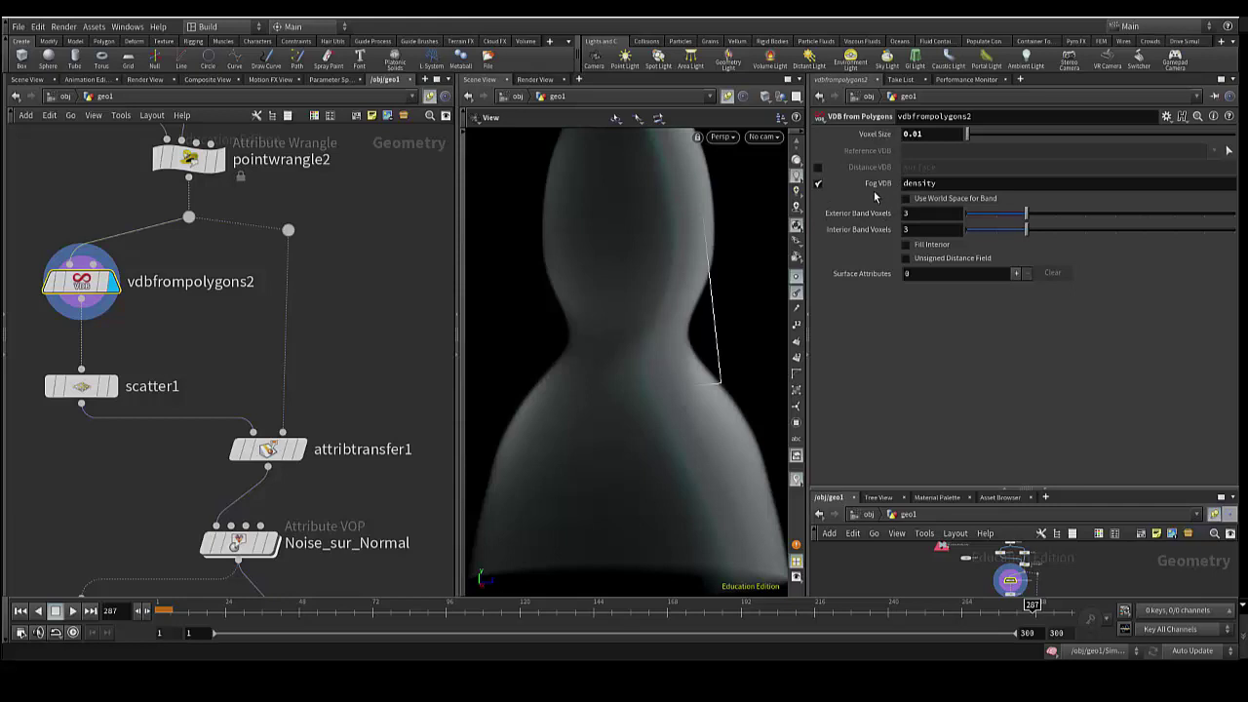
{"action": "left_click", "coordinate": [819, 184]}
{"action": "left_click", "coordinate": [819, 185]}
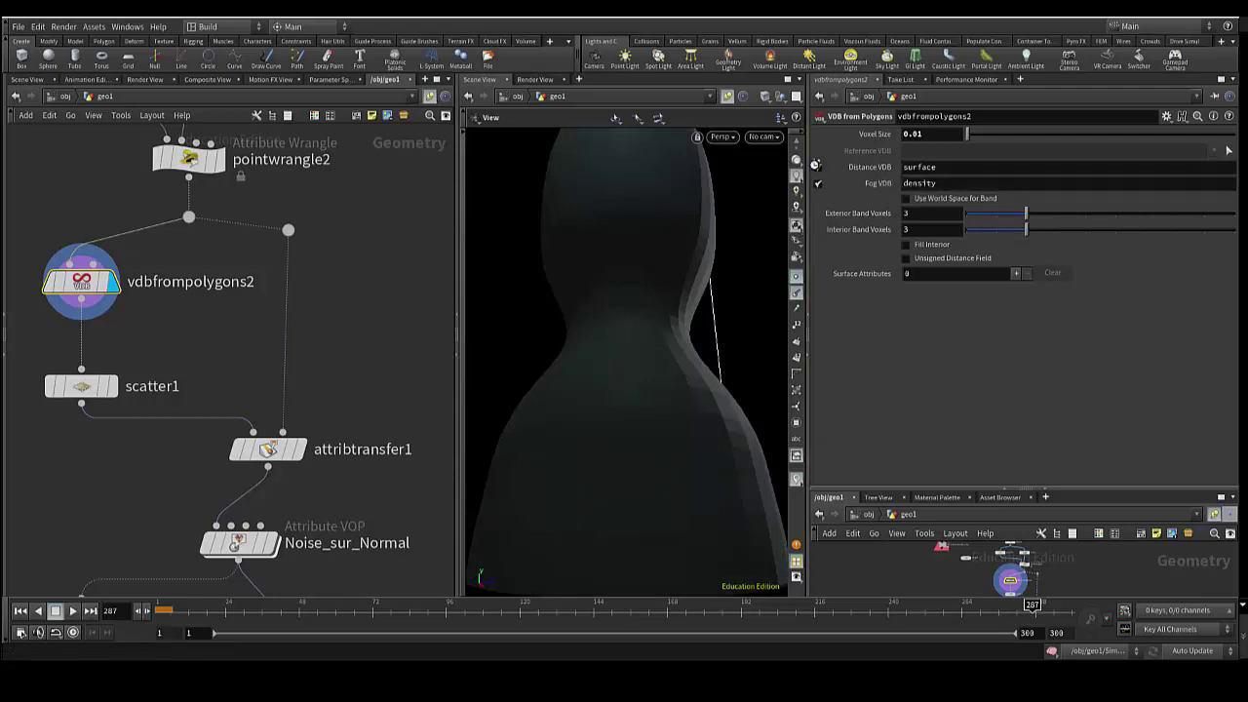
{"action": "left_click", "coordinate": [819, 168]}
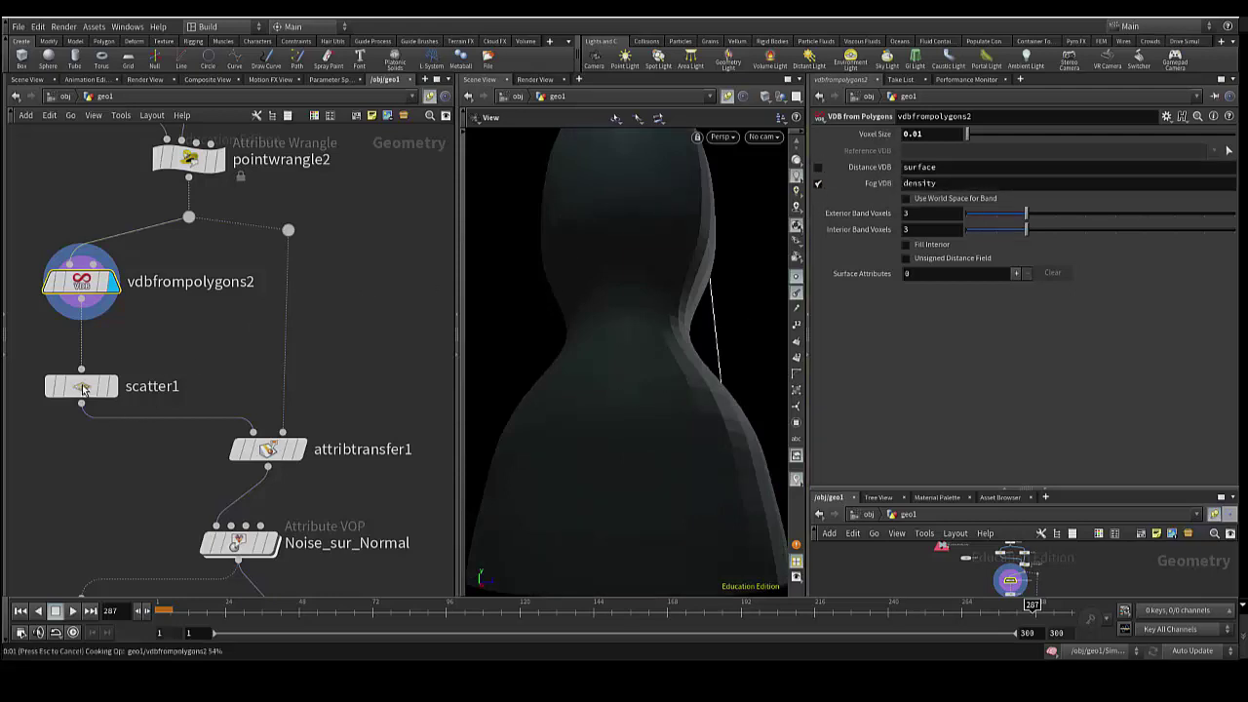
{"action": "left_click", "coordinate": [85, 394]}
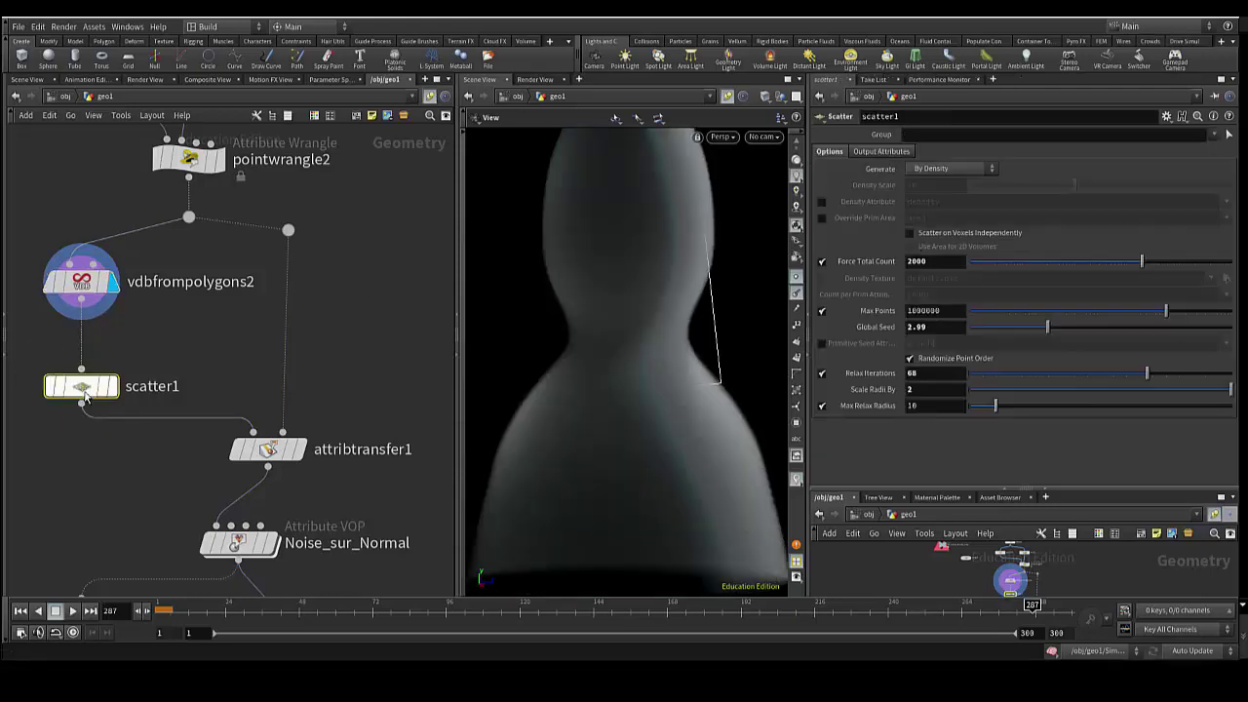
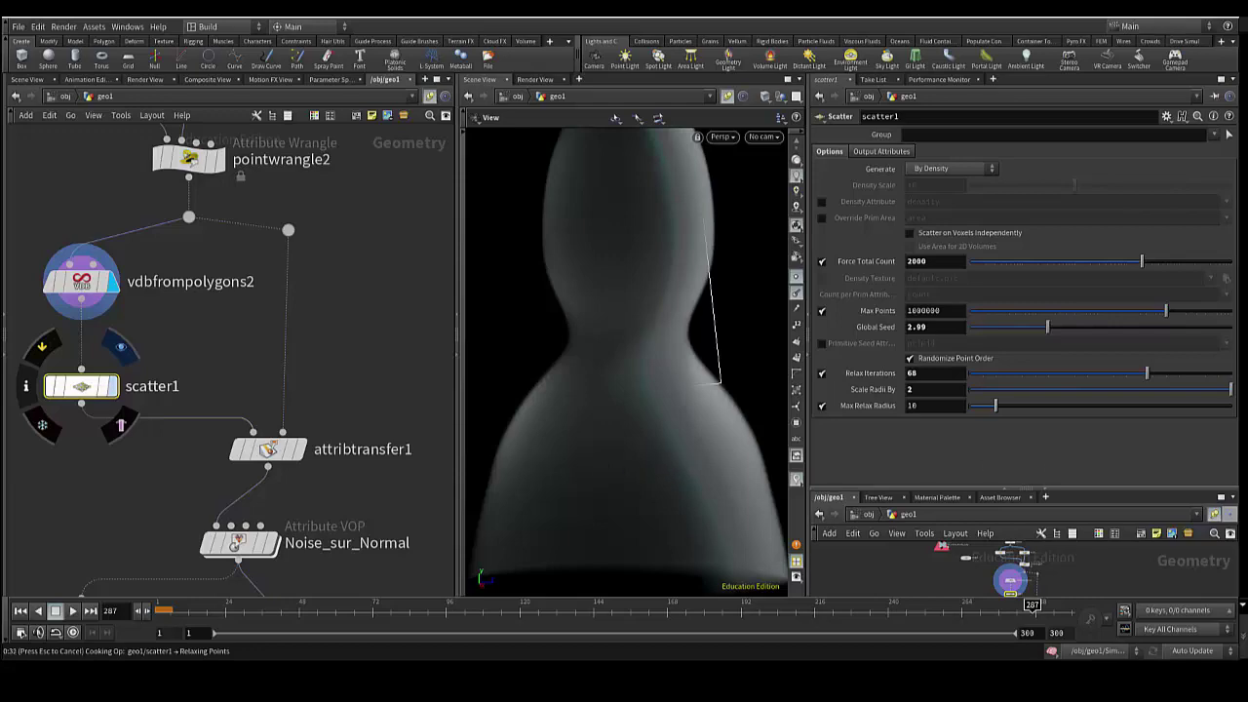
Orbit the viewport to inspect the 2000 scattered points filling the hourglass volume.
{"action": "mouse_move", "coordinate": [605, 409]}
{"action": "left_mouse_down"}
{"action": "mouse_move", "coordinate": [691, 424]}
{"action": "mouse_move", "coordinate": [673, 390]}
{"action": "mouse_move", "coordinate": [650, 427]}
{"action": "mouse_move", "coordinate": [649, 278]}
{"action": "left_mouse_up"}
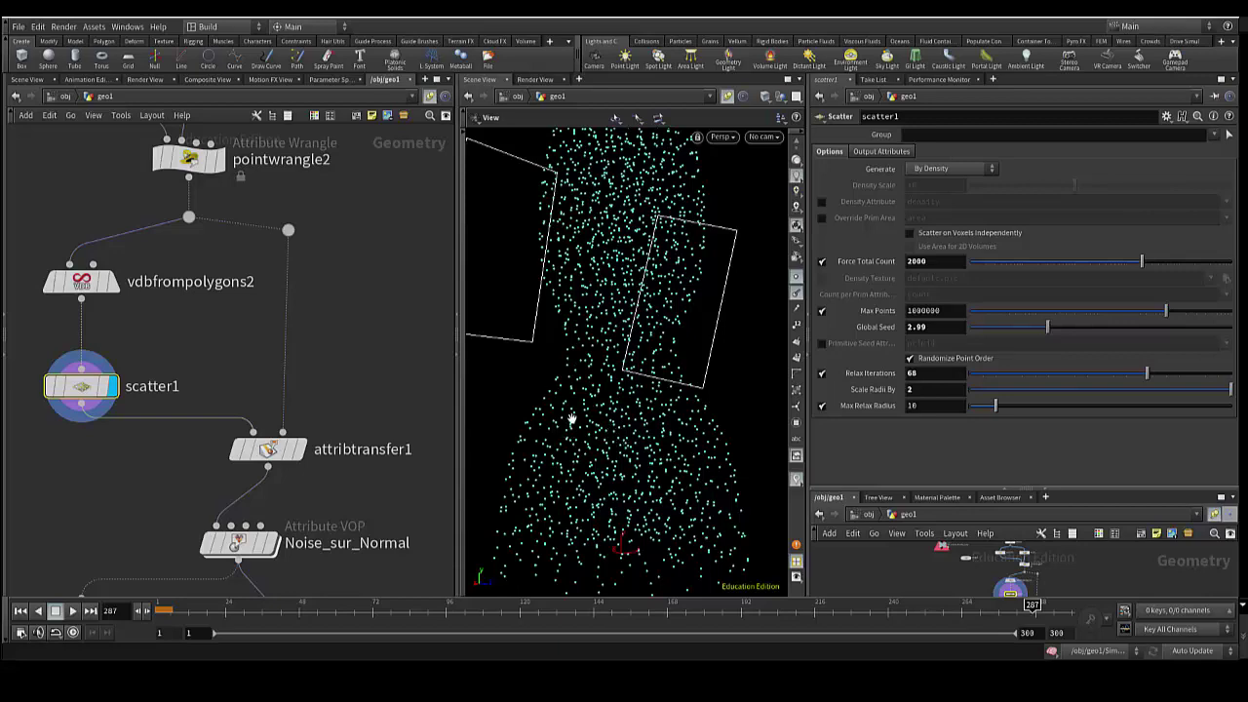
{"action": "left_click_drag", "start_coordinate": [596, 436], "coordinate": [356, 403]}
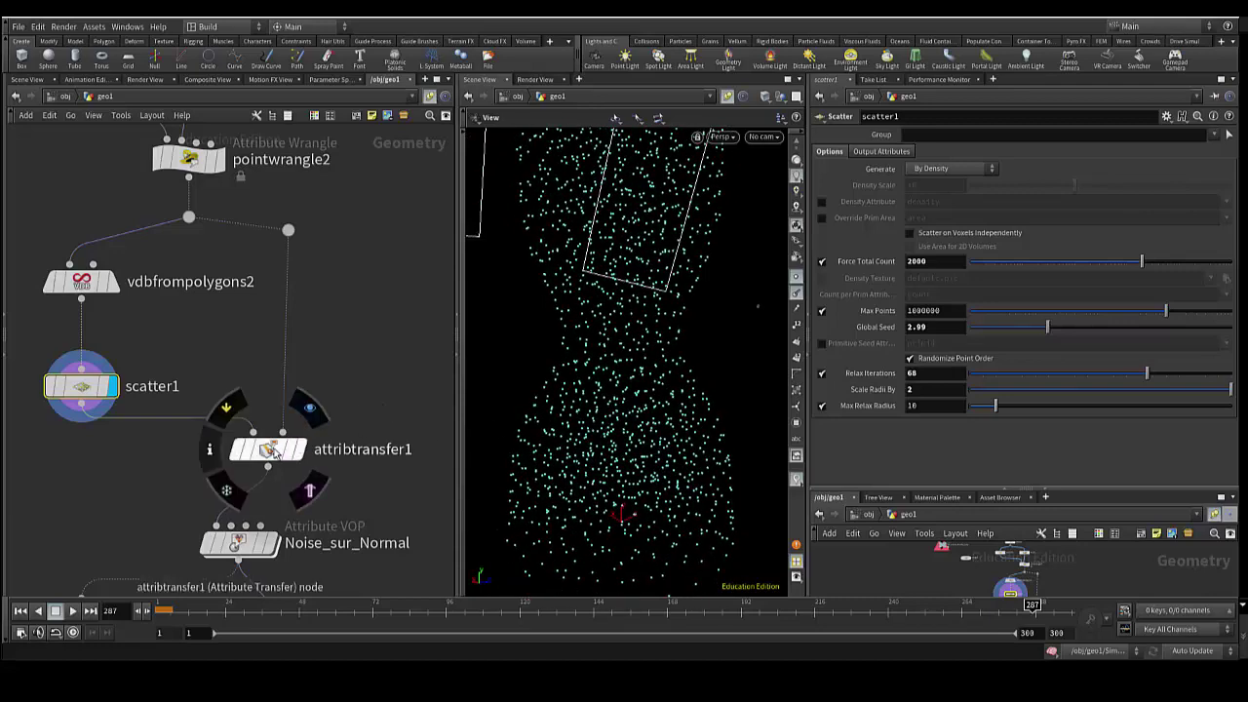
Display attribtransfer1's result as points with direction lines and zoom in on them.
{"action": "left_click", "coordinate": [268, 452]}
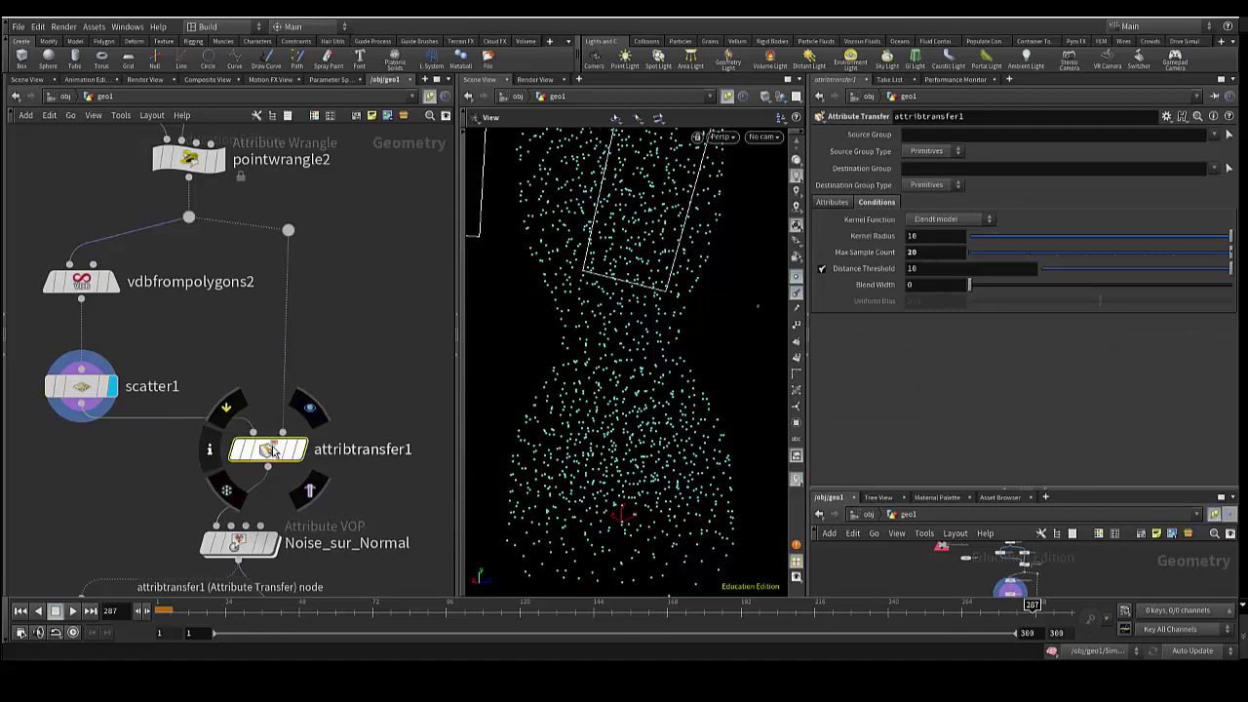
{"action": "left_click", "coordinate": [300, 454]}
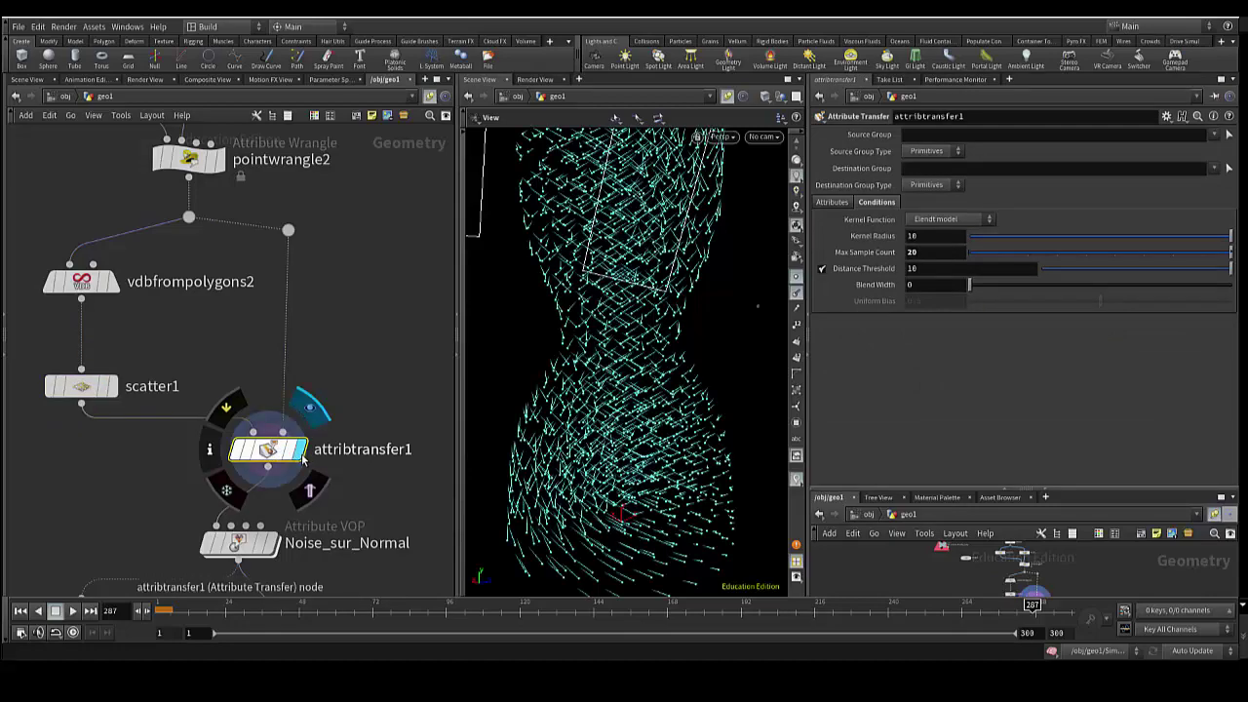
{"action": "left_click_drag", "start_coordinate": [640, 474], "coordinate": [606, 421]}
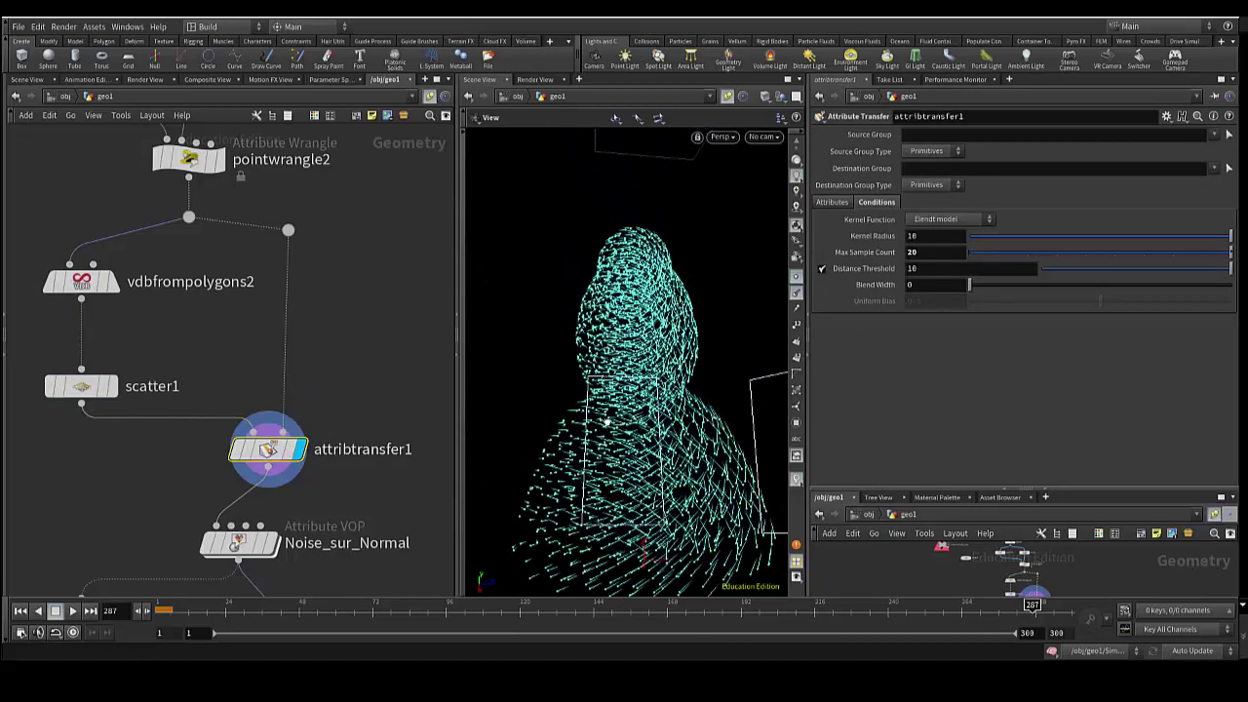
{"action": "scroll", "coordinate": [604, 422], "scroll_direction": "up", "scroll_amount": 3}
{"action": "scroll", "coordinate": [609, 439], "scroll_direction": "up", "scroll_amount": 2}
{"action": "scroll", "coordinate": [612, 458], "scroll_direction": "up", "scroll_amount": 2}
{"action": "scroll", "coordinate": [613, 458], "scroll_direction": "up", "scroll_amount": 2}
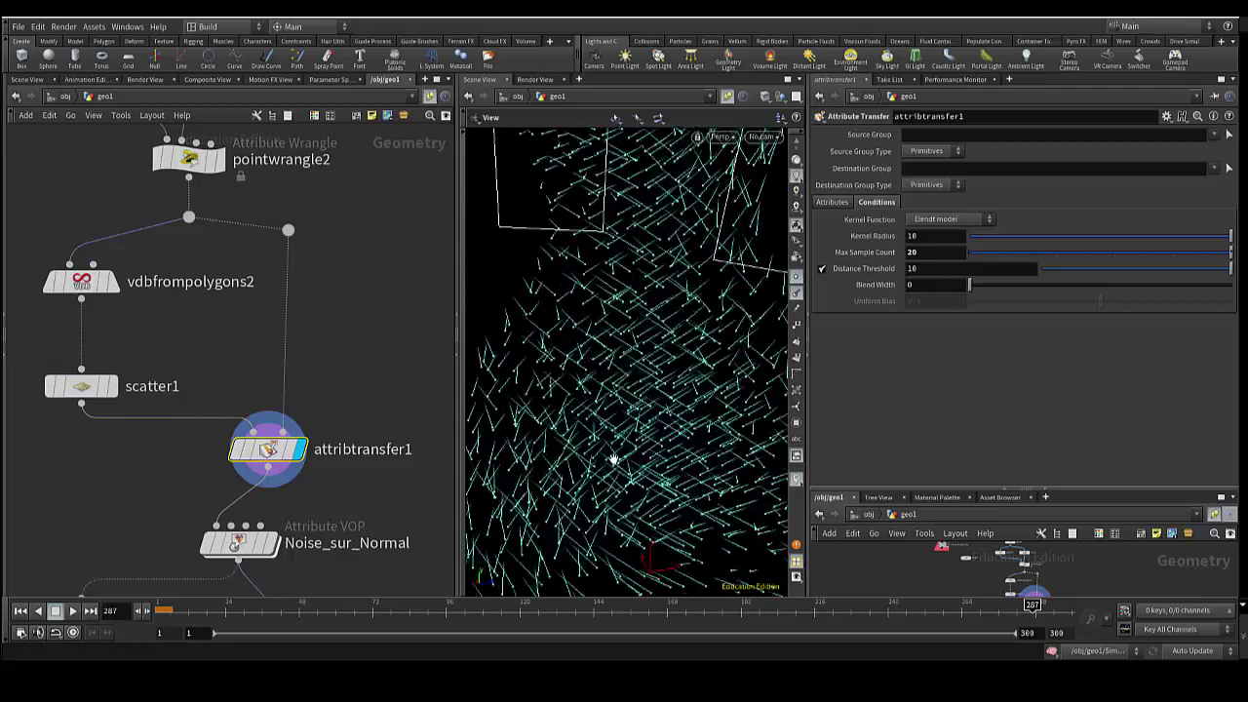
{"action": "mouse_move", "coordinate": [614, 458]}
{"action": "left_mouse_down"}
{"action": "mouse_move", "coordinate": [610, 474]}
{"action": "mouse_move", "coordinate": [647, 516]}
{"action": "mouse_move", "coordinate": [628, 451]}
{"action": "mouse_move", "coordinate": [576, 440]}
{"action": "mouse_move", "coordinate": [585, 445]}
{"action": "left_mouse_up"}
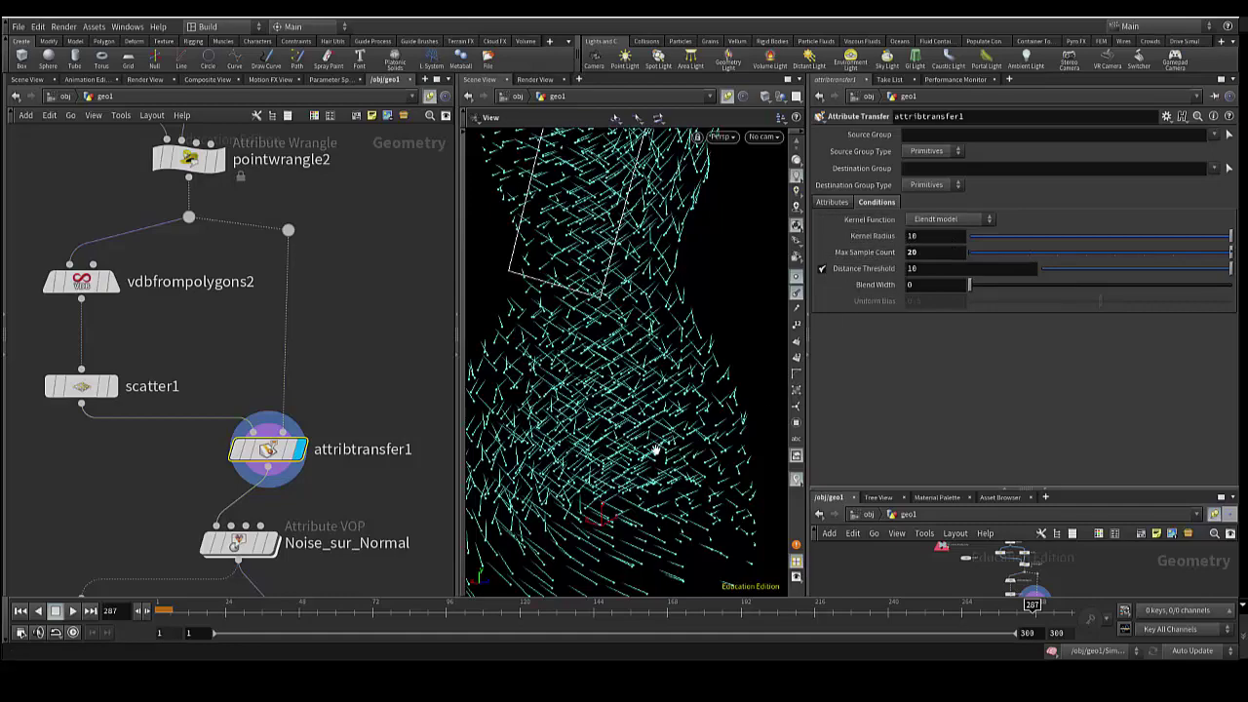
Lower attribtransfer1's Max Sample Count from 20 to 10 while inspecting the arrow field.
{"action": "mouse_move", "coordinate": [656, 450]}
{"action": "left_mouse_down"}
{"action": "mouse_move", "coordinate": [698, 456]}
{"action": "mouse_move", "coordinate": [687, 408]}
{"action": "left_mouse_up"}
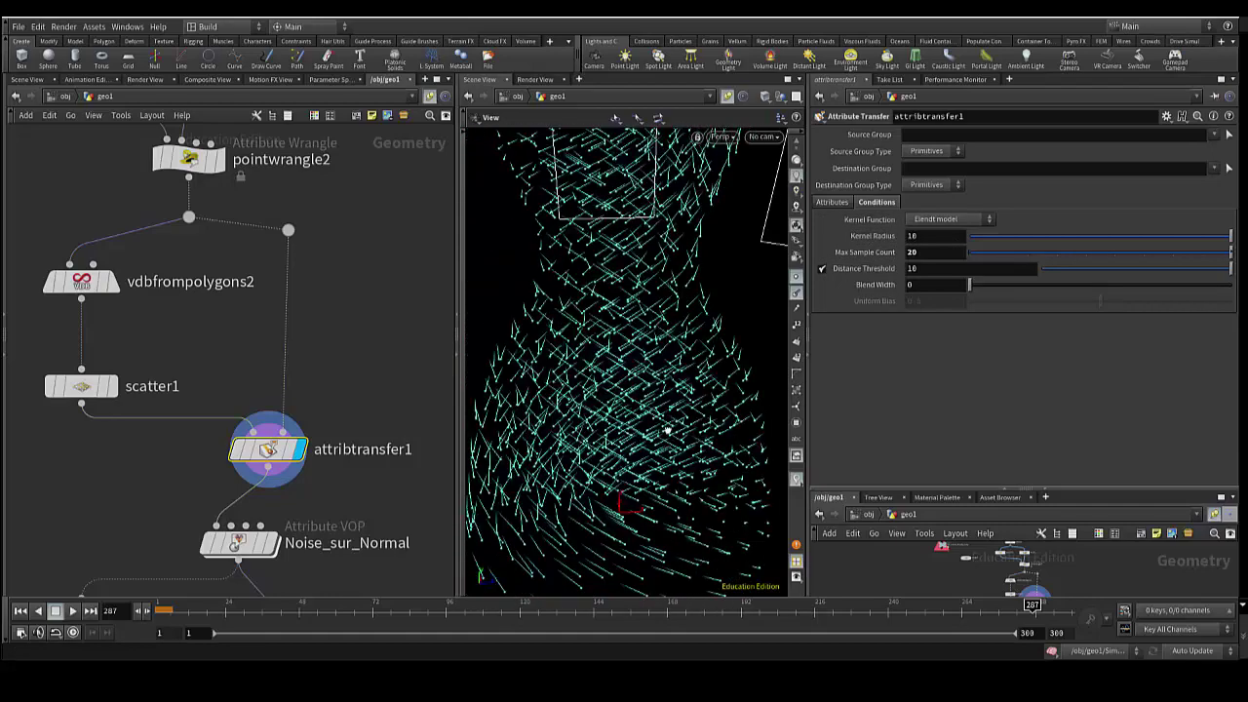
{"action": "mouse_move", "coordinate": [603, 399]}
{"action": "left_mouse_down"}
{"action": "mouse_move", "coordinate": [649, 412]}
{"action": "mouse_move", "coordinate": [618, 427]}
{"action": "left_mouse_up"}
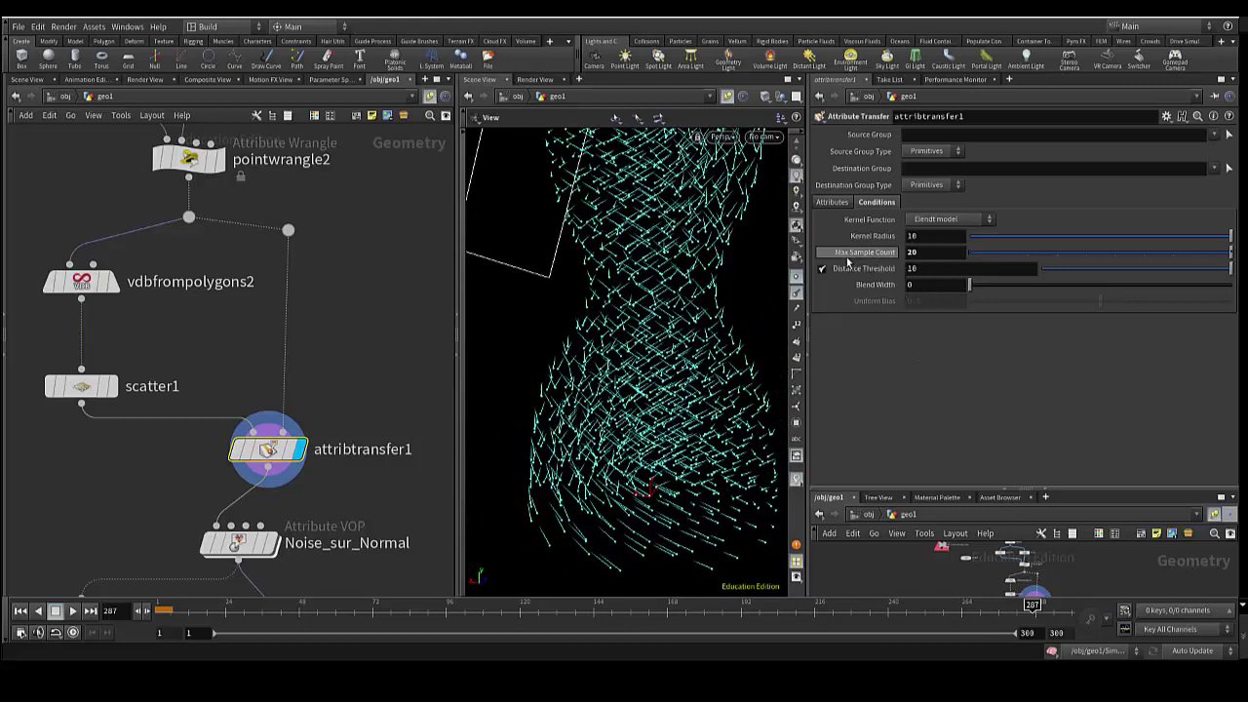
{"action": "mouse_move", "coordinate": [1082, 244]}
{"action": "left_mouse_down"}
{"action": "mouse_move", "coordinate": [1023, 240]}
{"action": "mouse_move", "coordinate": [1198, 246]}
{"action": "mouse_move", "coordinate": [1072, 254]}
{"action": "mouse_move", "coordinate": [1242, 263]}
{"action": "mouse_move", "coordinate": [1230, 242]}
{"action": "left_mouse_up"}
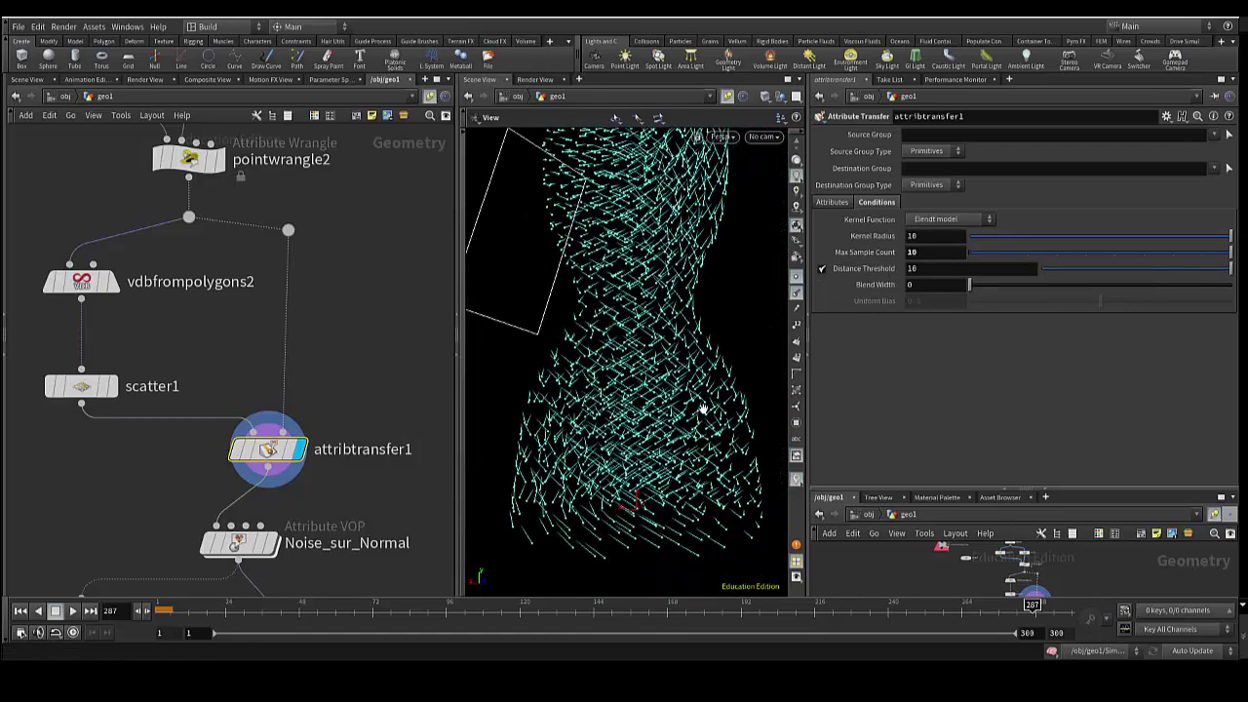
{"action": "mouse_move", "coordinate": [698, 407]}
{"action": "left_mouse_down"}
{"action": "mouse_move", "coordinate": [680, 441]}
{"action": "mouse_move", "coordinate": [646, 424]}
{"action": "mouse_move", "coordinate": [649, 471]}
{"action": "left_mouse_up"}
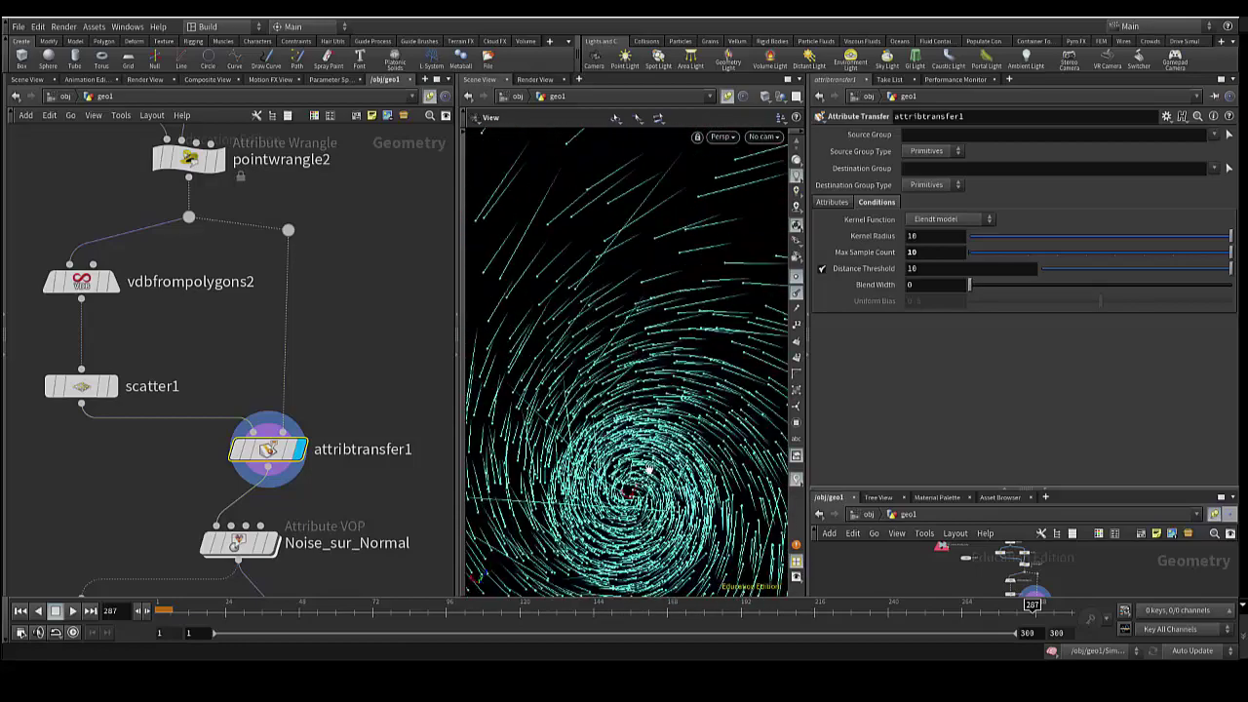
{"action": "scroll", "coordinate": [649, 470], "scroll_direction": "down", "scroll_amount": 5}
{"action": "left_click_drag", "start_coordinate": [650, 473], "coordinate": [651, 478]}
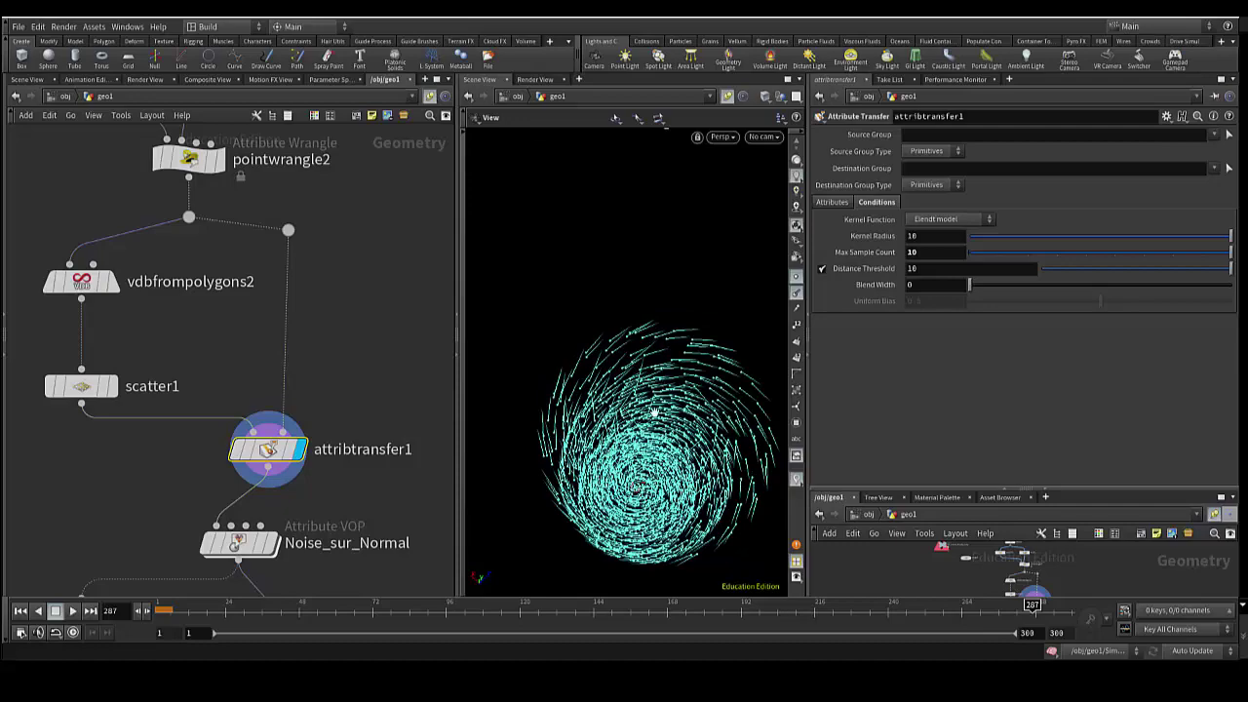
{"action": "left_click_drag", "start_coordinate": [662, 483], "coordinate": [662, 434]}
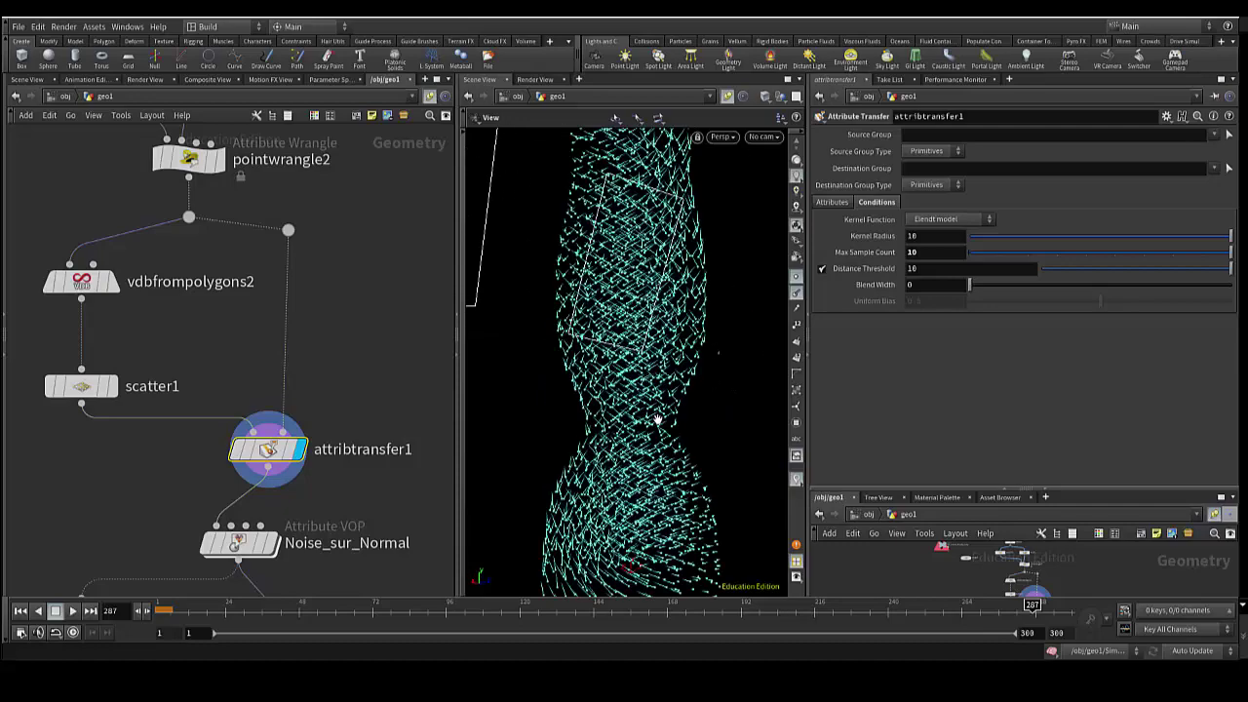
{"action": "scroll", "coordinate": [660, 417], "scroll_direction": "up", "scroll_amount": 3}
{"action": "left_click_drag", "start_coordinate": [614, 405], "coordinate": [634, 451]}
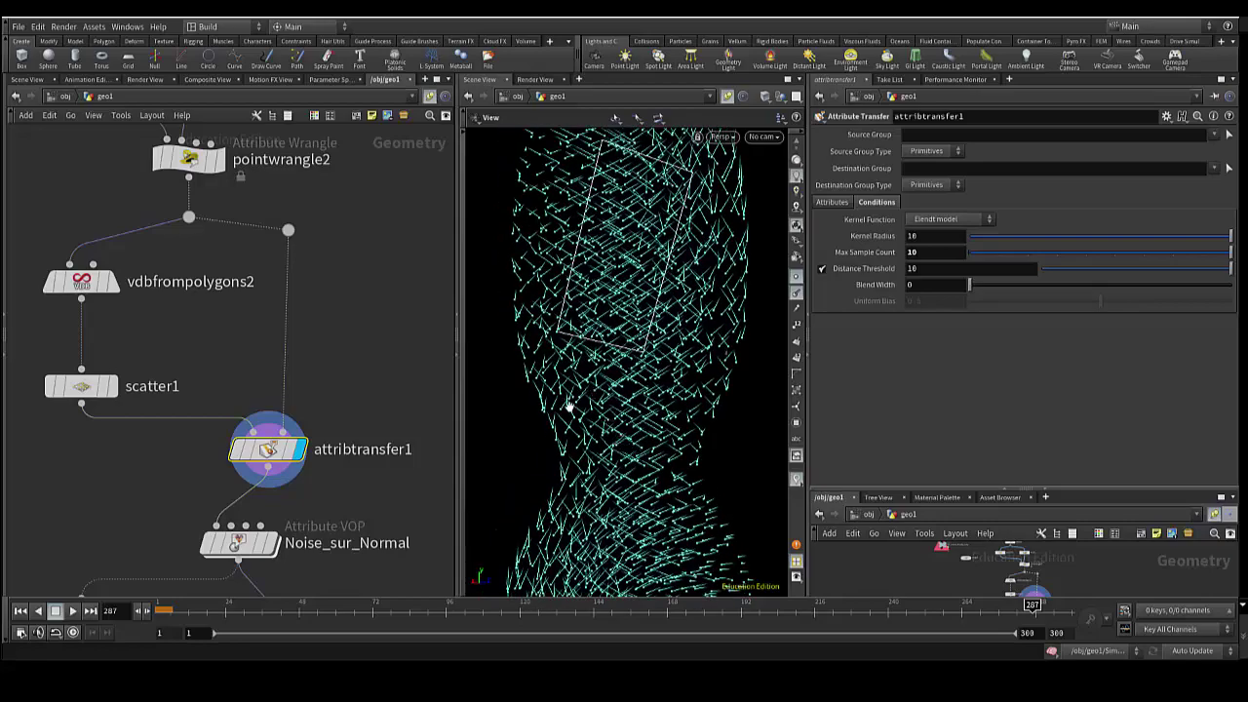
{"action": "mouse_move", "coordinate": [568, 406]}
{"action": "left_mouse_down"}
{"action": "mouse_move", "coordinate": [627, 456]}
{"action": "mouse_move", "coordinate": [635, 425]}
{"action": "left_mouse_up"}
{"action": "middle_click_drag", "start_coordinate": [327, 490], "coordinate": [285, 352]}
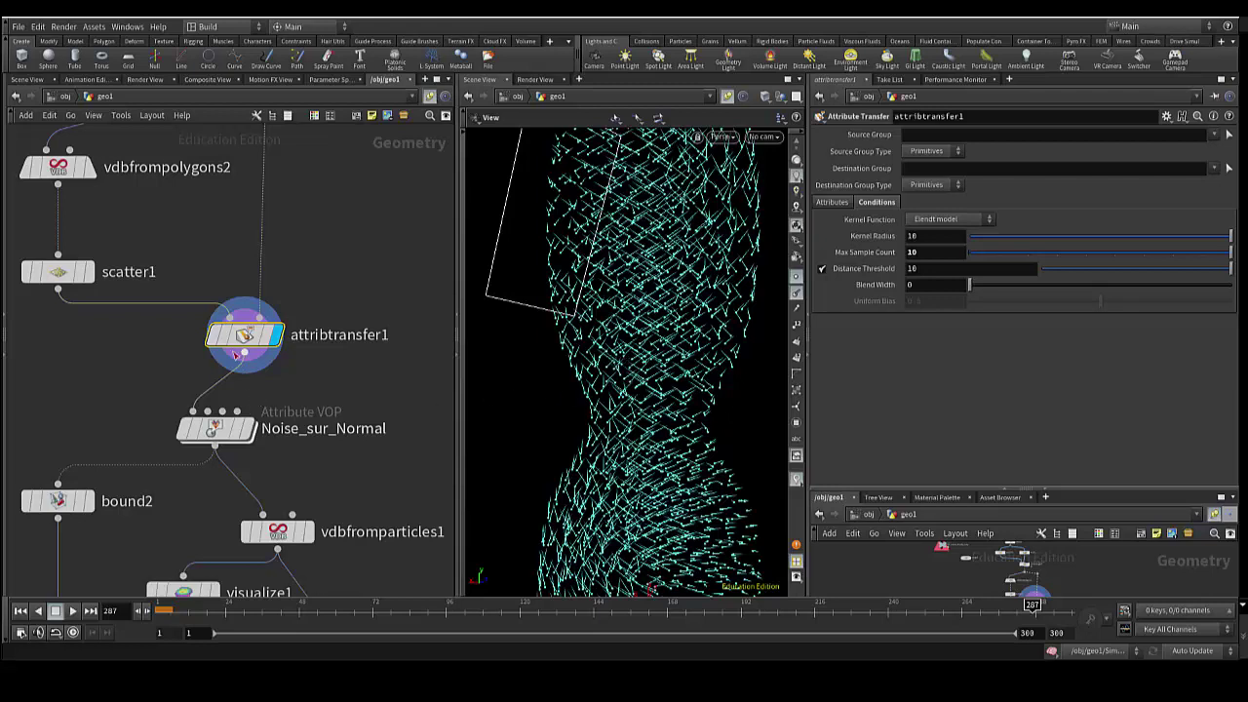
{"action": "left_click", "coordinate": [187, 335]}
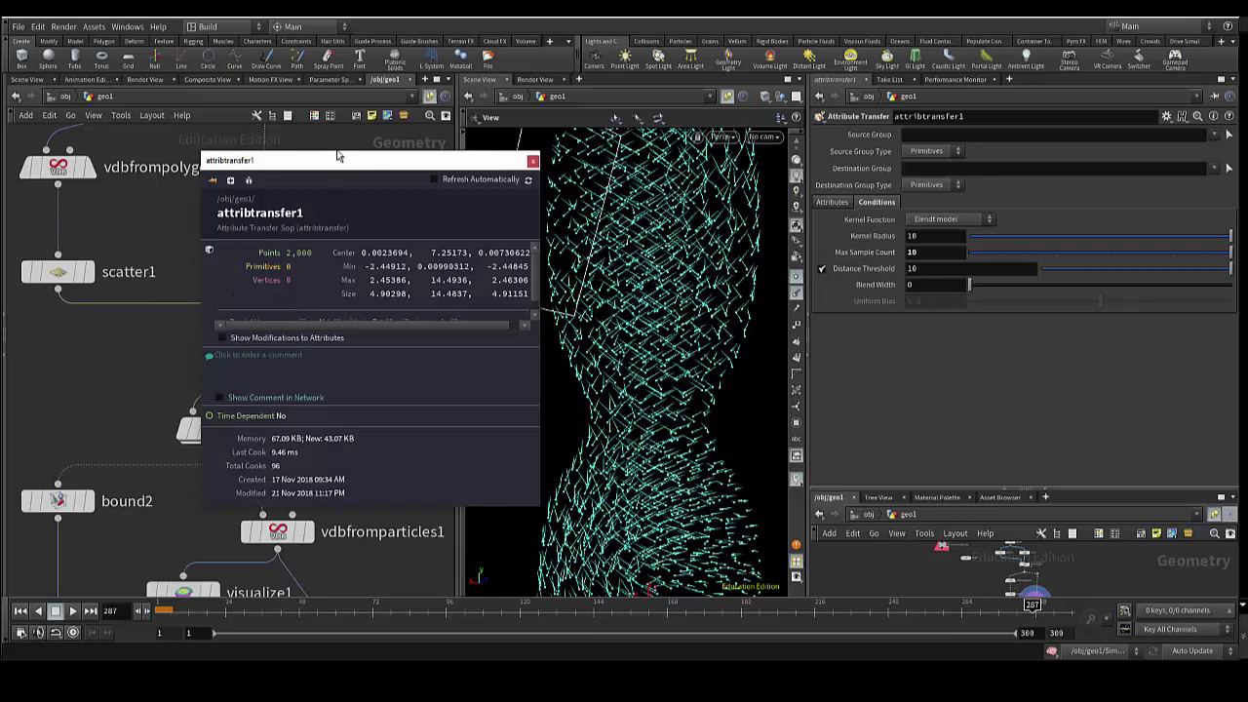
{"action": "left_click_drag", "start_coordinate": [336, 152], "coordinate": [339, 78]}
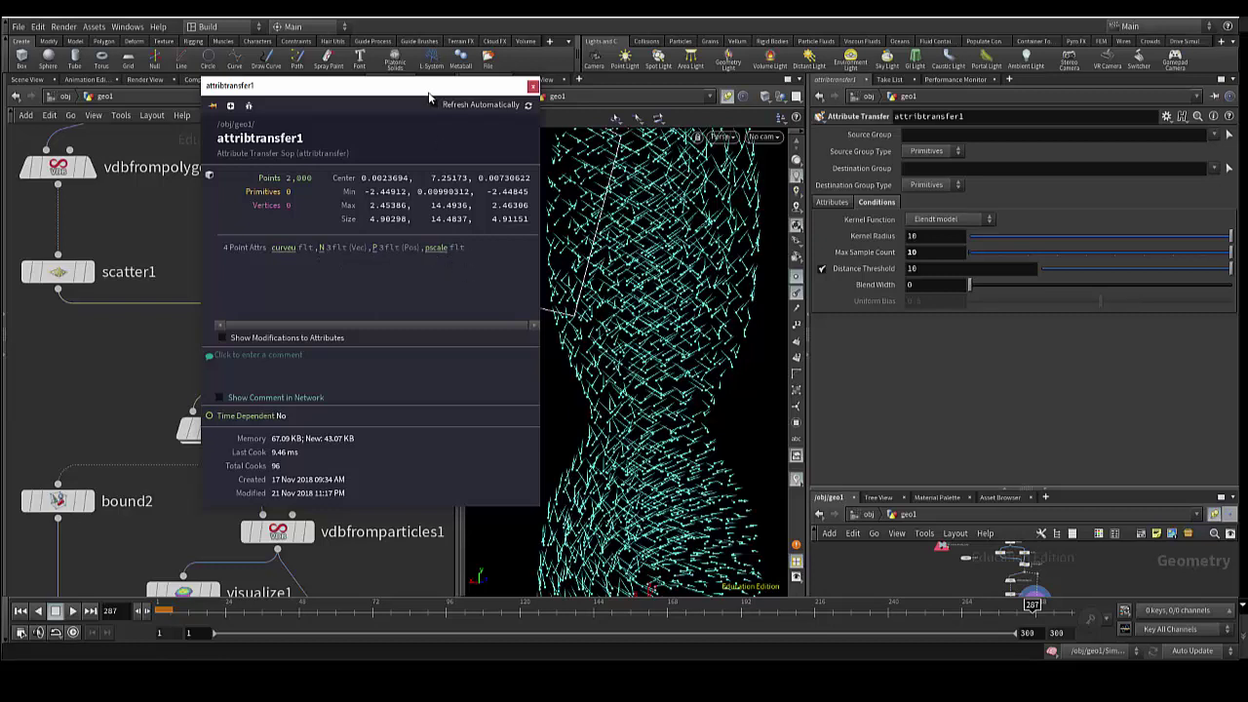
{"action": "left_click_drag", "start_coordinate": [429, 98], "coordinate": [385, 105]}
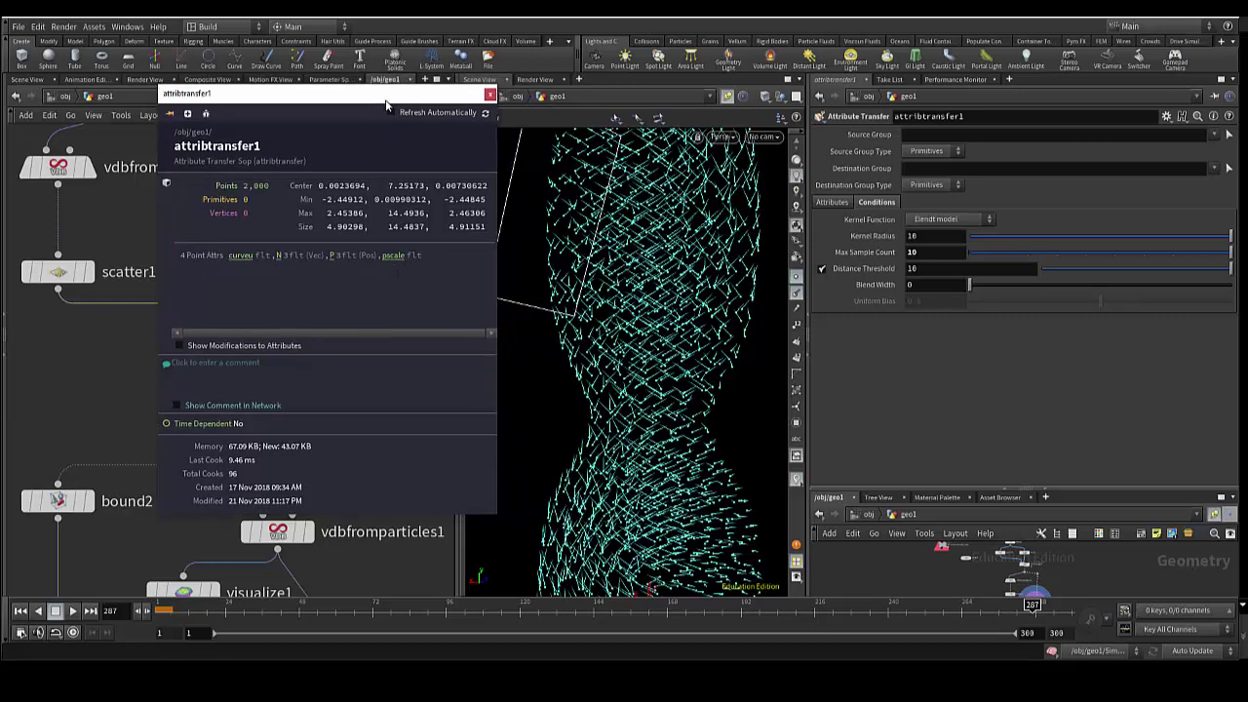
{"action": "left_click", "coordinate": [491, 96]}
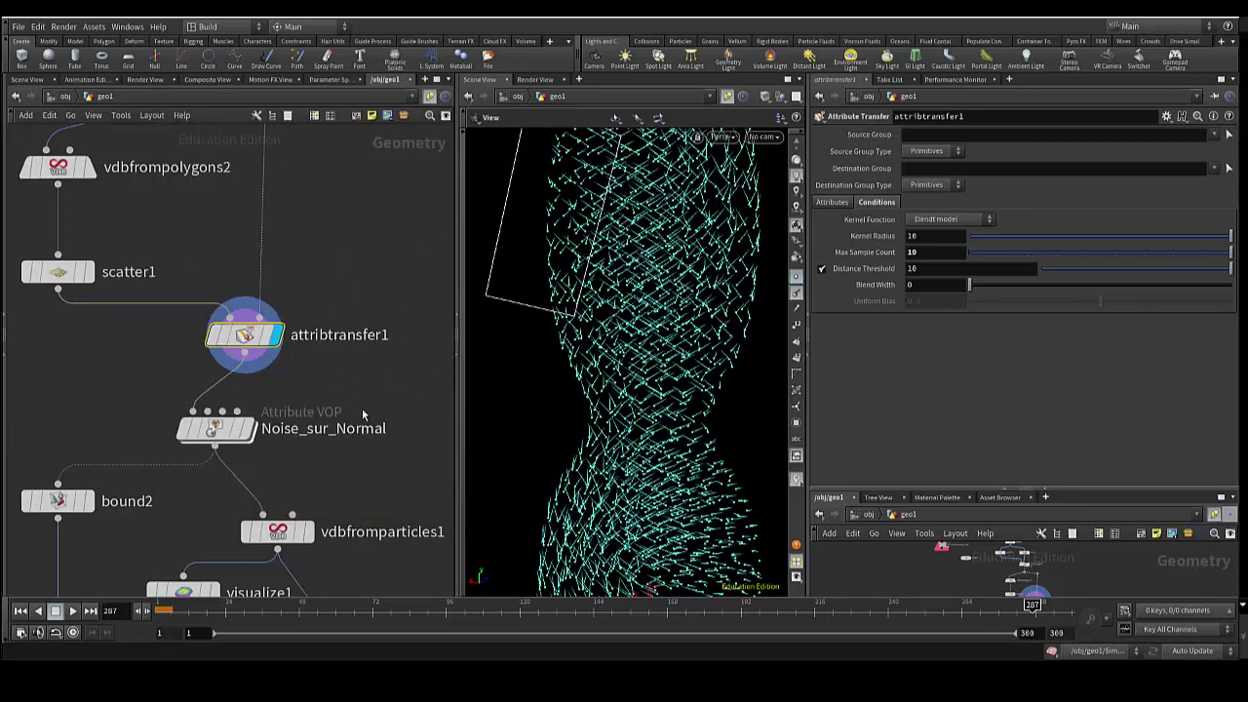
Dive into the Noise_sur_Normal node to view its VOP network.
{"action": "middle_click_drag", "start_coordinate": [219, 441], "coordinate": [210, 304]}
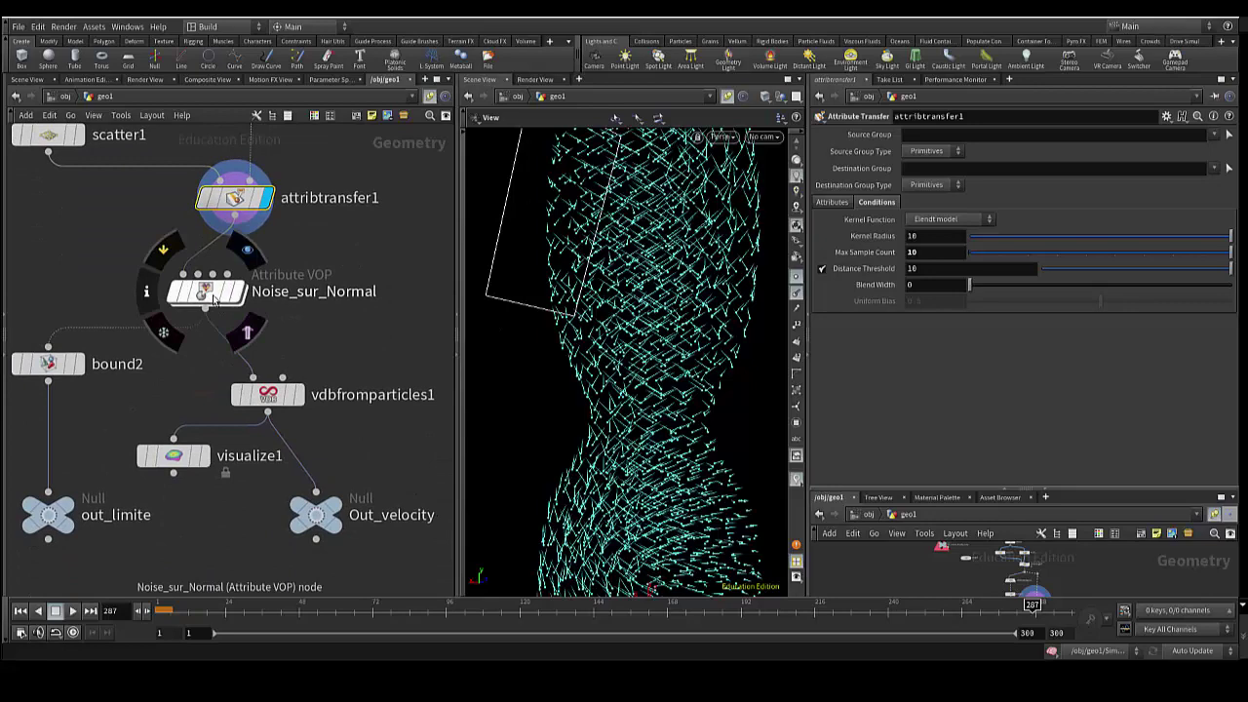
{"action": "left_click", "coordinate": [205, 290]}
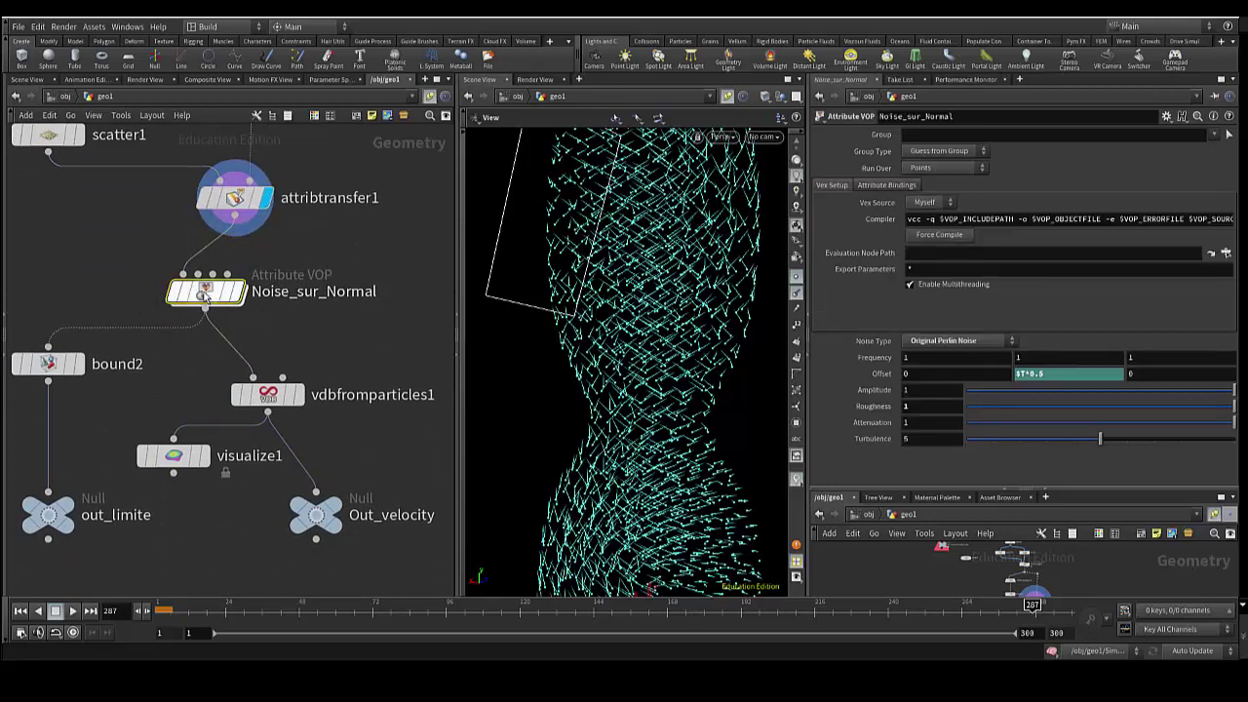
{"action": "double_click", "coordinate": [206, 293]}
{"action": "scroll", "coordinate": [217, 404], "scroll_direction": "up", "scroll_amount": 1}
{"action": "scroll", "coordinate": [228, 410], "scroll_direction": "up", "scroll_amount": 1}
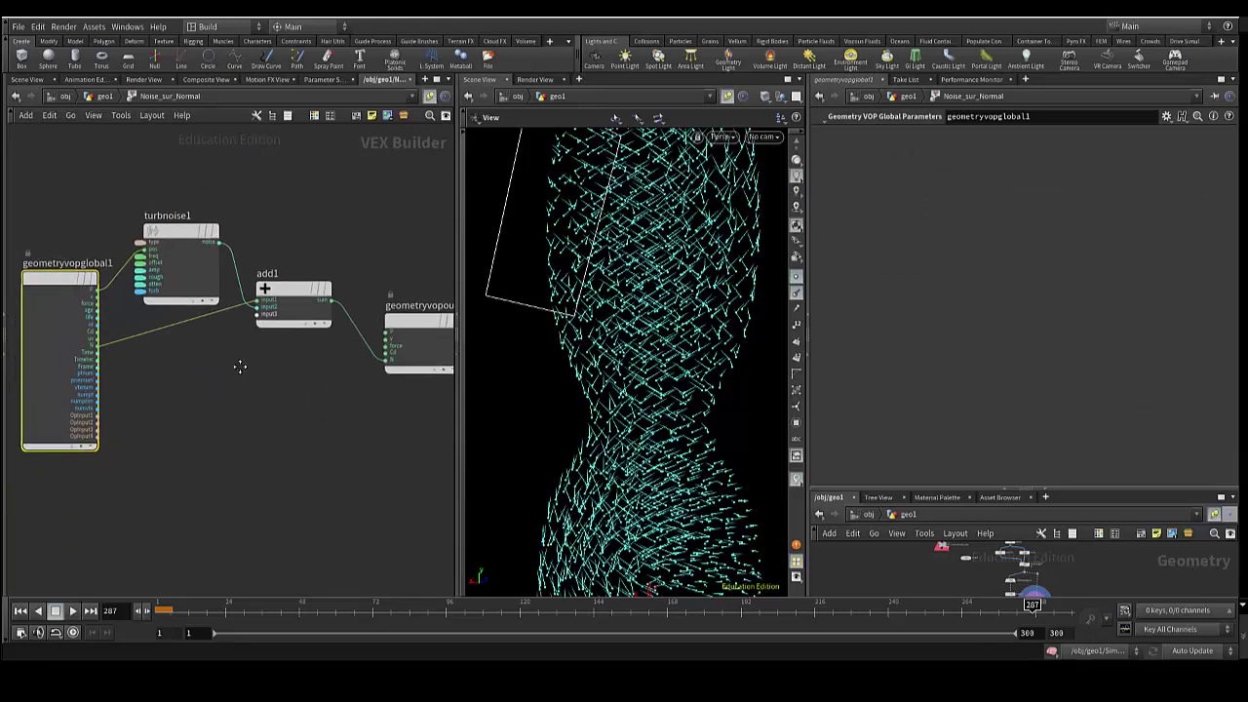
{"action": "scroll", "coordinate": [239, 365], "scroll_direction": "up", "scroll_amount": 1}
{"action": "scroll", "coordinate": [236, 357], "scroll_direction": "up", "scroll_amount": 2}
Arrange geometryvopglobal1, turbnoise1, add1 and the output node so the P-to-N wiring reads clearly.
{"action": "middle_click_drag", "start_coordinate": [176, 354], "coordinate": [358, 438]}
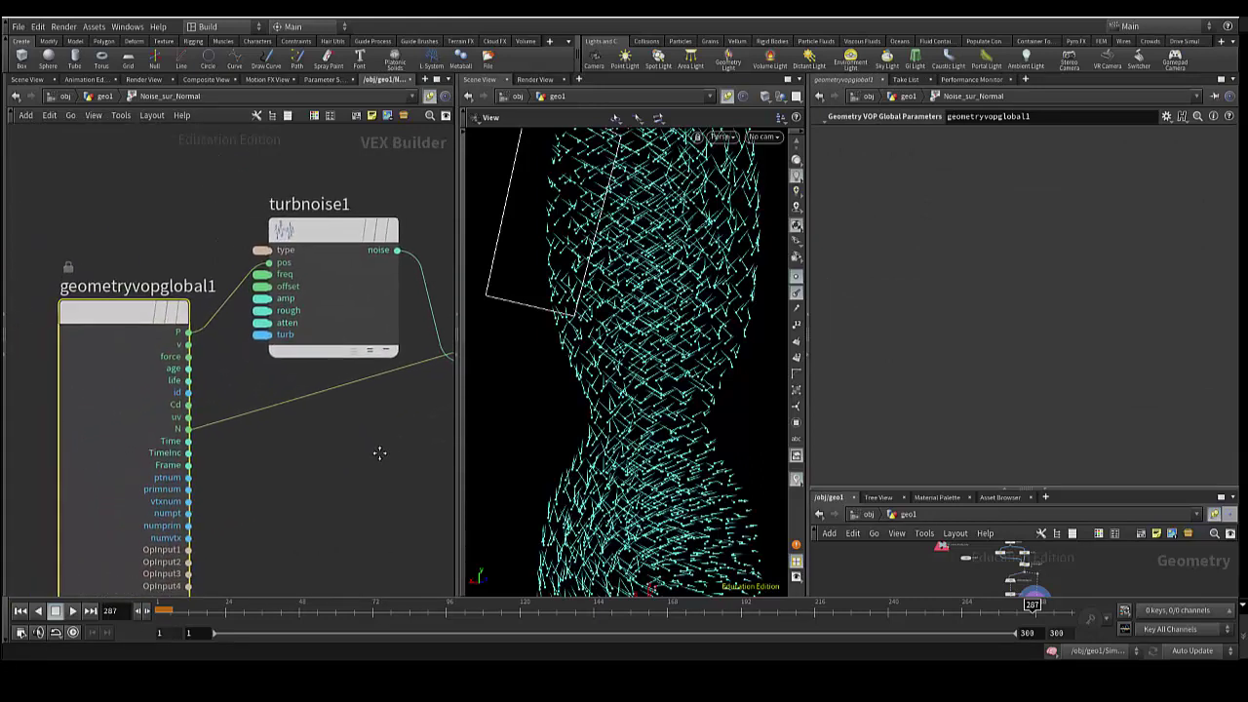
{"action": "left_click_drag", "start_coordinate": [109, 295], "coordinate": [105, 253]}
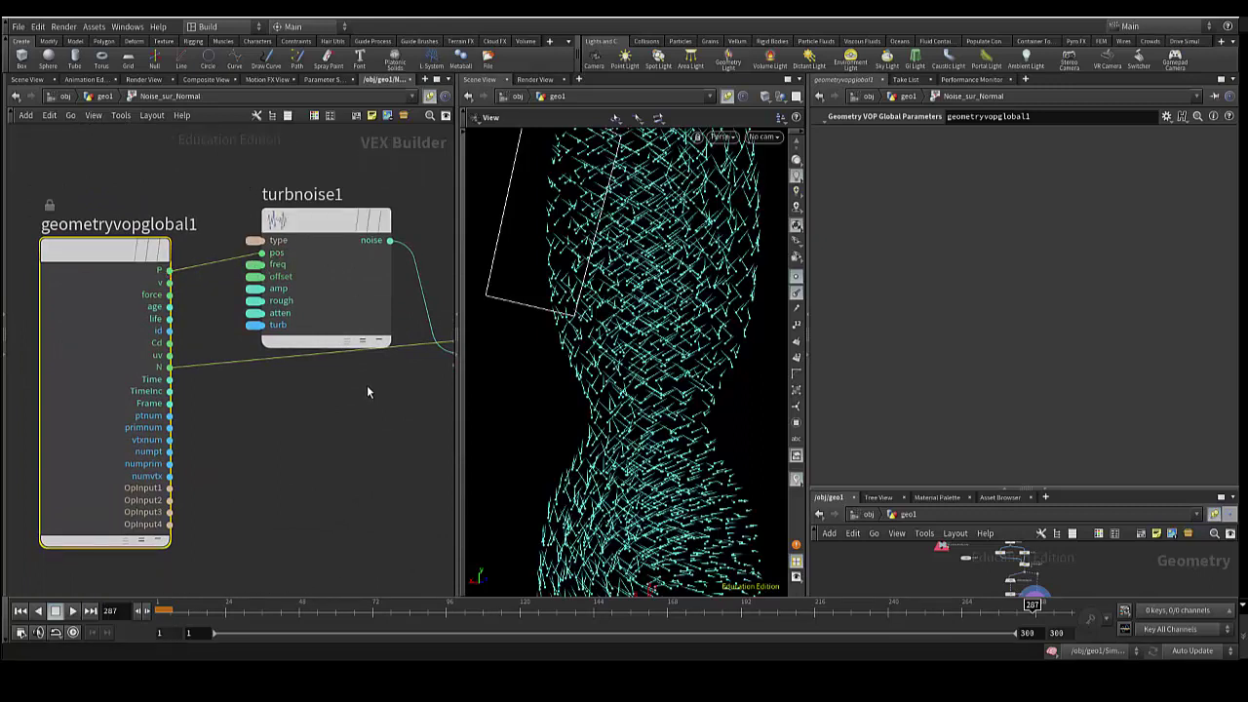
{"action": "middle_click_drag", "start_coordinate": [367, 385], "coordinate": [264, 396]}
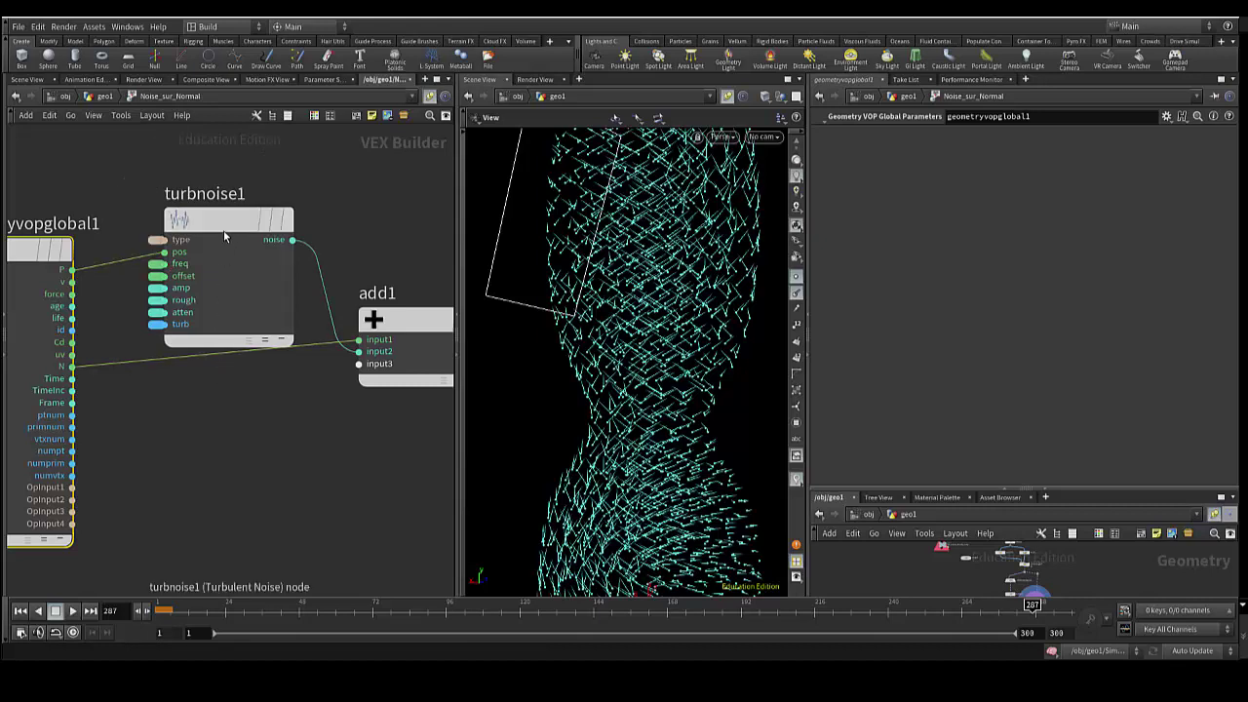
{"action": "left_click_drag", "start_coordinate": [223, 230], "coordinate": [209, 200]}
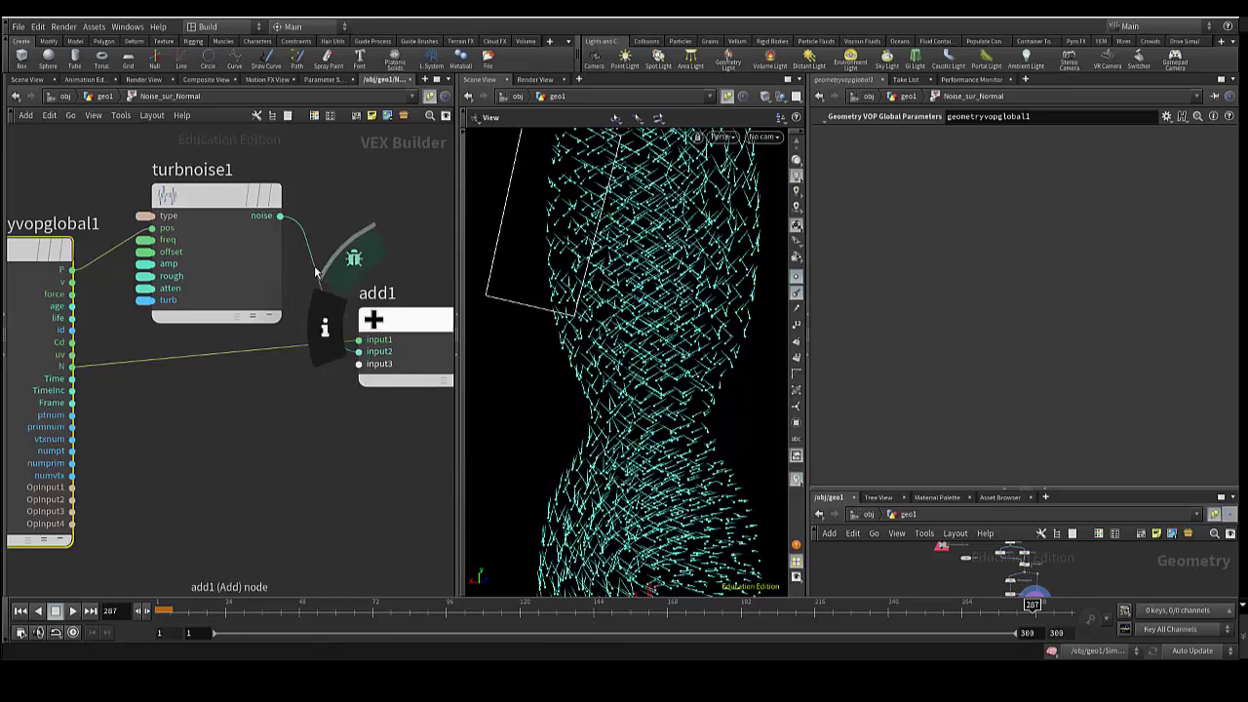
{"action": "middle_click_drag", "start_coordinate": [333, 419], "coordinate": [204, 429]}
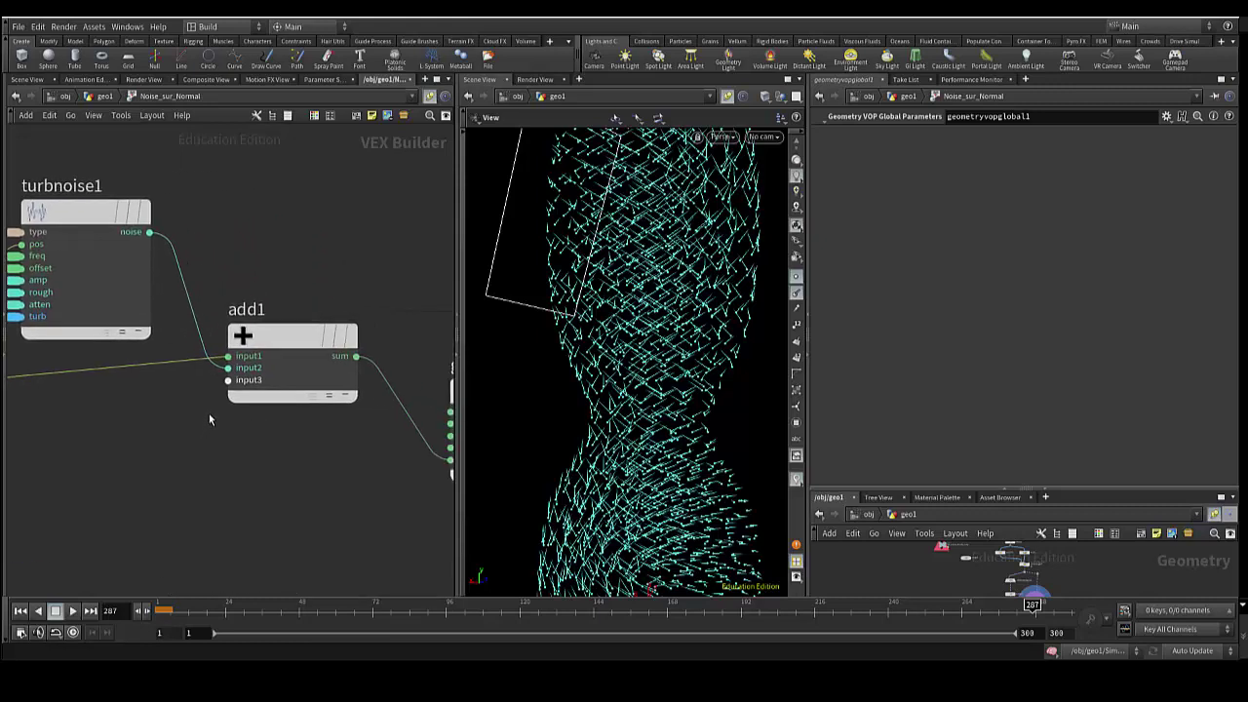
{"action": "middle_click_drag", "start_coordinate": [351, 469], "coordinate": [246, 467]}
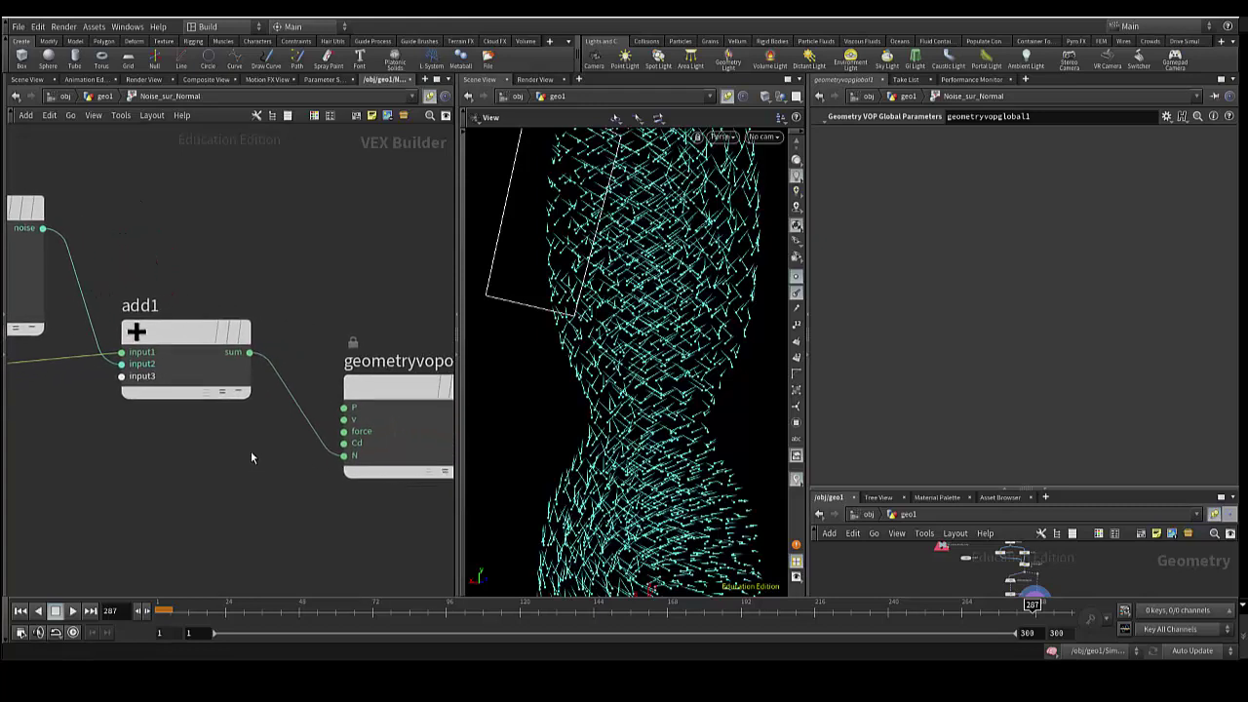
{"action": "left_click_drag", "start_coordinate": [376, 403], "coordinate": [356, 317]}
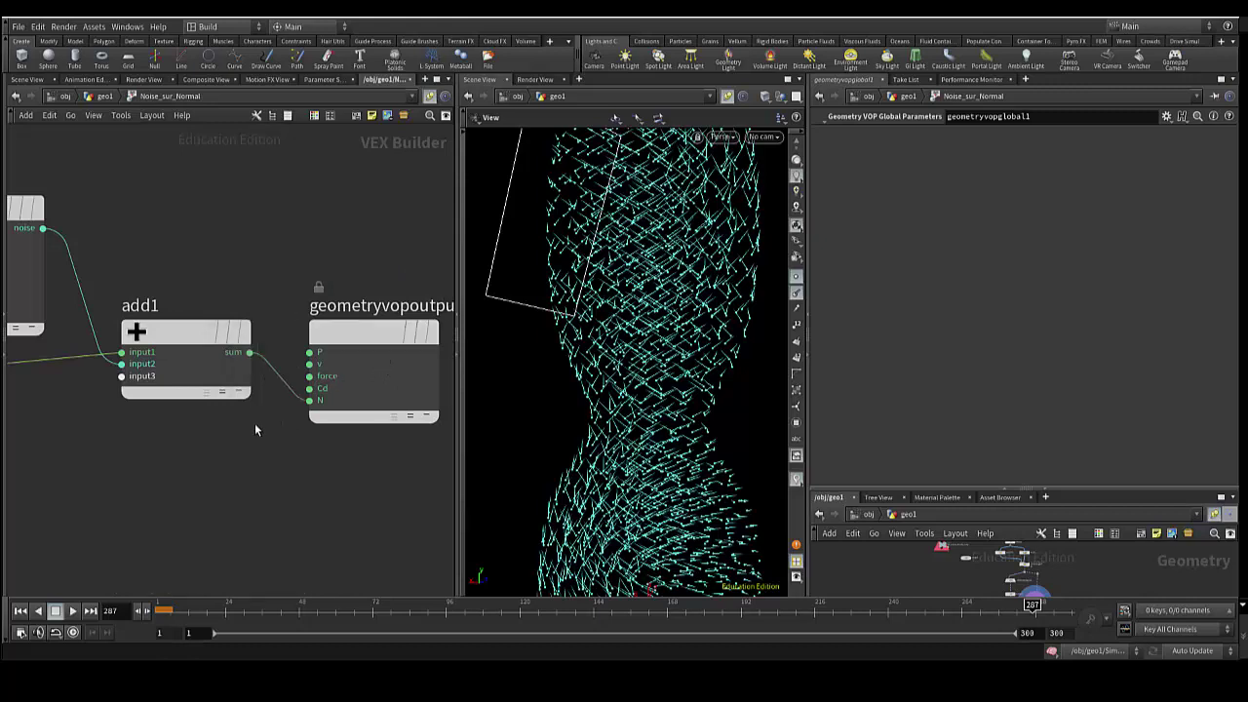
Check turbnoise1's right-click menu, then bring up the network path list.
{"action": "middle_click_drag", "start_coordinate": [255, 430], "coordinate": [390, 407]}
{"action": "scroll", "coordinate": [292, 458], "scroll_direction": "down", "scroll_amount": 3}
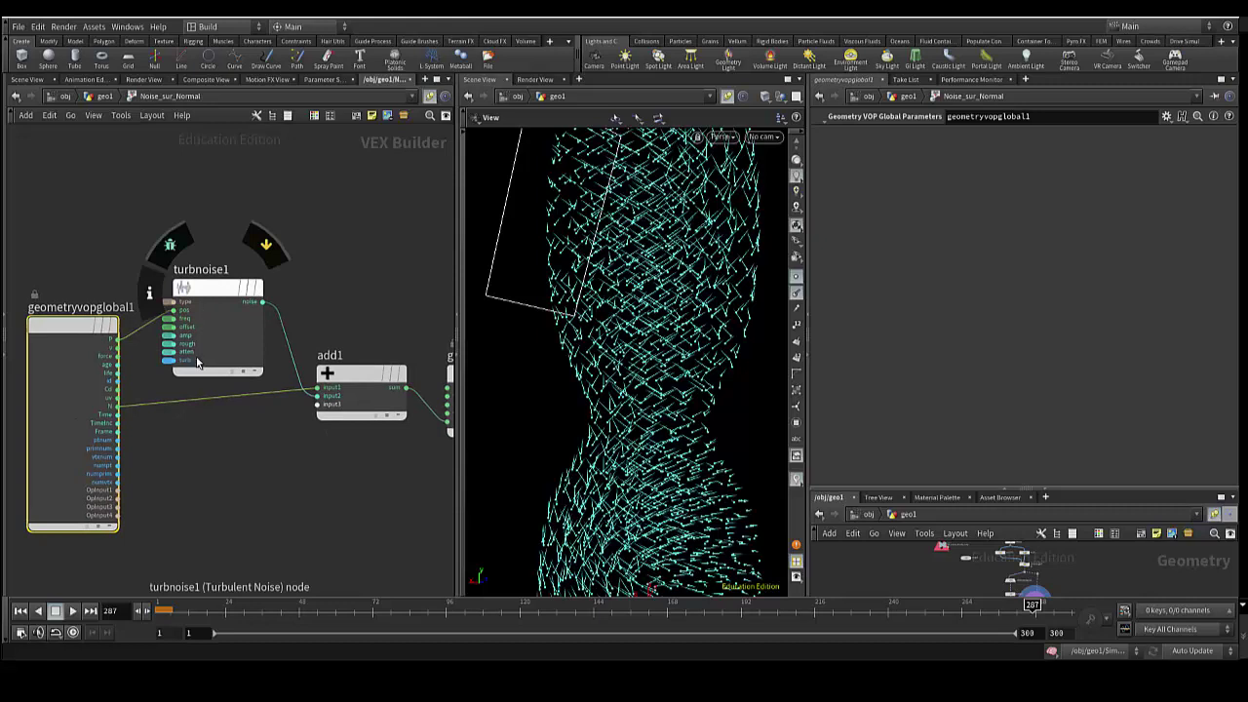
{"action": "scroll", "coordinate": [196, 344], "scroll_direction": "up", "scroll_amount": 3}
{"action": "right_click", "coordinate": [218, 240]}
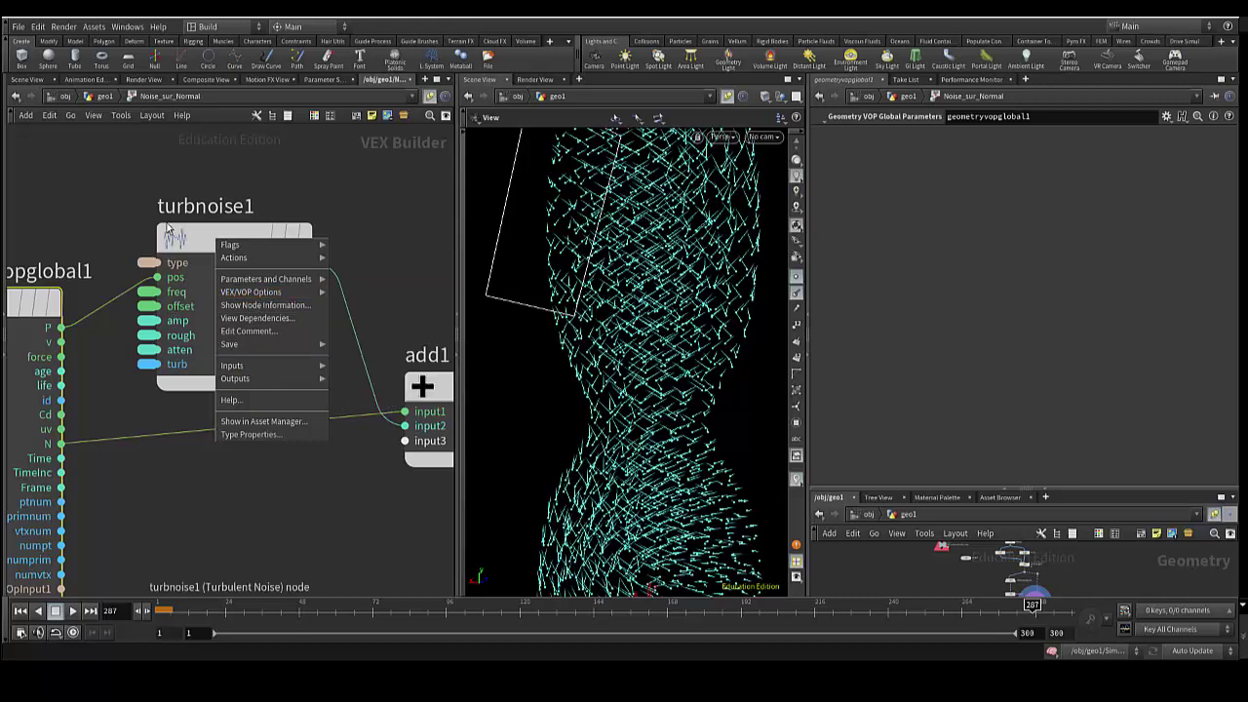
{"action": "left_click", "coordinate": [187, 246]}
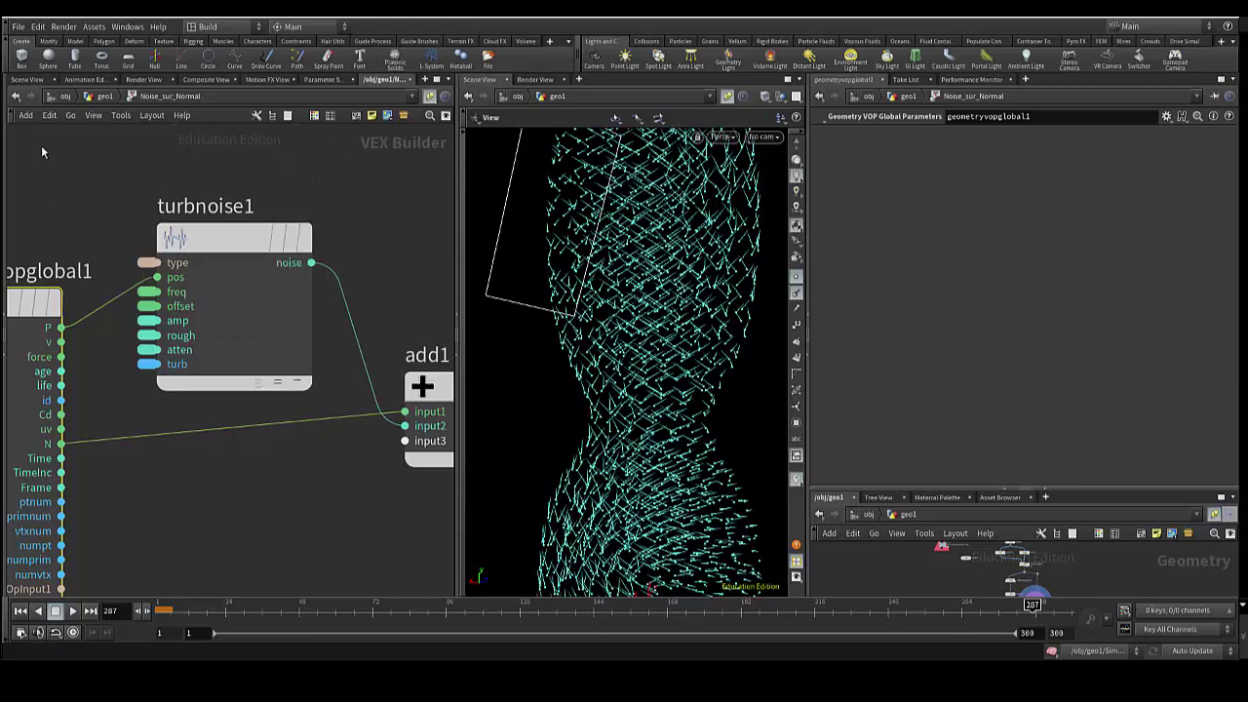
{"action": "left_click", "coordinate": [93, 102]}
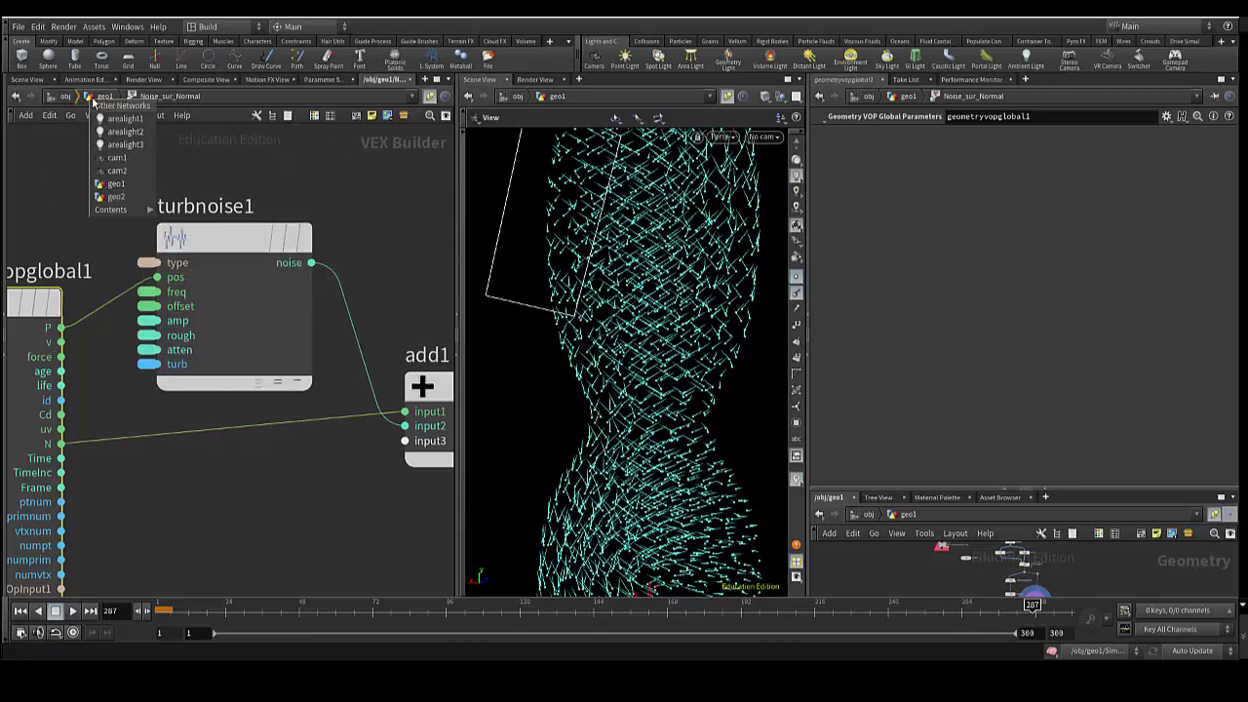
Return to geo1 and keep Original Perlin Noise as Noise_sur_Normal's noise type.
{"action": "left_click", "coordinate": [103, 102]}
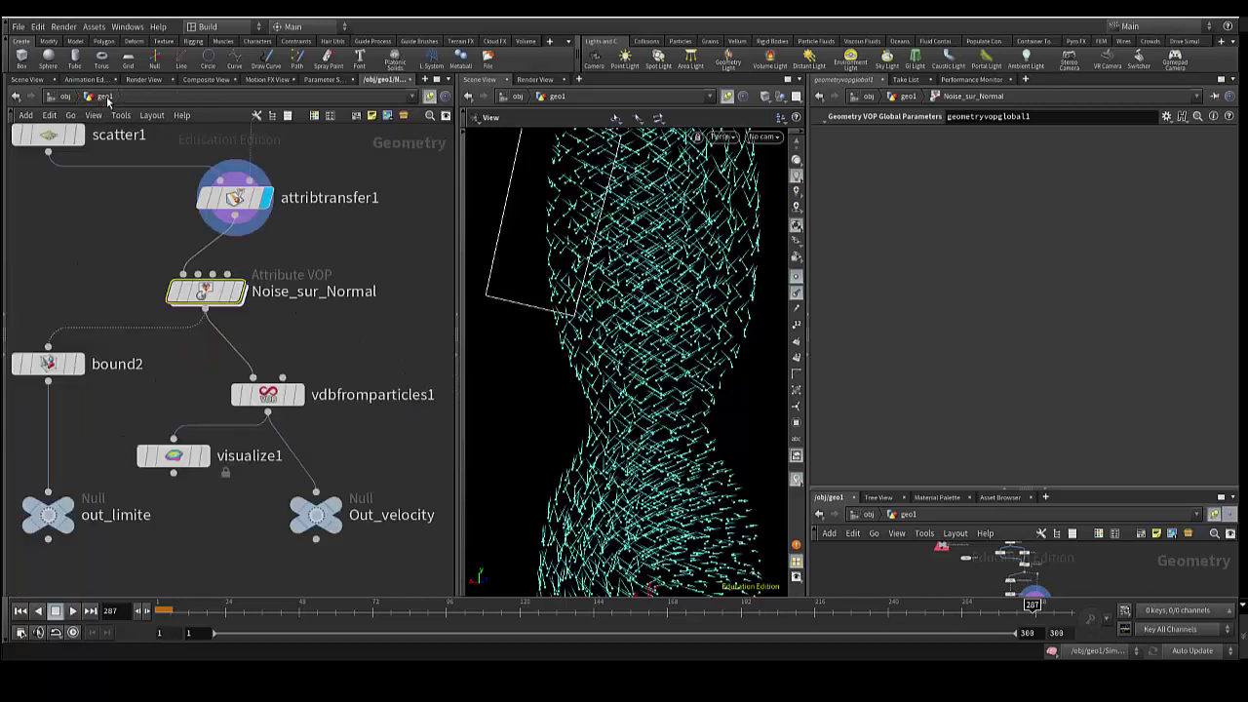
{"action": "middle_click_drag", "start_coordinate": [324, 441], "coordinate": [308, 408]}
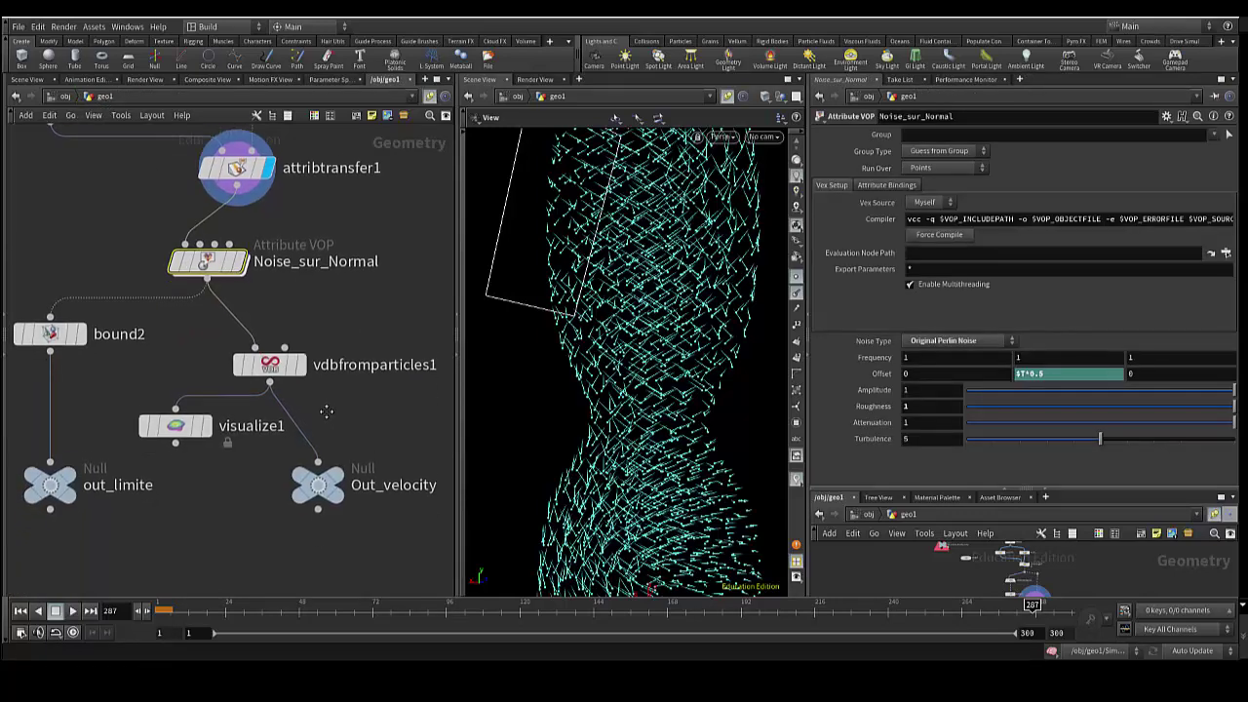
{"action": "middle_click_drag", "start_coordinate": [183, 457], "coordinate": [191, 525]}
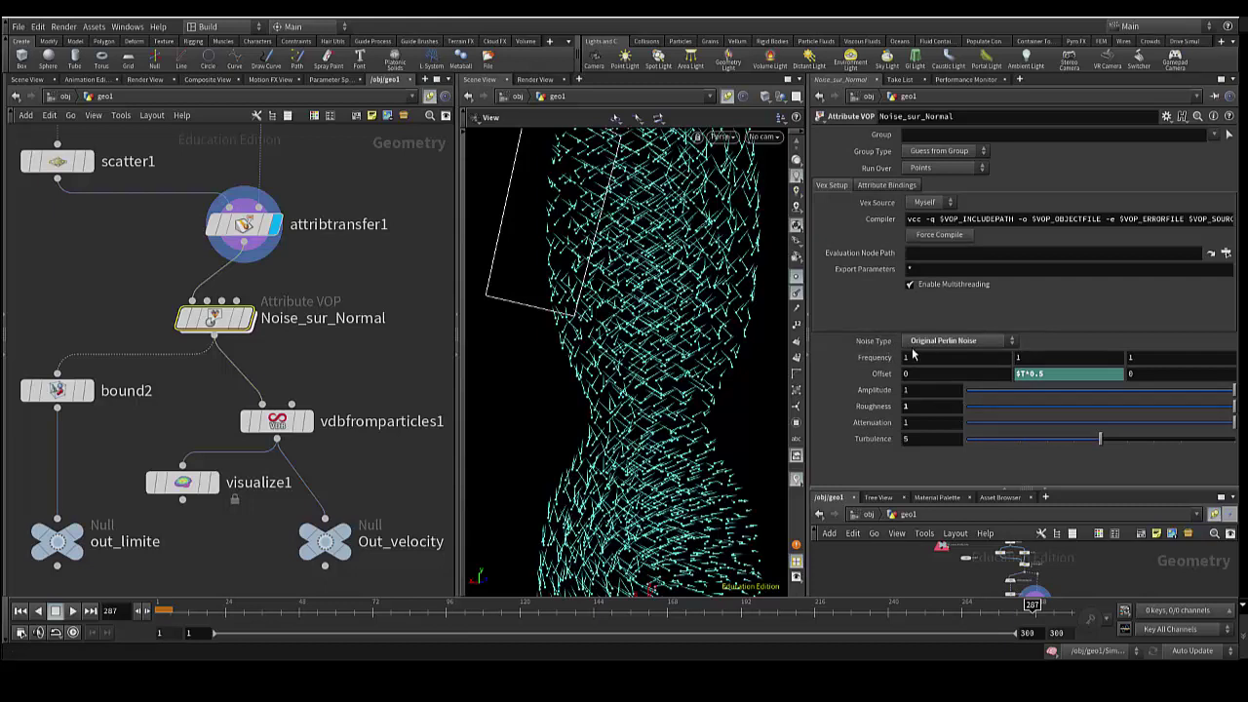
{"action": "left_click", "coordinate": [926, 343]}
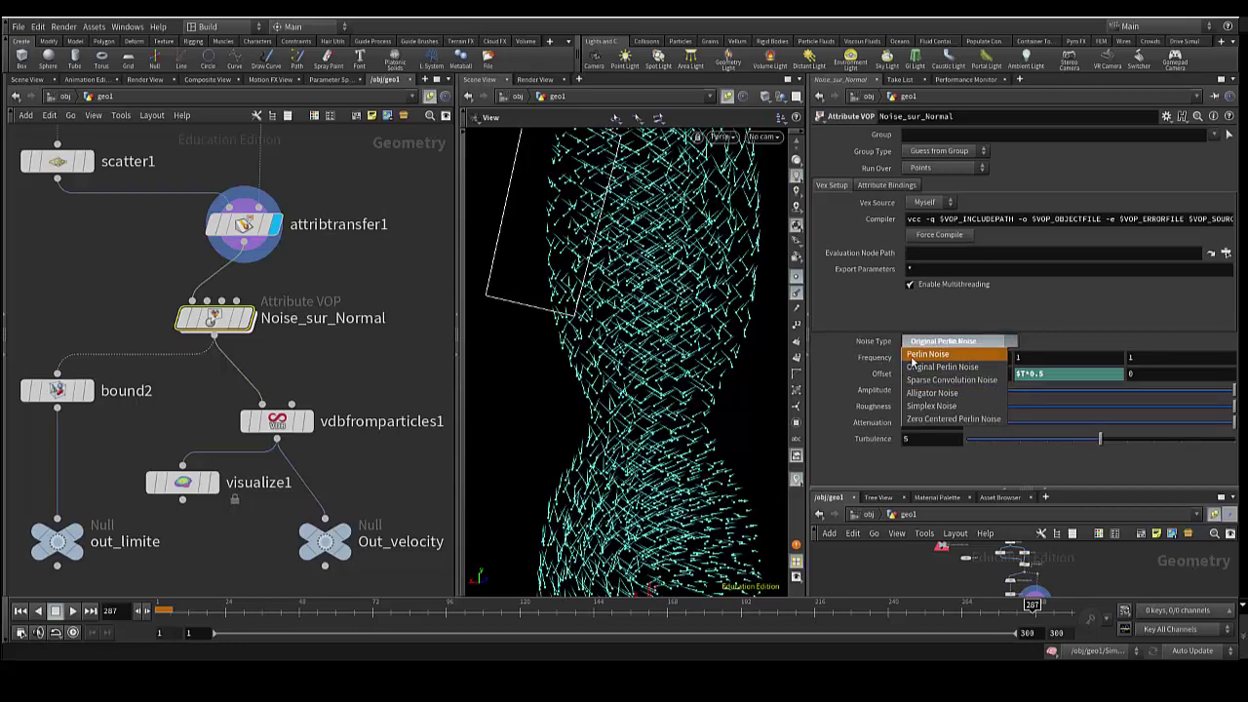
{"action": "left_click", "coordinate": [829, 361]}
Display Noise_sur_Normal's noise-perturbed direction lines and orbit around them.
{"action": "mouse_move", "coordinate": [663, 471]}
{"action": "left_mouse_down"}
{"action": "mouse_move", "coordinate": [671, 455]}
{"action": "mouse_move", "coordinate": [655, 444]}
{"action": "left_mouse_up"}
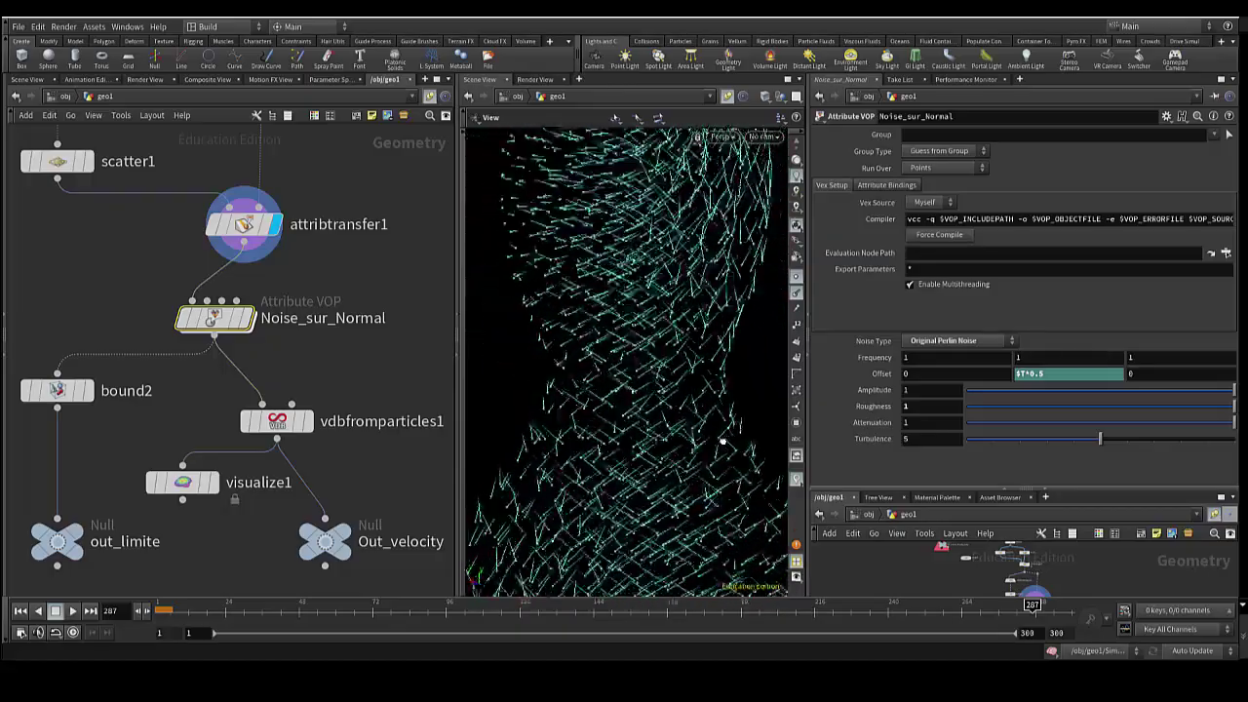
{"action": "mouse_move", "coordinate": [655, 445]}
{"action": "left_mouse_down"}
{"action": "mouse_move", "coordinate": [682, 468]}
{"action": "mouse_move", "coordinate": [665, 459]}
{"action": "mouse_move", "coordinate": [669, 475]}
{"action": "left_mouse_up"}
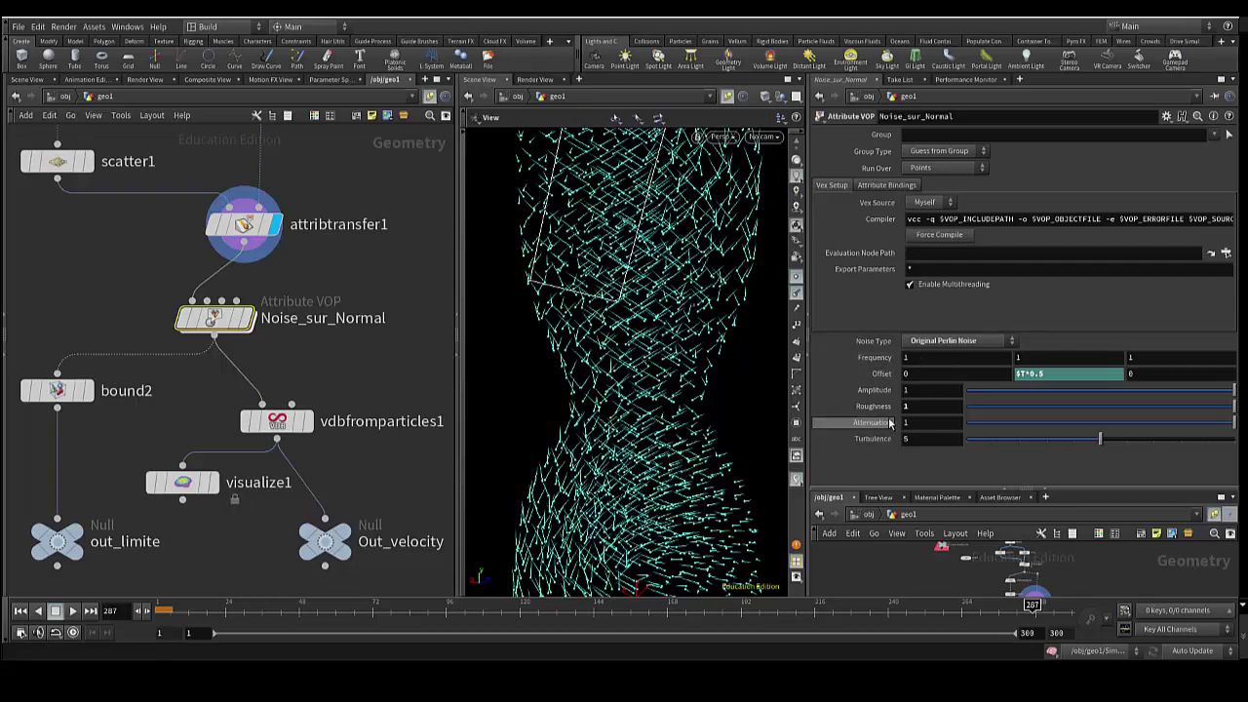
{"action": "mouse_move", "coordinate": [667, 461]}
{"action": "left_mouse_down"}
{"action": "mouse_move", "coordinate": [678, 500]}
{"action": "mouse_move", "coordinate": [772, 377]}
{"action": "mouse_move", "coordinate": [577, 481]}
{"action": "left_mouse_up"}
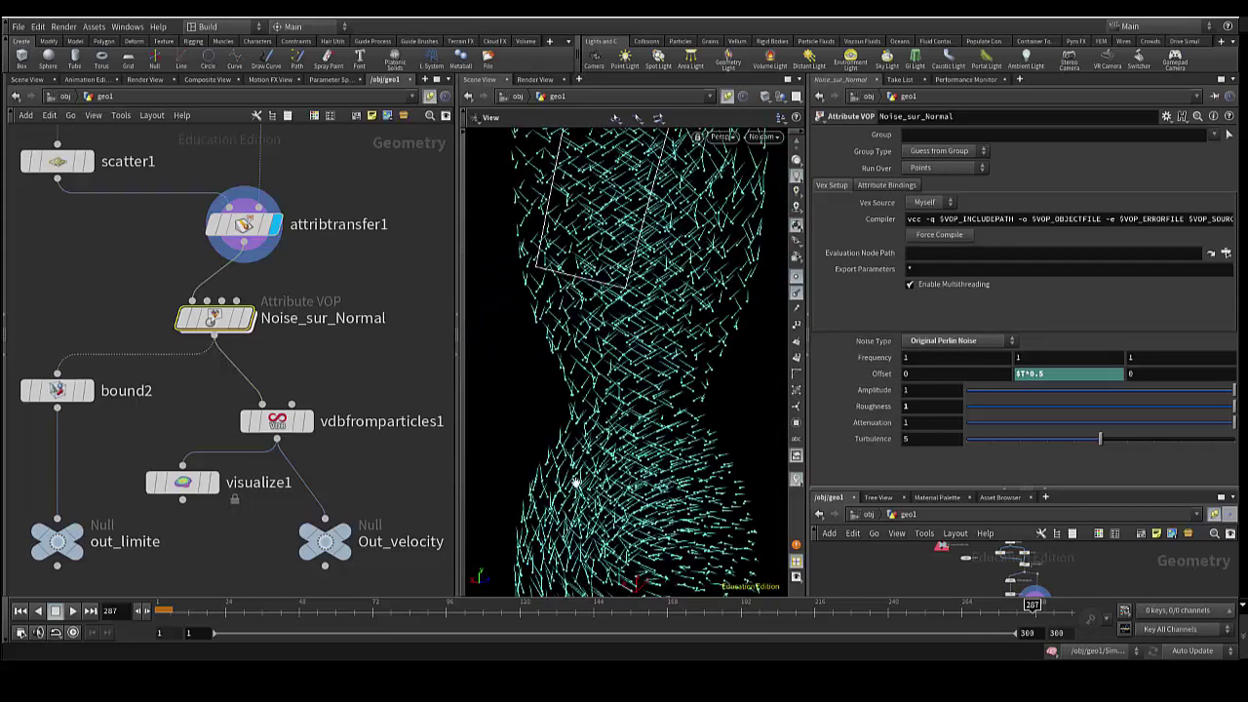
{"action": "left_click", "coordinate": [246, 319]}
{"action": "left_click_drag", "start_coordinate": [554, 457], "coordinate": [592, 450]}
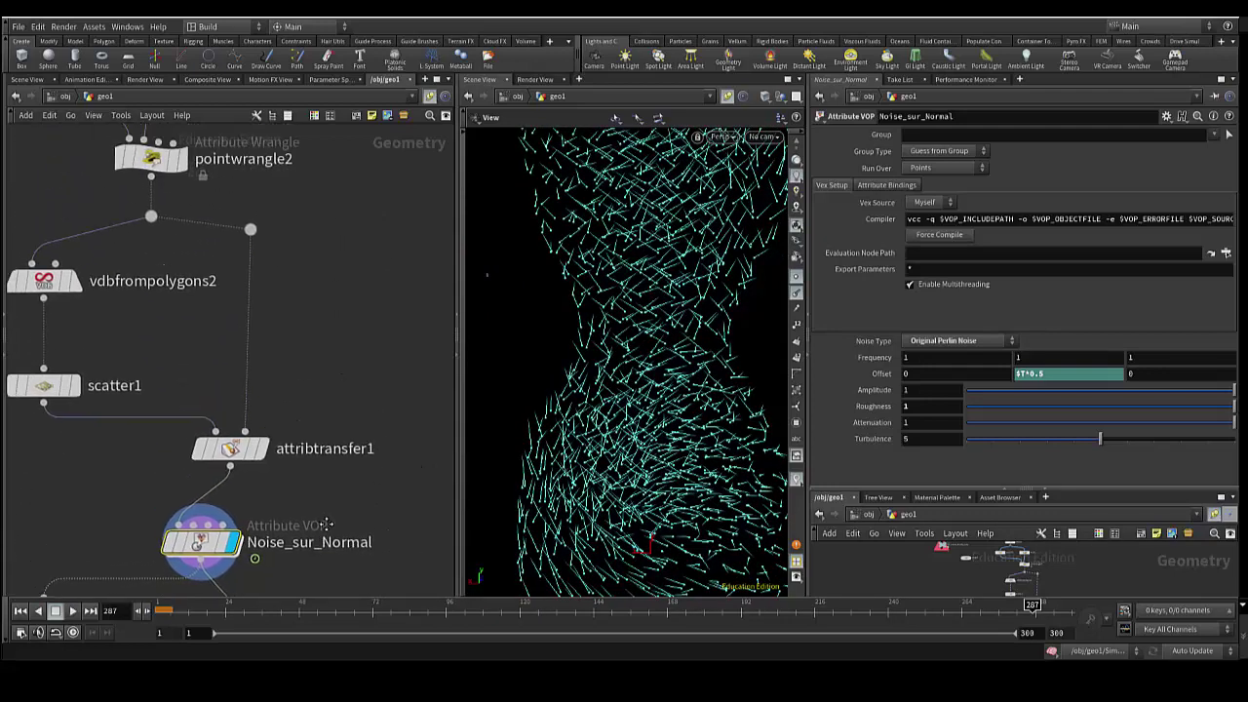
Pan to bound2, vdbfromparticles1 and the output nulls, orbit the normals, and drop bound2 slightly lower.
{"action": "middle_click_drag", "start_coordinate": [339, 303], "coordinate": [344, 576]}
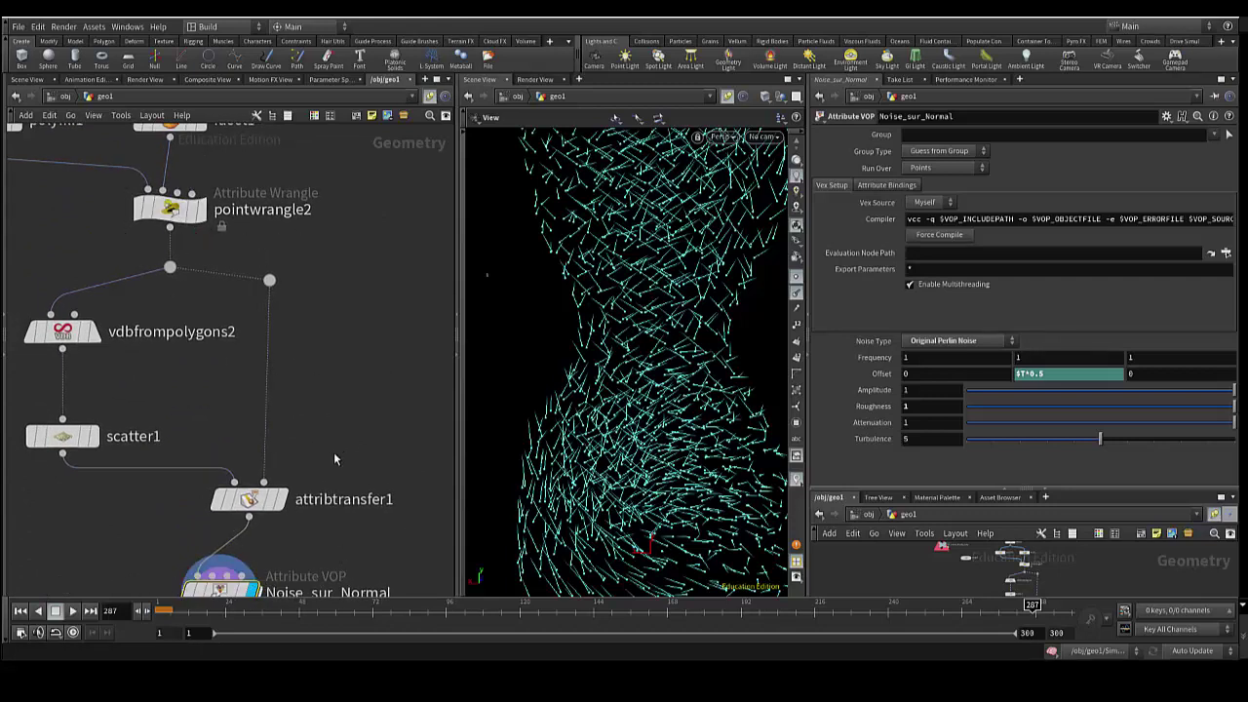
{"action": "mouse_move", "coordinate": [333, 451]}
{"action": "middle_mouse_down"}
{"action": "mouse_move", "coordinate": [338, 279]}
{"action": "mouse_move", "coordinate": [353, 273]}
{"action": "mouse_move", "coordinate": [397, 367]}
{"action": "middle_mouse_up"}
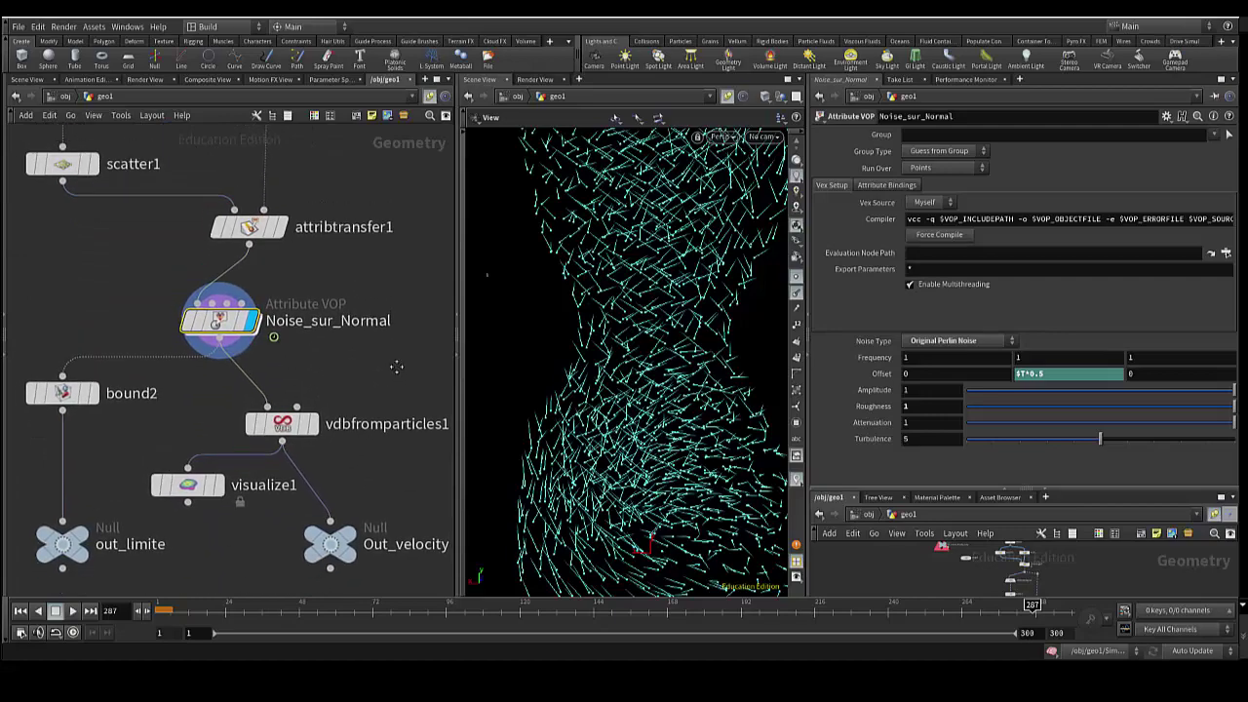
{"action": "mouse_move", "coordinate": [552, 435]}
{"action": "left_mouse_down"}
{"action": "mouse_move", "coordinate": [656, 437]}
{"action": "mouse_move", "coordinate": [649, 399]}
{"action": "mouse_move", "coordinate": [668, 435]}
{"action": "left_mouse_up"}
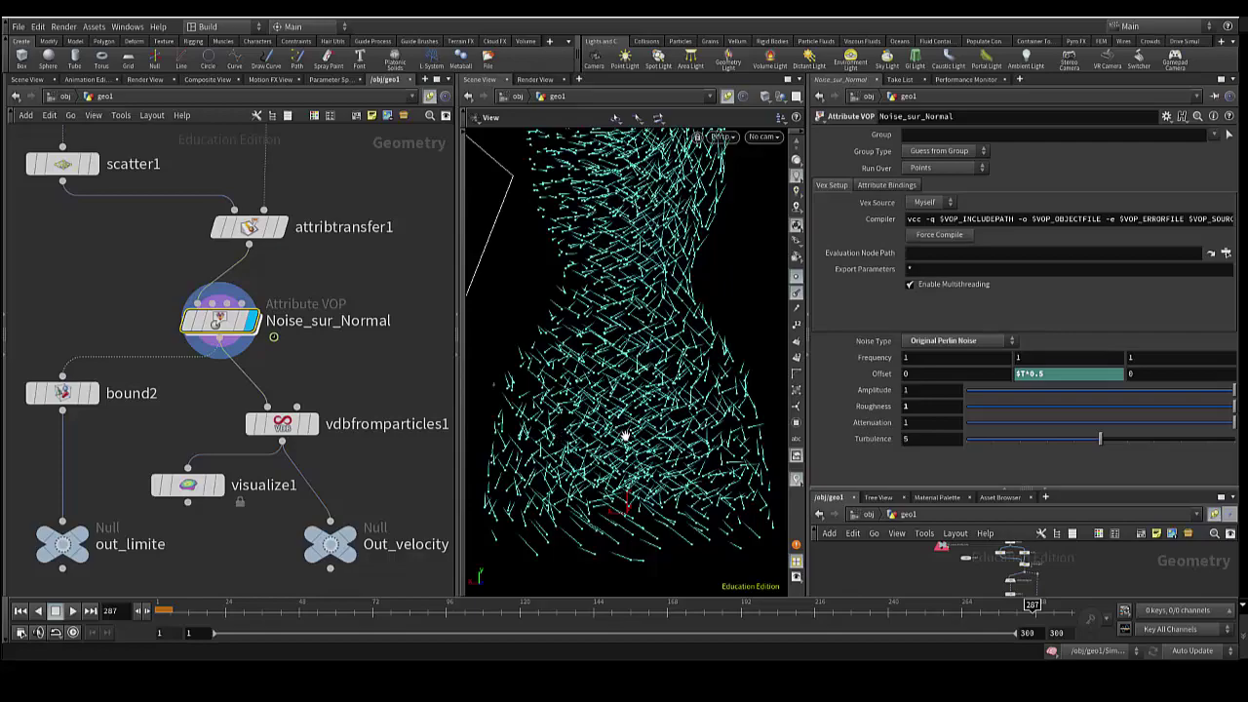
{"action": "mouse_move", "coordinate": [624, 435]}
{"action": "left_mouse_down", "text": "alt"}
{"action": "mouse_move", "coordinate": [622, 456]}
{"action": "mouse_move", "coordinate": [618, 433]}
{"action": "left_mouse_up", "text": "alt"}
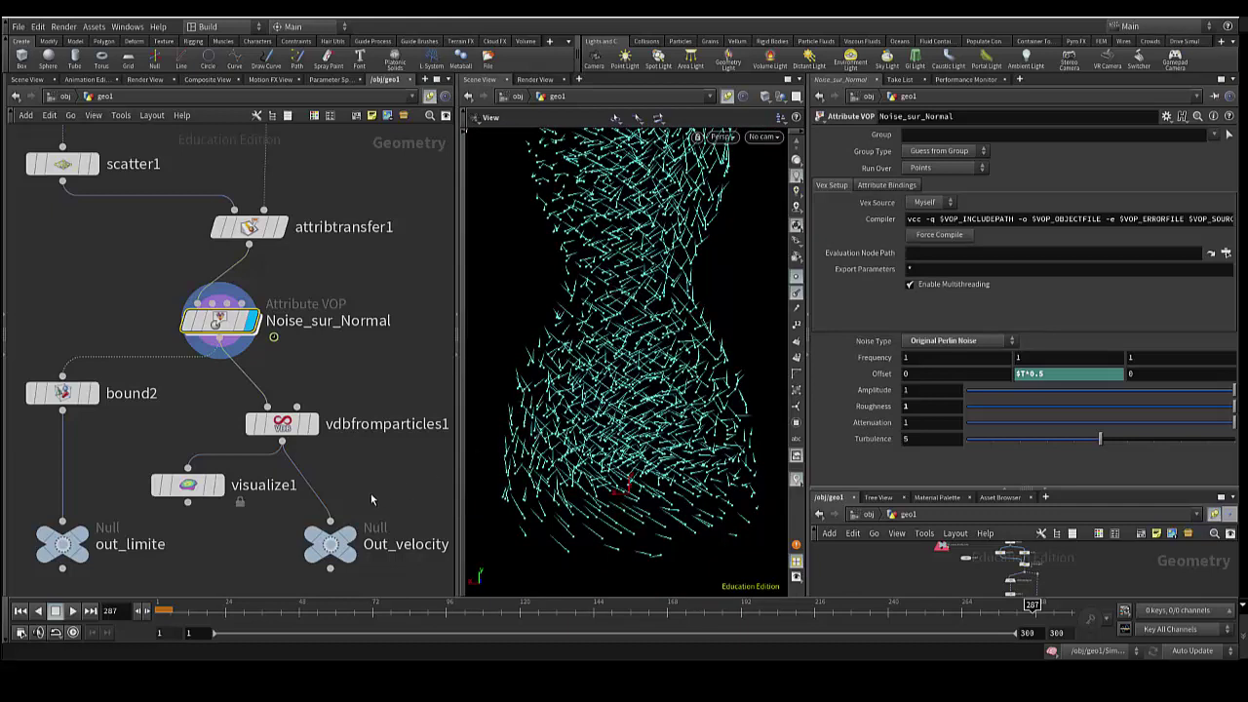
{"action": "middle_click_drag", "start_coordinate": [370, 494], "coordinate": [380, 405]}
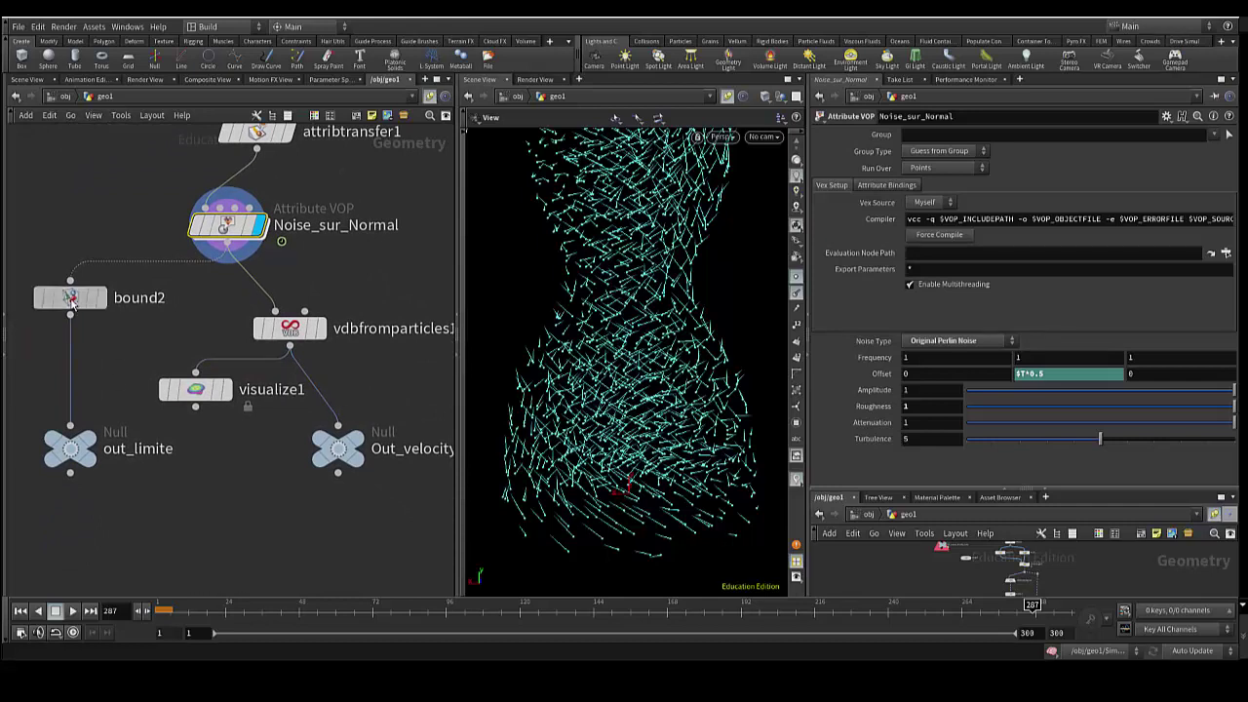
{"action": "left_click_drag", "start_coordinate": [80, 303], "coordinate": [80, 319]}
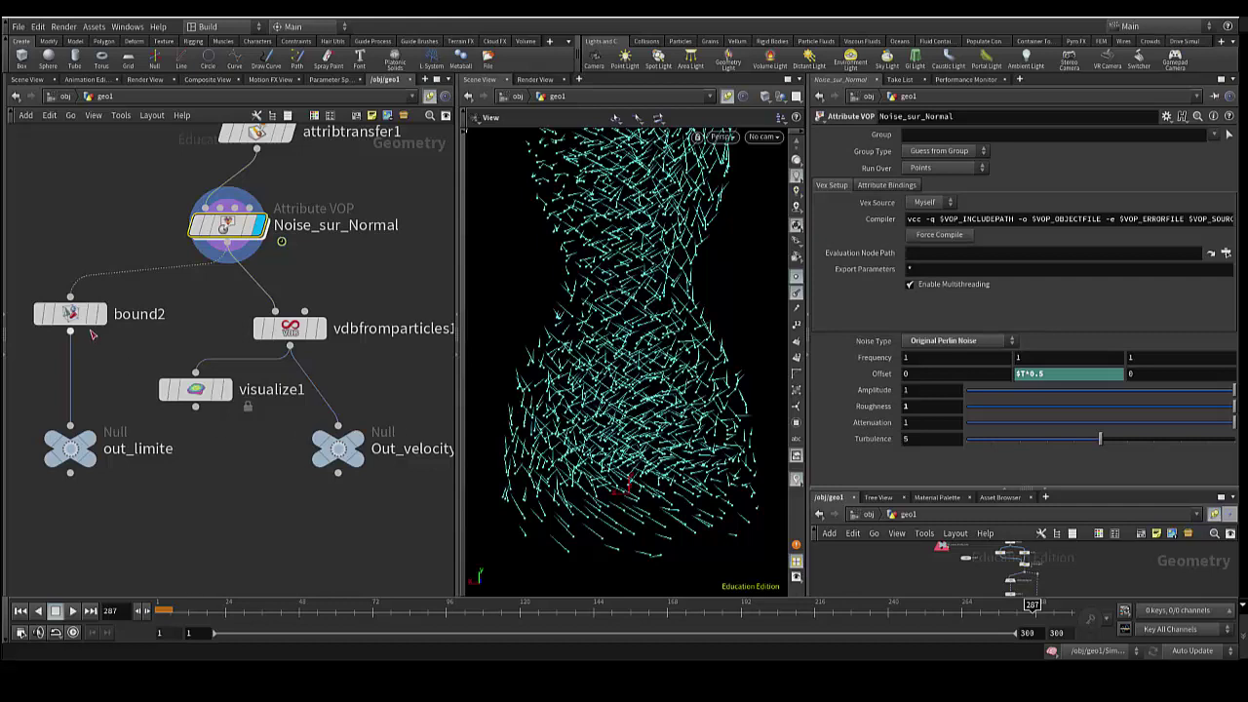
Show bound2's rectangular wireframe box around the particle field and tumble around it.
{"action": "left_click", "coordinate": [98, 314]}
{"action": "scroll", "coordinate": [575, 385], "scroll_direction": "up", "scroll_amount": 2}
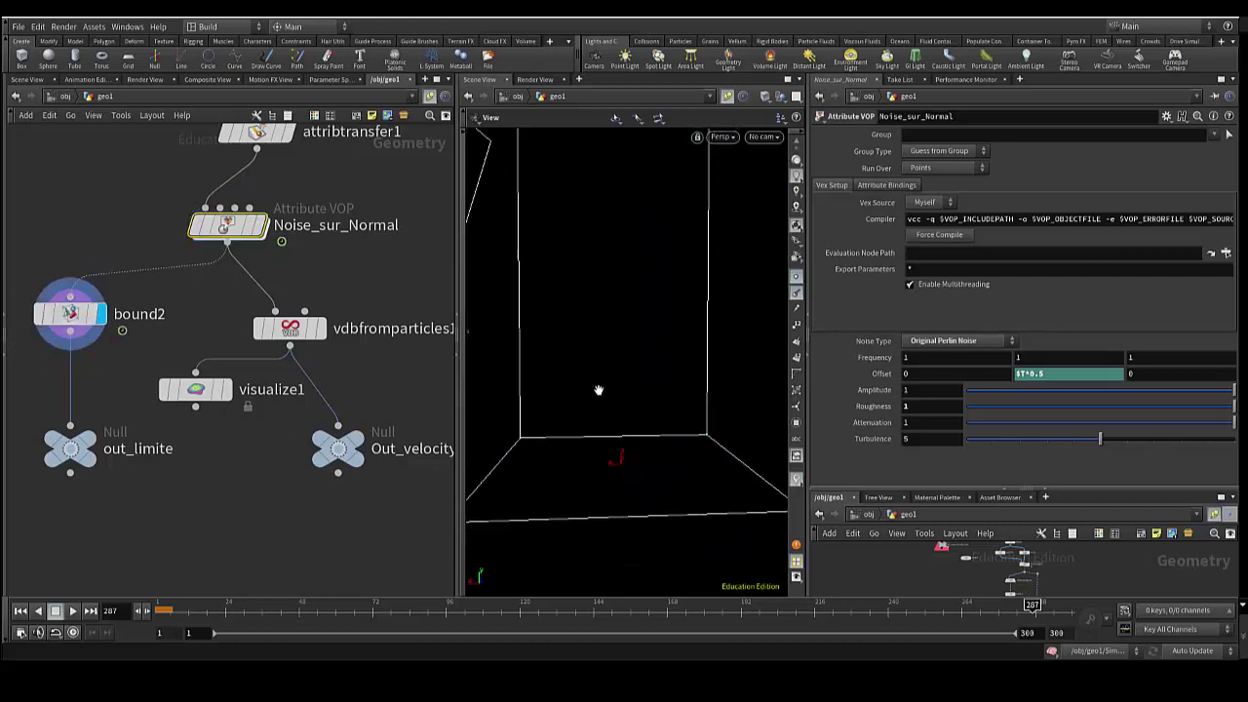
{"action": "mouse_move", "coordinate": [599, 390]}
{"action": "left_mouse_down"}
{"action": "mouse_move", "coordinate": [571, 432]}
{"action": "mouse_move", "coordinate": [559, 557]}
{"action": "mouse_move", "coordinate": [562, 510]}
{"action": "mouse_move", "coordinate": [611, 529]}
{"action": "mouse_move", "coordinate": [582, 504]}
{"action": "mouse_move", "coordinate": [569, 523]}
{"action": "mouse_move", "coordinate": [552, 508]}
{"action": "mouse_move", "coordinate": [571, 510]}
{"action": "left_mouse_up"}
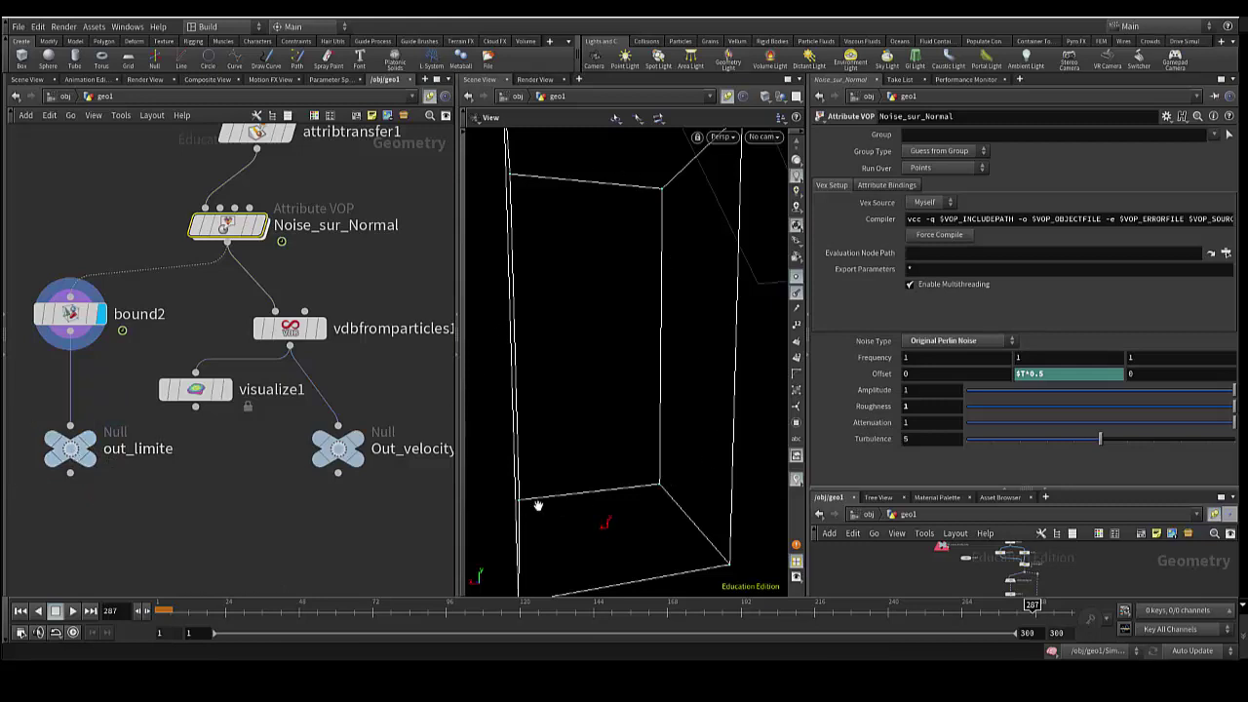
{"action": "mouse_move", "coordinate": [638, 493]}
{"action": "left_mouse_down"}
{"action": "mouse_move", "coordinate": [646, 487]}
{"action": "mouse_move", "coordinate": [634, 495]}
{"action": "left_mouse_up"}
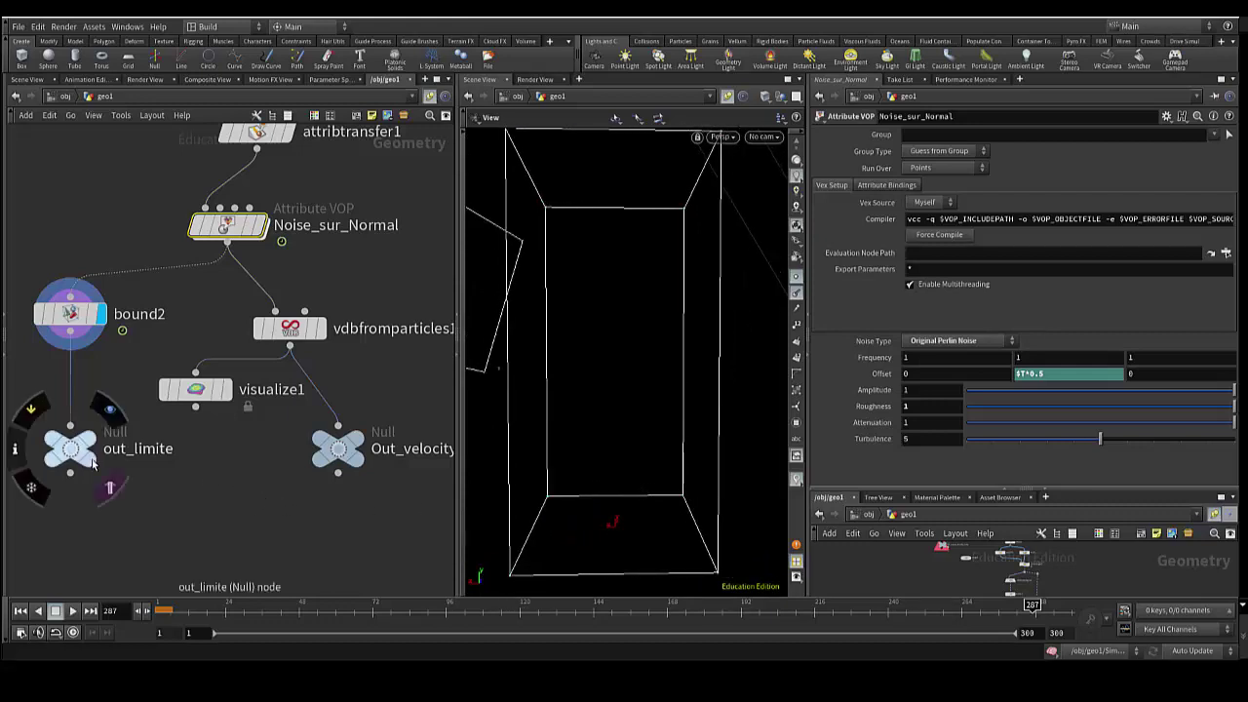
{"action": "mouse_move", "coordinate": [227, 225]}
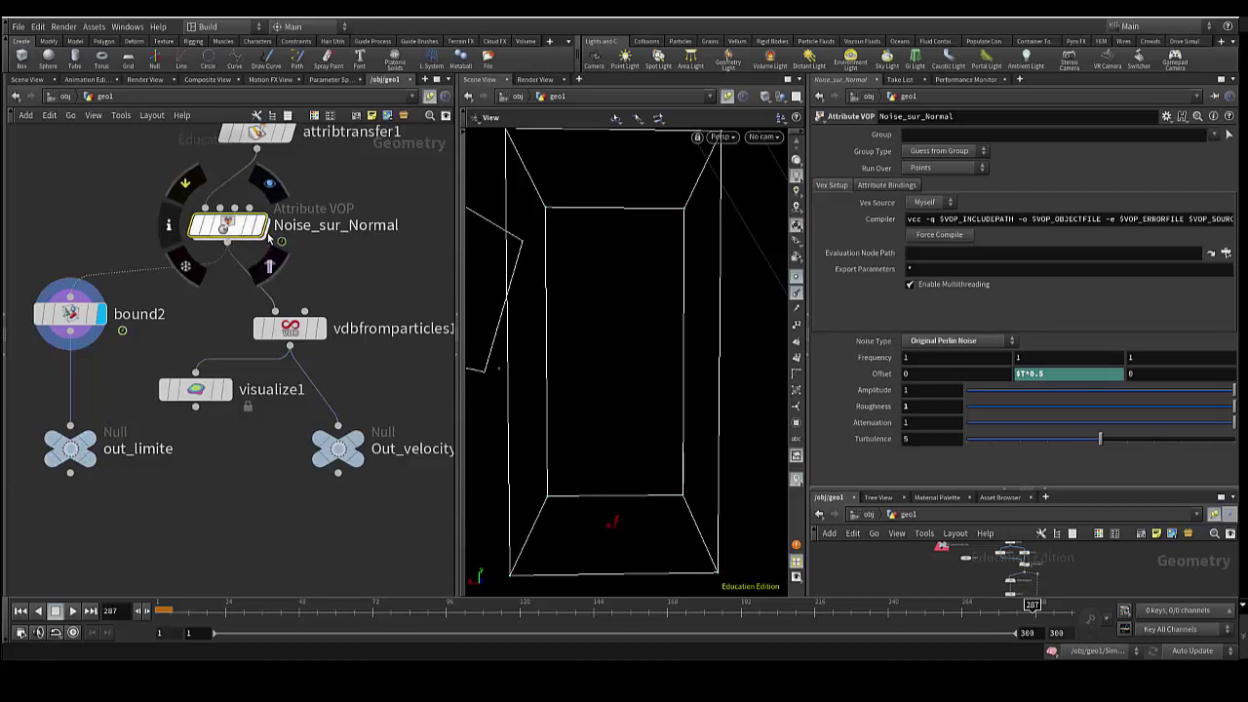
Redisplay Noise_sur_Normal and zoom in and out on its cyan cloud of direction lines.
{"action": "left_click", "coordinate": [270, 265]}
{"action": "scroll", "coordinate": [631, 398], "scroll_direction": "up", "scroll_amount": 2}
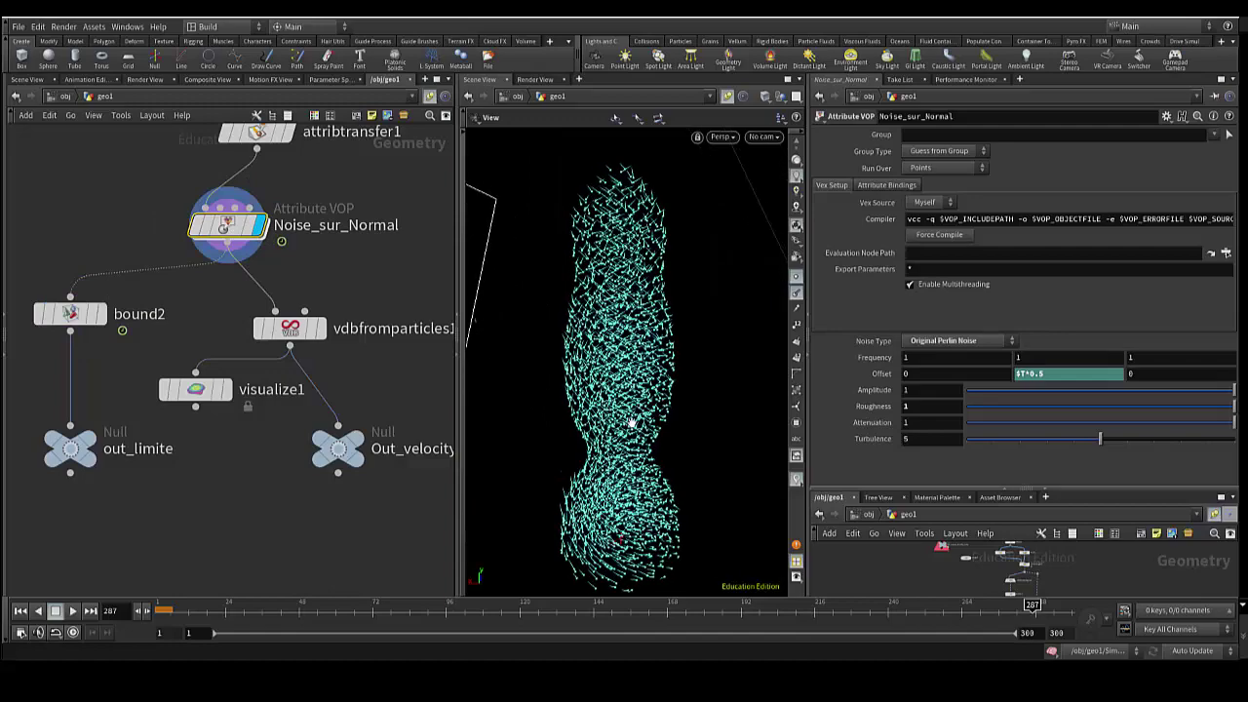
{"action": "scroll", "coordinate": [631, 397], "scroll_direction": "up", "scroll_amount": 2}
{"action": "scroll", "coordinate": [632, 397], "scroll_direction": "up", "scroll_amount": 3}
{"action": "scroll", "coordinate": [632, 400], "scroll_direction": "up", "scroll_amount": 2}
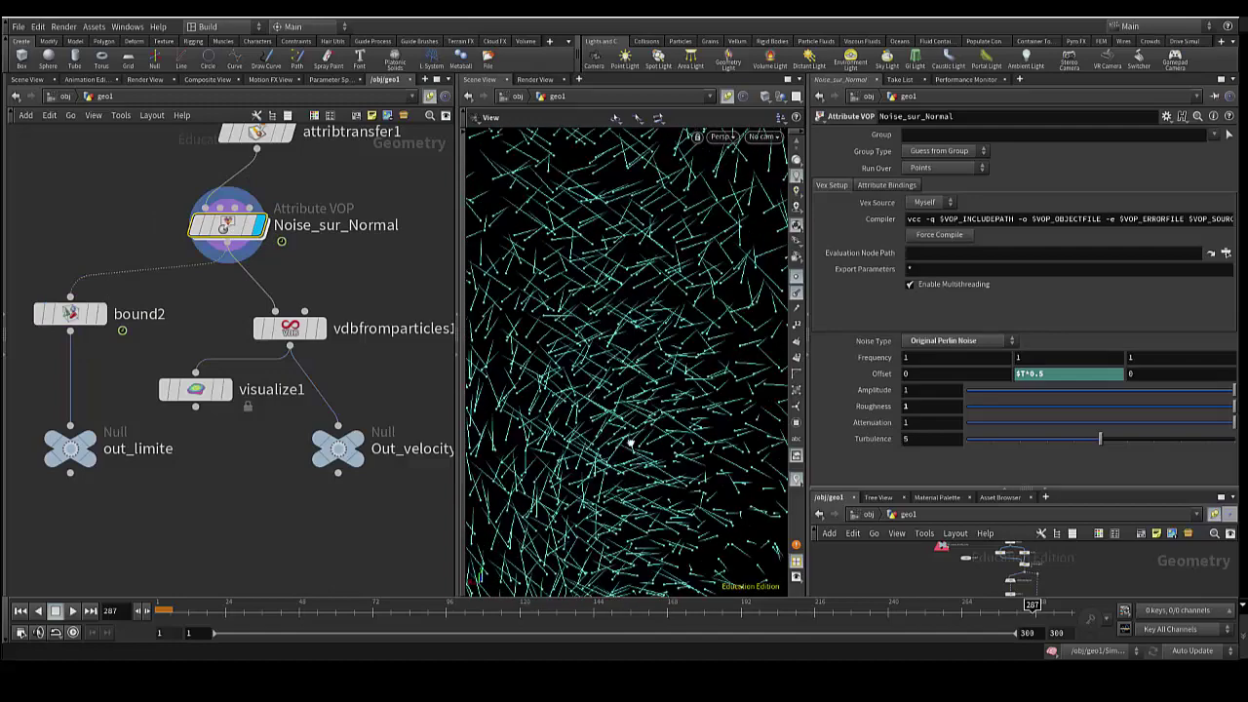
{"action": "scroll", "coordinate": [631, 443], "scroll_direction": "up", "scroll_amount": 2}
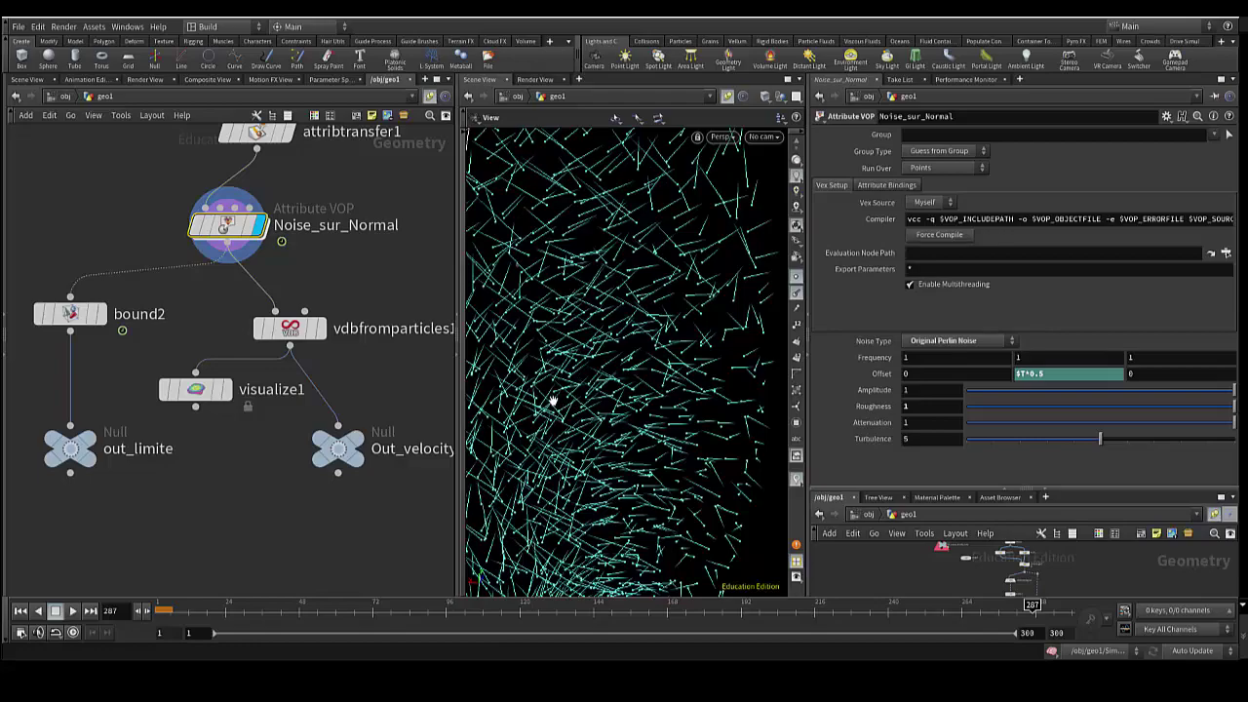
{"action": "scroll", "coordinate": [585, 417], "scroll_direction": "down", "scroll_amount": 1}
{"action": "scroll", "coordinate": [600, 437], "scroll_direction": "down", "scroll_amount": 1}
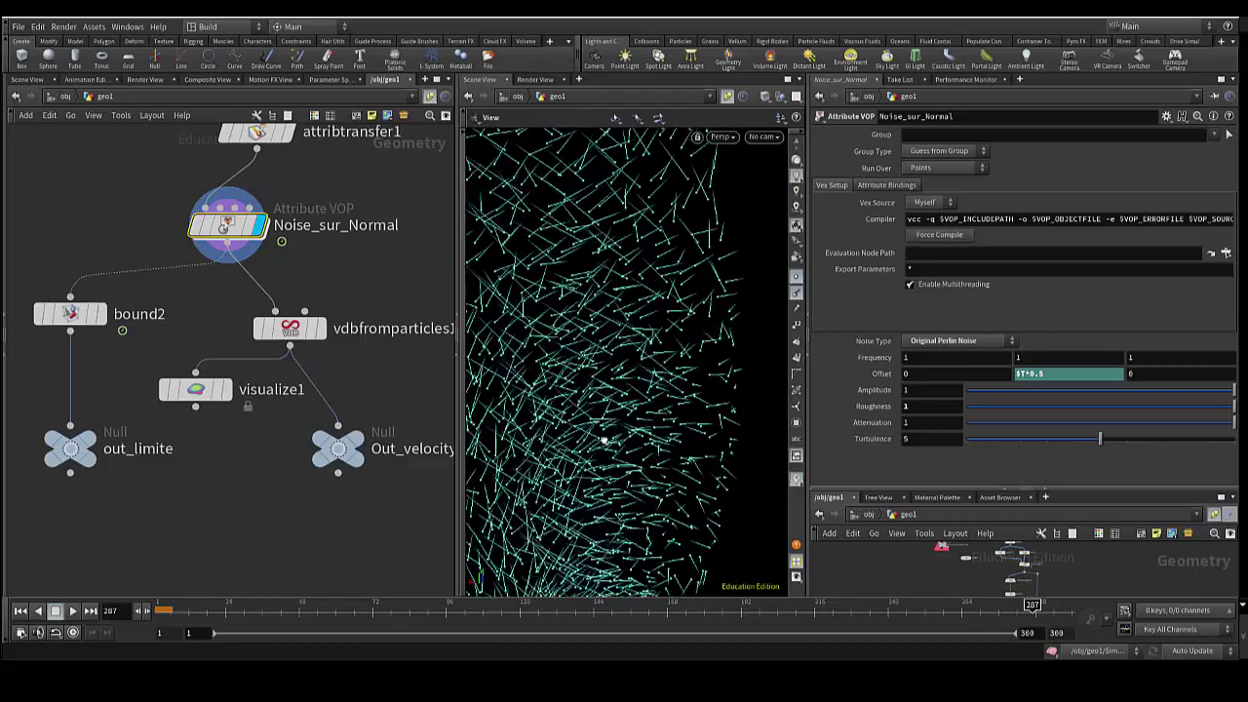
{"action": "scroll", "coordinate": [600, 438], "scroll_direction": "down", "scroll_amount": 1}
{"action": "scroll", "coordinate": [600, 438], "scroll_direction": "down", "scroll_amount": 1}
{"action": "scroll", "coordinate": [634, 414], "scroll_direction": "down", "scroll_amount": 1}
{"action": "scroll", "coordinate": [663, 400], "scroll_direction": "down", "scroll_amount": 1}
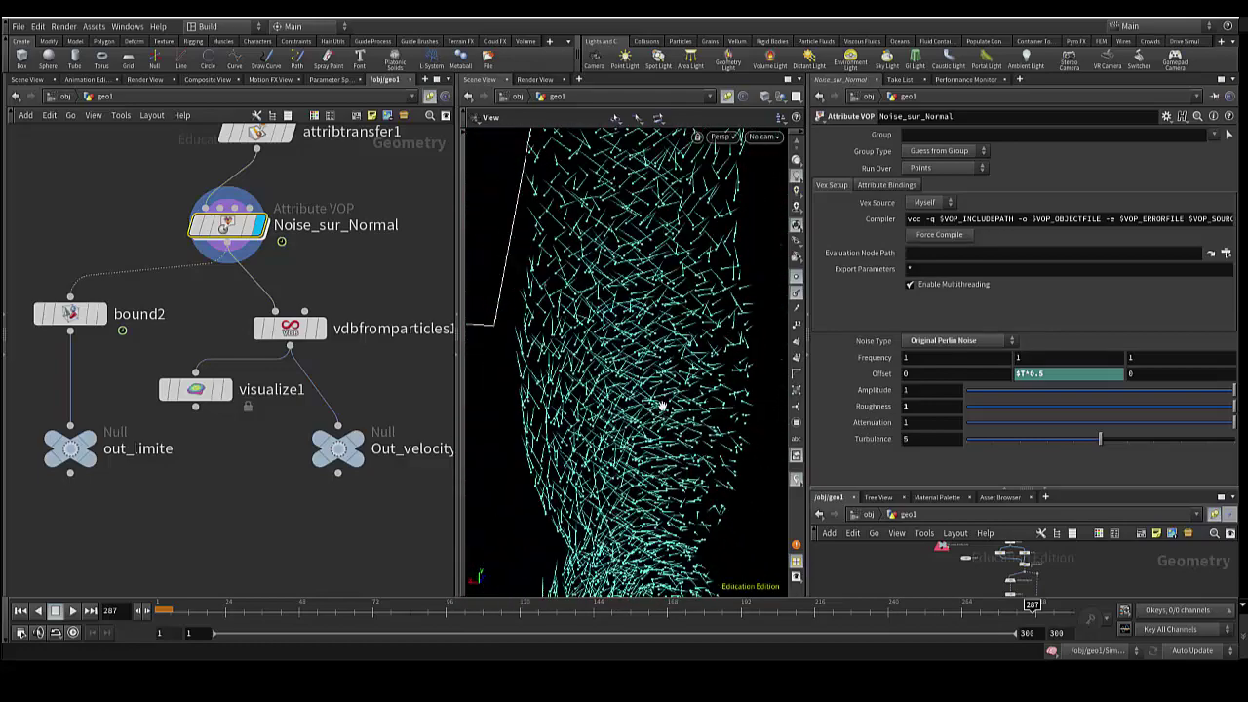
{"action": "scroll", "coordinate": [661, 405], "scroll_direction": "down", "scroll_amount": 1}
{"action": "scroll", "coordinate": [653, 411], "scroll_direction": "down", "scroll_amount": 1}
{"action": "scroll", "coordinate": [650, 411], "scroll_direction": "down", "scroll_amount": 1}
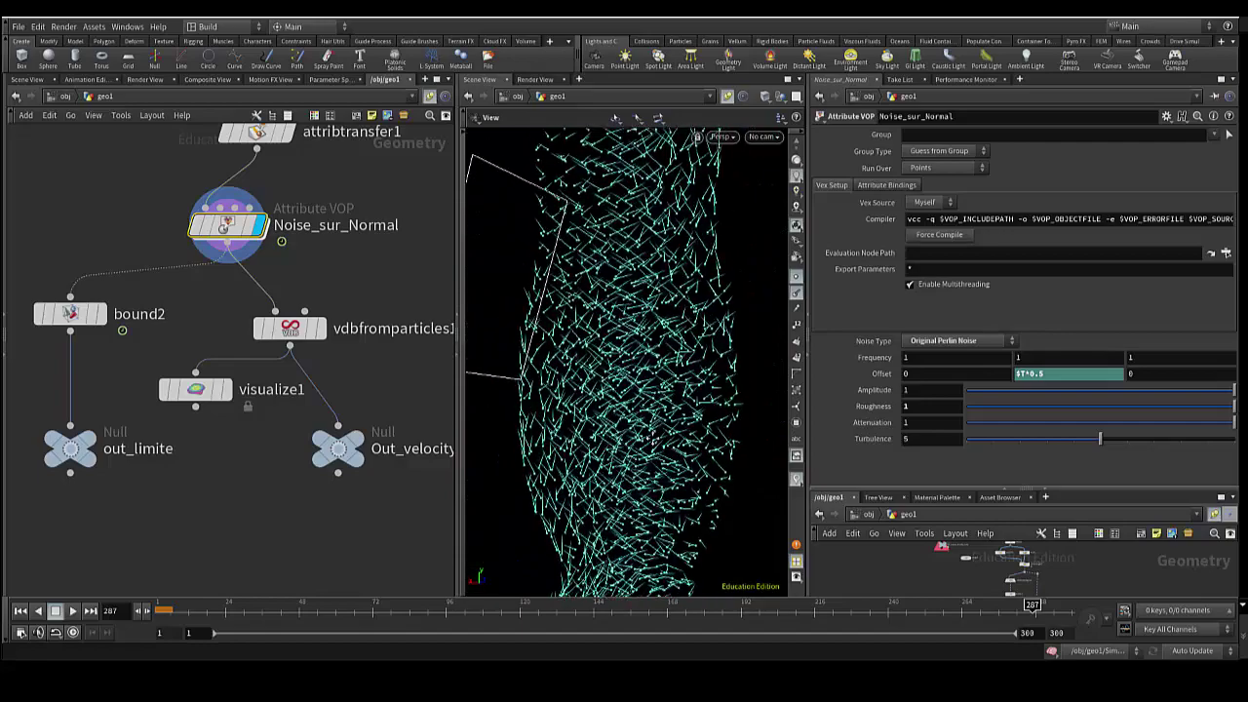
{"action": "scroll", "coordinate": [649, 403], "scroll_direction": "down", "scroll_amount": 1}
{"action": "scroll", "coordinate": [648, 419], "scroll_direction": "down", "scroll_amount": 1}
{"action": "scroll", "coordinate": [647, 390], "scroll_direction": "down", "scroll_amount": 1}
{"action": "scroll", "coordinate": [649, 381], "scroll_direction": "down", "scroll_amount": 1}
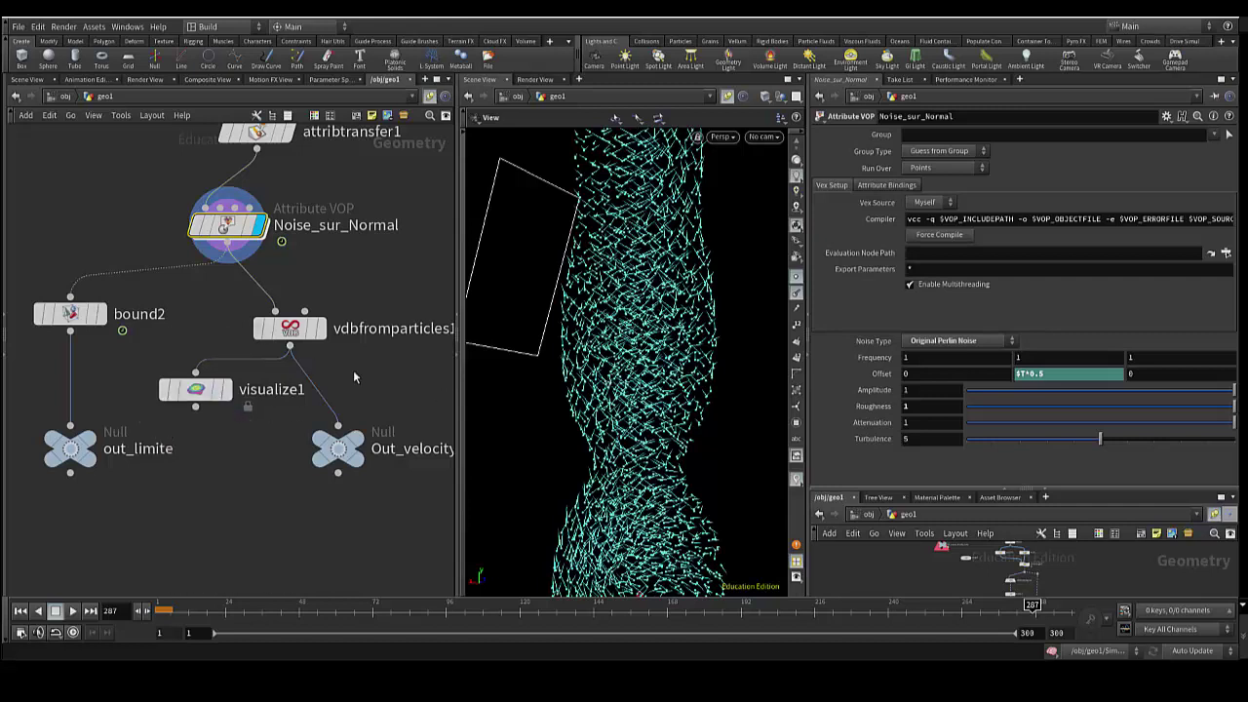
{"action": "middle_click_drag", "start_coordinate": [319, 356], "coordinate": [271, 362]}
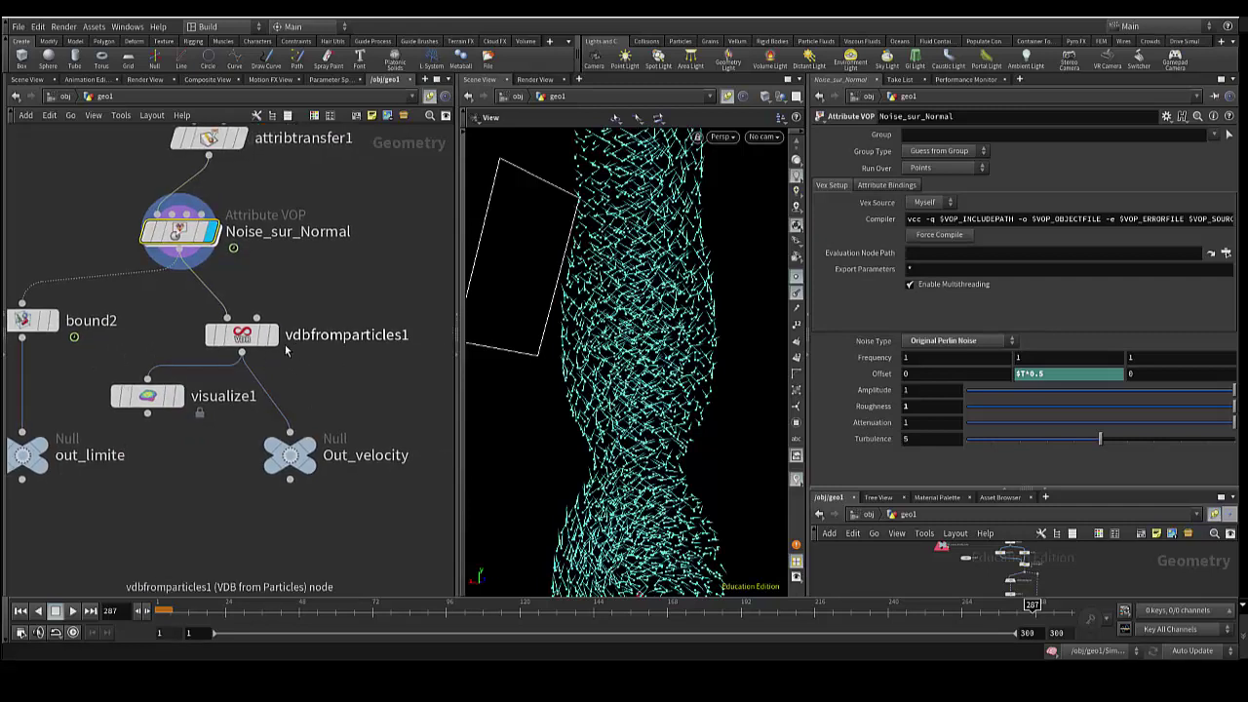
{"action": "left_click", "coordinate": [242, 334]}
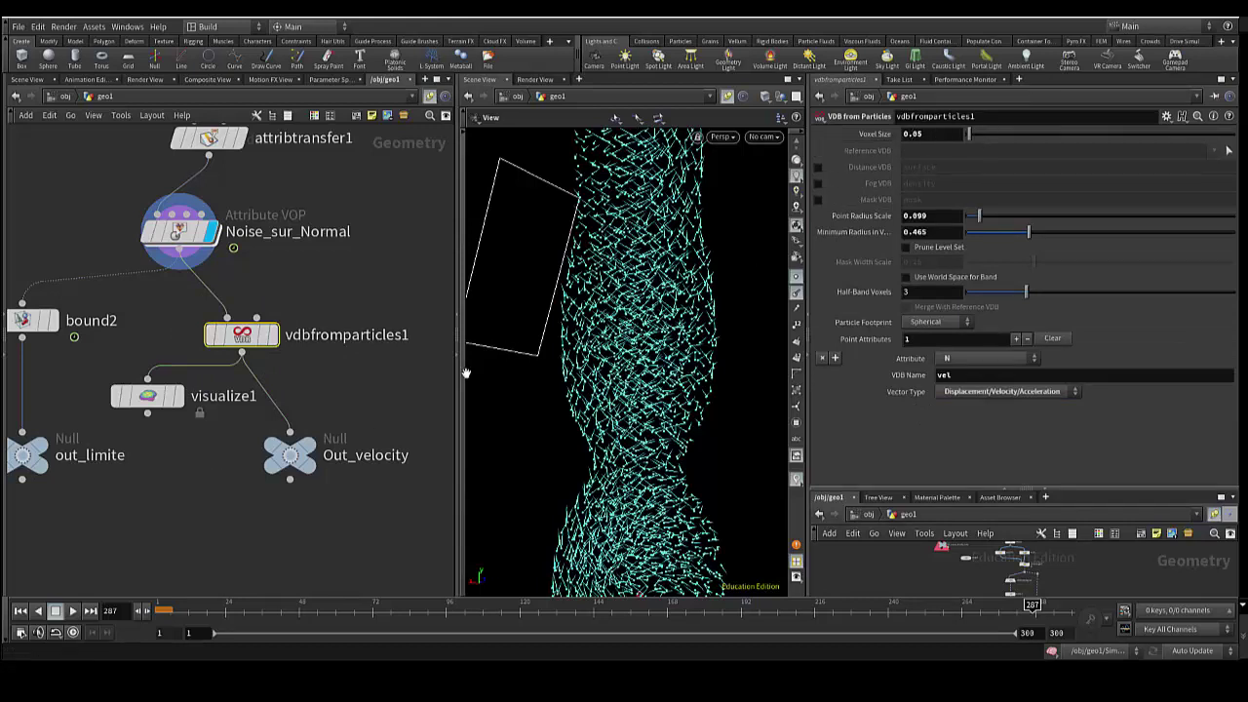
{"action": "left_click", "coordinate": [273, 335]}
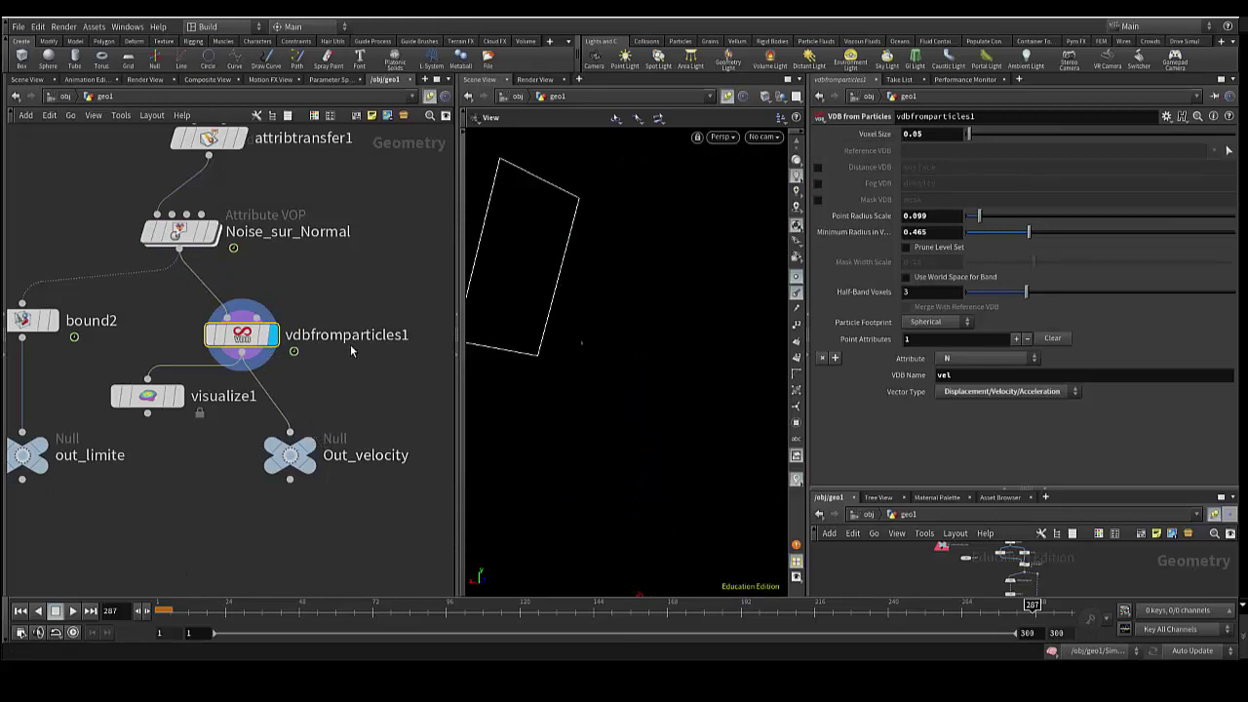
{"action": "mouse_move", "coordinate": [242, 335]}
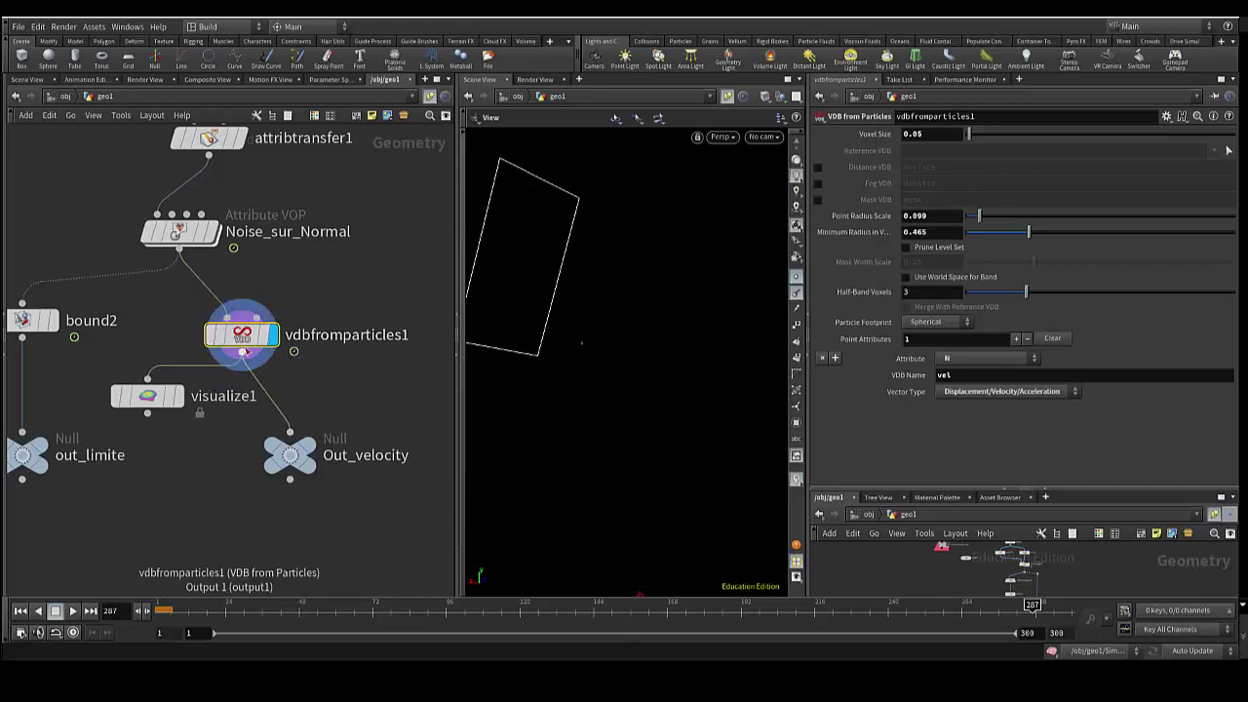
{"action": "left_click_drag", "start_coordinate": [242, 344], "coordinate": [241, 329]}
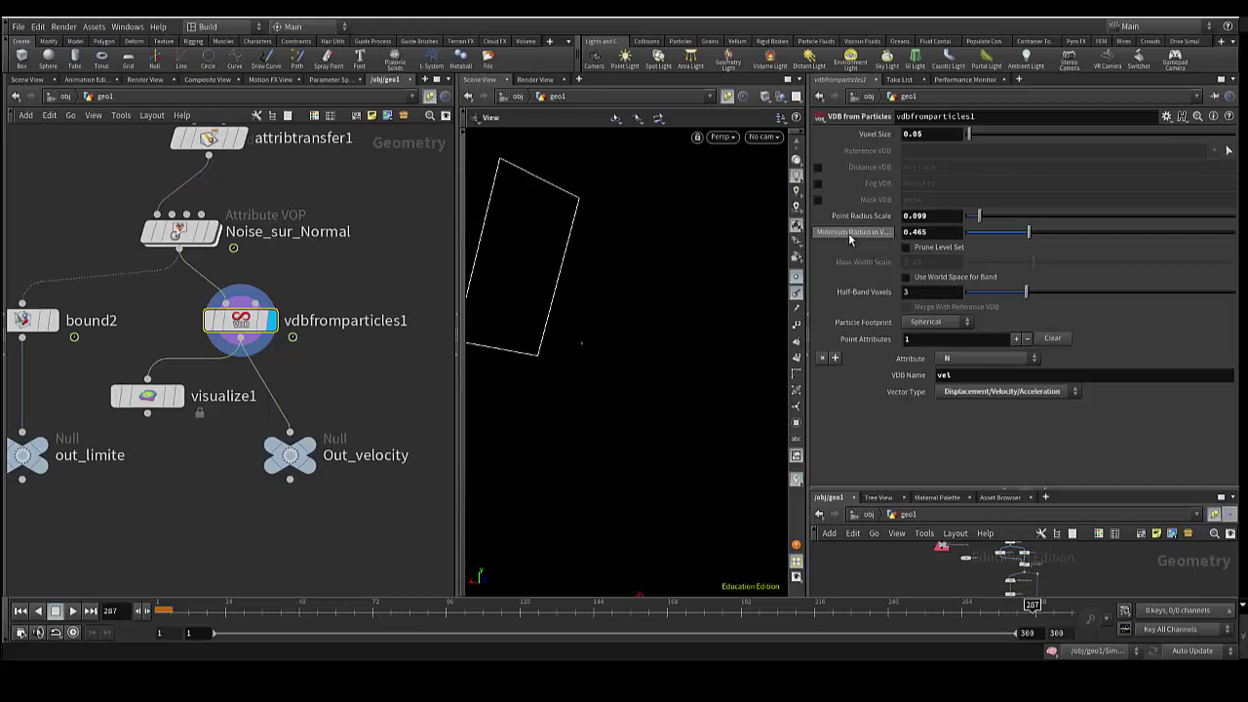
{"action": "left_click", "coordinate": [818, 185]}
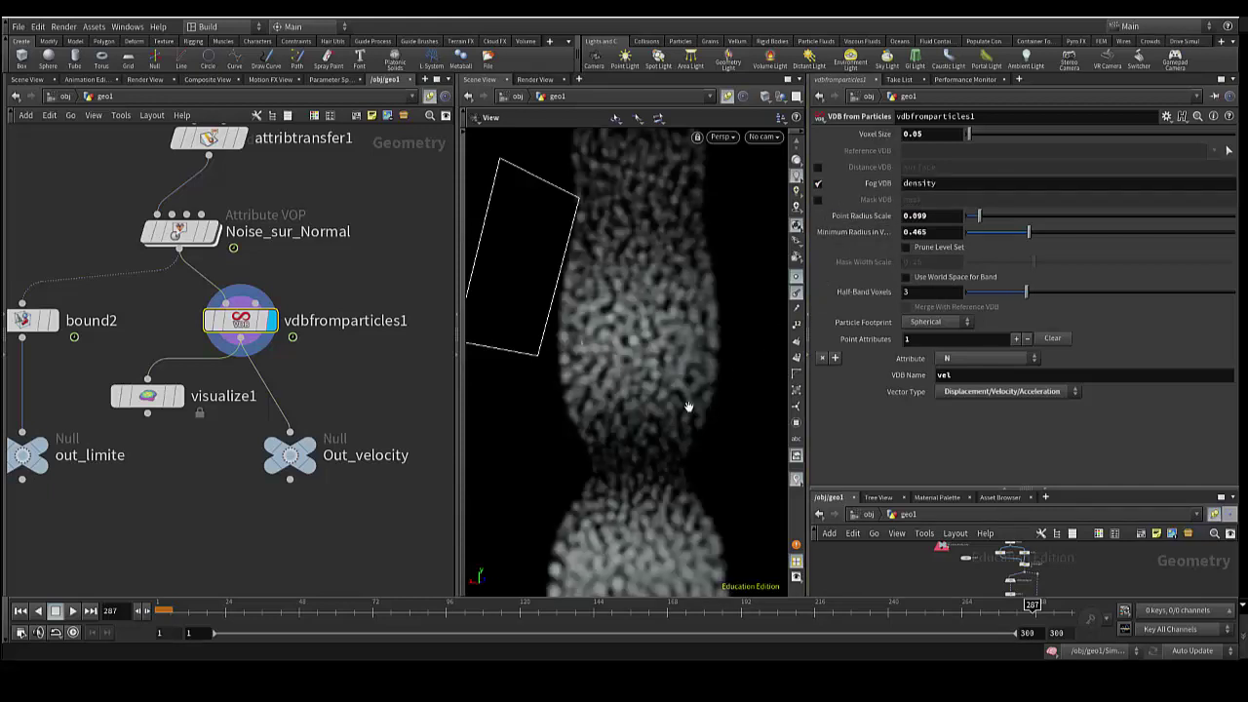
{"action": "mouse_move", "coordinate": [656, 461]}
{"action": "left_mouse_down"}
{"action": "mouse_move", "coordinate": [608, 407]}
{"action": "mouse_move", "coordinate": [612, 449]}
{"action": "mouse_move", "coordinate": [660, 440]}
{"action": "mouse_move", "coordinate": [609, 370]}
{"action": "left_mouse_up"}
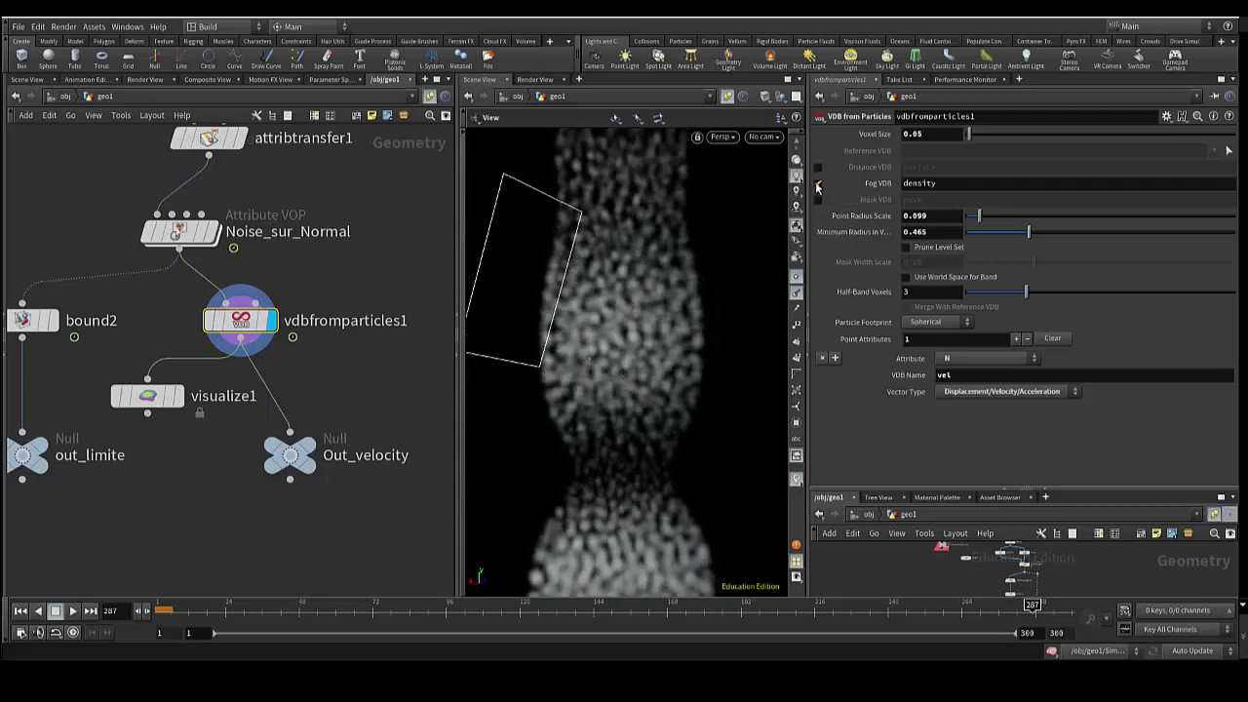
{"action": "left_click", "coordinate": [817, 183]}
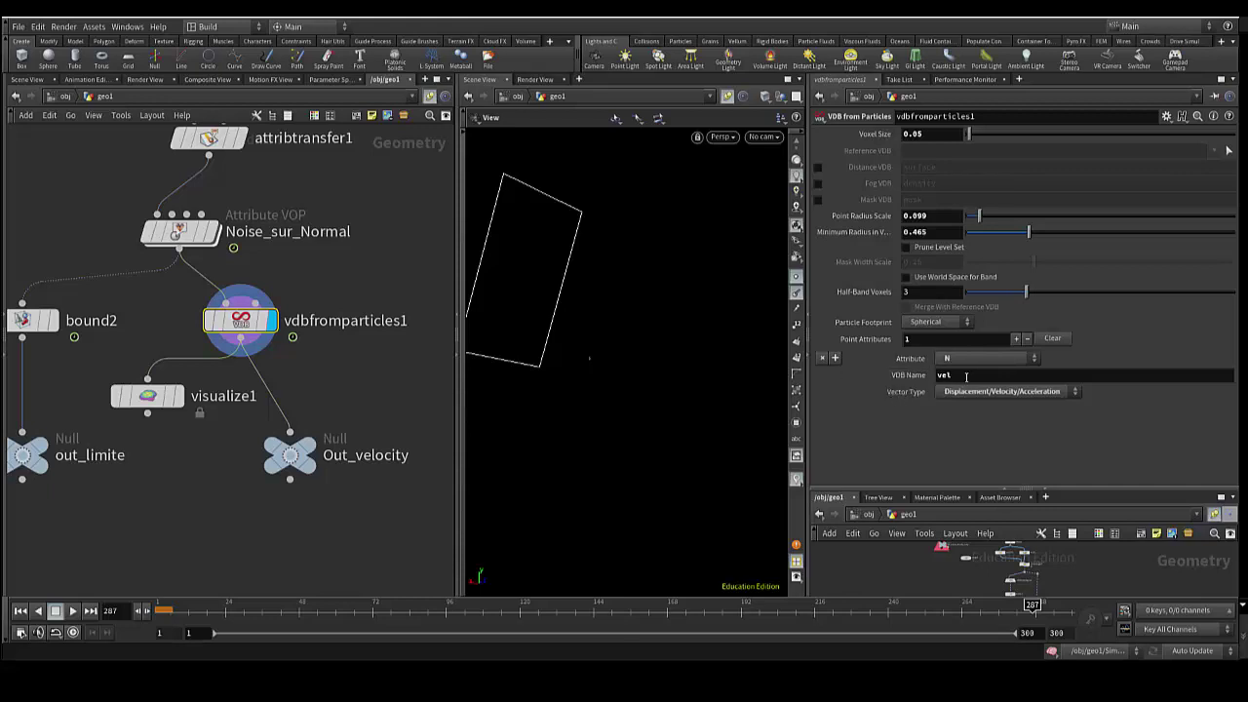
Keep vdbfromparticles1 converting N into a VDB named vel, and nudge Out_velocity higher.
{"action": "left_click", "coordinate": [970, 375]}
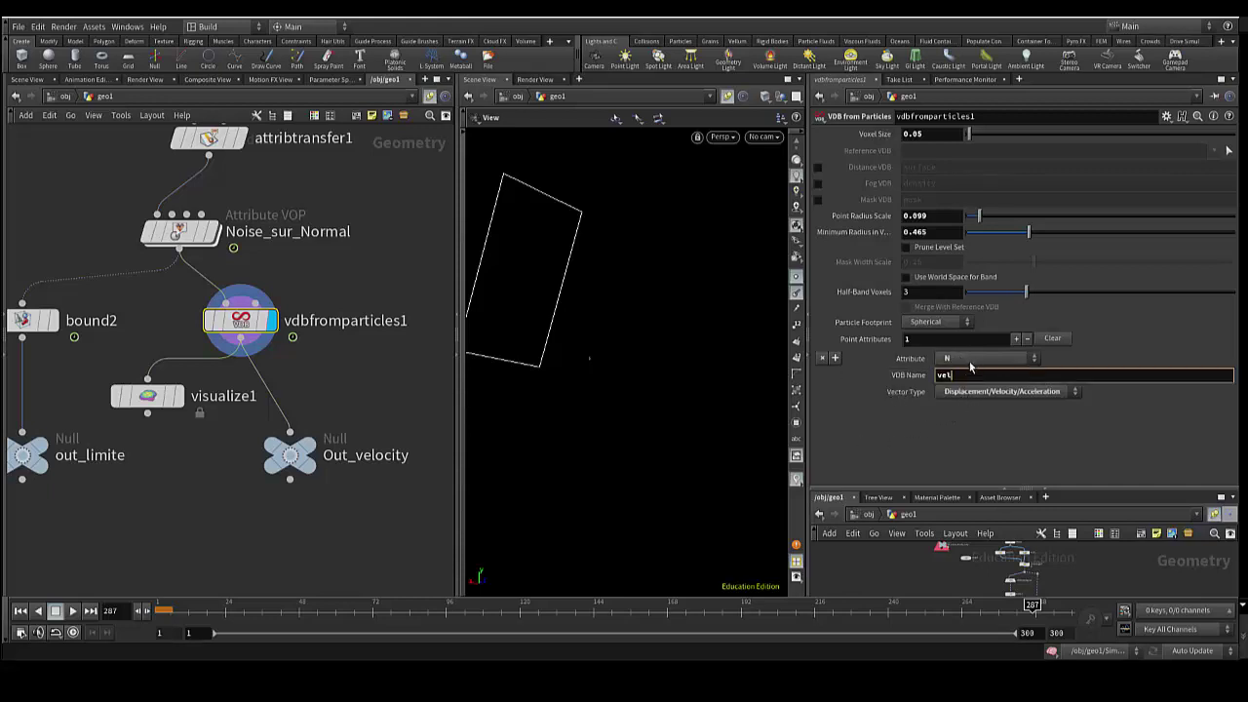
{"action": "left_click", "coordinate": [968, 367]}
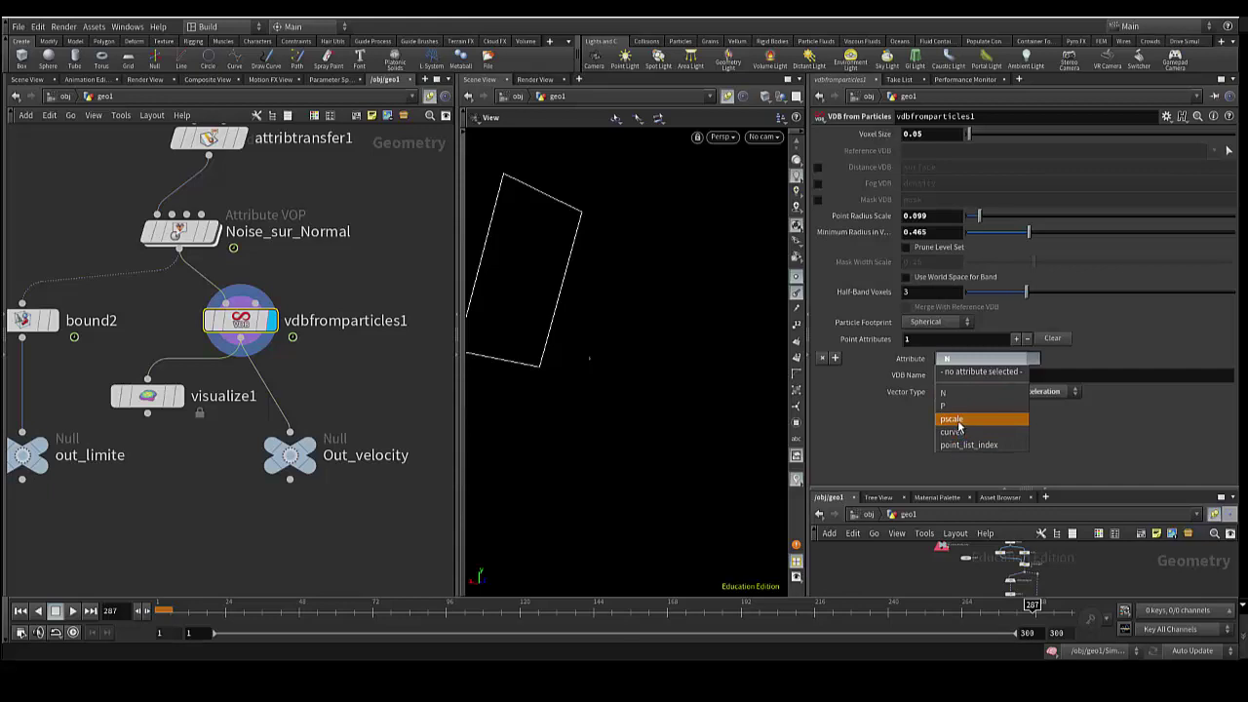
{"action": "left_click", "coordinate": [946, 393]}
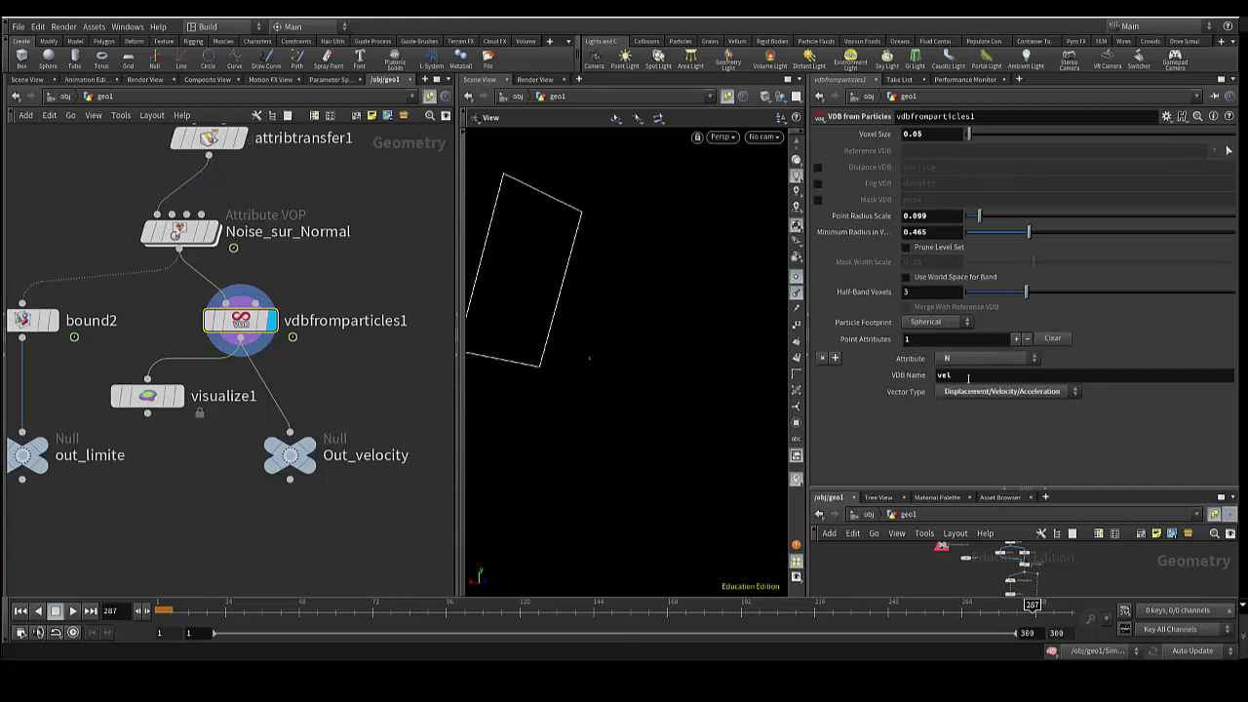
{"action": "left_click", "coordinate": [968, 377]}
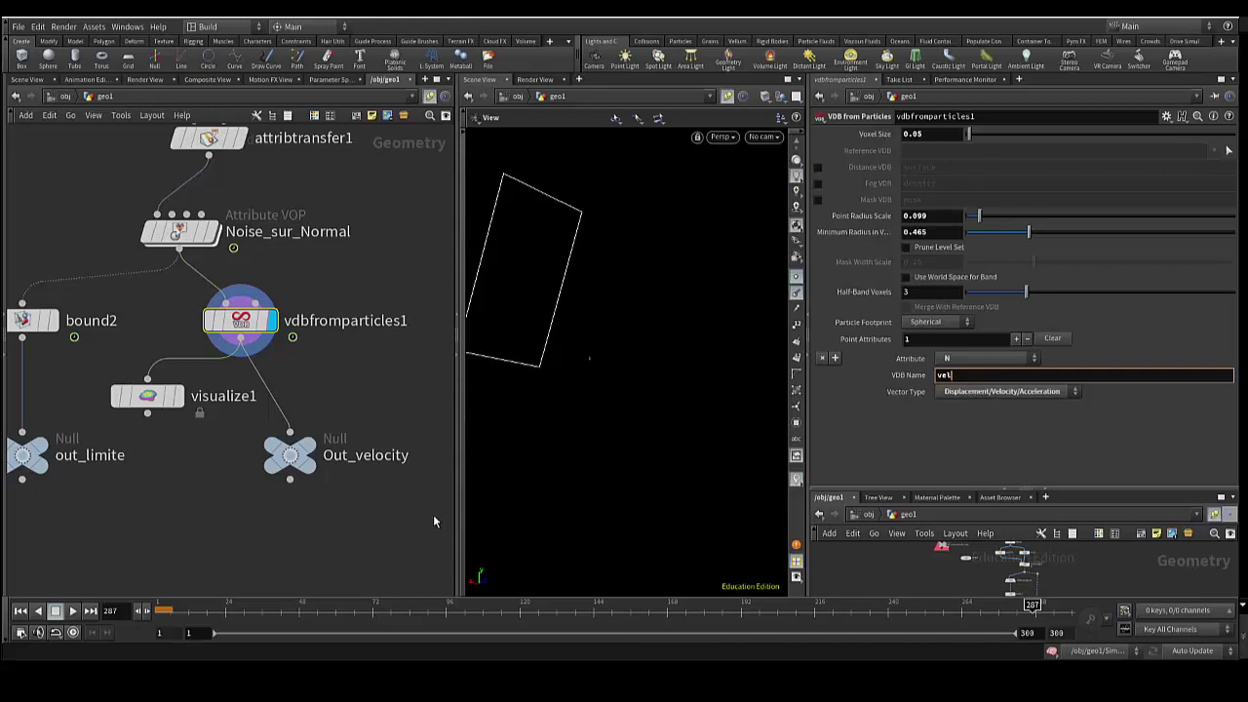
{"action": "middle_click_drag", "start_coordinate": [325, 529], "coordinate": [356, 528]}
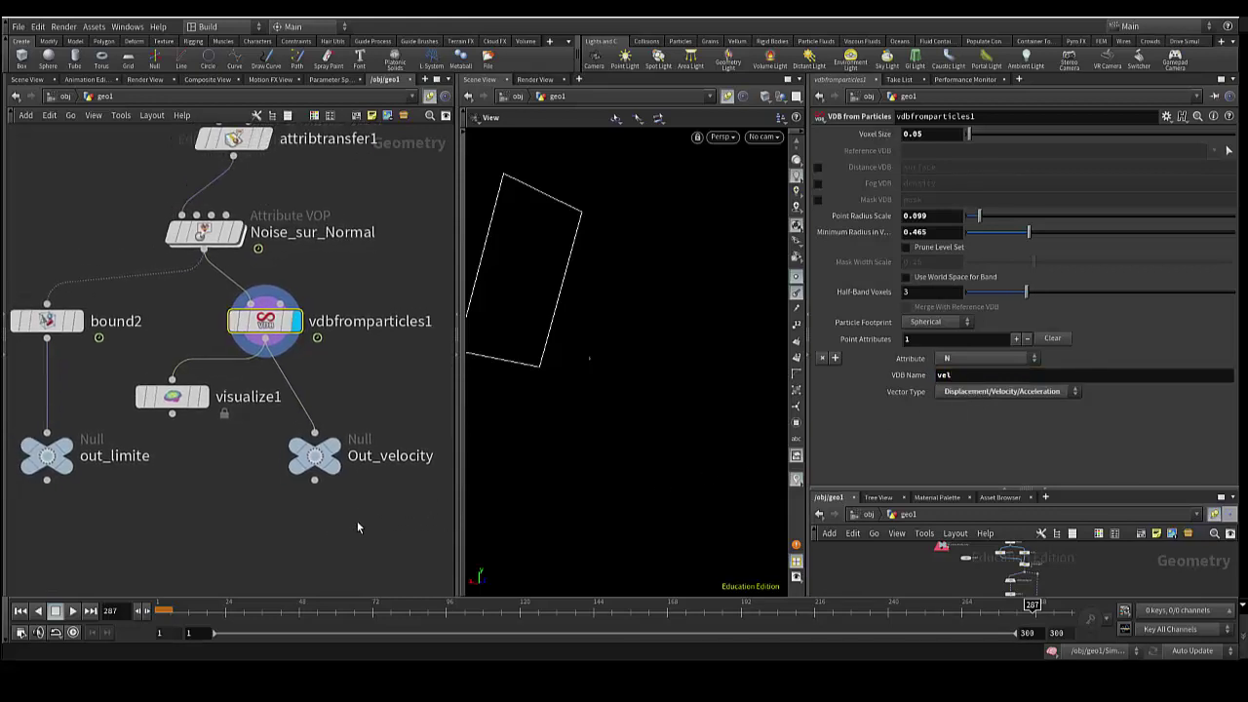
{"action": "left_click_drag", "start_coordinate": [323, 459], "coordinate": [324, 436]}
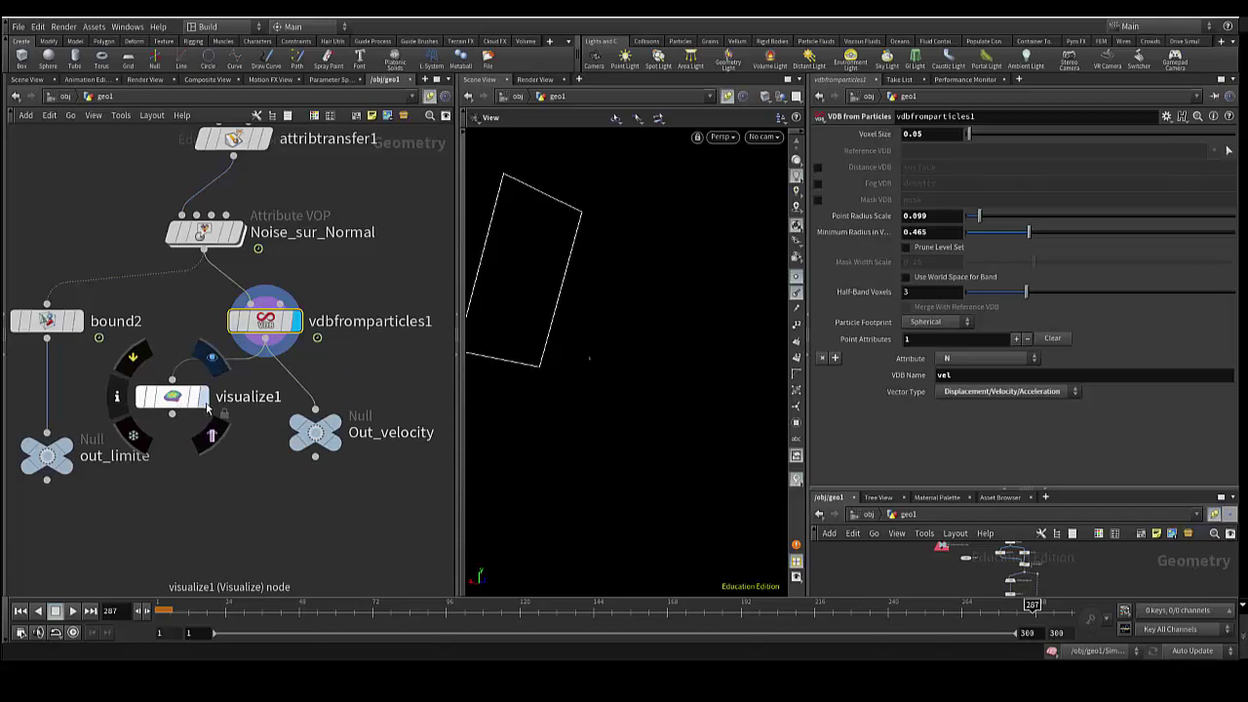
Display visualize1's blue velocity vector strands and orbit in close to inspect them.
{"action": "left_click", "coordinate": [211, 358]}
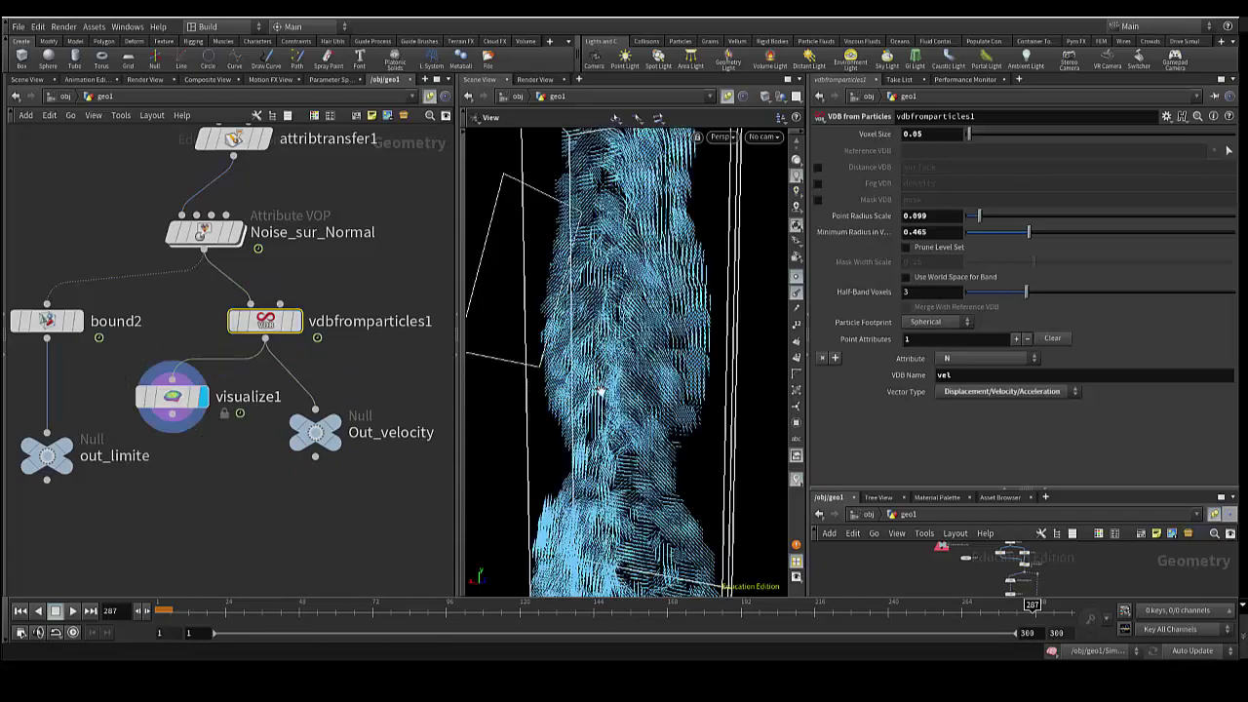
{"action": "mouse_move", "coordinate": [613, 426]}
{"action": "left_mouse_down"}
{"action": "mouse_move", "coordinate": [562, 429]}
{"action": "mouse_move", "coordinate": [468, 466]}
{"action": "left_mouse_up"}
{"action": "scroll", "coordinate": [528, 423], "scroll_direction": "up", "scroll_amount": 5}
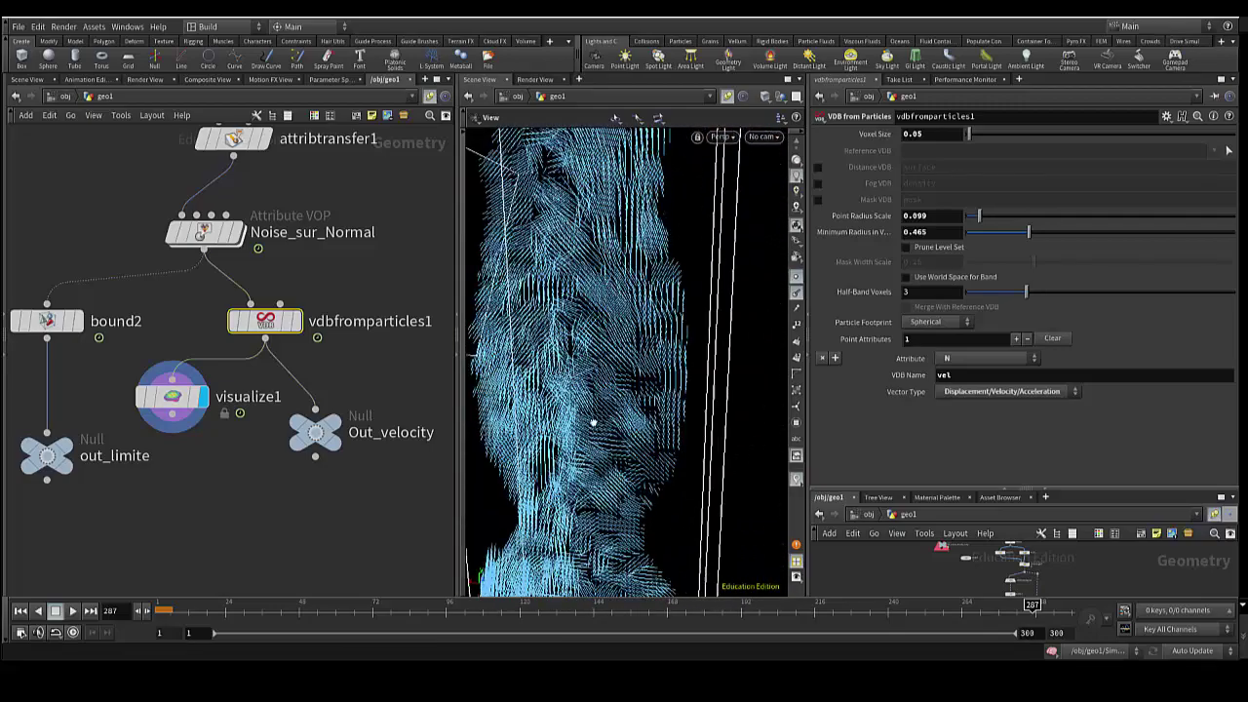
{"action": "mouse_move", "coordinate": [592, 417]}
{"action": "left_mouse_down"}
{"action": "mouse_move", "coordinate": [615, 443]}
{"action": "mouse_move", "coordinate": [610, 428]}
{"action": "mouse_move", "coordinate": [673, 409]}
{"action": "mouse_move", "coordinate": [679, 423]}
{"action": "mouse_move", "coordinate": [663, 399]}
{"action": "mouse_move", "coordinate": [649, 439]}
{"action": "mouse_move", "coordinate": [635, 432]}
{"action": "mouse_move", "coordinate": [646, 418]}
{"action": "left_mouse_up"}
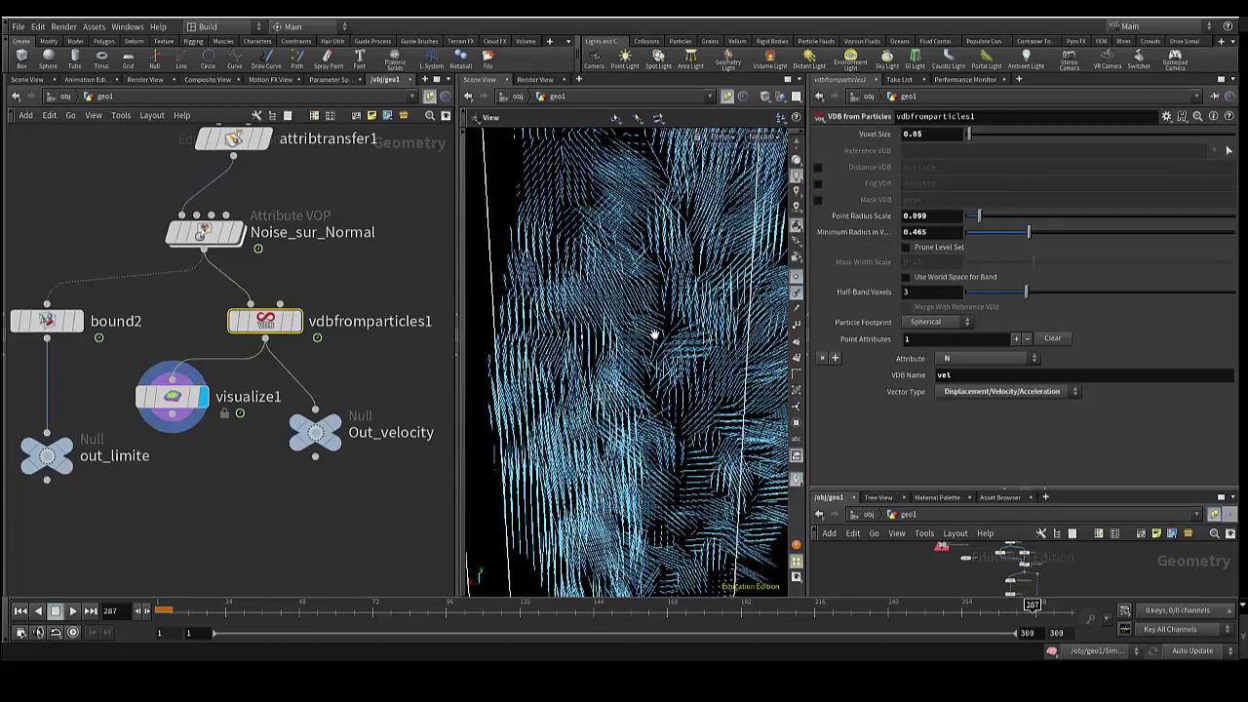
{"action": "mouse_move", "coordinate": [654, 334]}
{"action": "left_mouse_down"}
{"action": "mouse_move", "coordinate": [668, 357]}
{"action": "mouse_move", "coordinate": [639, 341]}
{"action": "left_mouse_up"}
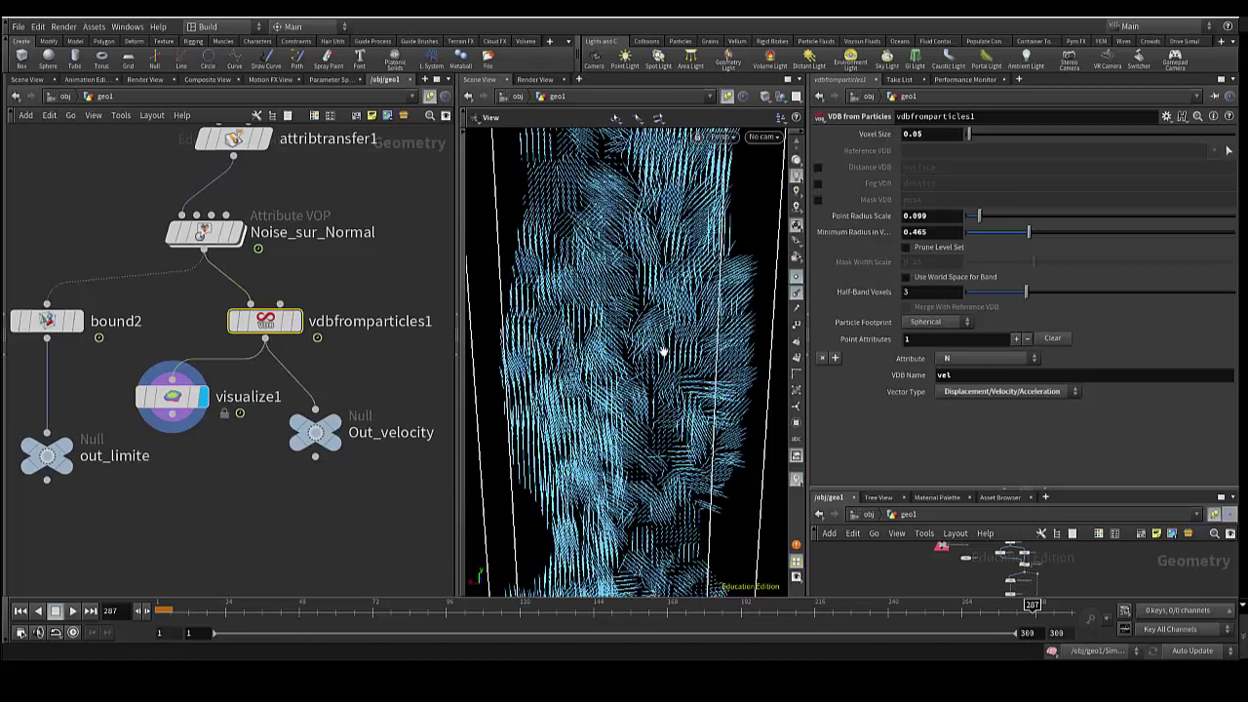
Check vdbfromparticles1's 0.05 voxel size and pan across the upstream nodes.
{"action": "left_click", "coordinate": [939, 134]}
{"action": "middle_click_drag", "start_coordinate": [318, 241], "coordinate": [422, 476]}
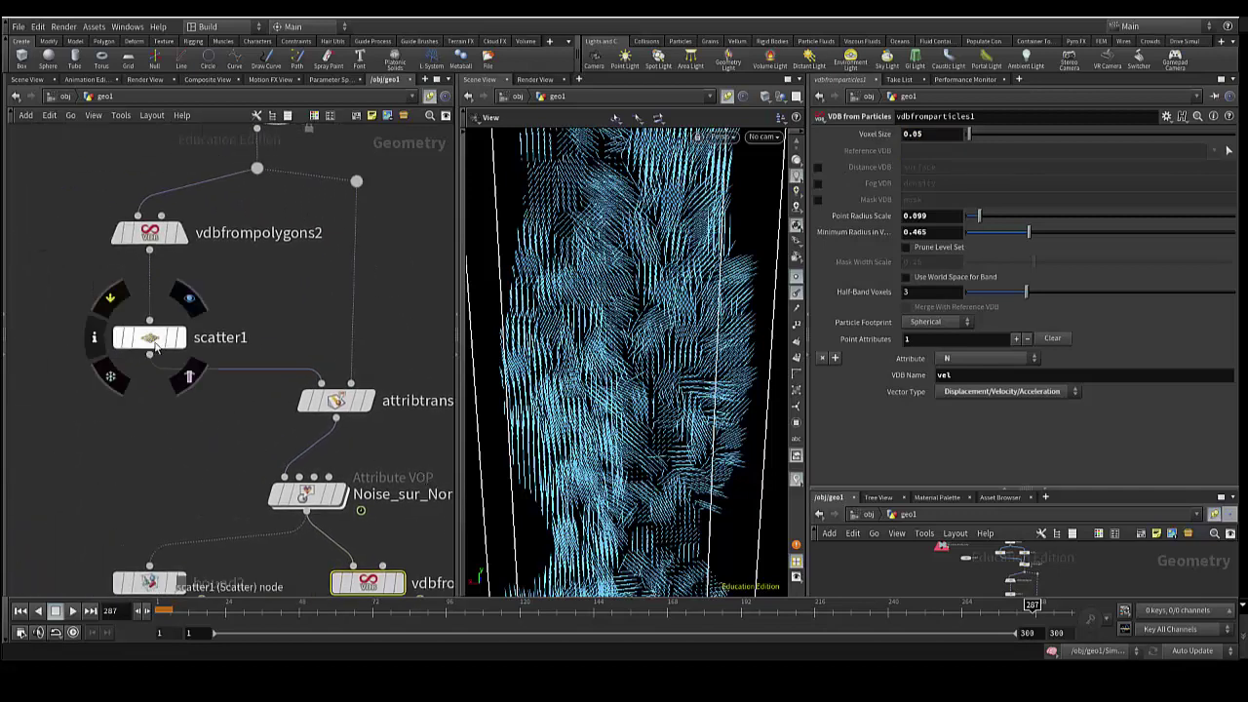
{"action": "middle_click_drag", "start_coordinate": [381, 459], "coordinate": [239, 226]}
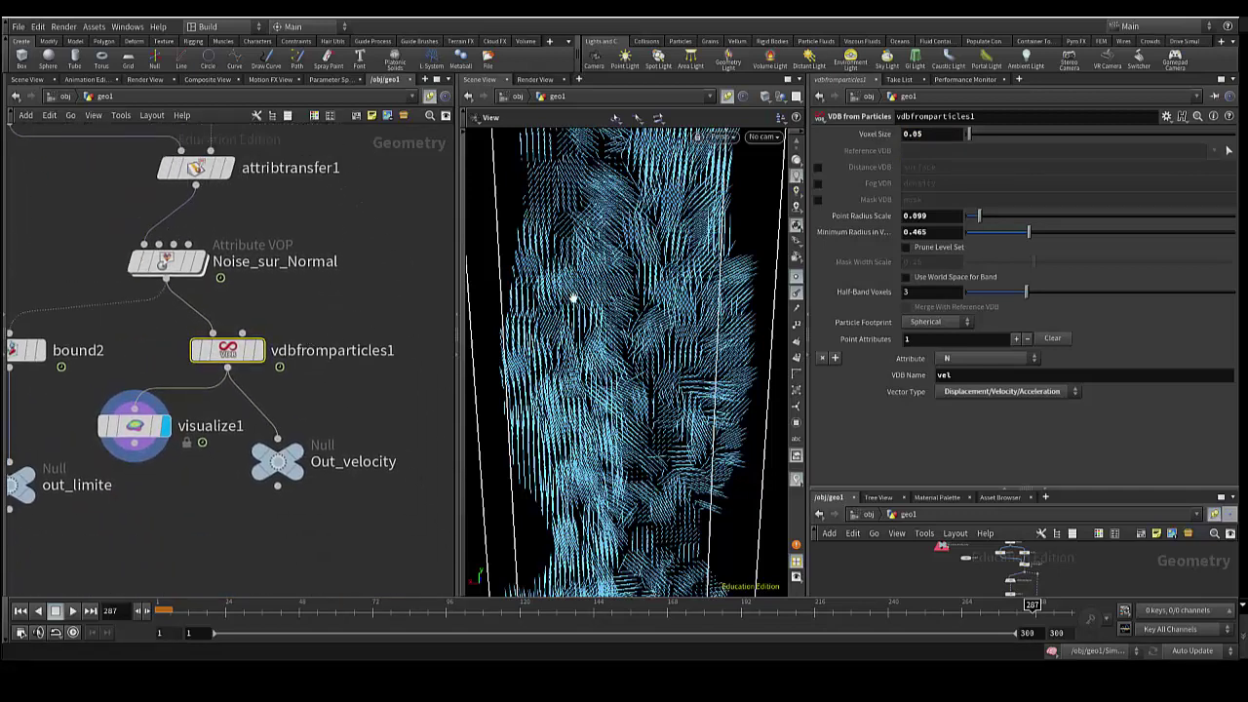
Change vdbfromparticles1's voxel size from 0.05 to 0.1.
{"action": "double_click", "coordinate": [938, 133]}
{"action": "type", "text": "0.1"}
{"action": "key", "text": "Return"}
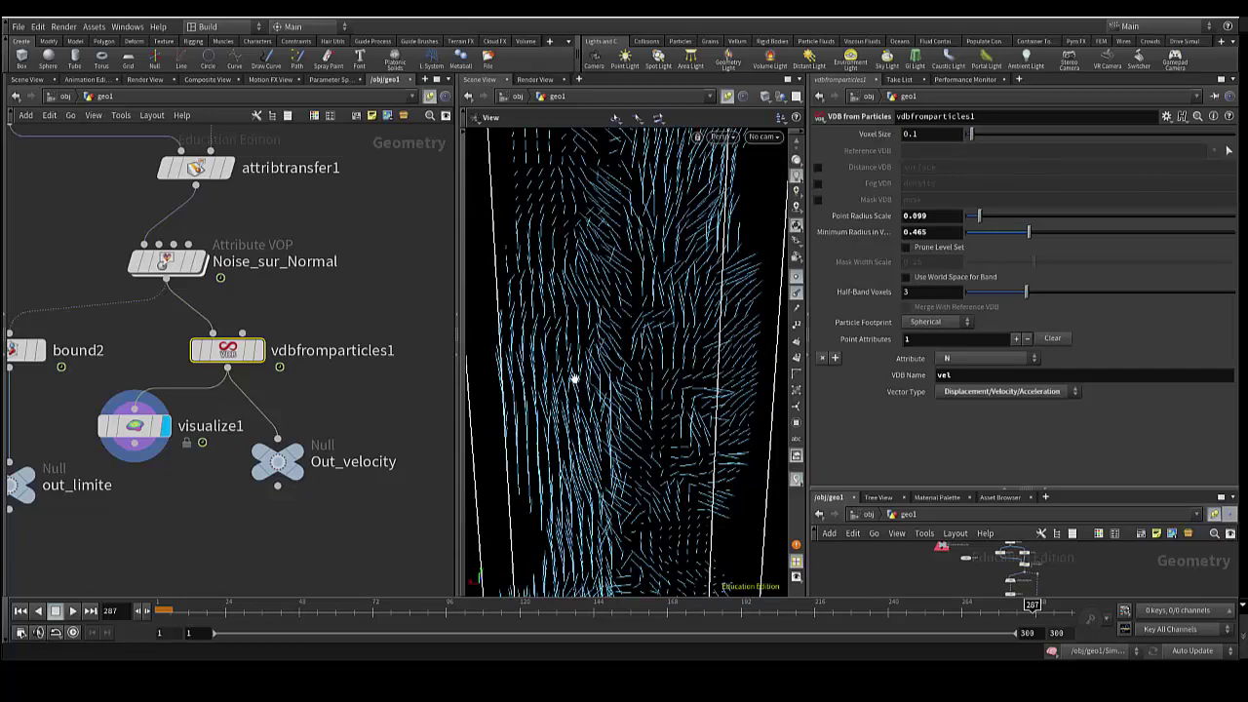
Orbit the coarser vector field, then bring up visualize1's parameters.
{"action": "mouse_move", "coordinate": [590, 429]}
{"action": "left_mouse_down"}
{"action": "mouse_move", "coordinate": [601, 416]}
{"action": "mouse_move", "coordinate": [571, 419]}
{"action": "mouse_move", "coordinate": [616, 441]}
{"action": "mouse_move", "coordinate": [628, 411]}
{"action": "left_mouse_up"}
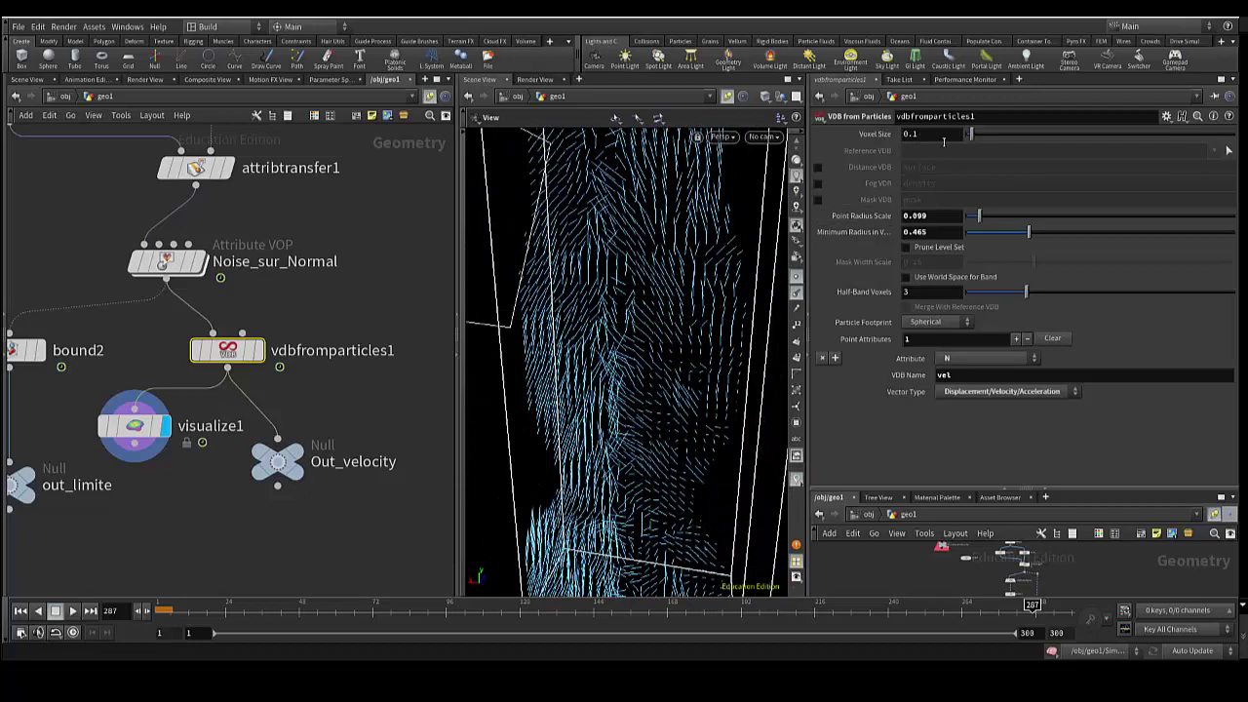
{"action": "mouse_move", "coordinate": [669, 384]}
{"action": "left_mouse_down"}
{"action": "mouse_move", "coordinate": [657, 379]}
{"action": "mouse_move", "coordinate": [660, 412]}
{"action": "mouse_move", "coordinate": [647, 370]}
{"action": "left_mouse_up"}
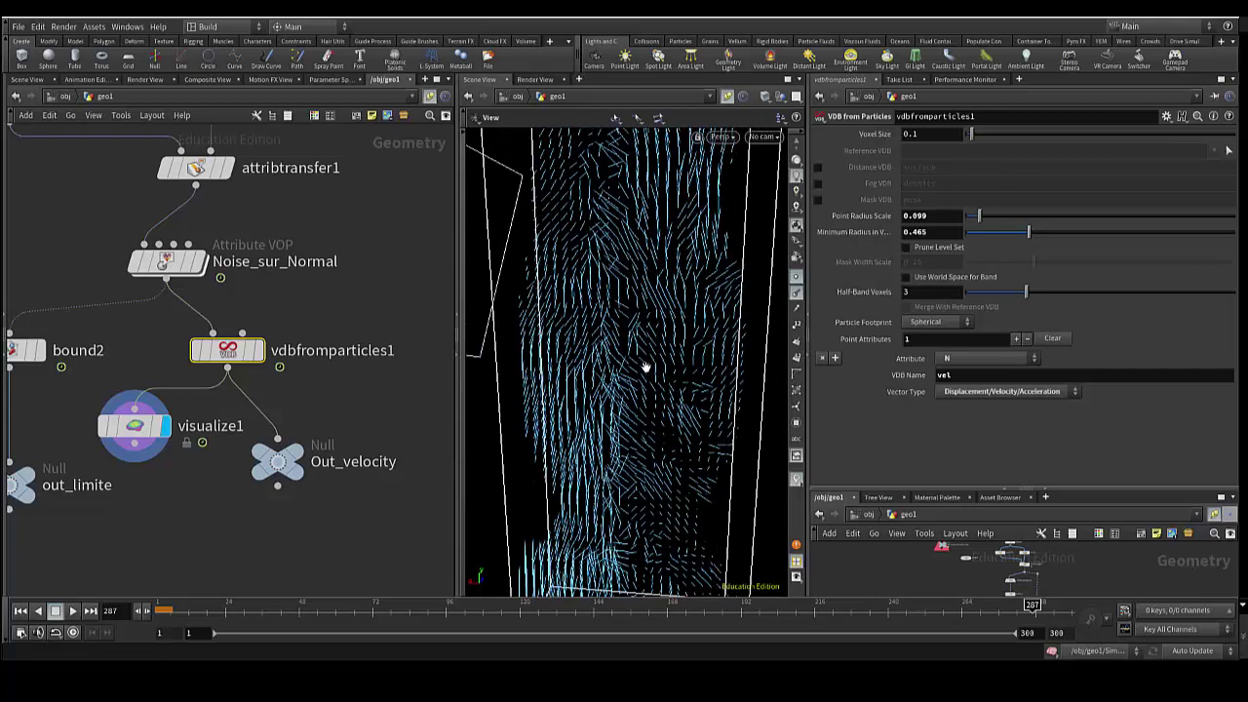
{"action": "left_click_drag", "start_coordinate": [582, 366], "coordinate": [583, 363]}
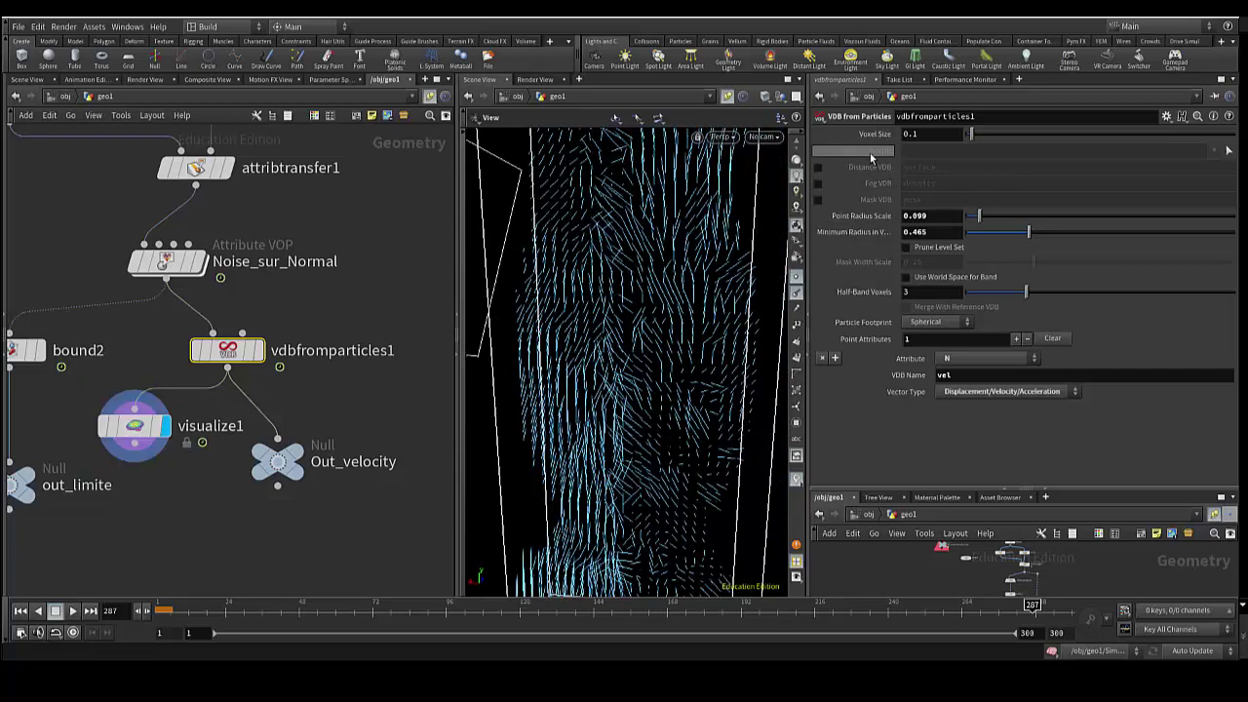
{"action": "left_click", "coordinate": [141, 426]}
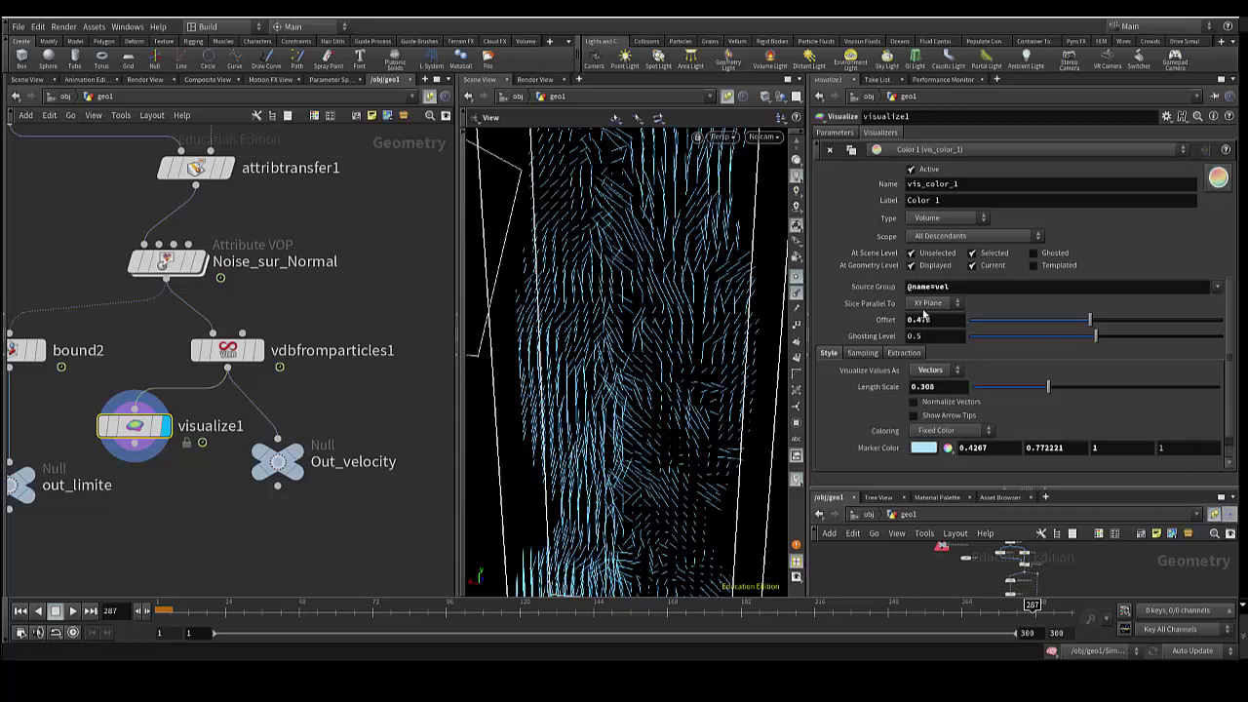
Slice the velocity vectors parallel to the YZ plane and view the slice in perspective.
{"action": "left_click", "coordinate": [929, 304]}
{"action": "left_click", "coordinate": [929, 319]}
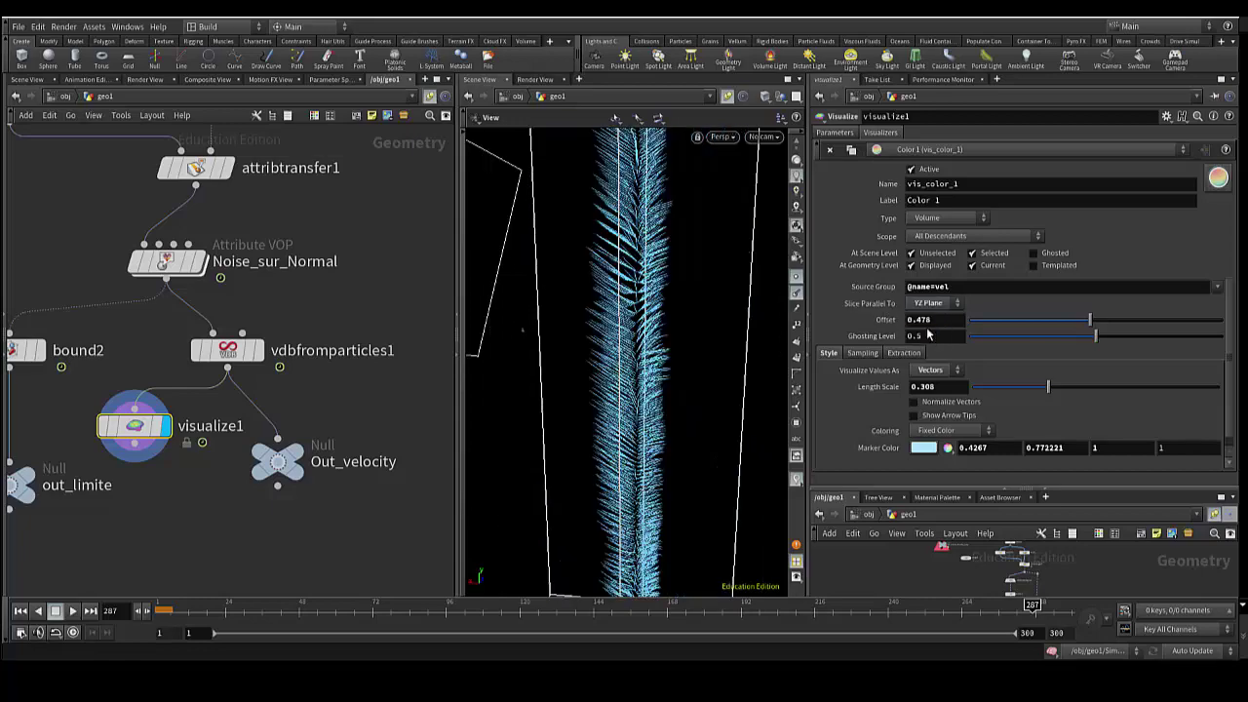
{"action": "mouse_move", "coordinate": [700, 385]}
{"action": "left_mouse_down"}
{"action": "mouse_move", "coordinate": [730, 423]}
{"action": "mouse_move", "coordinate": [752, 404]}
{"action": "mouse_move", "coordinate": [730, 399]}
{"action": "mouse_move", "coordinate": [694, 422]}
{"action": "mouse_move", "coordinate": [707, 426]}
{"action": "mouse_move", "coordinate": [638, 437]}
{"action": "mouse_move", "coordinate": [618, 458]}
{"action": "mouse_move", "coordinate": [656, 437]}
{"action": "left_mouse_up"}
Switch to a ZX-plane horizontal slice, inspect it from above and side, and lower it.
{"action": "left_click", "coordinate": [929, 303]}
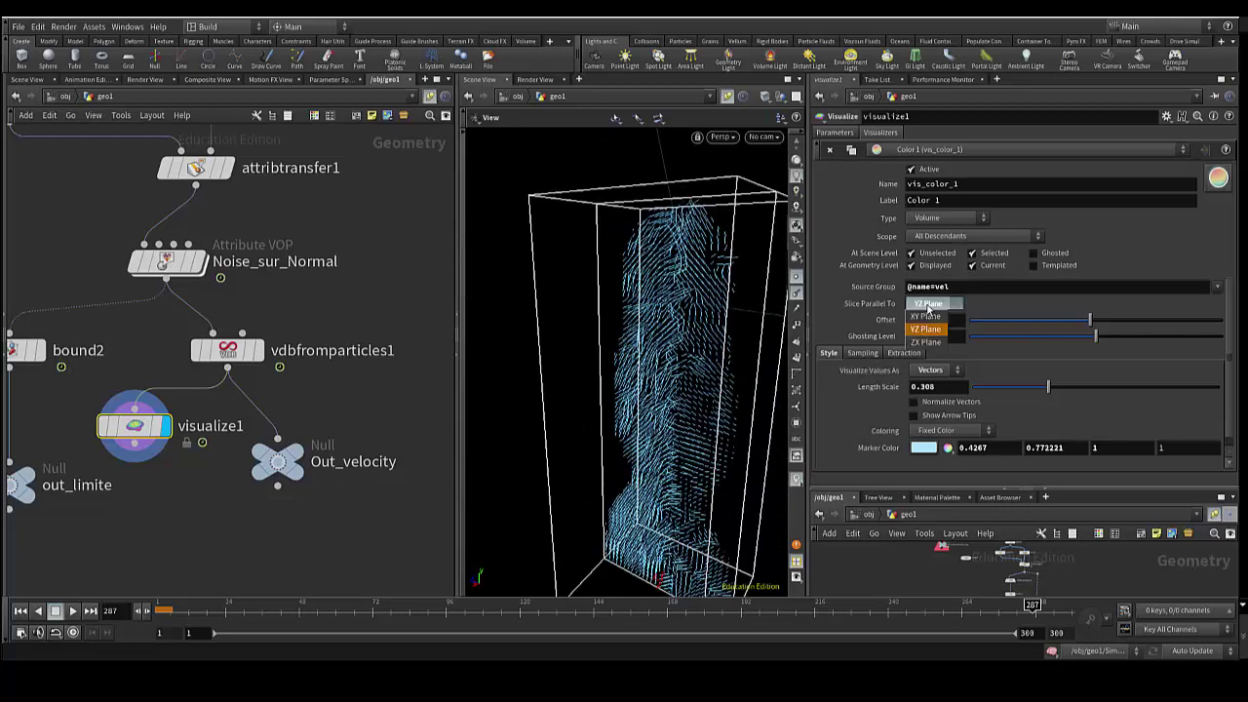
{"action": "left_click", "coordinate": [934, 333]}
{"action": "mouse_move", "coordinate": [683, 585]}
{"action": "left_mouse_down"}
{"action": "mouse_move", "coordinate": [659, 565]}
{"action": "mouse_move", "coordinate": [663, 430]}
{"action": "mouse_move", "coordinate": [648, 437]}
{"action": "left_mouse_up"}
{"action": "mouse_move", "coordinate": [689, 499]}
{"action": "left_mouse_down"}
{"action": "mouse_move", "coordinate": [664, 585]}
{"action": "mouse_move", "coordinate": [682, 439]}
{"action": "mouse_move", "coordinate": [651, 372]}
{"action": "mouse_move", "coordinate": [657, 404]}
{"action": "left_mouse_up"}
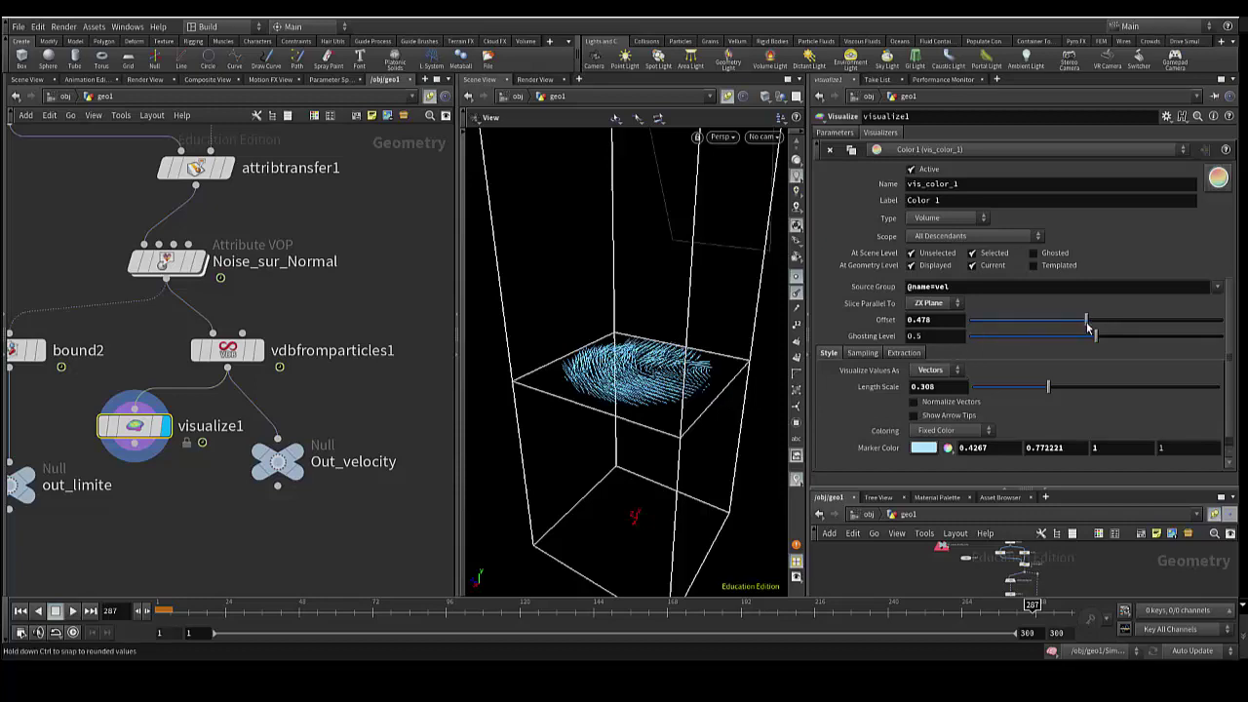
{"action": "mouse_move", "coordinate": [1085, 321]}
{"action": "left_mouse_down"}
{"action": "mouse_move", "coordinate": [1018, 322]}
{"action": "mouse_move", "coordinate": [1037, 337]}
{"action": "left_mouse_up"}
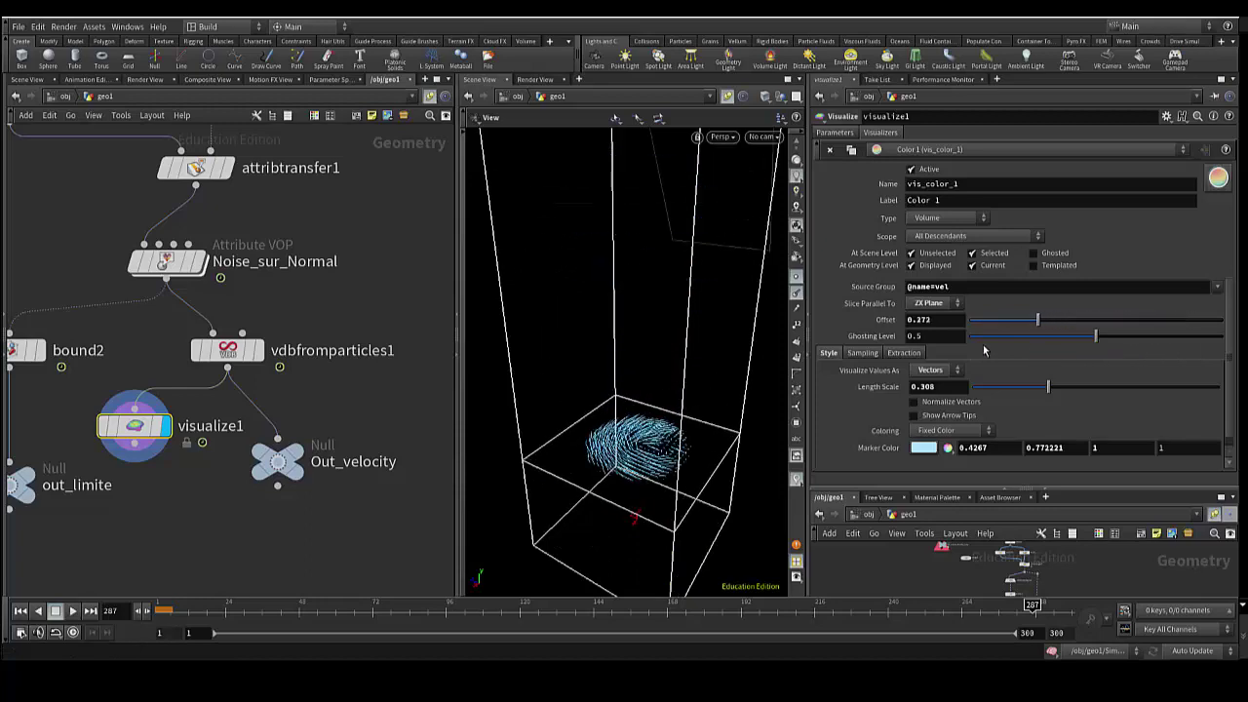
Return the slice to the XY plane and settle its offset at 0.391.
{"action": "left_click", "coordinate": [934, 303]}
{"action": "left_click", "coordinate": [926, 317]}
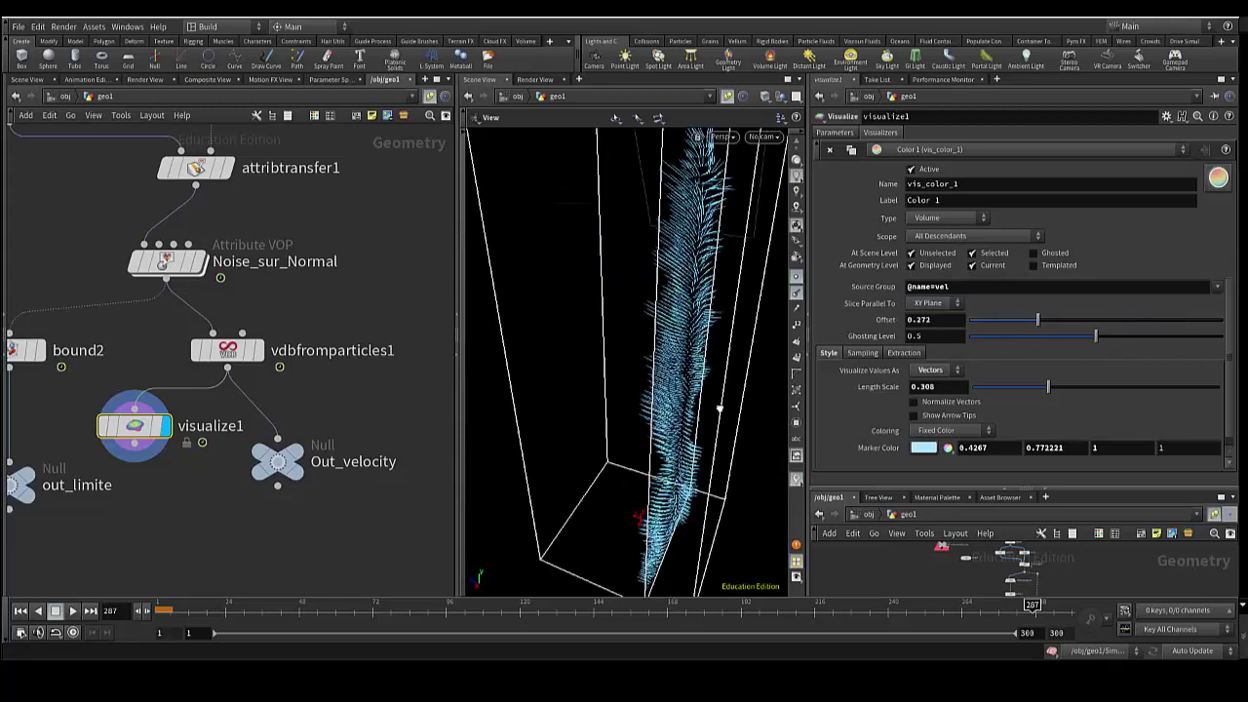
{"action": "left_click_drag", "start_coordinate": [718, 407], "coordinate": [671, 414]}
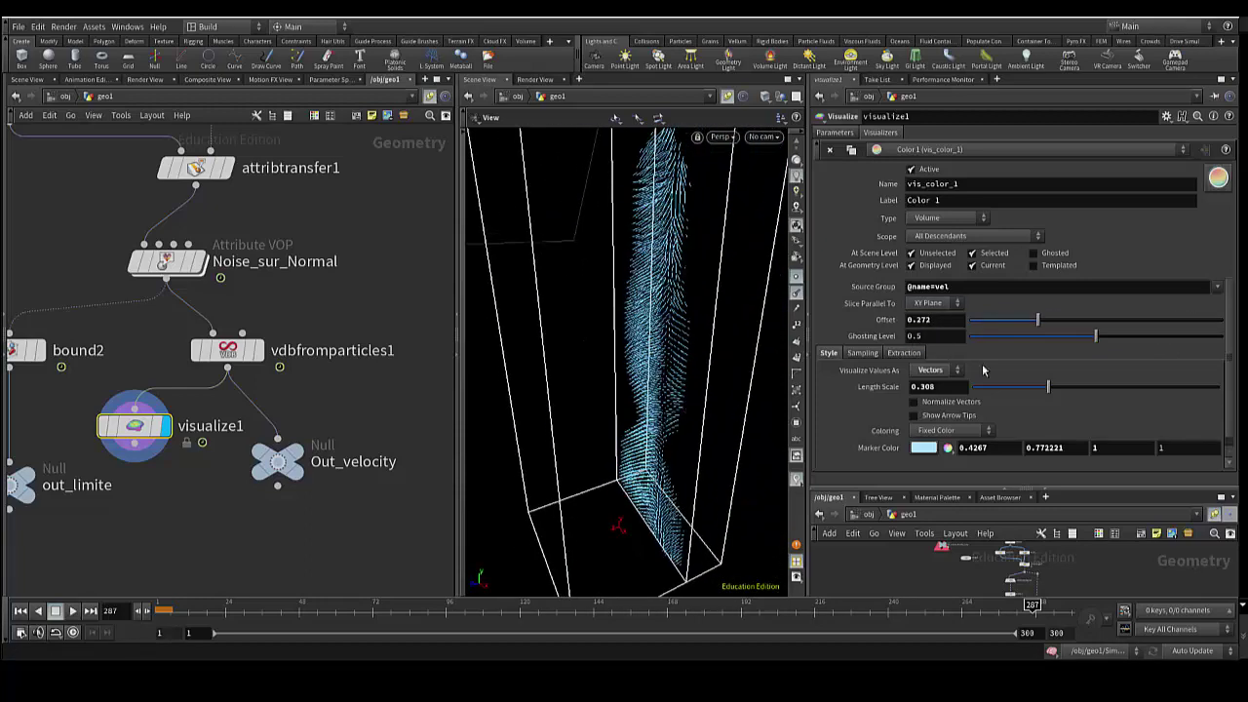
{"action": "mouse_move", "coordinate": [1037, 320]}
{"action": "left_mouse_down"}
{"action": "mouse_move", "coordinate": [981, 329]}
{"action": "mouse_move", "coordinate": [1204, 348]}
{"action": "mouse_move", "coordinate": [1068, 339]}
{"action": "left_mouse_up"}
{"action": "mouse_move", "coordinate": [660, 381]}
{"action": "left_mouse_down"}
{"action": "mouse_move", "coordinate": [718, 370]}
{"action": "mouse_move", "coordinate": [653, 387]}
{"action": "left_mouse_up"}
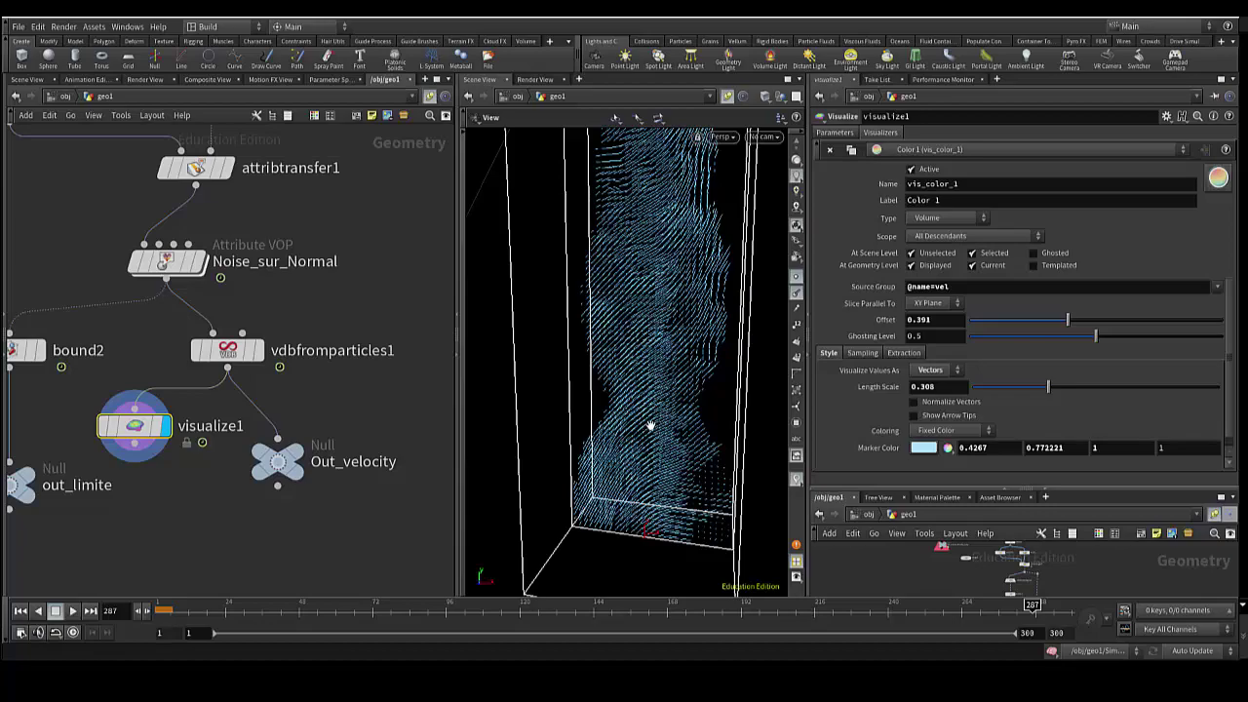
{"action": "mouse_move", "coordinate": [657, 457]}
{"action": "left_mouse_down"}
{"action": "mouse_move", "coordinate": [626, 482]}
{"action": "mouse_move", "coordinate": [647, 485]}
{"action": "mouse_move", "coordinate": [629, 488]}
{"action": "left_mouse_up"}
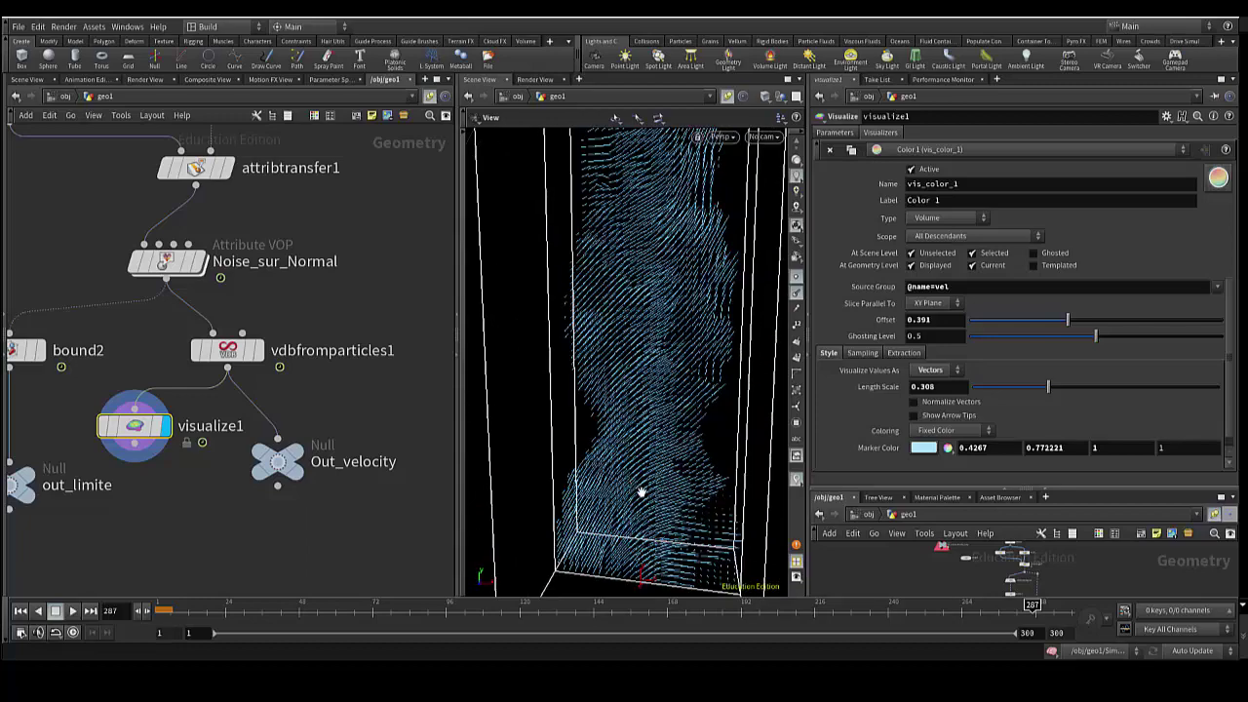
{"action": "mouse_move", "coordinate": [641, 490]}
{"action": "left_mouse_down"}
{"action": "mouse_move", "coordinate": [660, 496]}
{"action": "mouse_move", "coordinate": [591, 510]}
{"action": "left_mouse_up"}
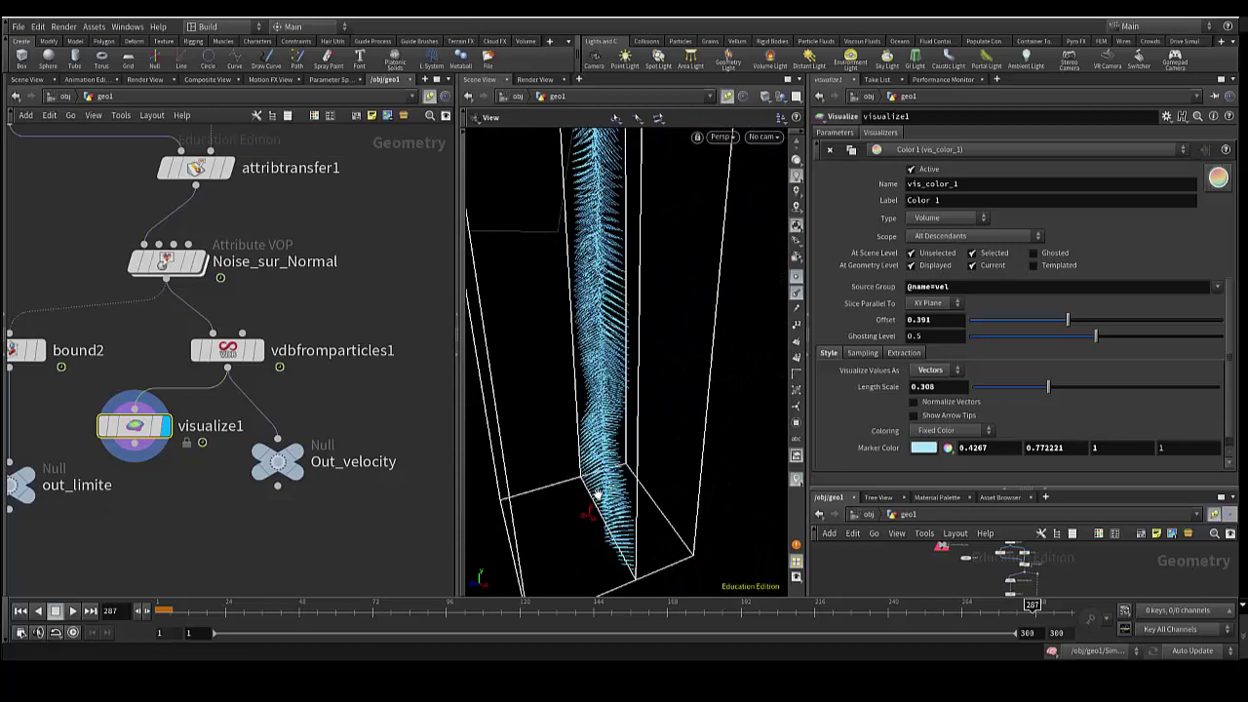
{"action": "mouse_move", "coordinate": [591, 496]}
{"action": "left_mouse_down"}
{"action": "mouse_move", "coordinate": [635, 465]}
{"action": "mouse_move", "coordinate": [664, 470]}
{"action": "left_mouse_up"}
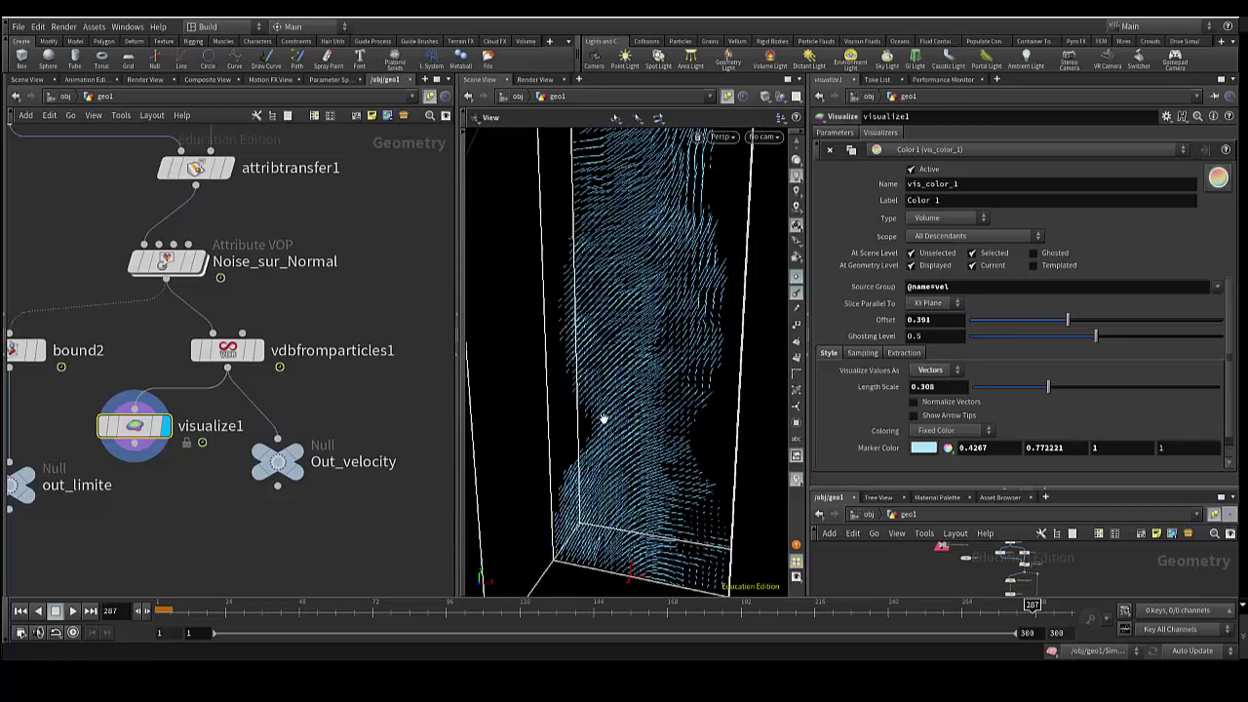
{"action": "mouse_move", "coordinate": [663, 351]}
{"action": "left_mouse_down"}
{"action": "mouse_move", "coordinate": [671, 404]}
{"action": "mouse_move", "coordinate": [635, 456]}
{"action": "left_mouse_up"}
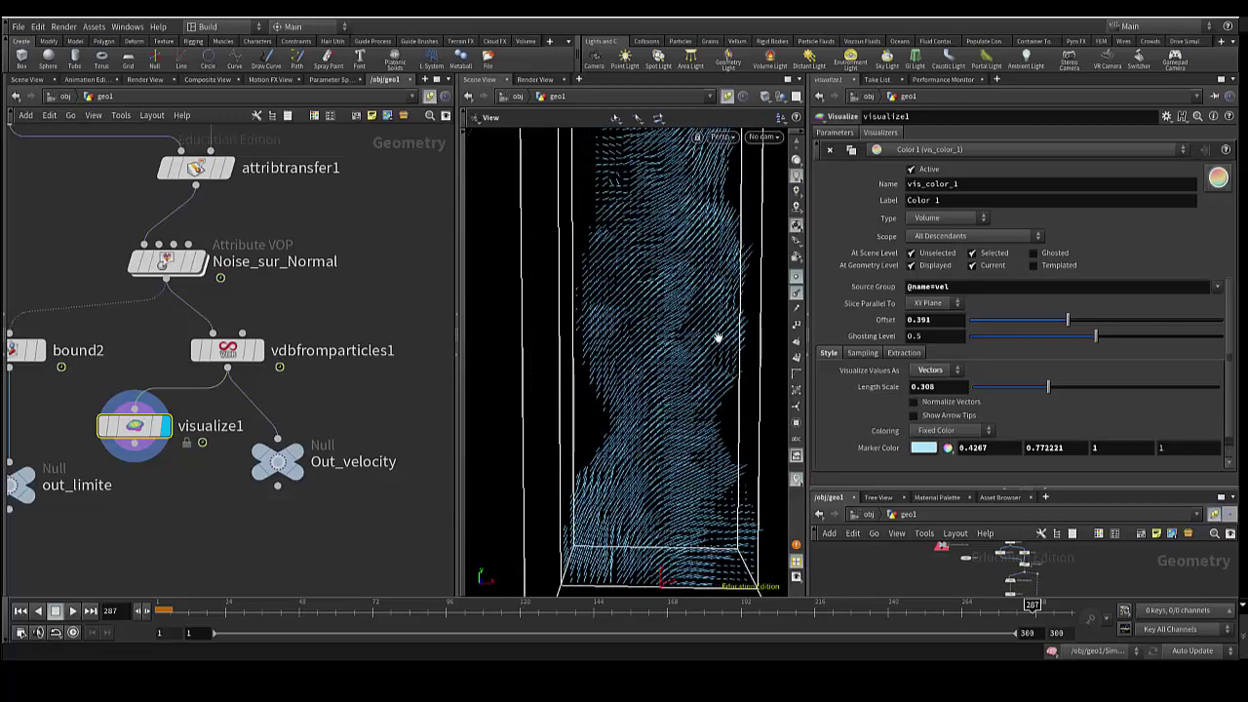
{"action": "left_click_drag", "start_coordinate": [688, 421], "coordinate": [669, 452]}
{"action": "scroll", "coordinate": [669, 452], "scroll_direction": "up", "scroll_amount": 5}
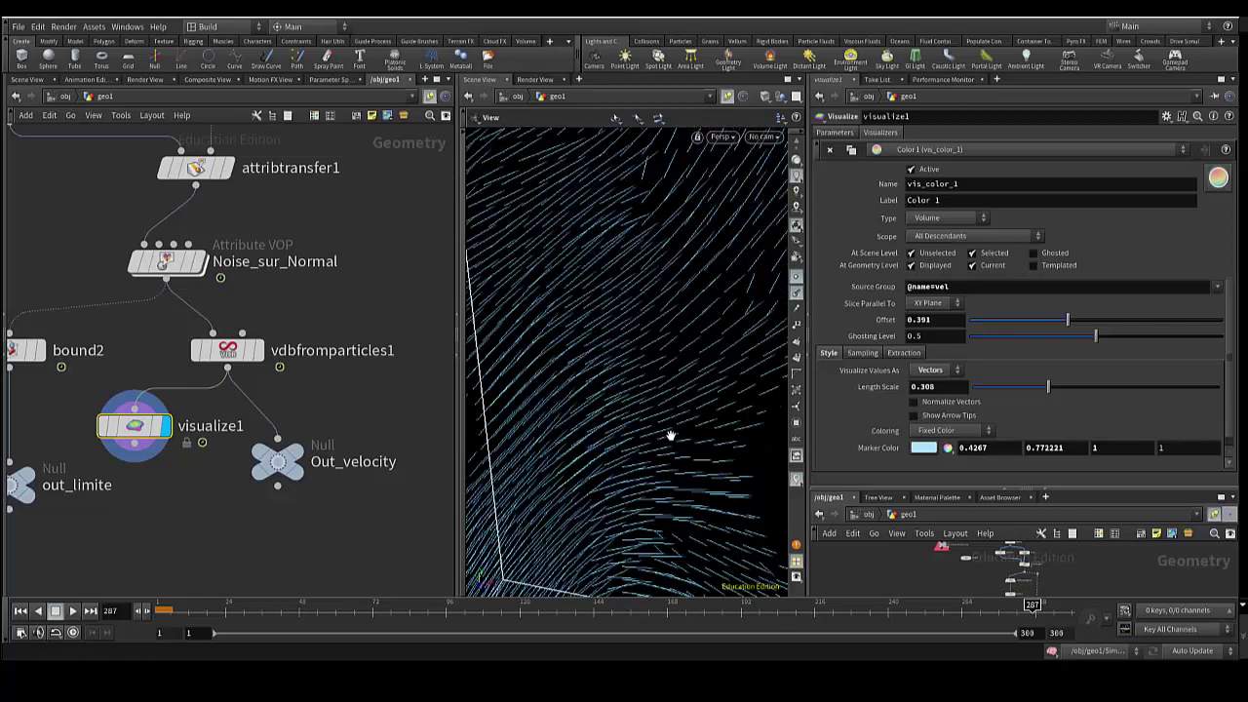
{"action": "scroll", "coordinate": [637, 432], "scroll_direction": "up", "scroll_amount": 2}
{"action": "mouse_move", "coordinate": [715, 327]}
{"action": "left_mouse_down"}
{"action": "mouse_move", "coordinate": [711, 301]}
{"action": "mouse_move", "coordinate": [685, 381]}
{"action": "mouse_move", "coordinate": [713, 362]}
{"action": "mouse_move", "coordinate": [633, 393]}
{"action": "mouse_move", "coordinate": [666, 404]}
{"action": "mouse_move", "coordinate": [654, 426]}
{"action": "mouse_move", "coordinate": [640, 376]}
{"action": "mouse_move", "coordinate": [635, 413]}
{"action": "left_mouse_up"}
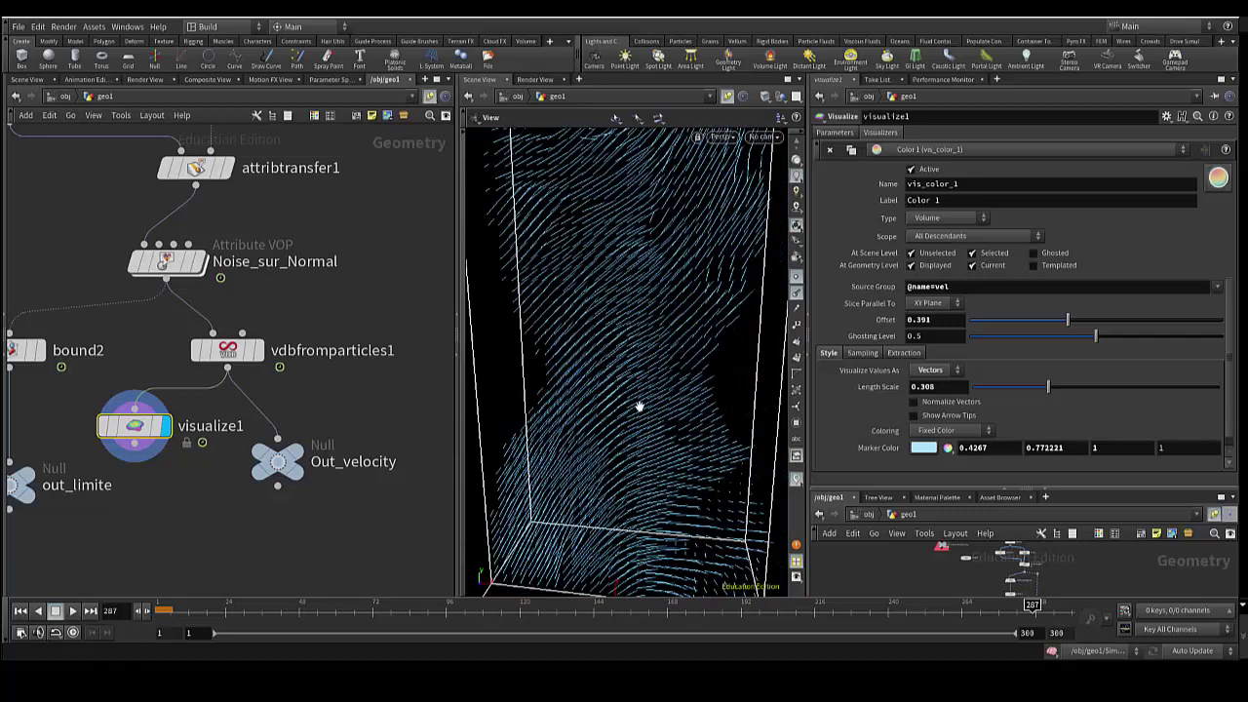
Display Out_velocity in the viewport and show vdbfromparticles1's settings (N to vel, voxel size 0.1).
{"action": "left_click", "coordinate": [282, 468]}
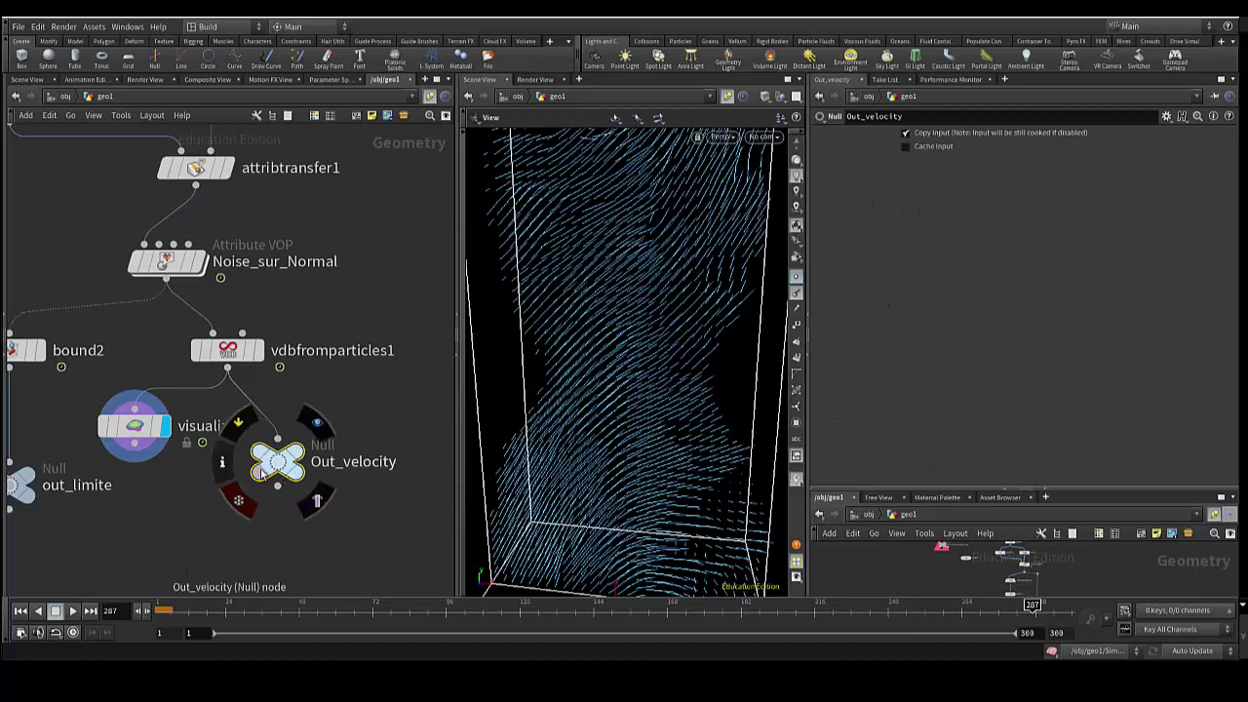
{"action": "left_click", "coordinate": [316, 422]}
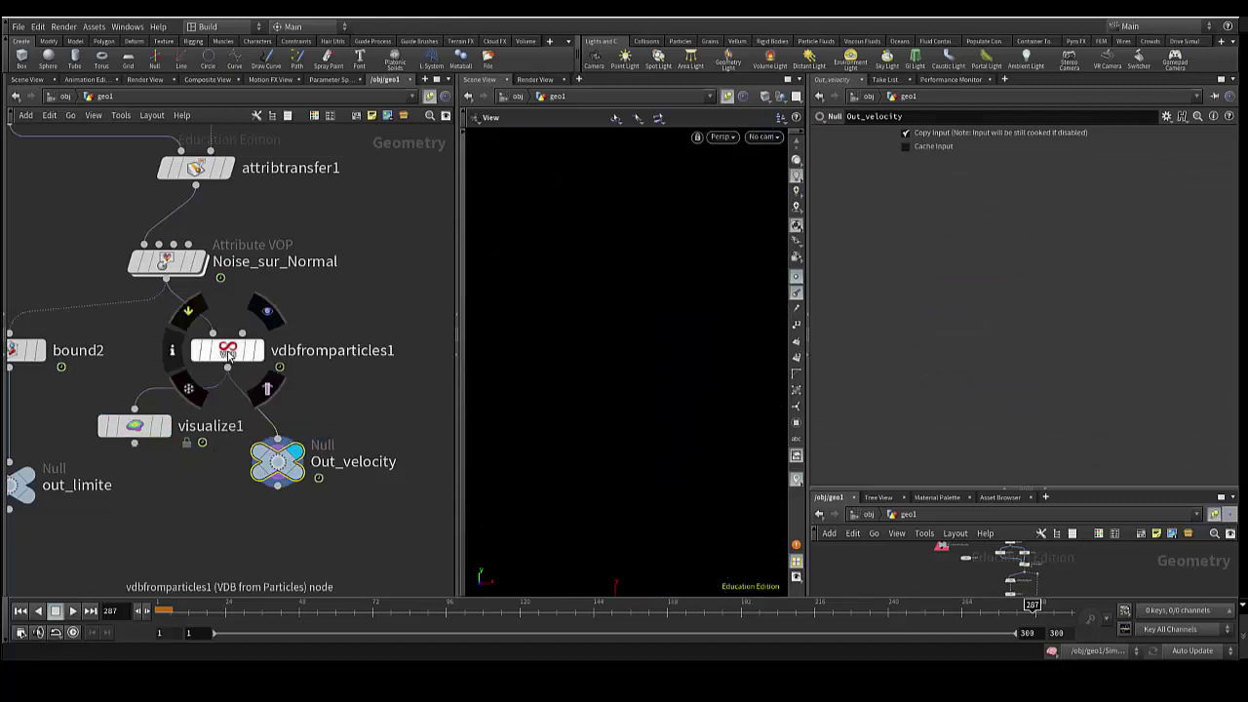
{"action": "left_click", "coordinate": [227, 353]}
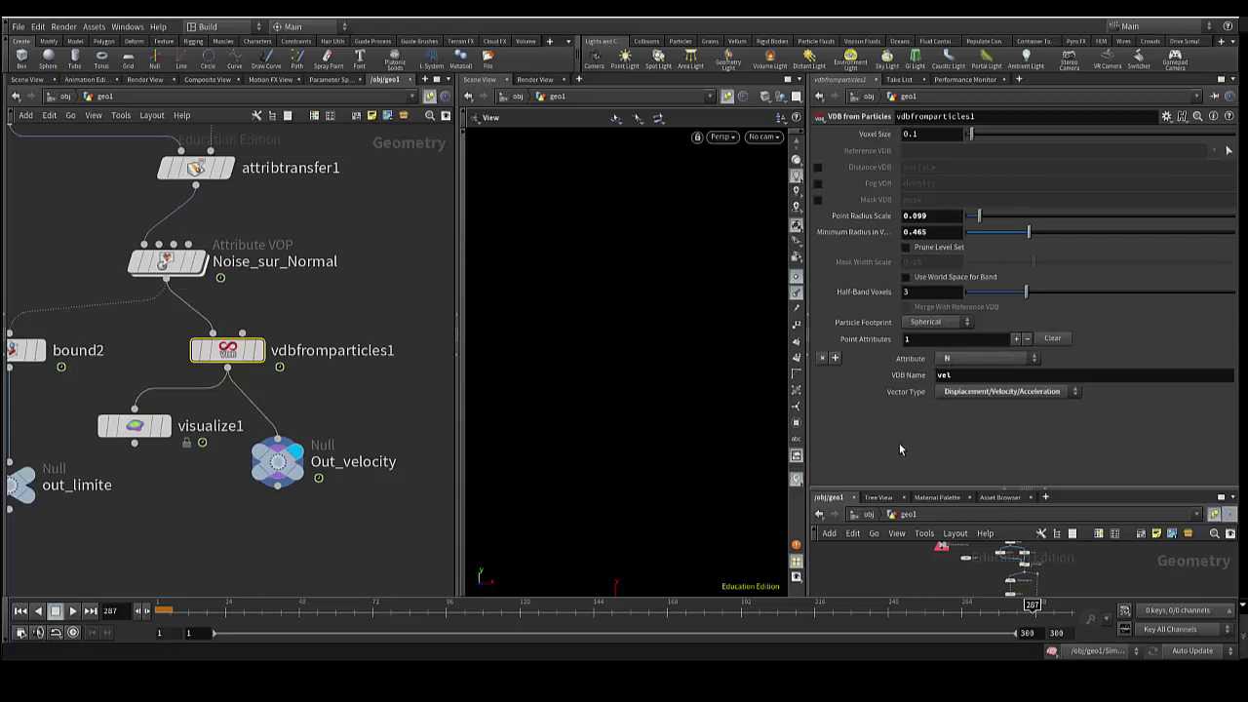
Pan and zoom the network editor to bring the simulation_tornade node into view.
{"action": "mouse_move", "coordinate": [134, 426]}
{"action": "middle_click_drag", "start_coordinate": [368, 504], "coordinate": [396, 479]}
{"action": "scroll", "coordinate": [293, 463], "scroll_direction": "down", "scroll_amount": 3}
{"action": "scroll", "coordinate": [304, 478], "scroll_direction": "up", "scroll_amount": 1}
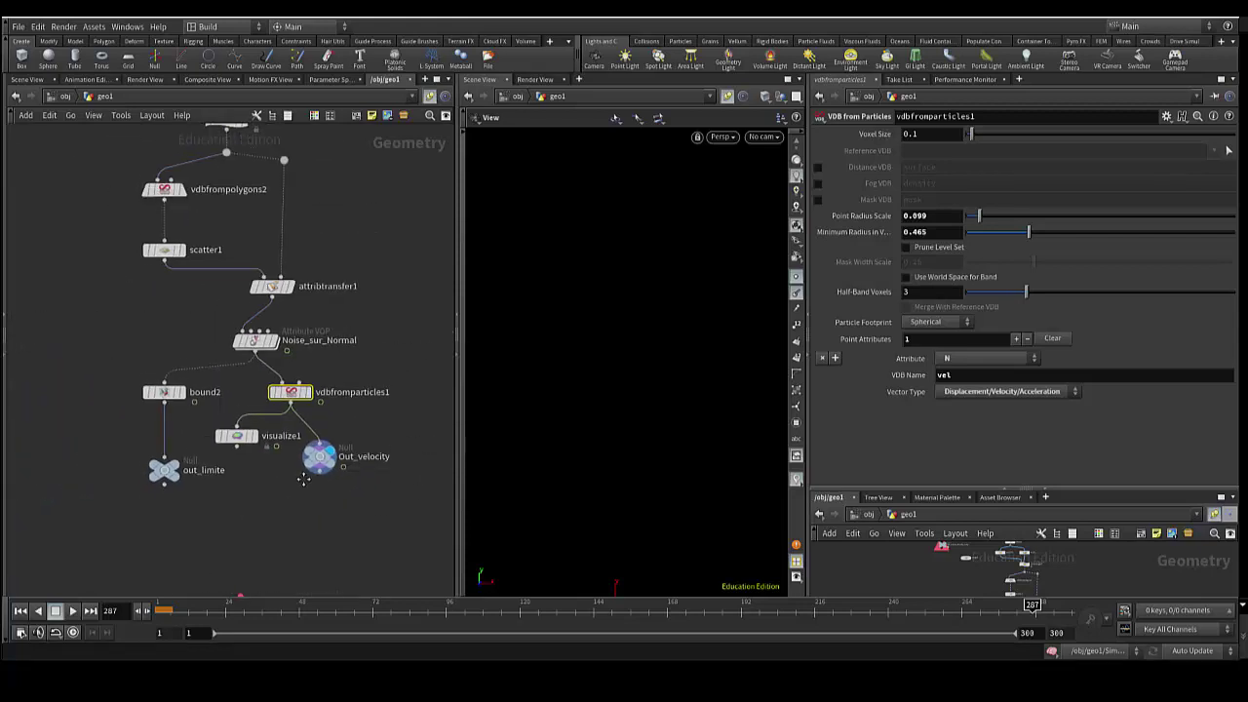
{"action": "scroll", "coordinate": [299, 479], "scroll_direction": "down", "scroll_amount": 2}
{"action": "mouse_move", "coordinate": [302, 478]}
{"action": "middle_mouse_down"}
{"action": "mouse_move", "coordinate": [269, 393]}
{"action": "mouse_move", "coordinate": [299, 276]}
{"action": "middle_mouse_up"}
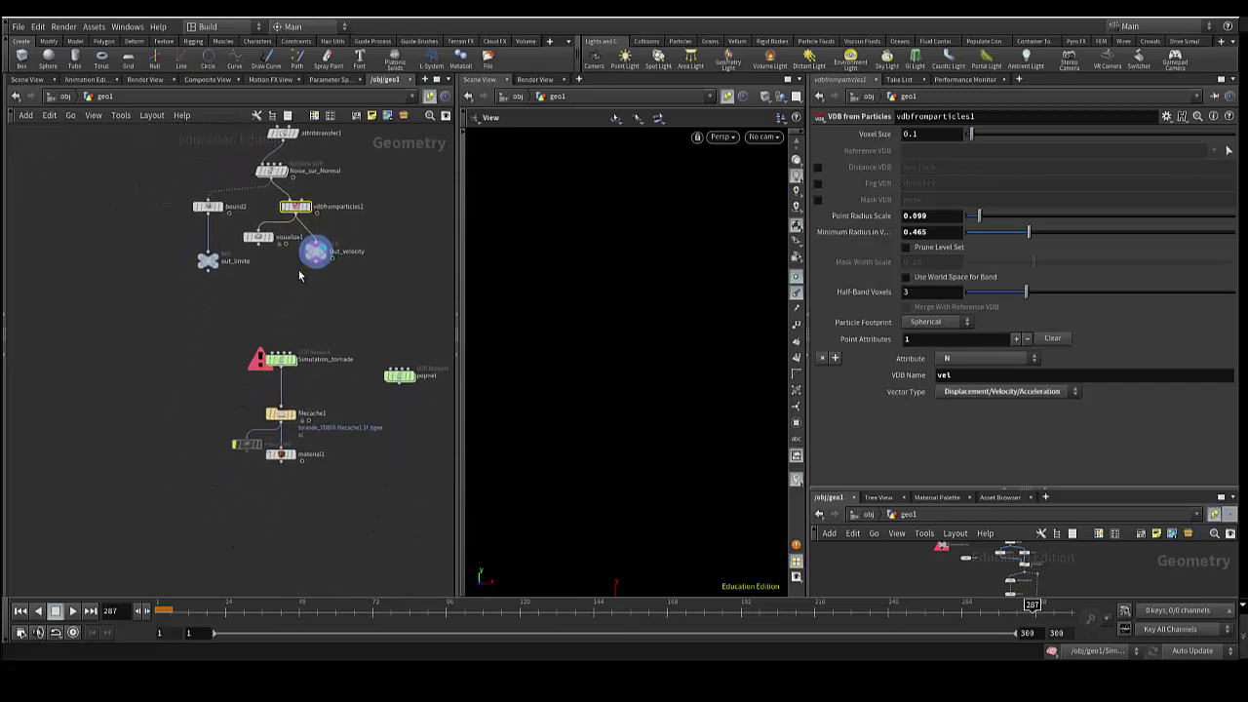
Enter the simulation_tornade DOP network and nudge the source_velocity node to the right.
{"action": "double_click", "coordinate": [282, 360]}
{"action": "middle_click_drag", "start_coordinate": [198, 376], "coordinate": [240, 383]}
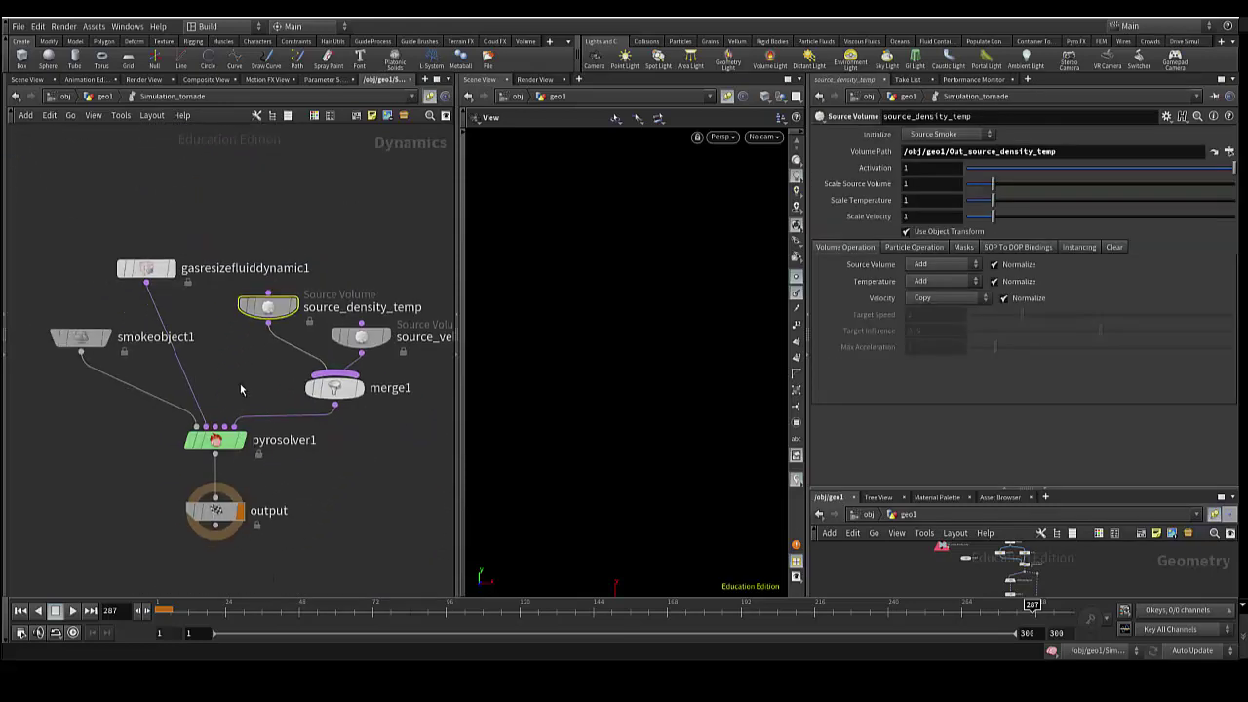
{"action": "scroll", "coordinate": [240, 380], "scroll_direction": "up", "scroll_amount": 2}
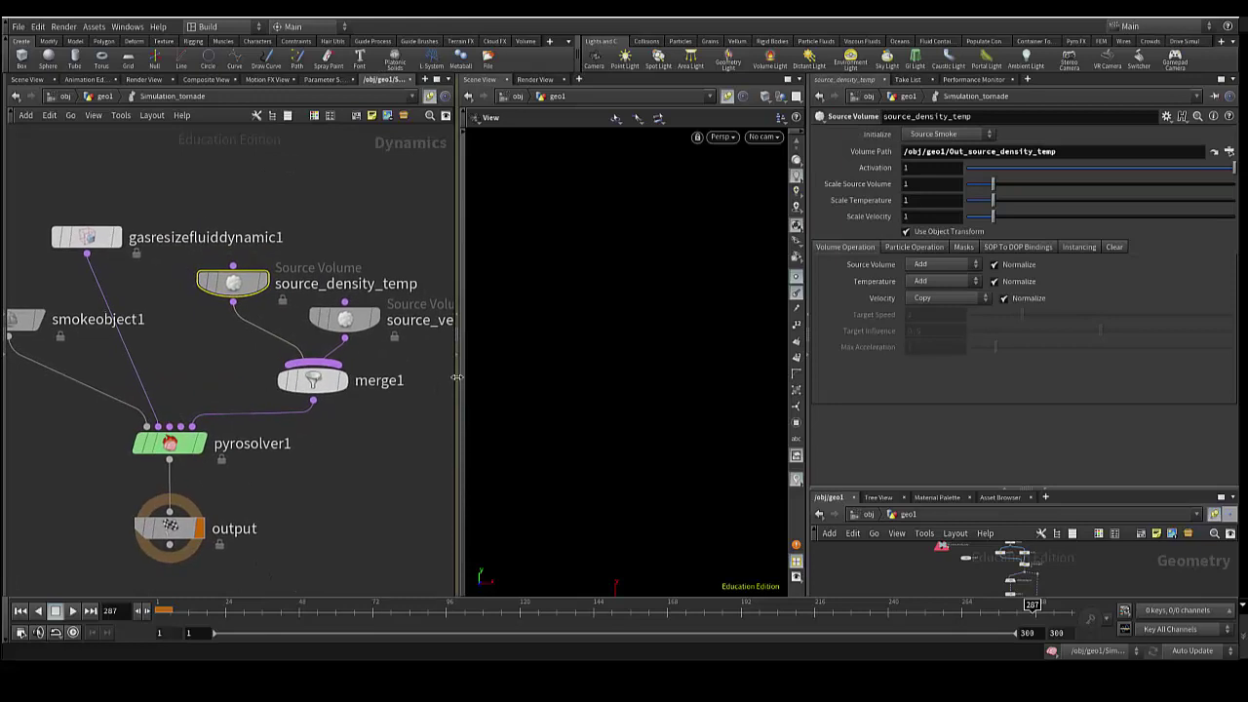
{"action": "left_click_drag", "start_coordinate": [457, 376], "coordinate": [459, 375]}
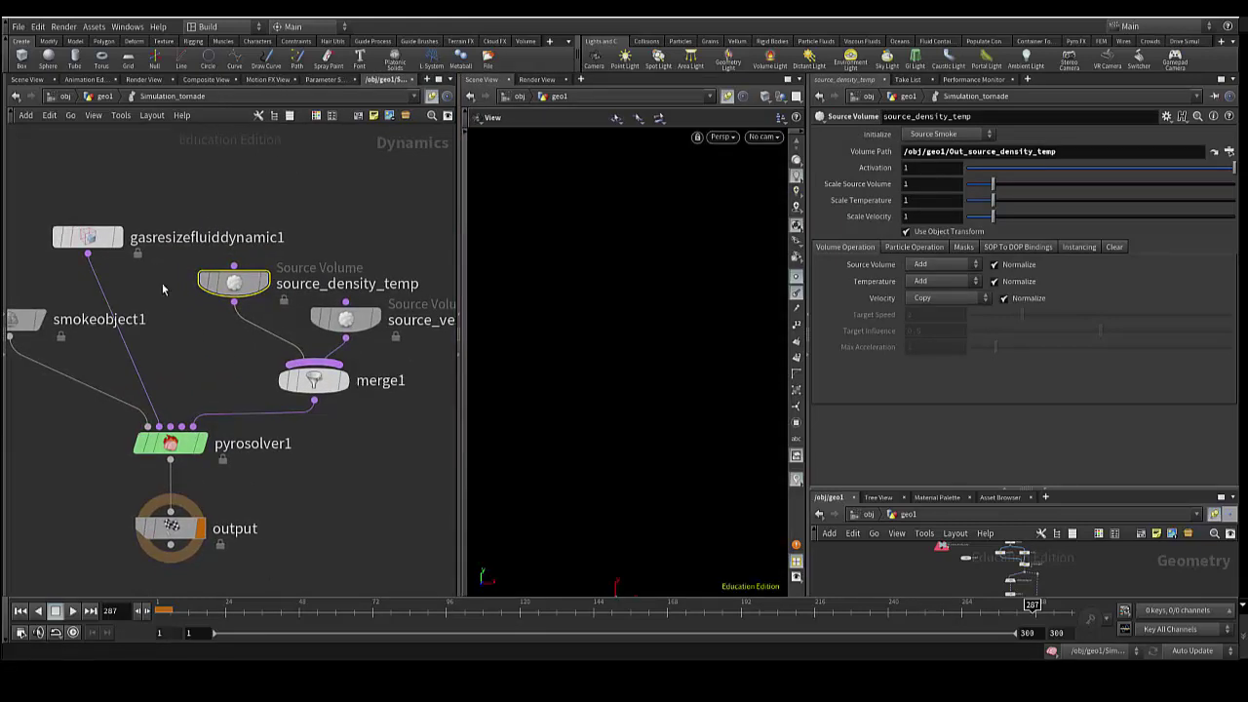
{"action": "left_click_drag", "start_coordinate": [346, 320], "coordinate": [360, 320]}
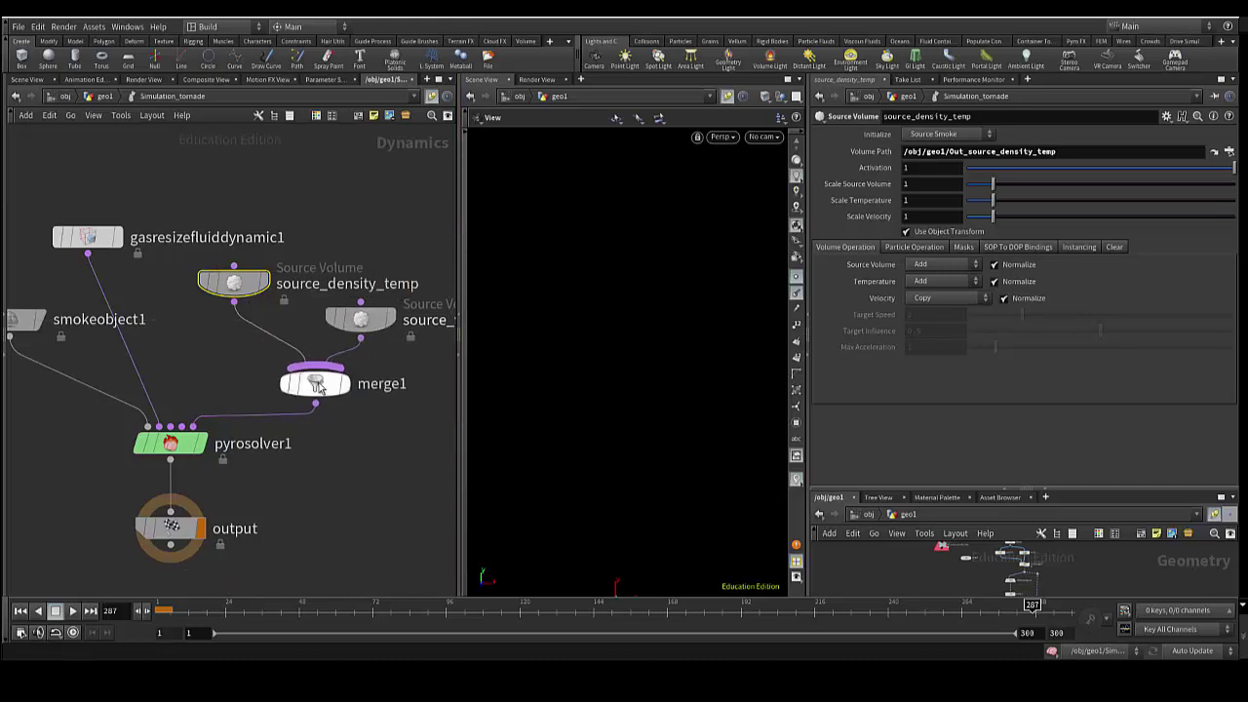
{"action": "middle_click_drag", "start_coordinate": [347, 427], "coordinate": [320, 495]}
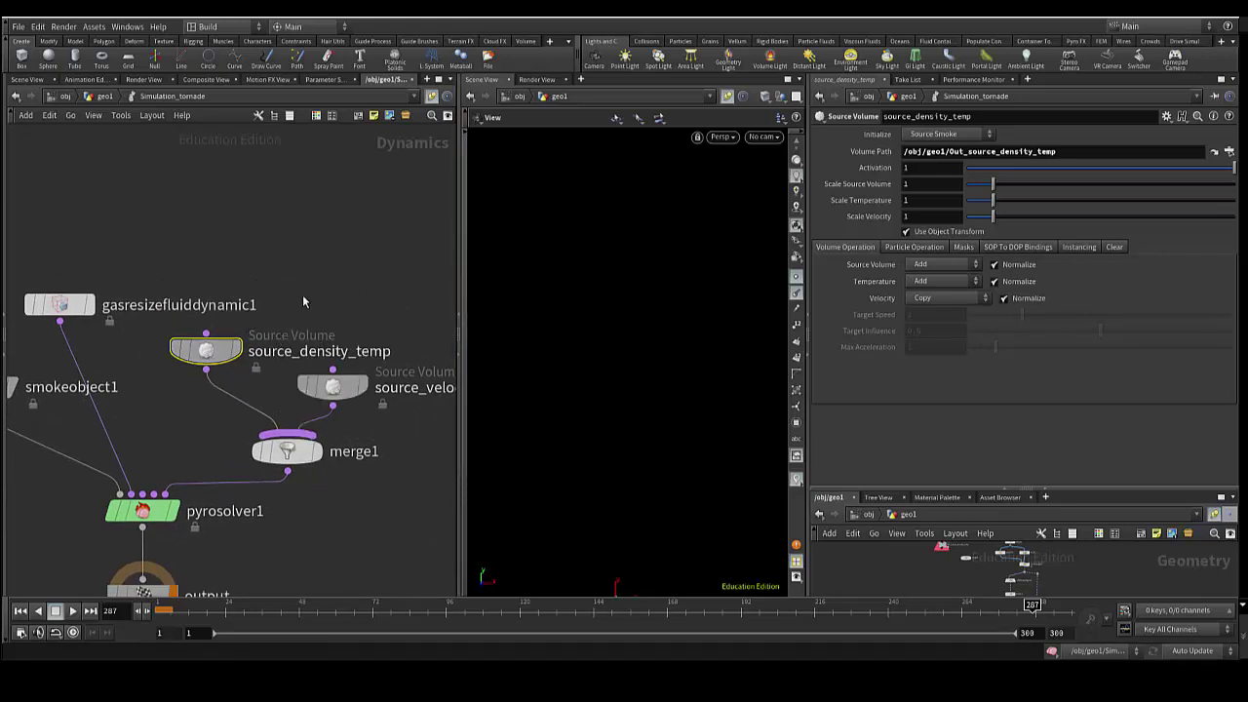
Search the add-node menu for 'source', cancel it, then drag from source_density_temp's input.
{"action": "key", "text": "Tab"}
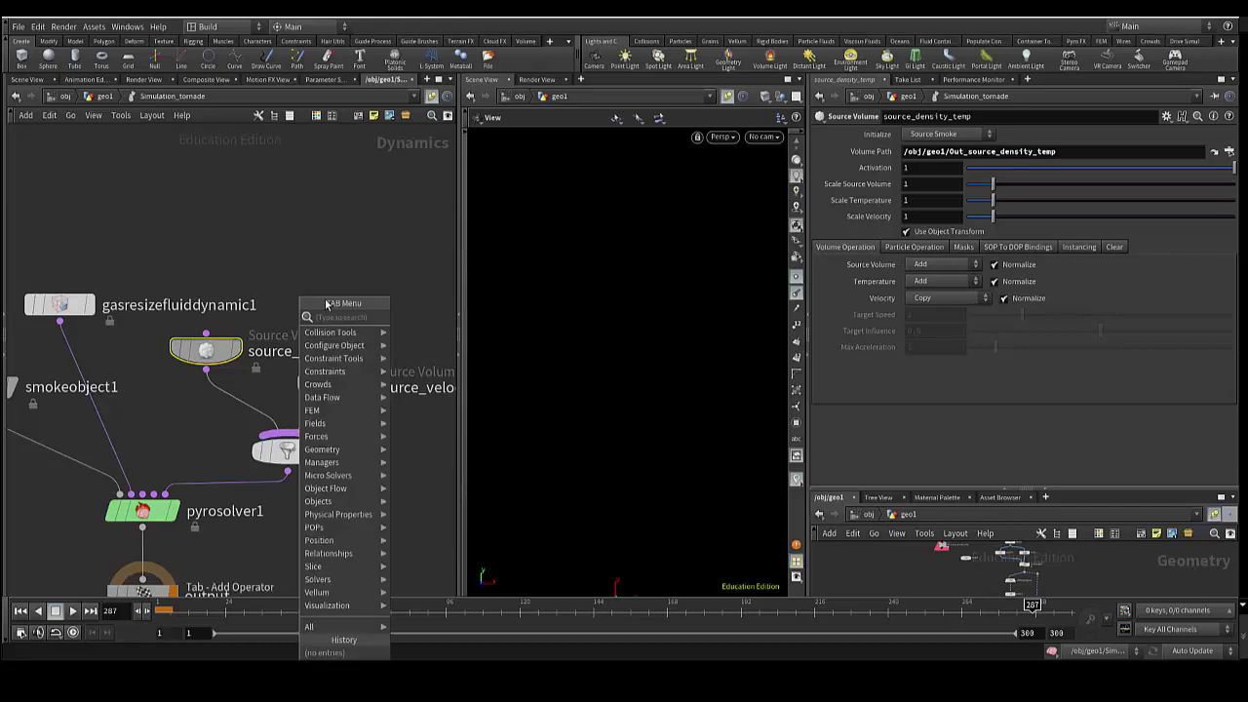
{"action": "type", "text": "source"}
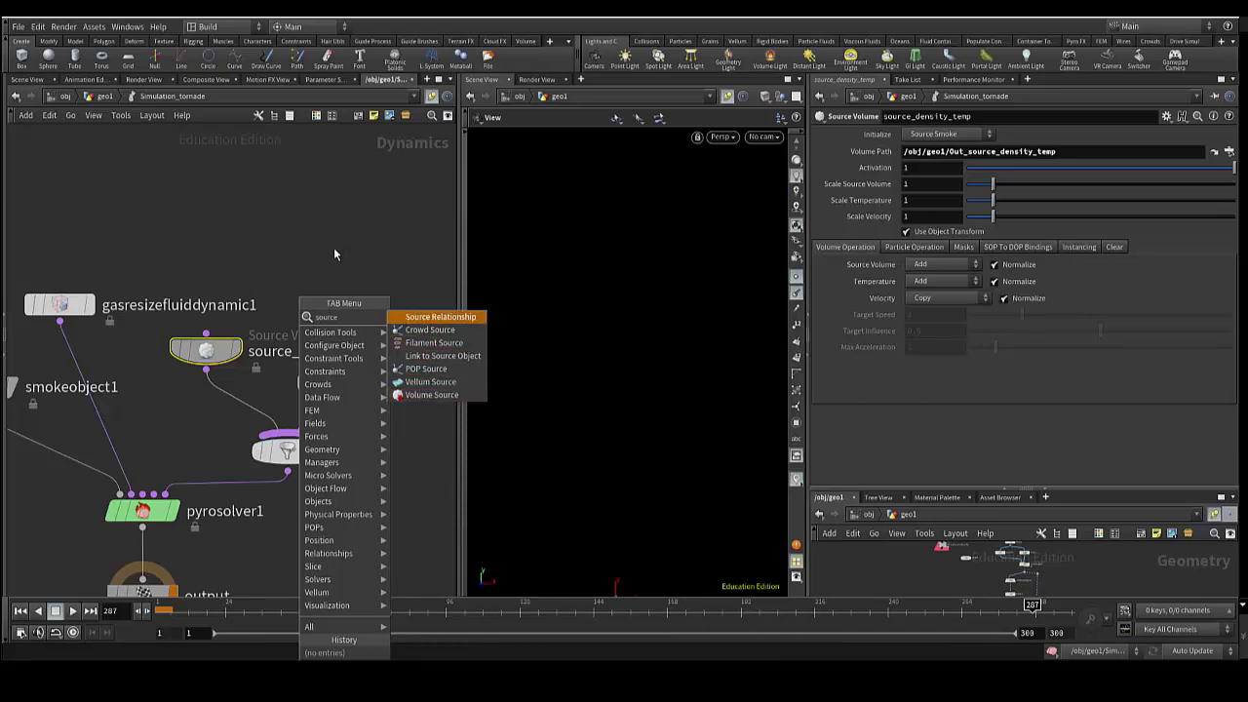
{"action": "key", "text": "Escape"}
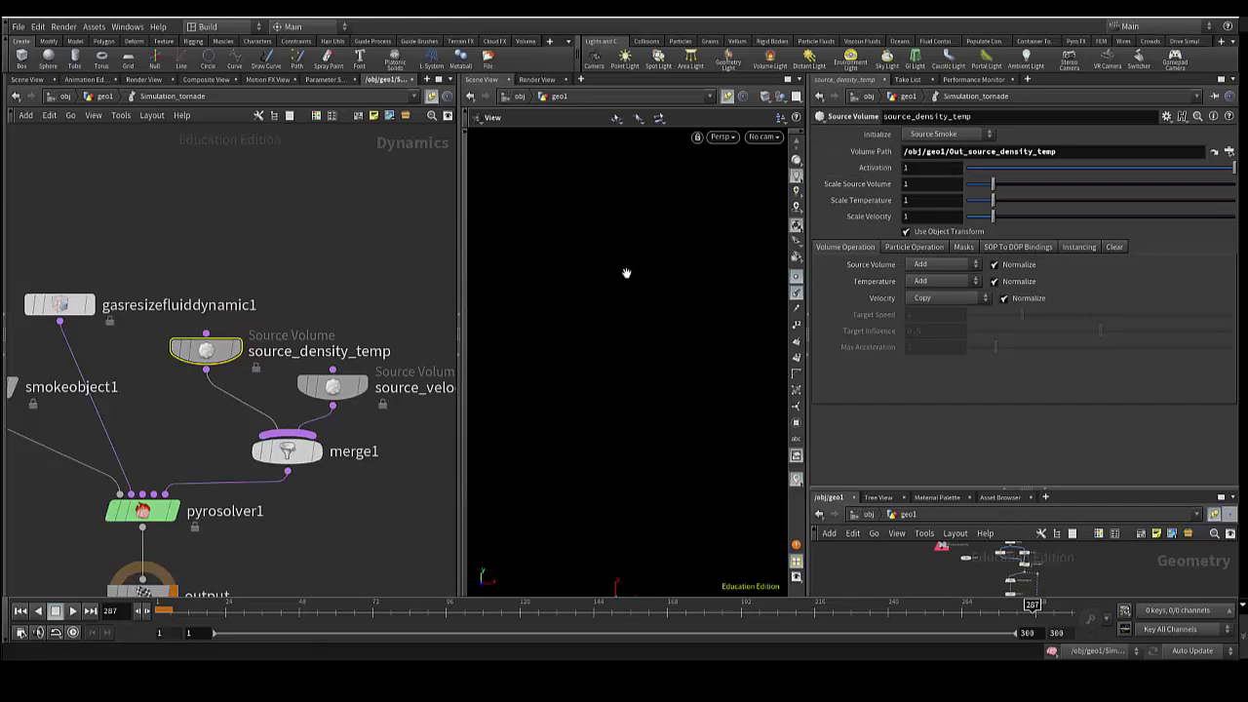
{"action": "left_click_drag", "start_coordinate": [205, 333], "coordinate": [222, 226]}
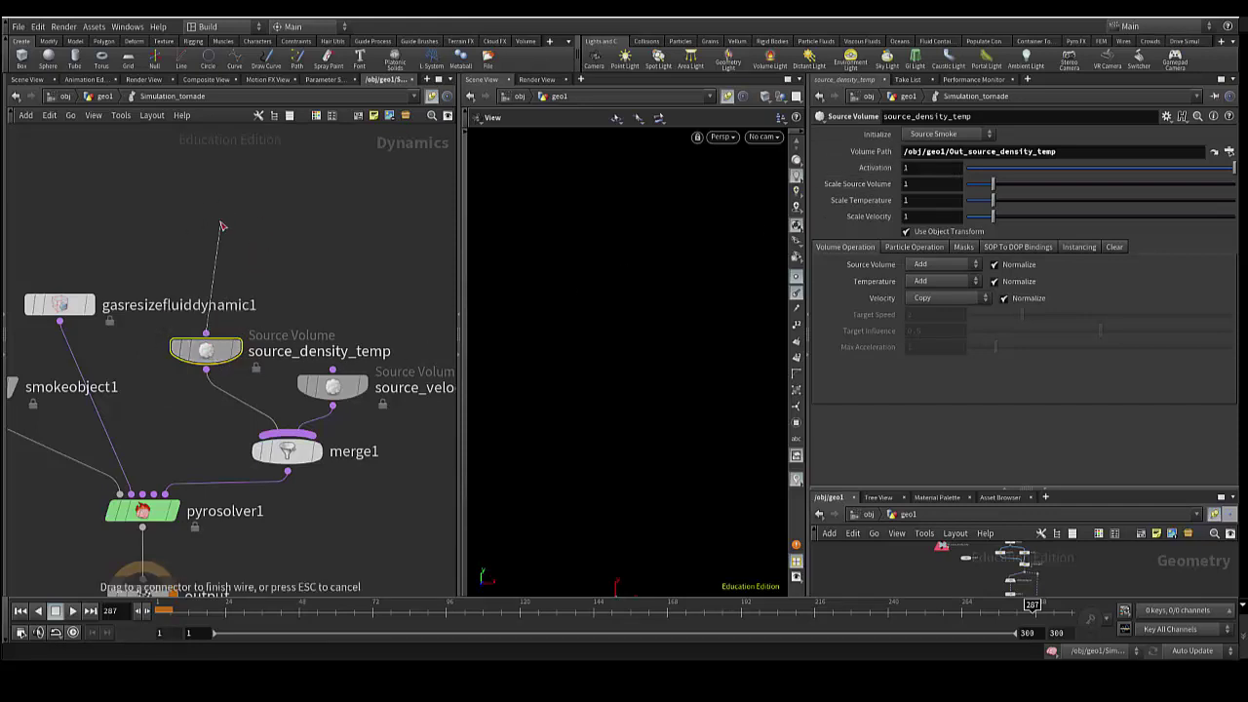
{"action": "key", "text": "Escape"}
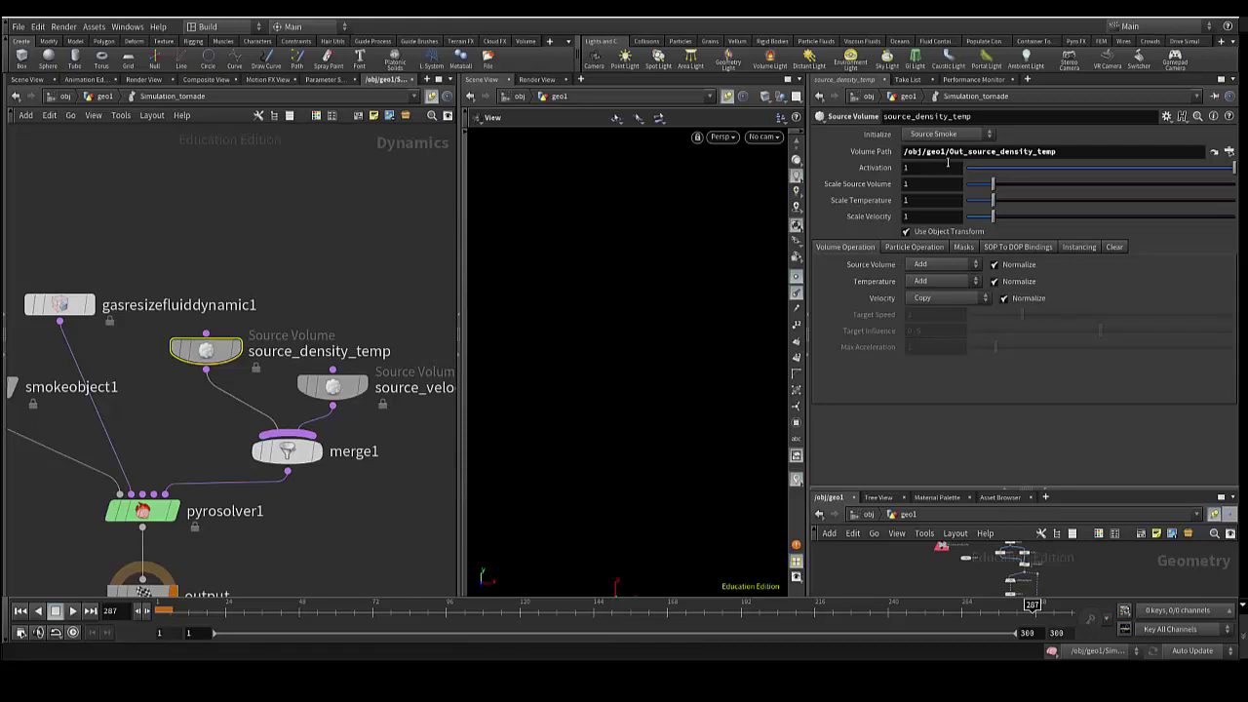
{"action": "left_click", "coordinate": [949, 138]}
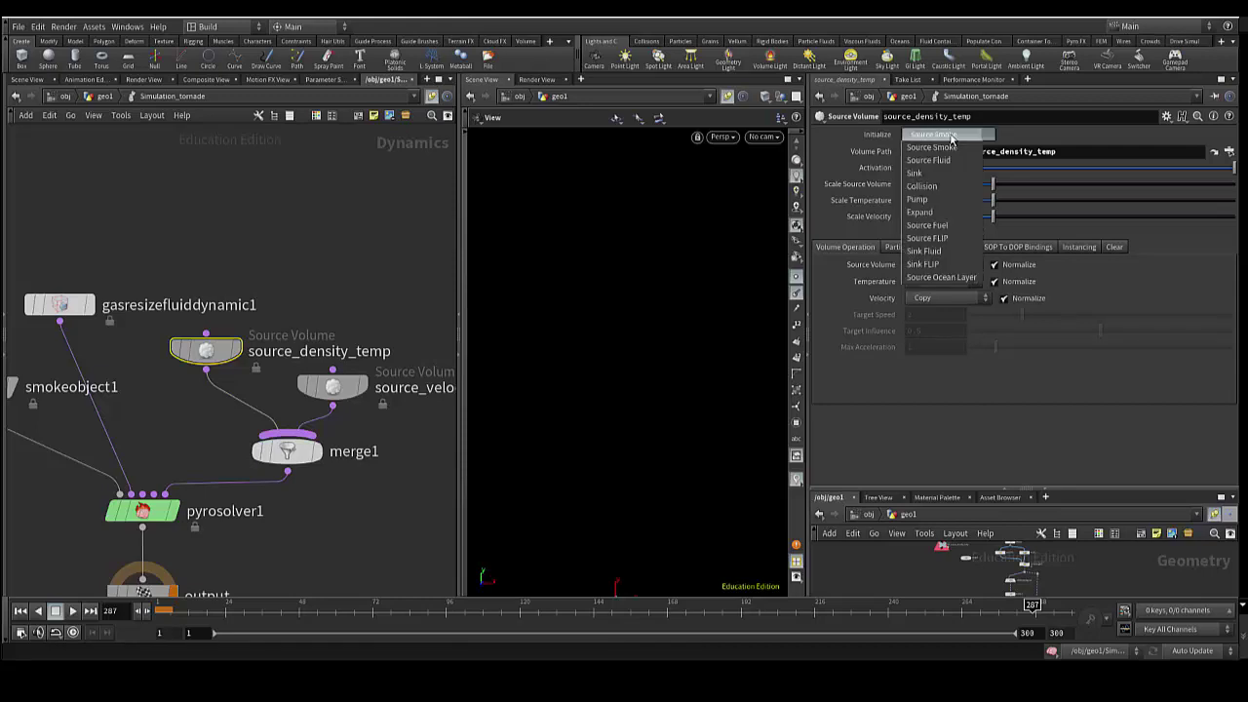
{"action": "left_click", "coordinate": [950, 140]}
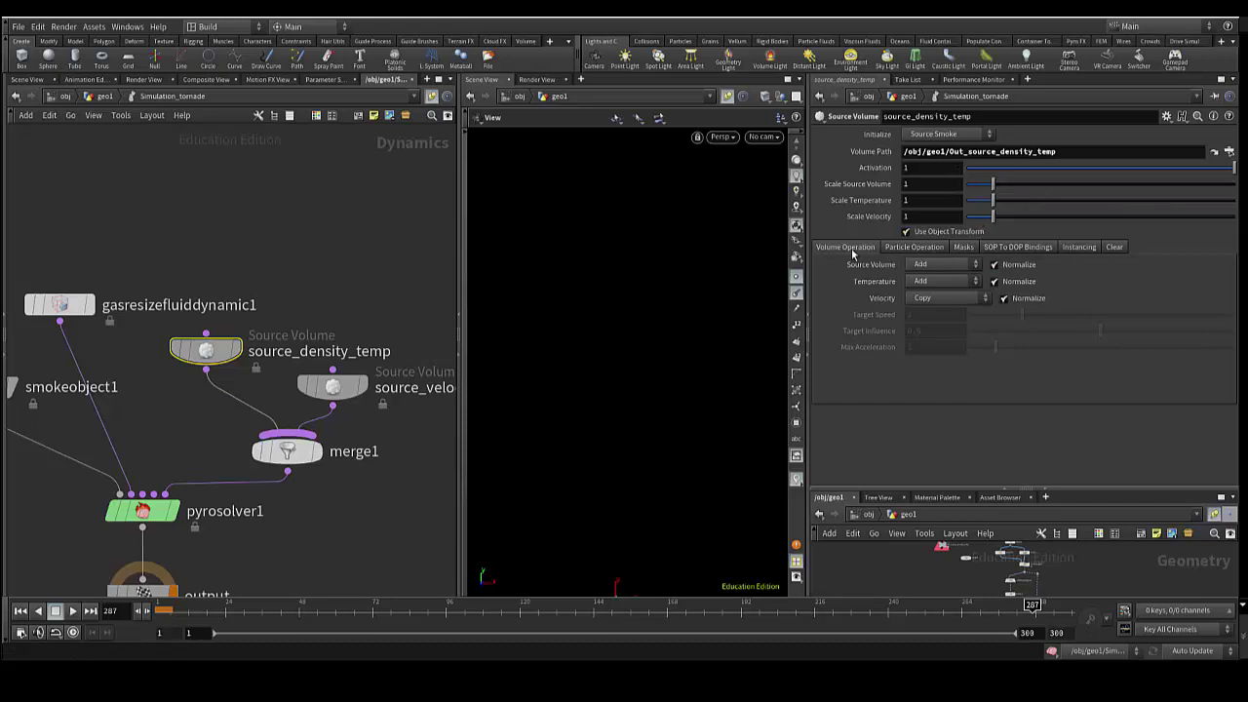
{"action": "left_click", "coordinate": [931, 135]}
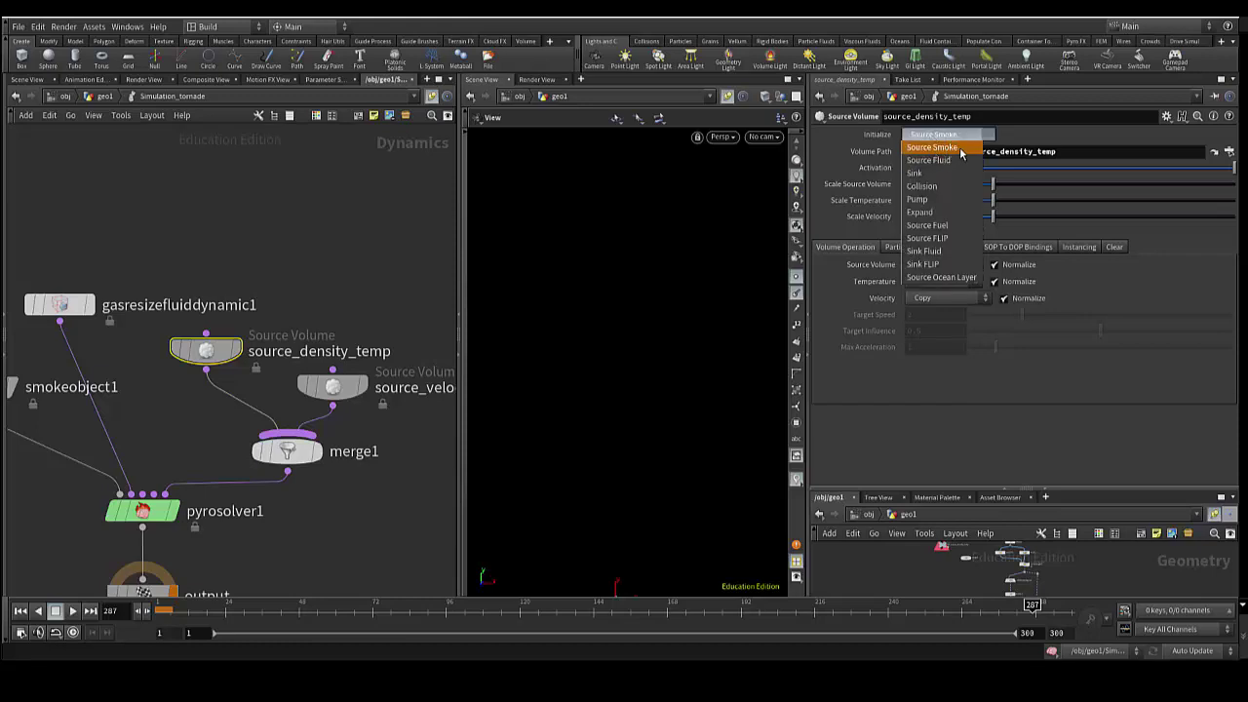
{"action": "left_click", "coordinate": [936, 148]}
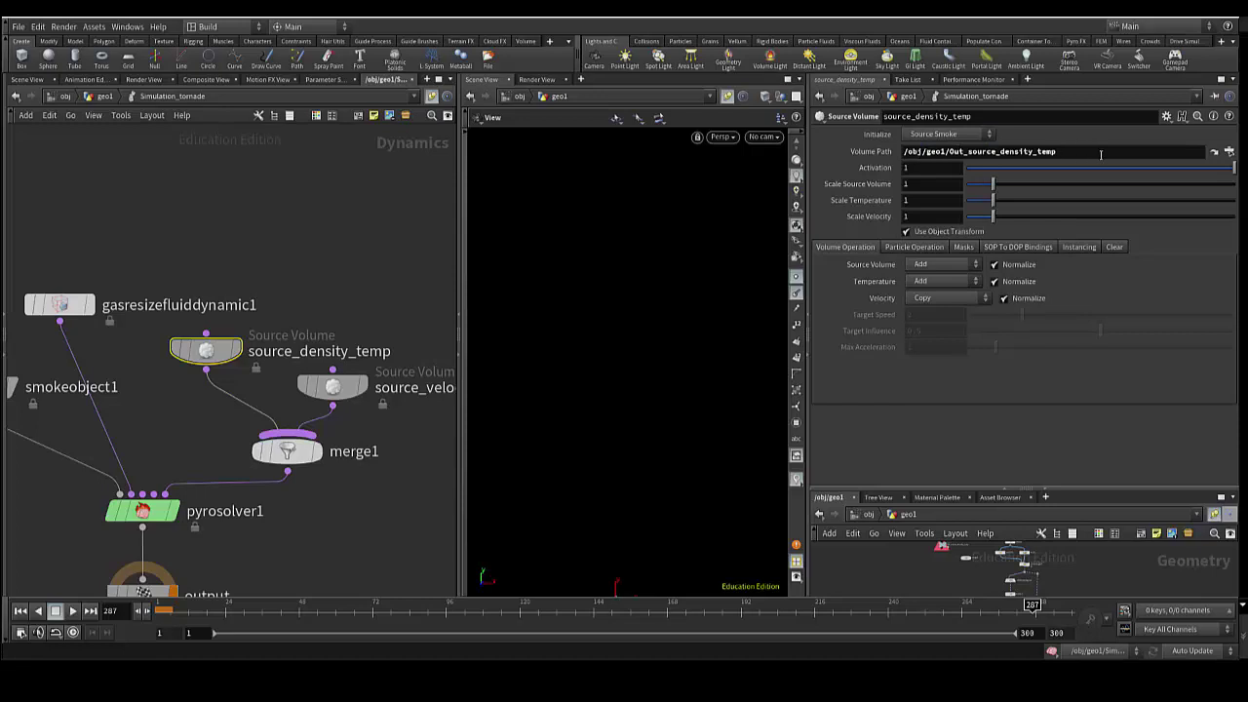
{"action": "left_click", "coordinate": [1214, 154]}
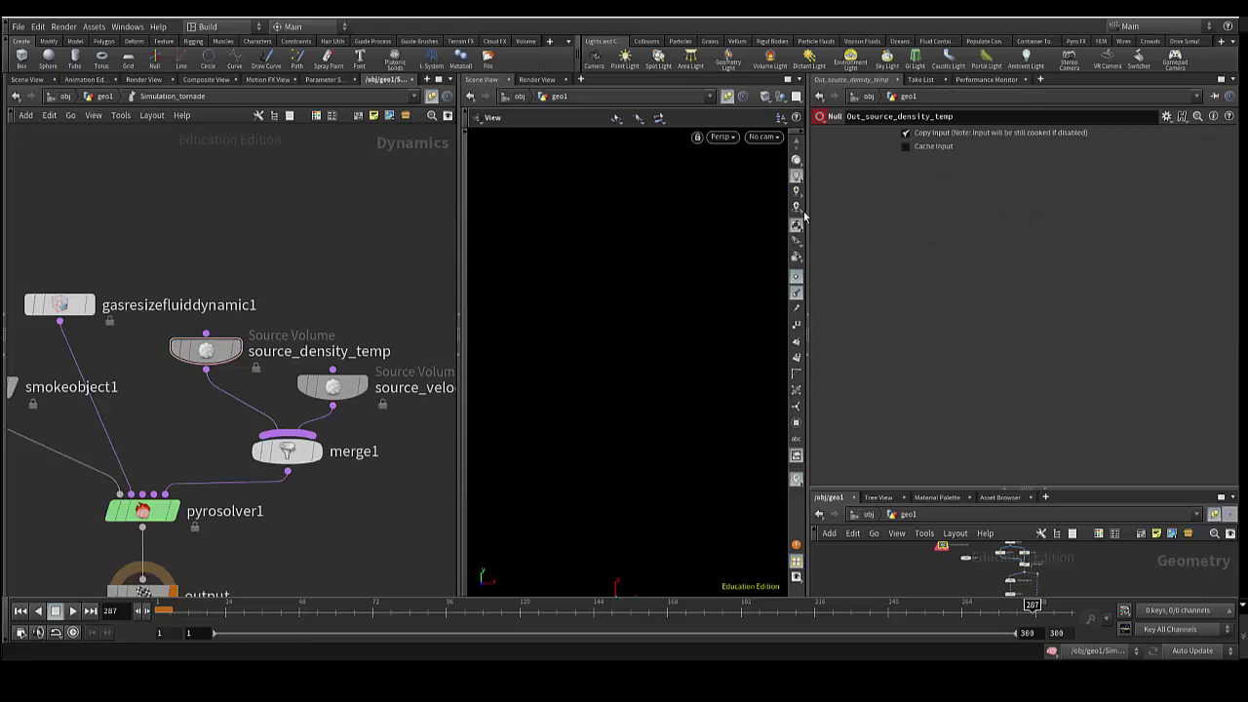
{"action": "left_click", "coordinate": [206, 349]}
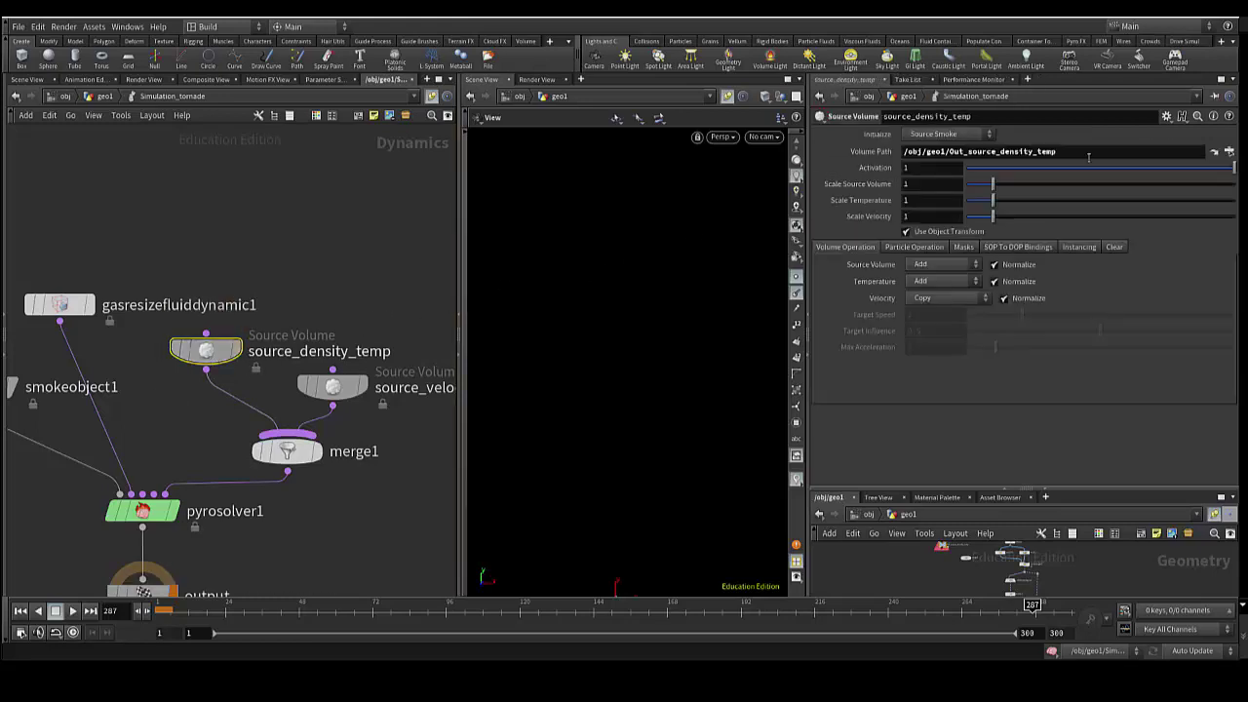
{"action": "left_click", "coordinate": [1229, 152]}
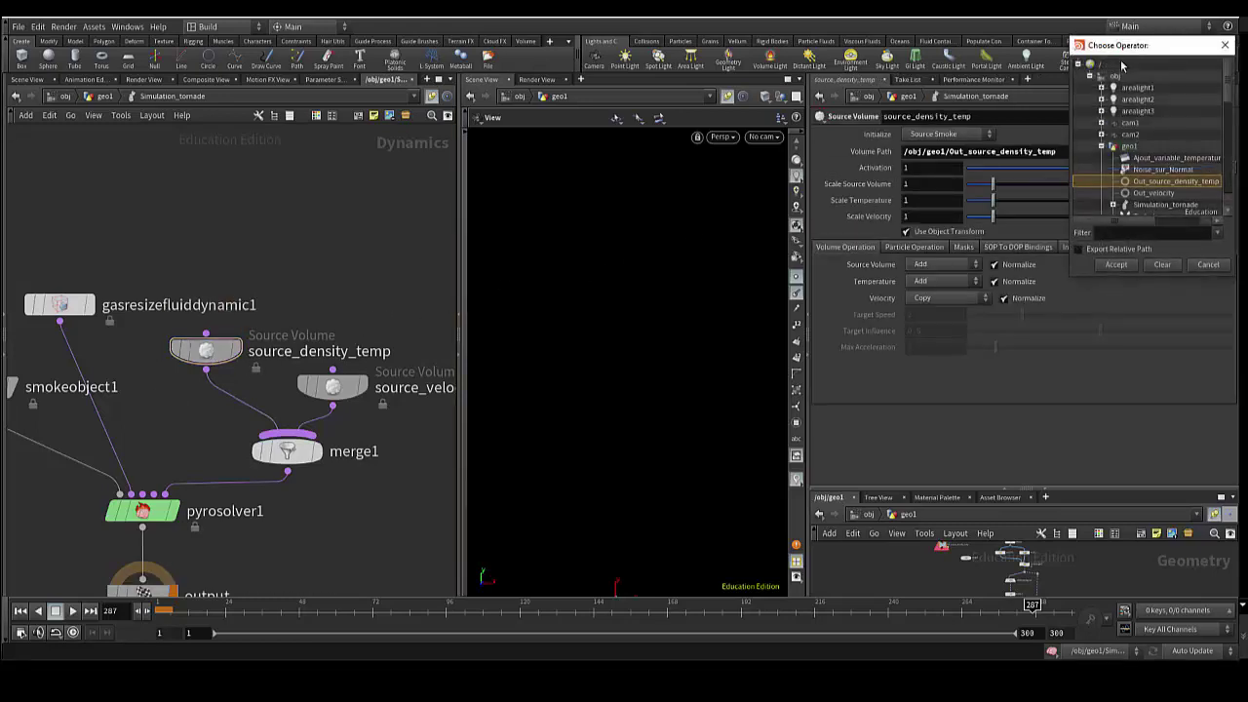
{"action": "left_click_drag", "start_coordinate": [1121, 48], "coordinate": [1037, 63]}
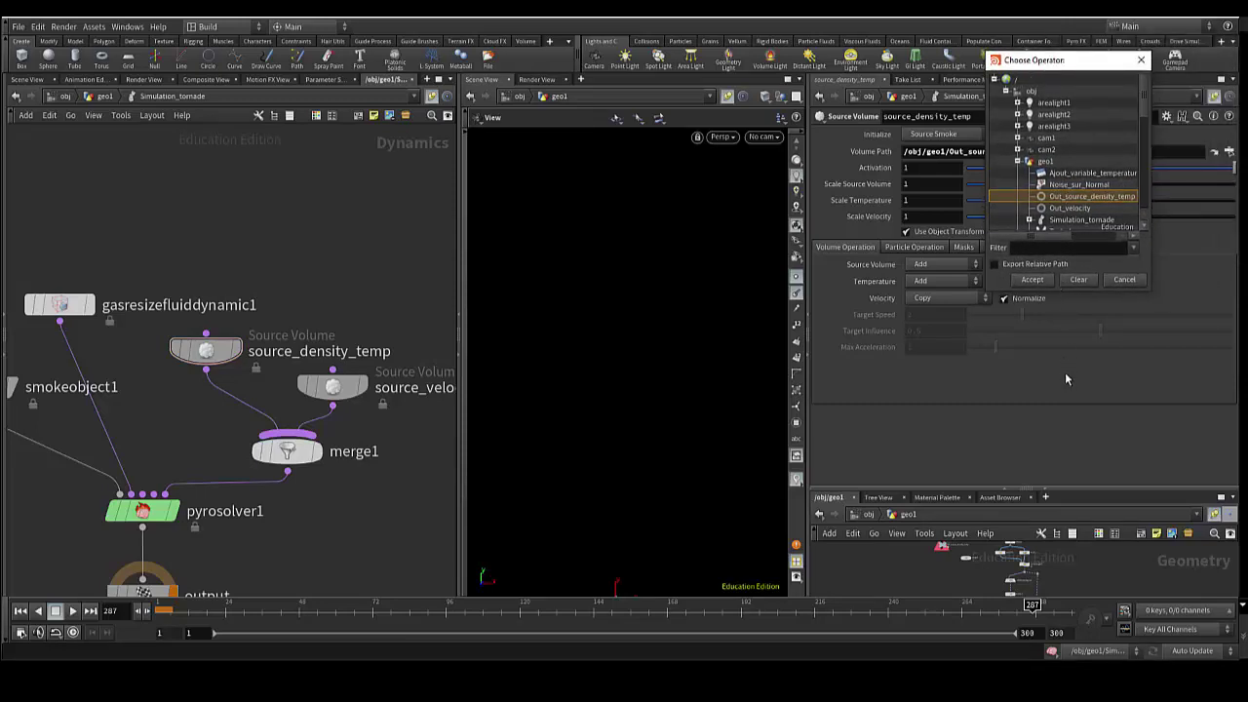
{"action": "left_click_drag", "start_coordinate": [1055, 295], "coordinate": [1068, 501]}
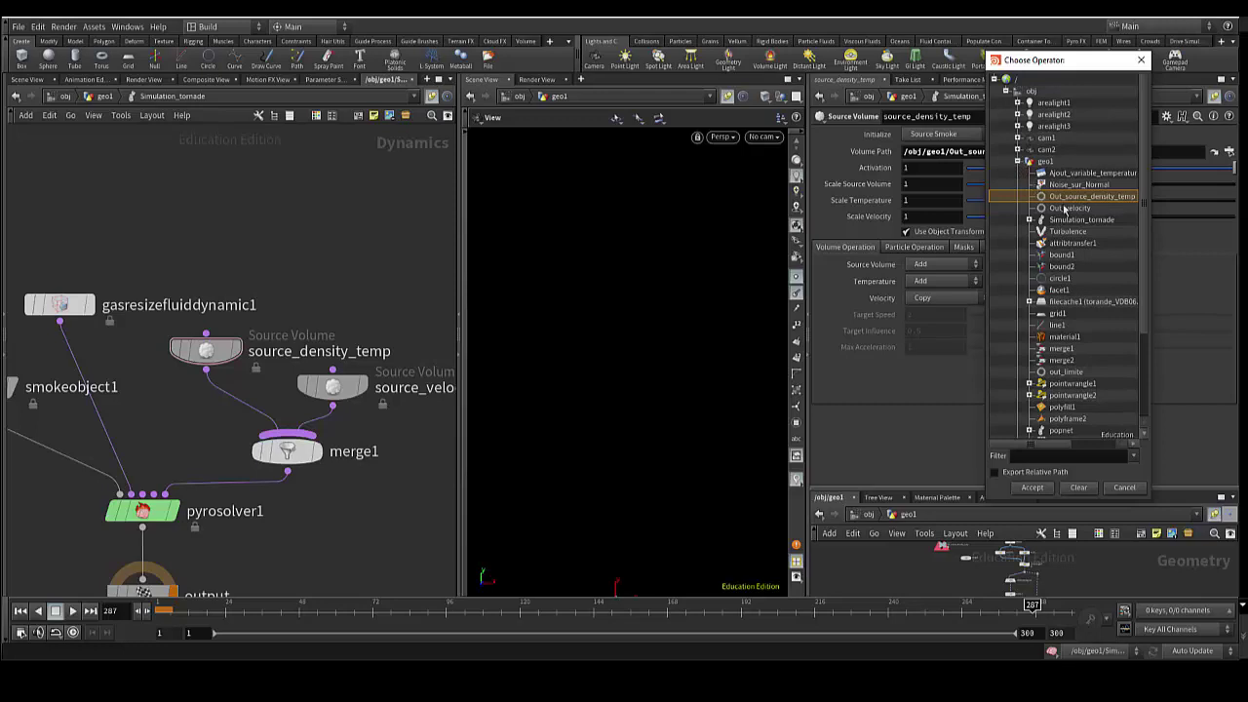
{"action": "left_click", "coordinate": [1141, 61]}
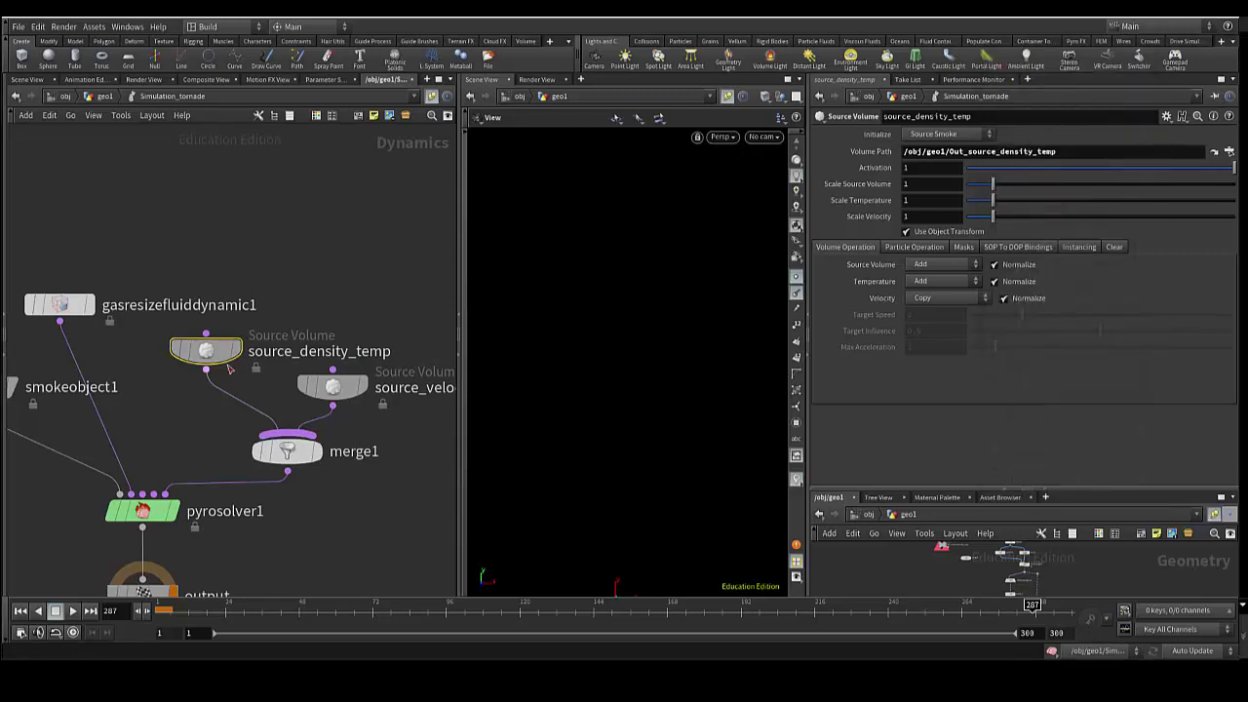
{"action": "left_click", "coordinate": [333, 389]}
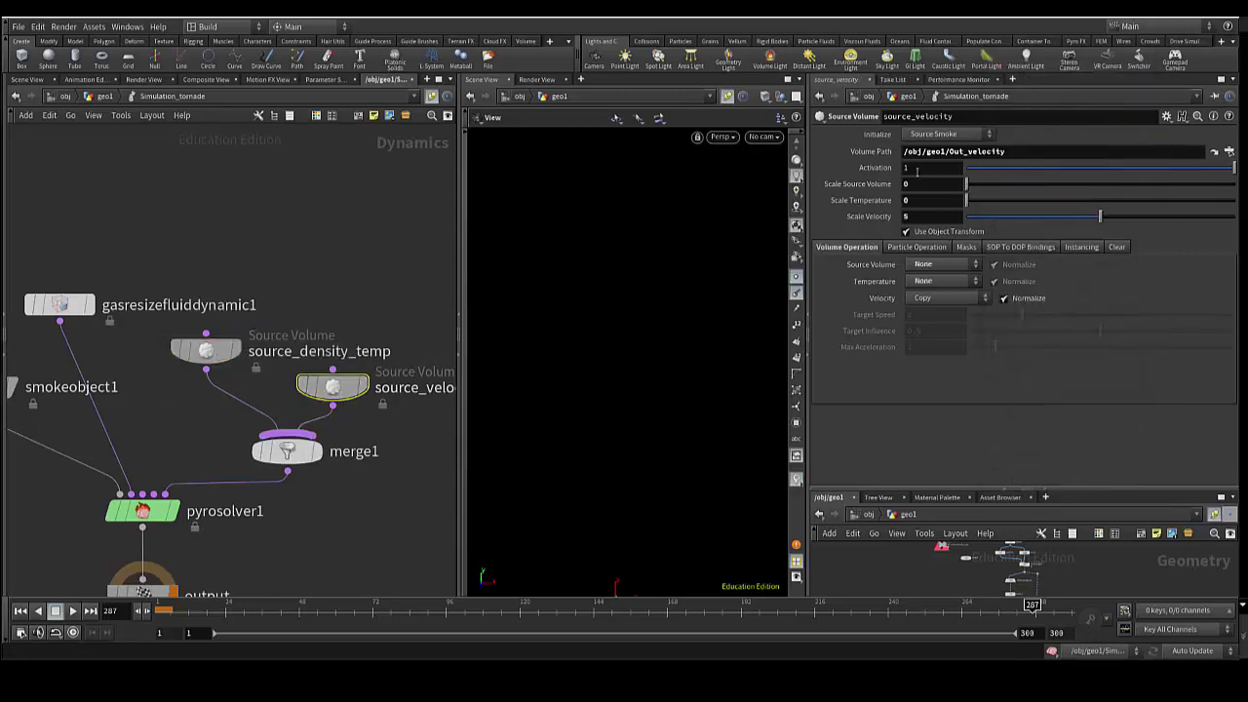
{"action": "left_click", "coordinate": [206, 350]}
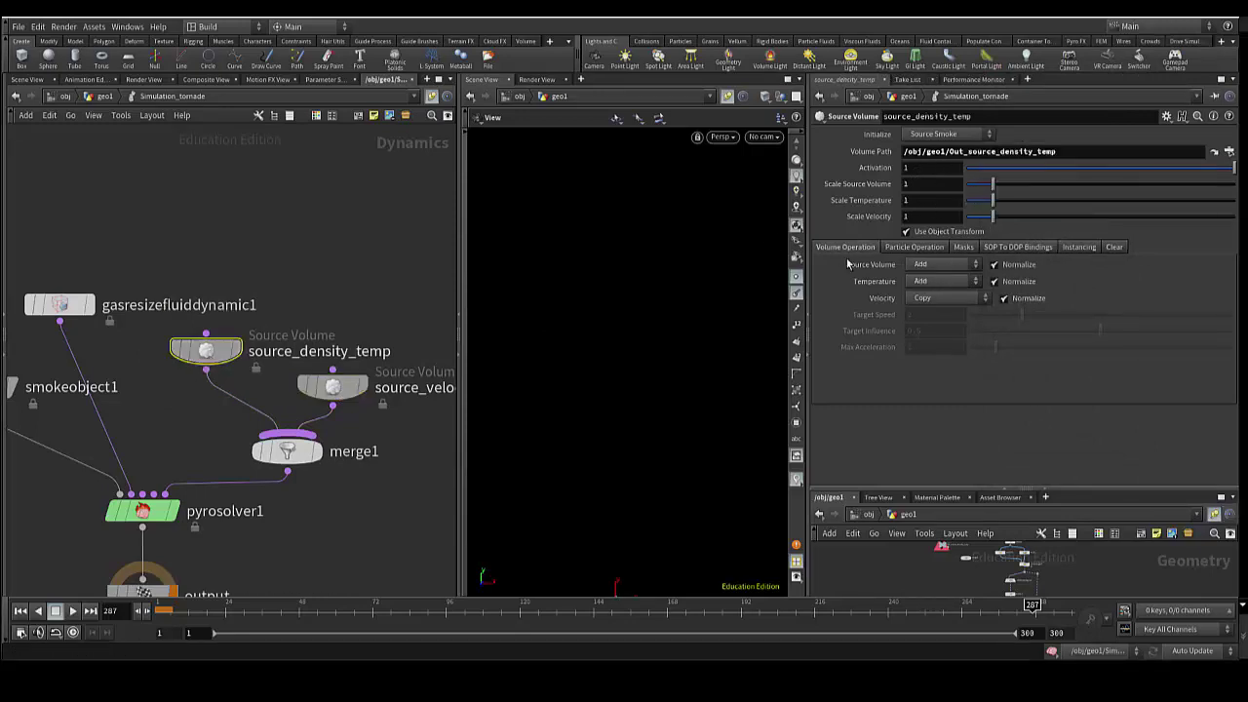
{"action": "left_click", "coordinate": [906, 249]}
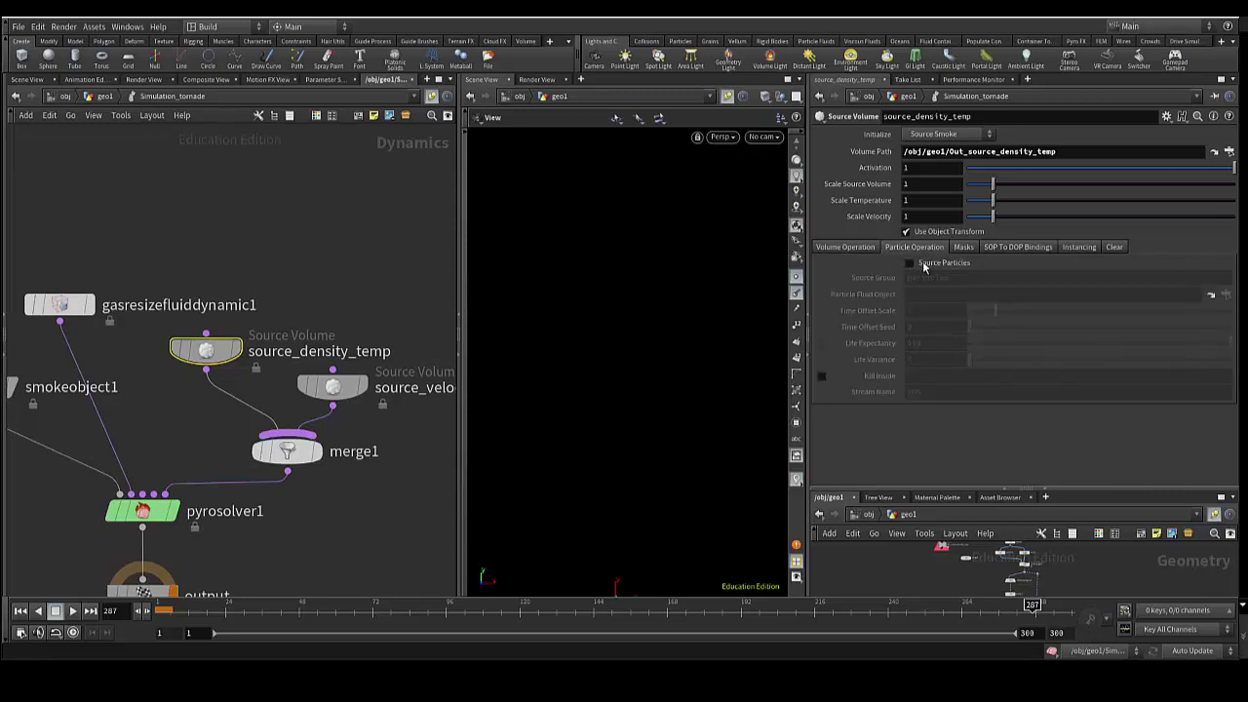
{"action": "left_click", "coordinate": [855, 248]}
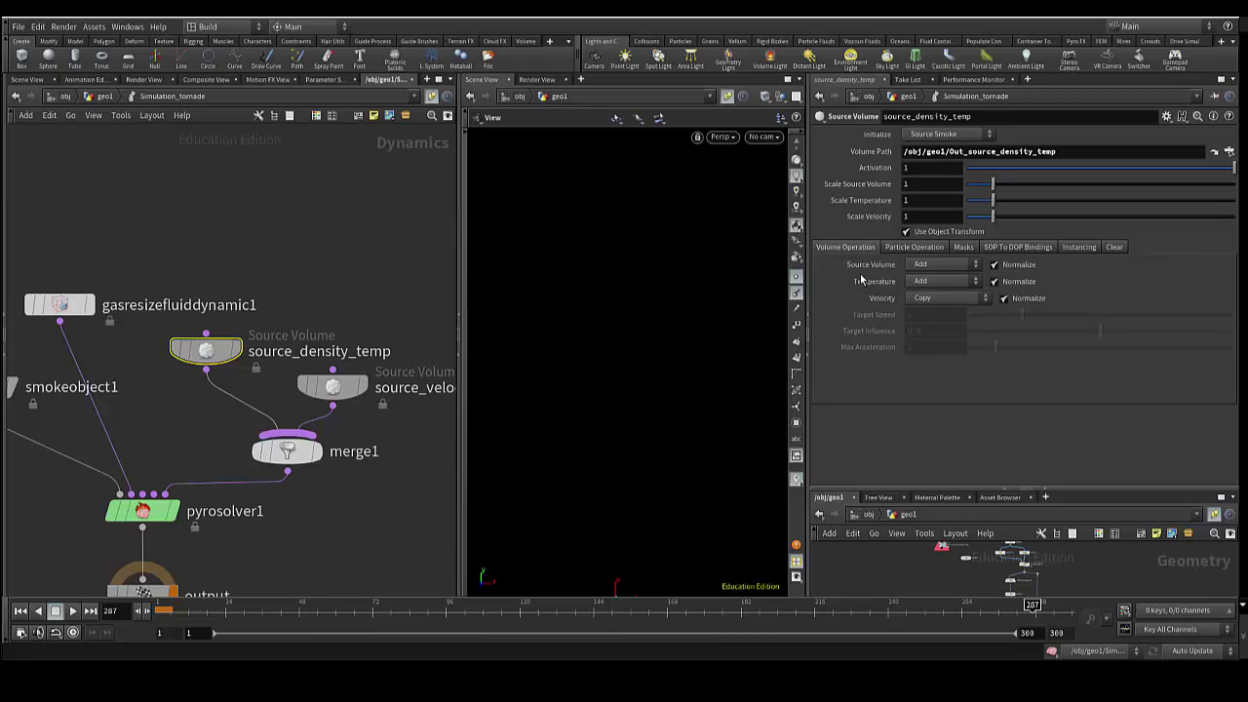
{"action": "left_click", "coordinate": [931, 268]}
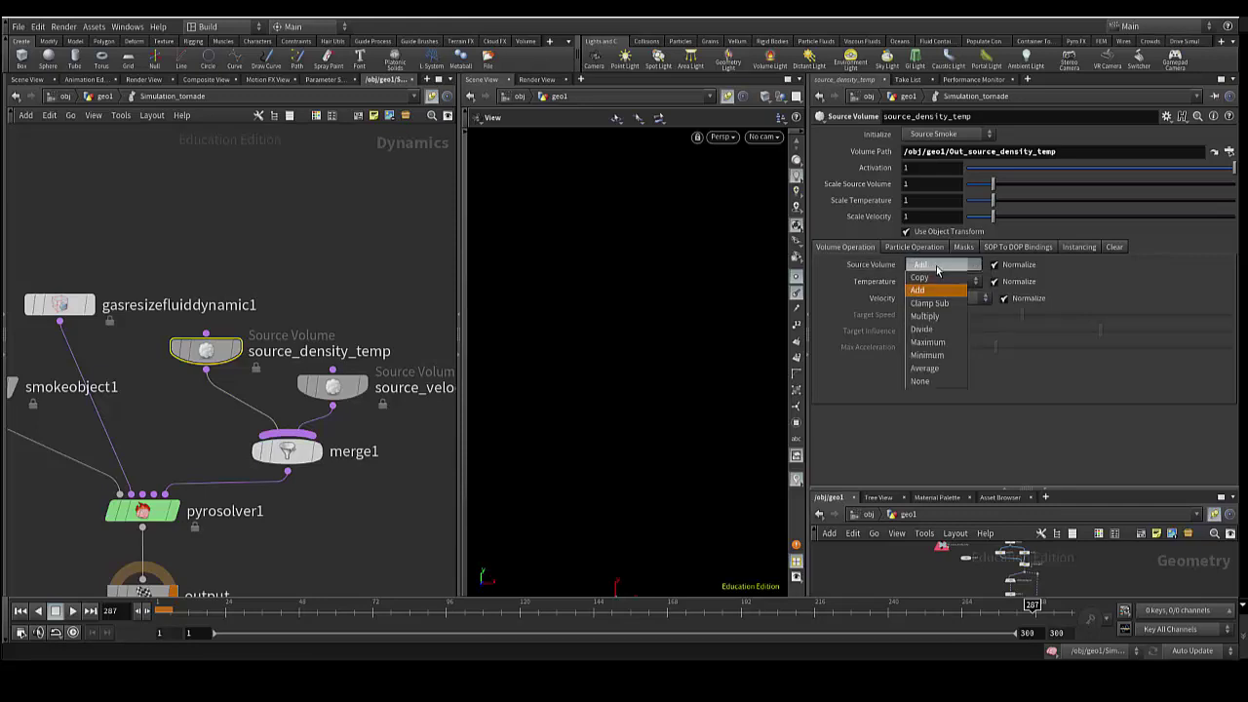
{"action": "left_click", "coordinate": [828, 272]}
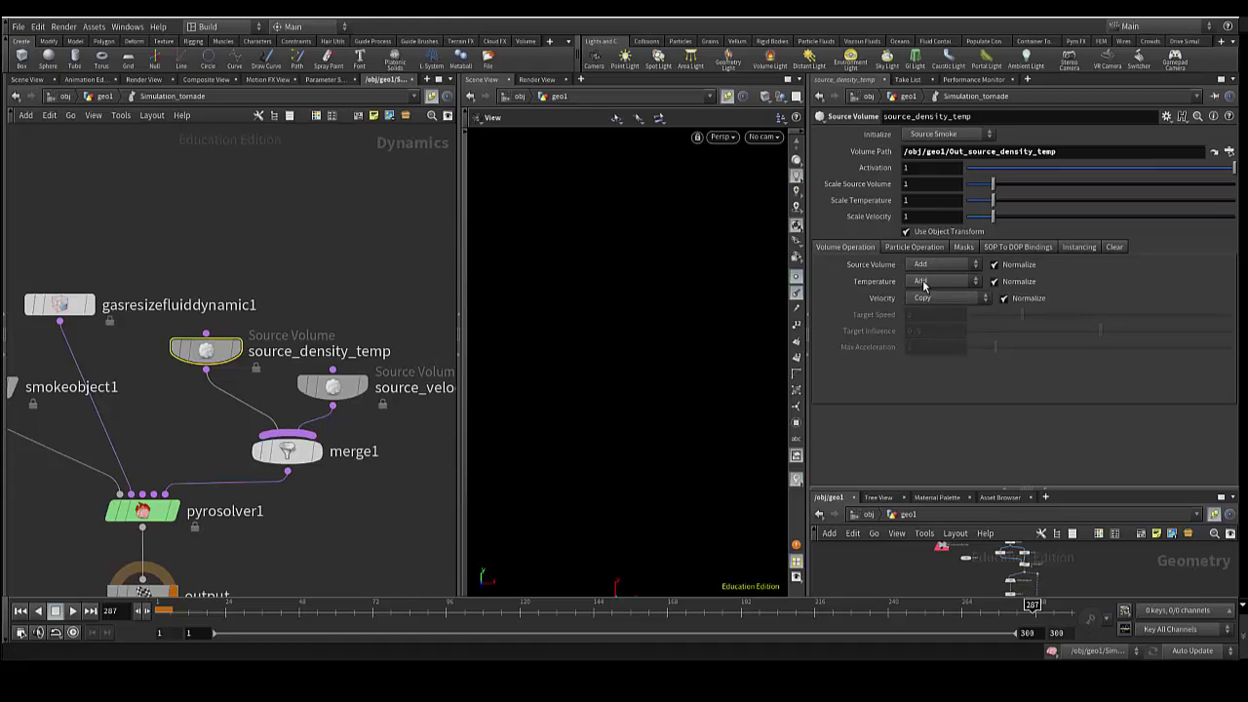
{"action": "left_click", "coordinate": [333, 390]}
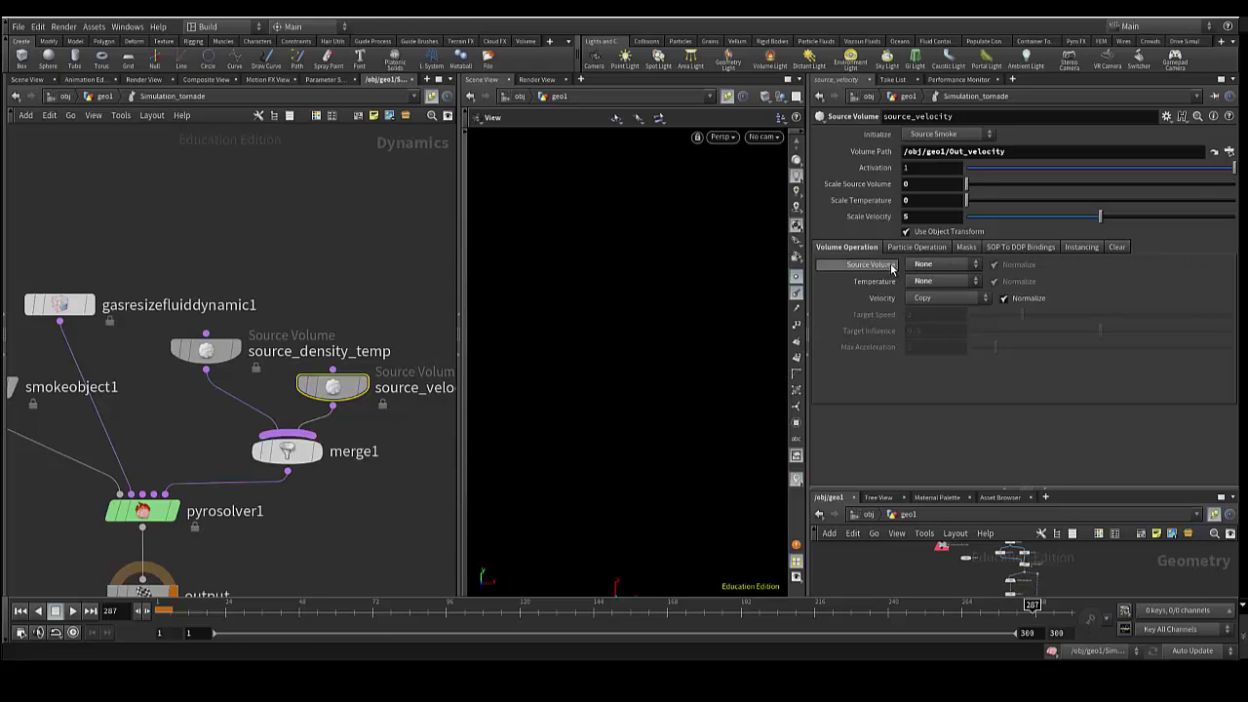
{"action": "left_click", "coordinate": [935, 302]}
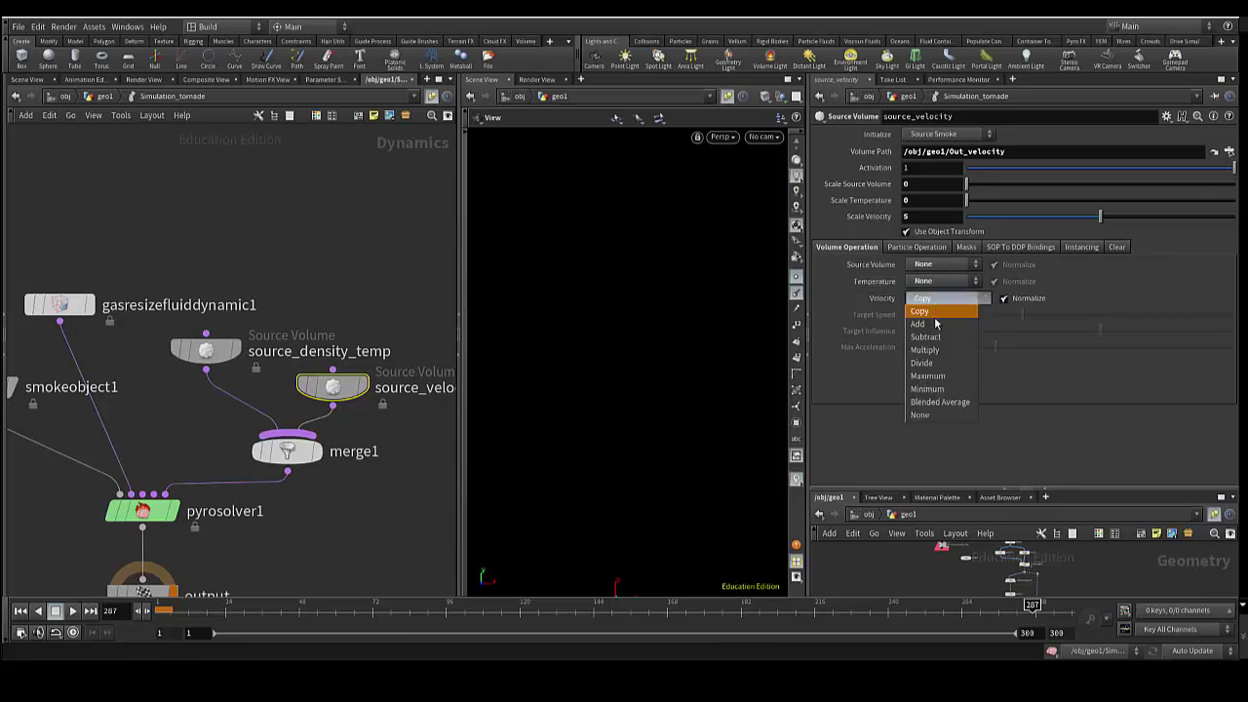
{"action": "left_click", "coordinate": [937, 312]}
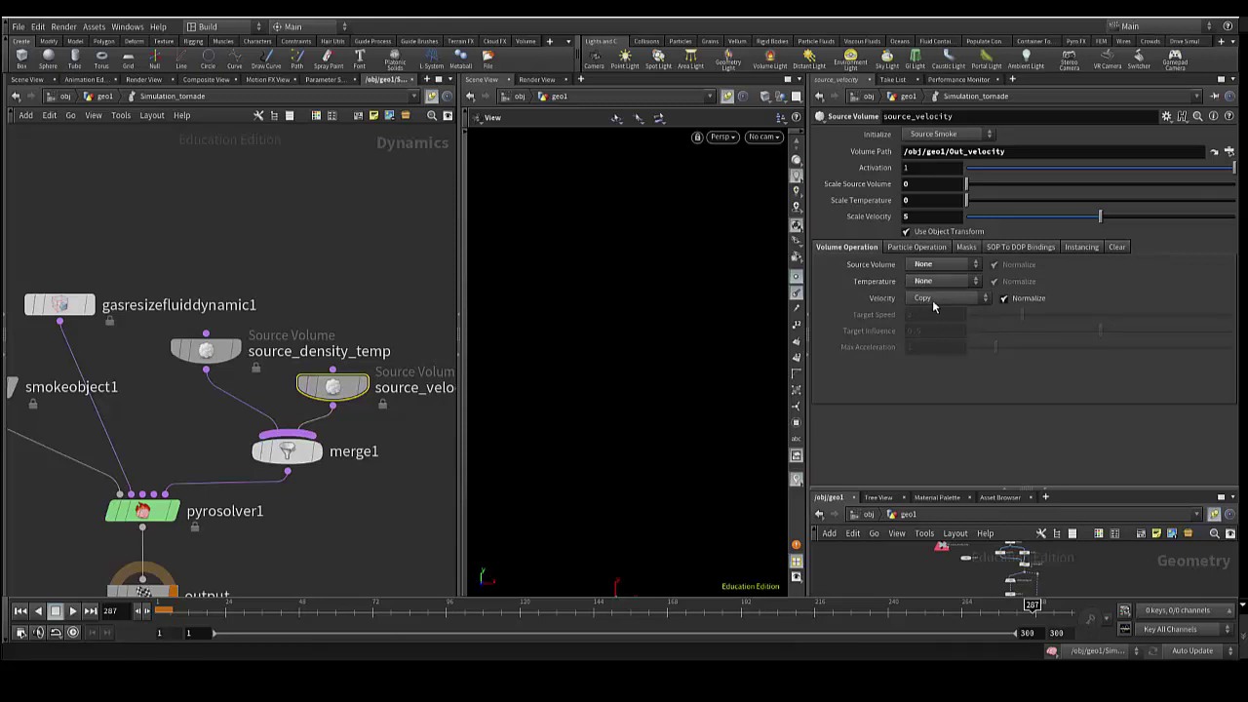
Shift source_velocity right, inspect merge1, then view pyrosolver1's shape settings (dissipation 0.15, turbulence 0.1).
{"action": "mouse_move", "coordinate": [380, 494]}
{"action": "middle_mouse_down"}
{"action": "mouse_move", "coordinate": [381, 469]}
{"action": "mouse_move", "coordinate": [377, 481]}
{"action": "middle_mouse_up"}
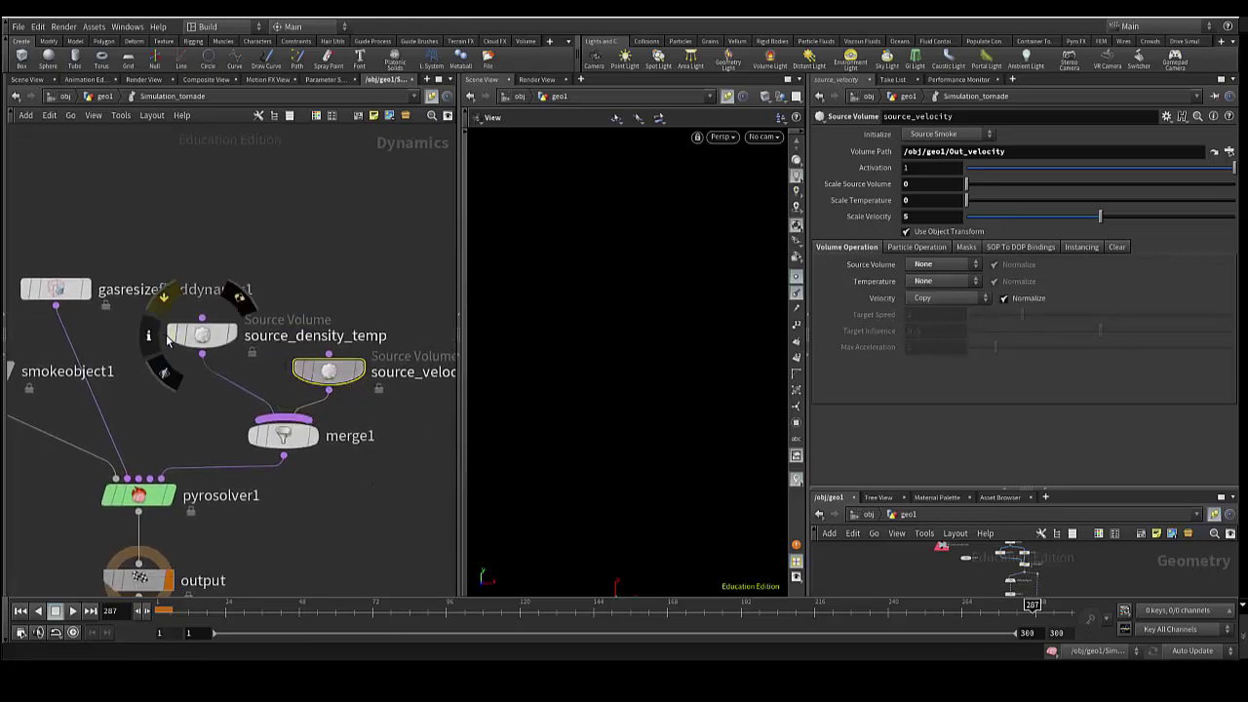
{"action": "left_click_drag", "start_coordinate": [329, 373], "coordinate": [369, 380]}
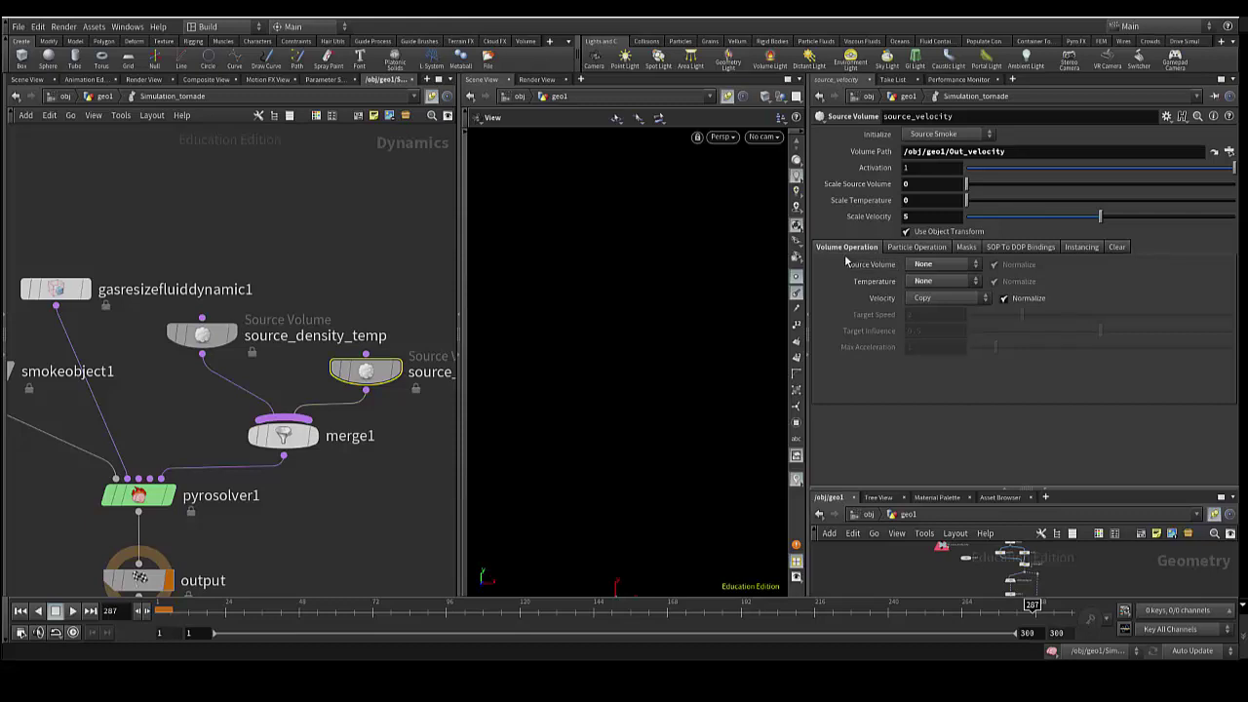
{"action": "left_click", "coordinate": [283, 438]}
{"action": "middle_click_drag", "start_coordinate": [316, 507], "coordinate": [386, 378]}
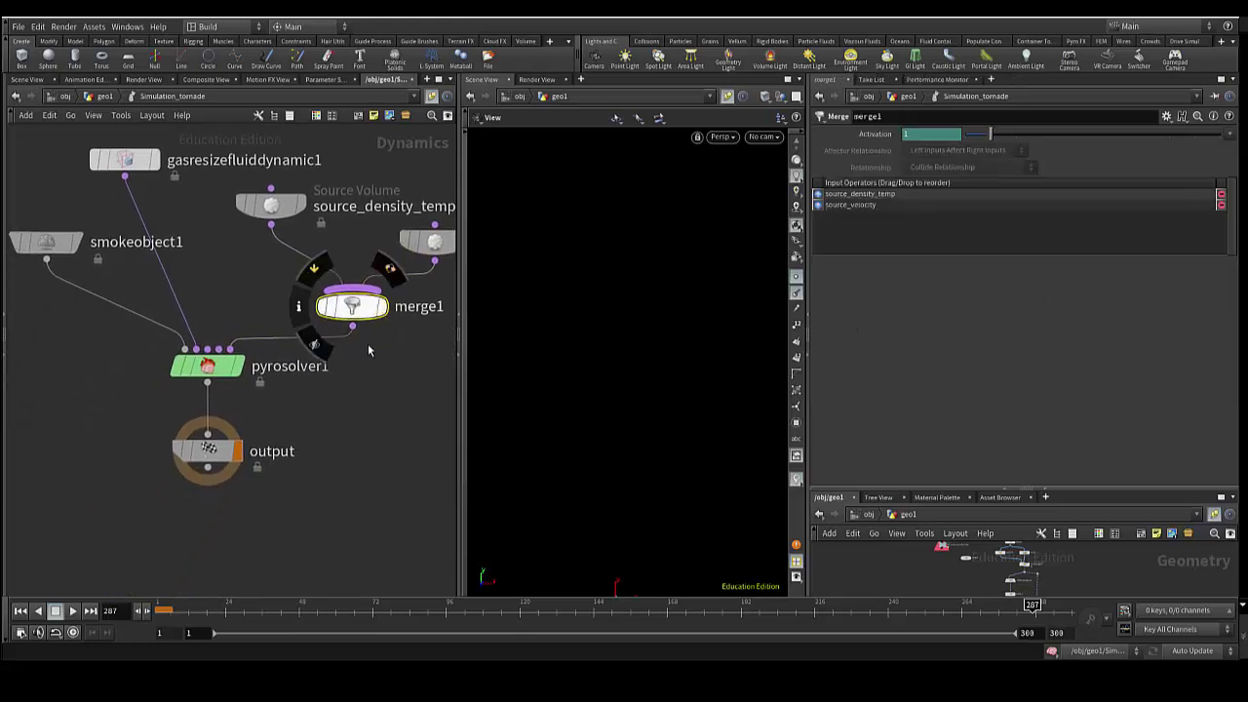
{"action": "left_click", "coordinate": [207, 376]}
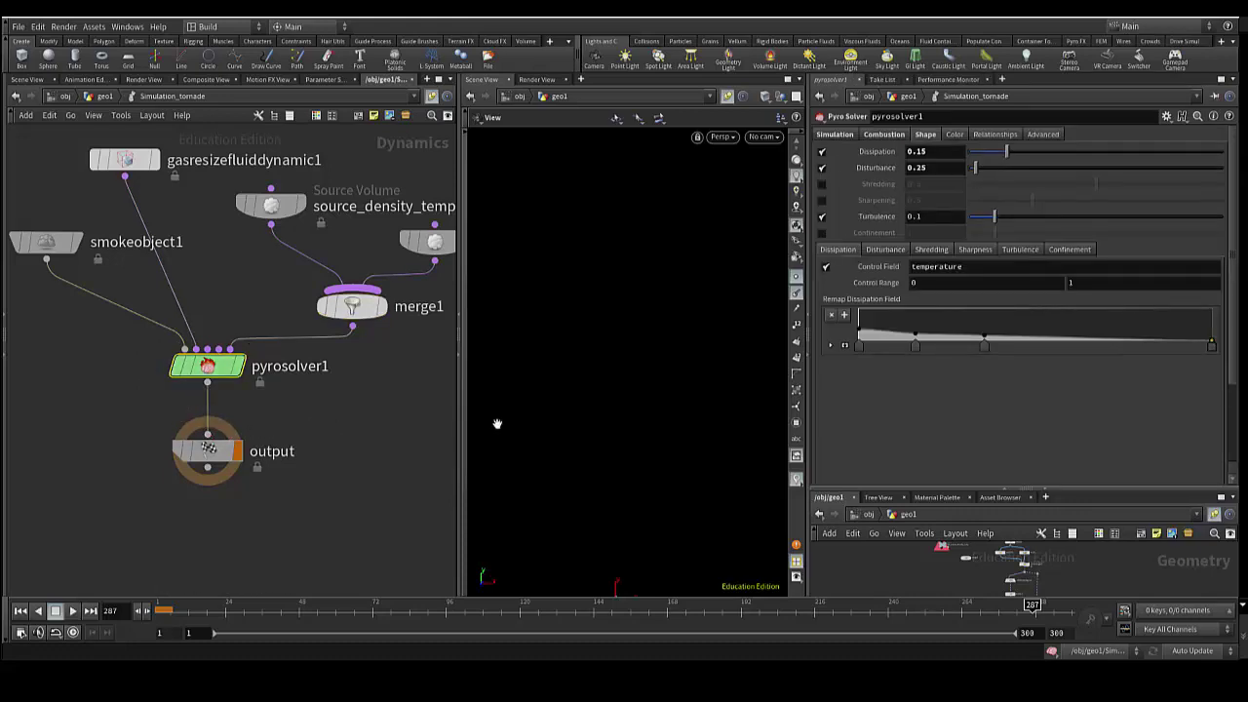
{"action": "middle_click_drag", "start_coordinate": [263, 397], "coordinate": [234, 371]}
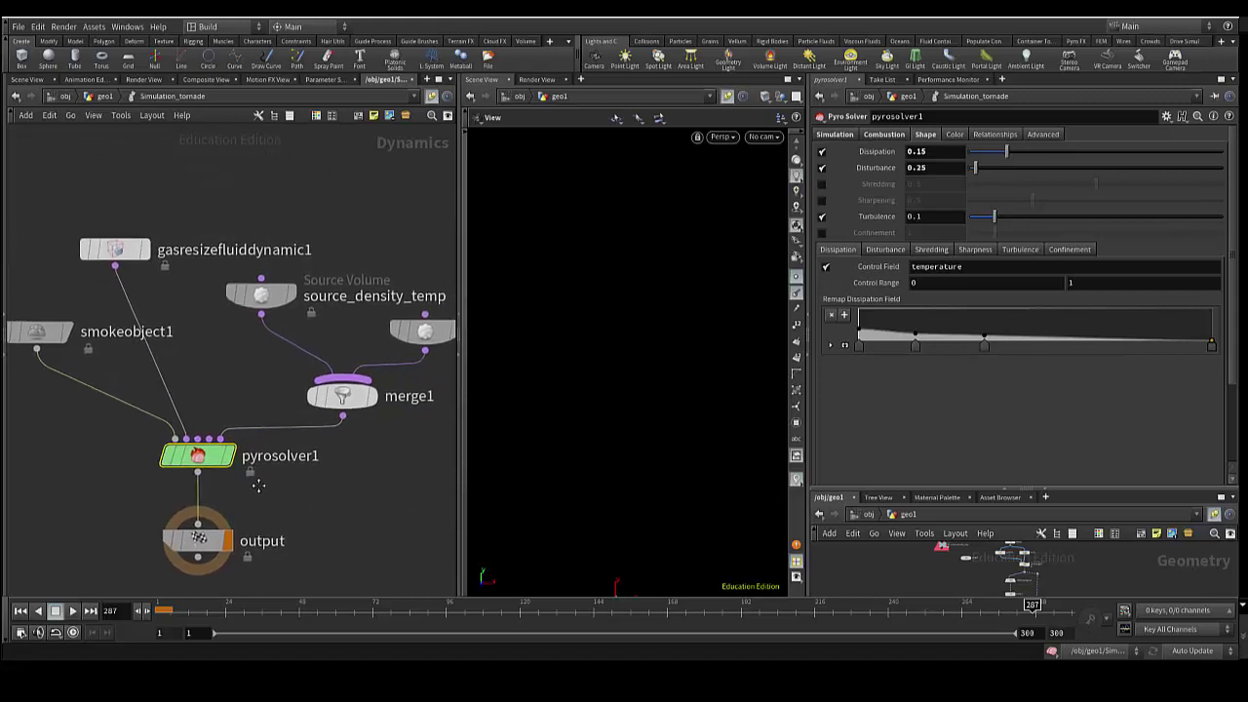
At the geo1 level, display filecache1's cached smoke column and orbit around it.
{"action": "left_click", "coordinate": [102, 96]}
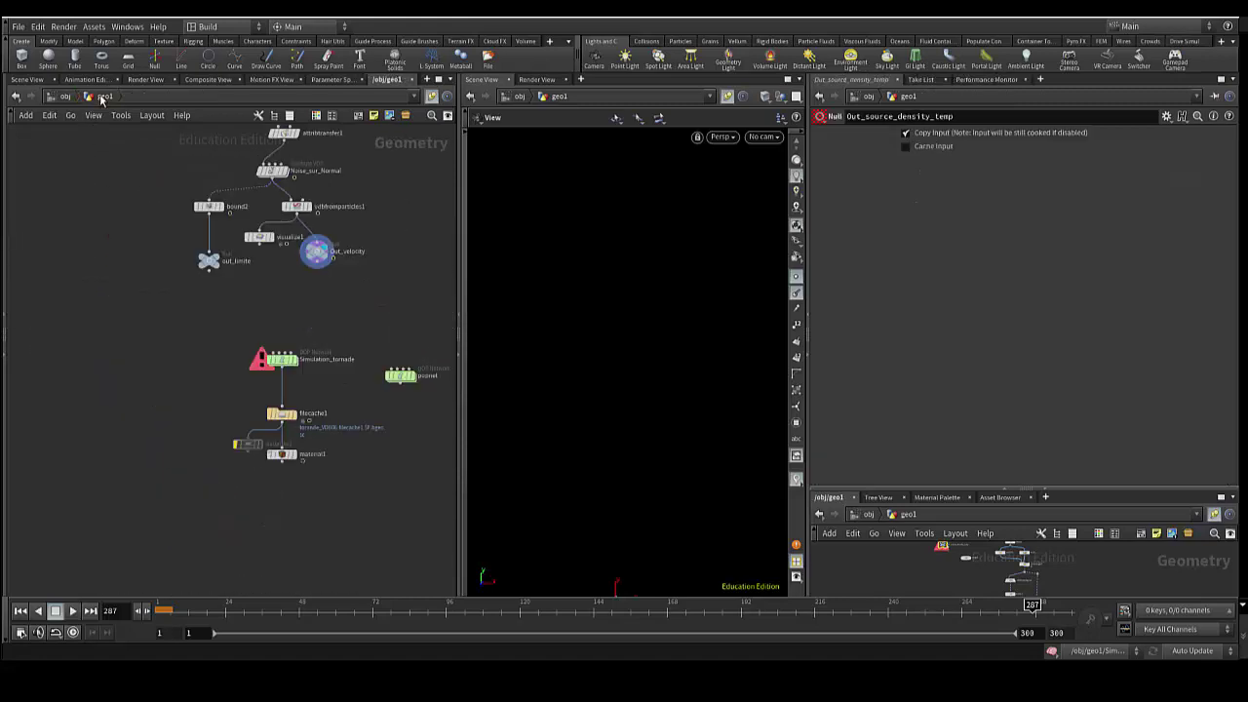
{"action": "scroll", "coordinate": [299, 374], "scroll_direction": "up", "scroll_amount": 3}
{"action": "middle_click_drag", "start_coordinate": [298, 374], "coordinate": [282, 340]}
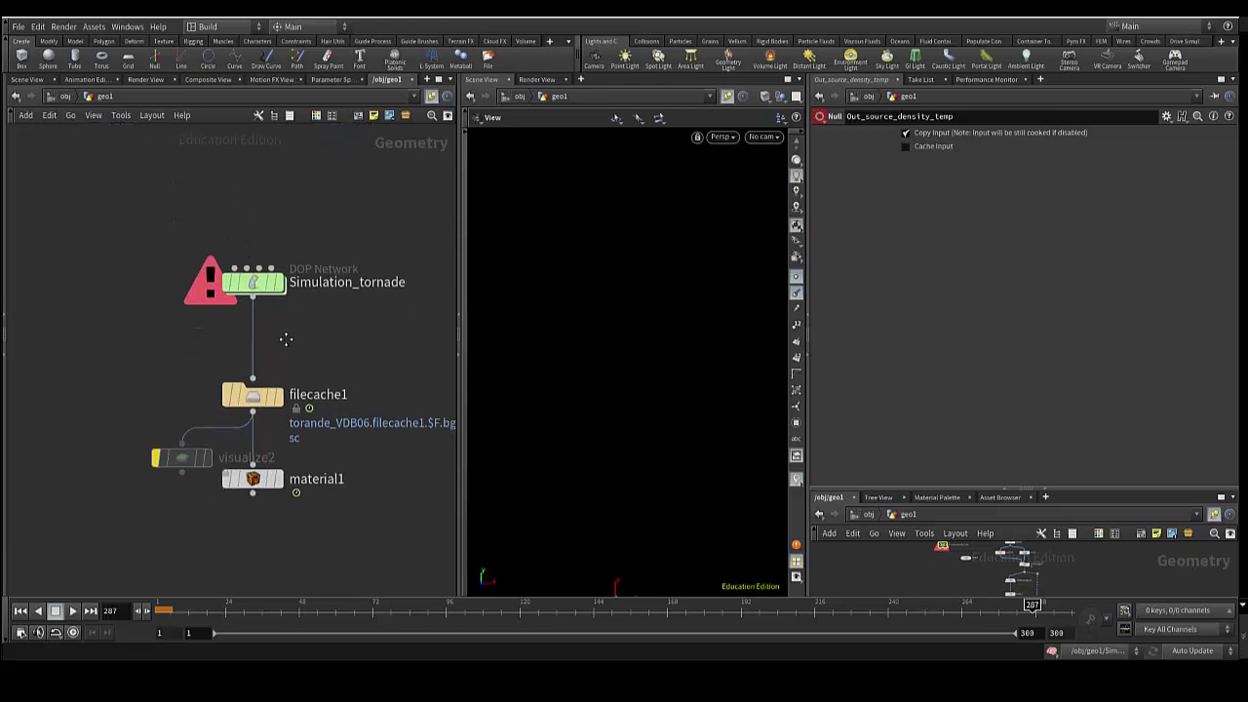
{"action": "scroll", "coordinate": [277, 333], "scroll_direction": "up", "scroll_amount": 2}
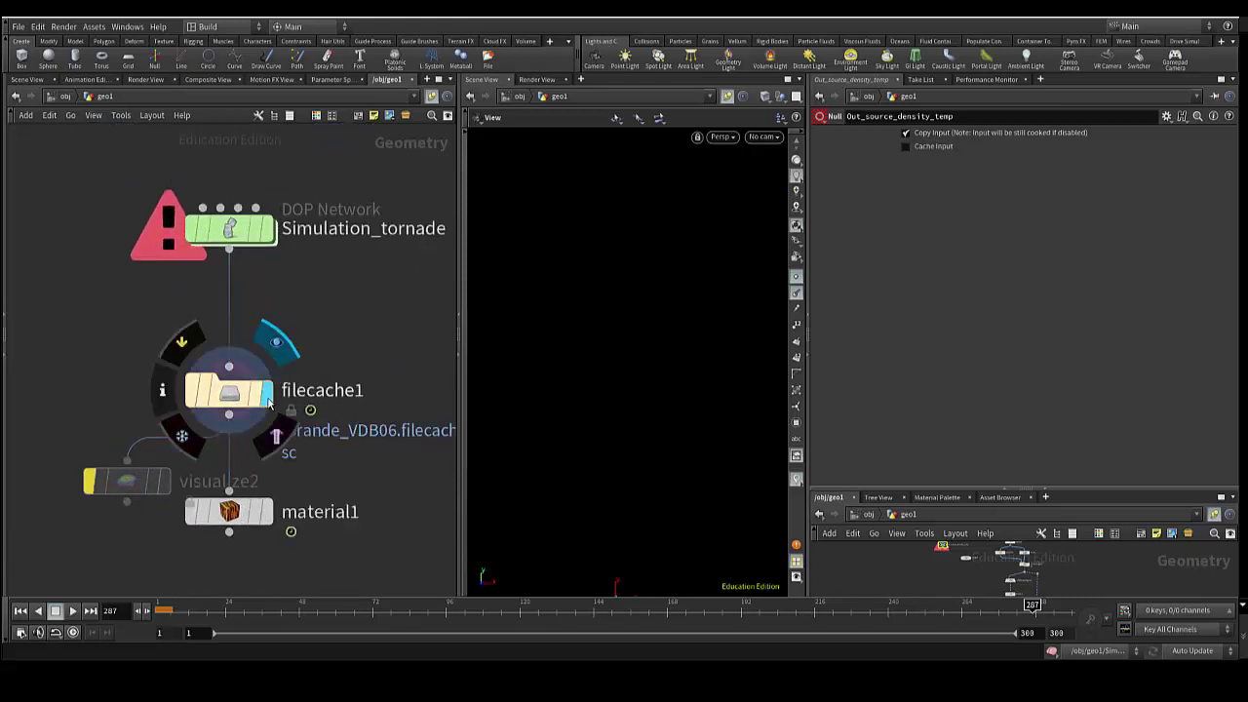
{"action": "left_click", "coordinate": [271, 403]}
{"action": "mouse_move", "coordinate": [664, 439]}
{"action": "left_mouse_down"}
{"action": "mouse_move", "coordinate": [634, 474]}
{"action": "mouse_move", "coordinate": [598, 390]}
{"action": "mouse_move", "coordinate": [599, 417]}
{"action": "mouse_move", "coordinate": [606, 393]}
{"action": "mouse_move", "coordinate": [624, 430]}
{"action": "left_mouse_up"}
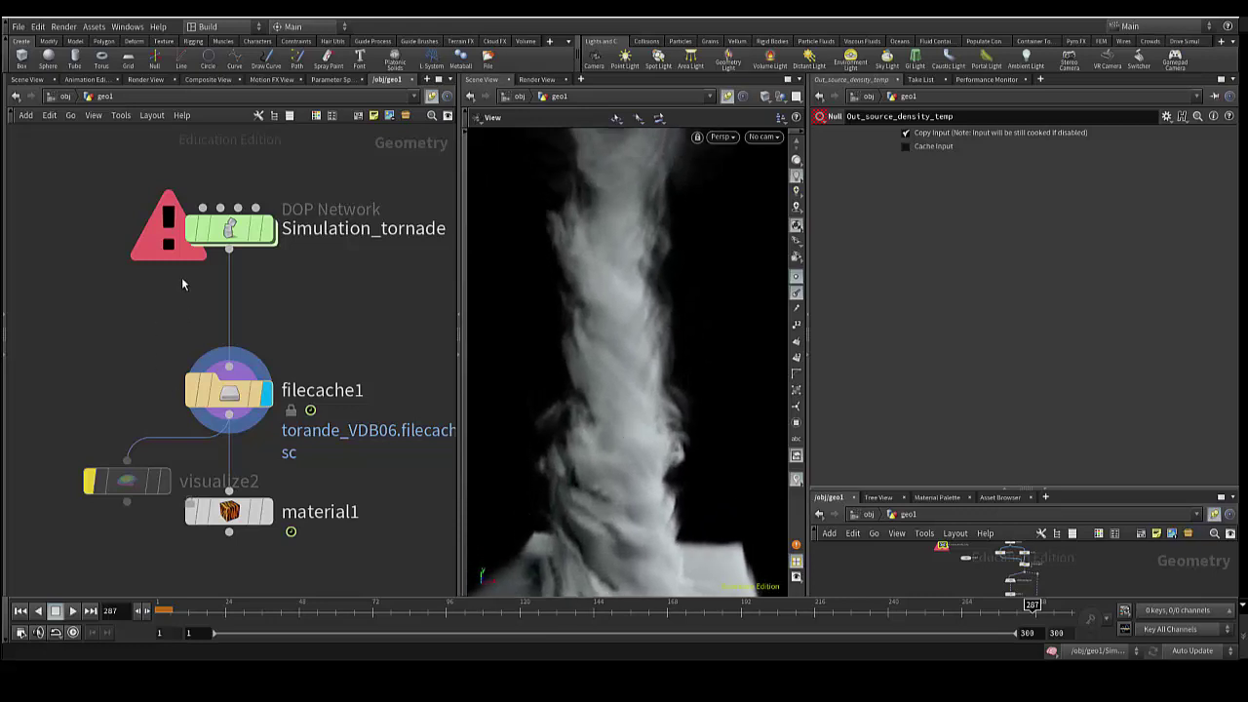
Inside Simulation_tornade, move gasresizefluiddynamic1 up-right and smokeobject1 slightly up.
{"action": "double_click", "coordinate": [231, 227]}
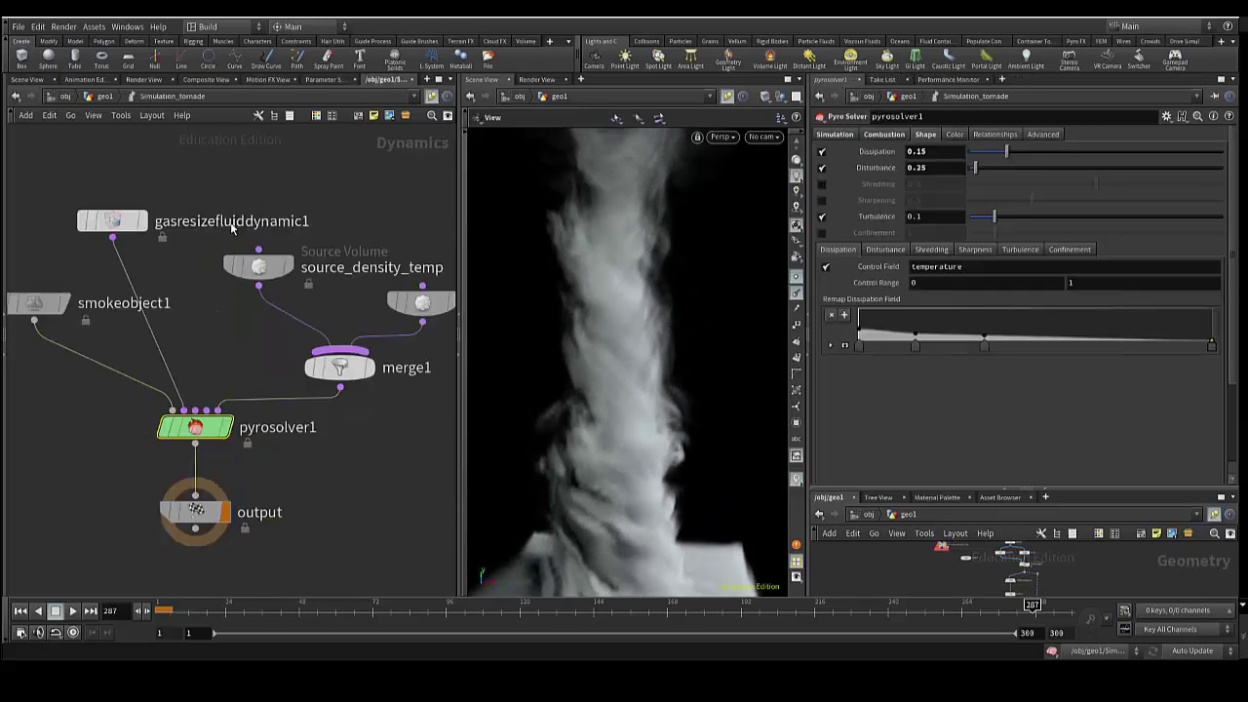
{"action": "left_click_drag", "start_coordinate": [110, 227], "coordinate": [158, 208]}
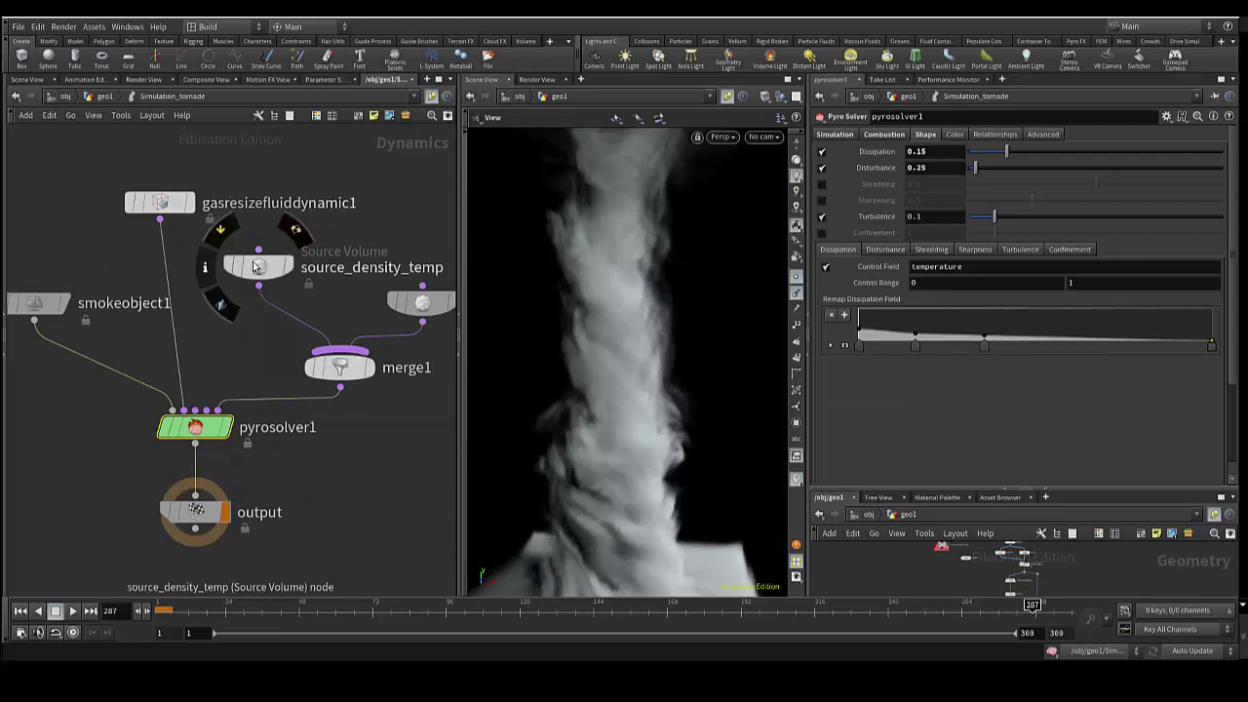
{"action": "mouse_move", "coordinate": [37, 304]}
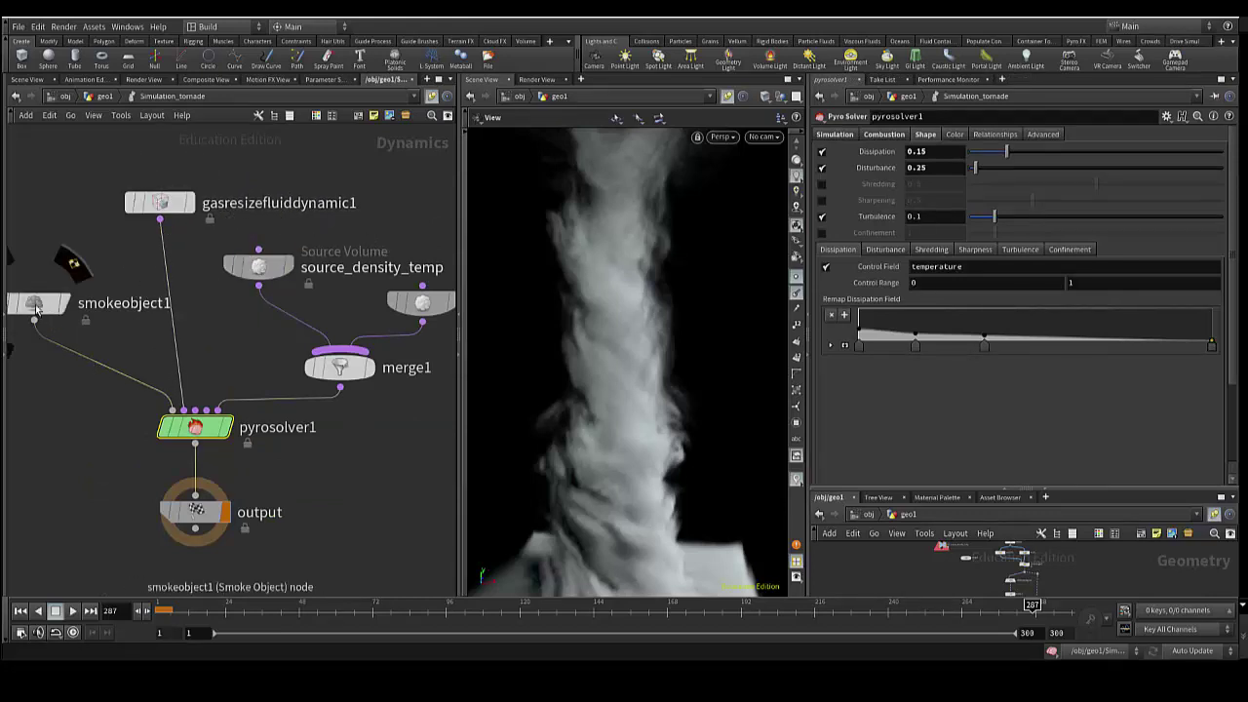
{"action": "left_click_drag", "start_coordinate": [37, 305], "coordinate": [49, 285]}
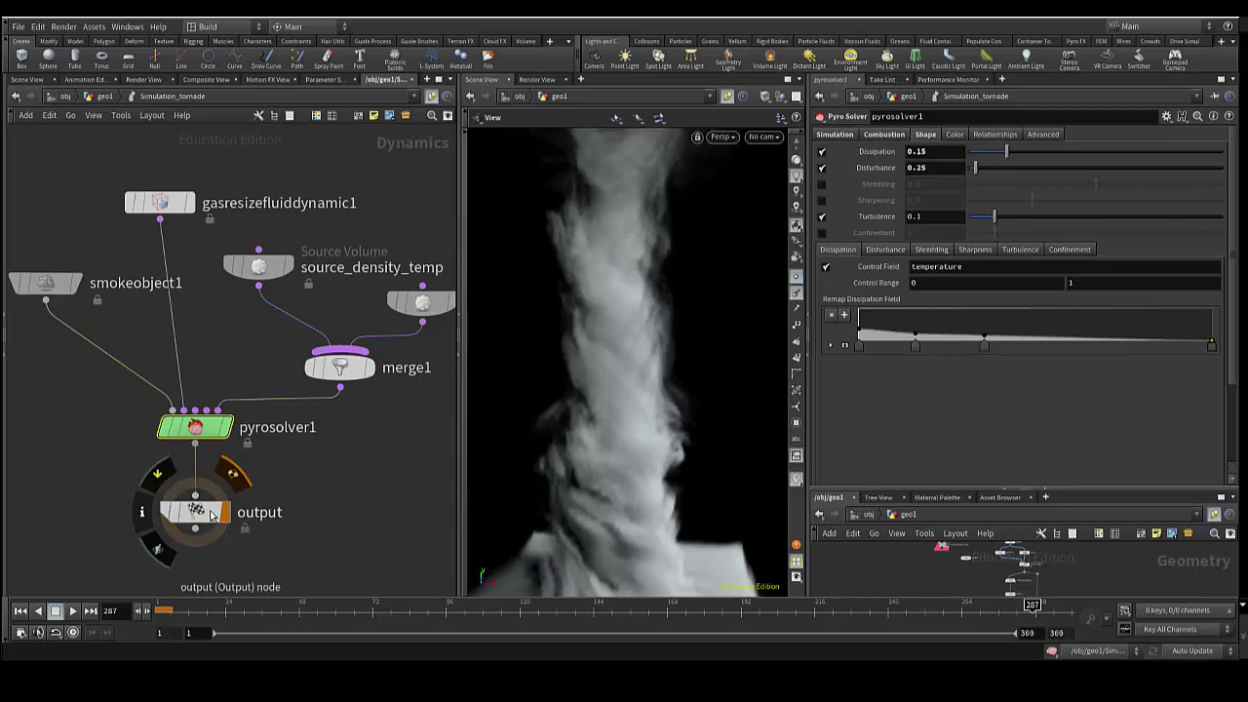
Back in geo1, move filecache1 closer to the simulation and jump to frame 170.
{"action": "left_click", "coordinate": [102, 96]}
{"action": "mouse_move", "coordinate": [230, 229]}
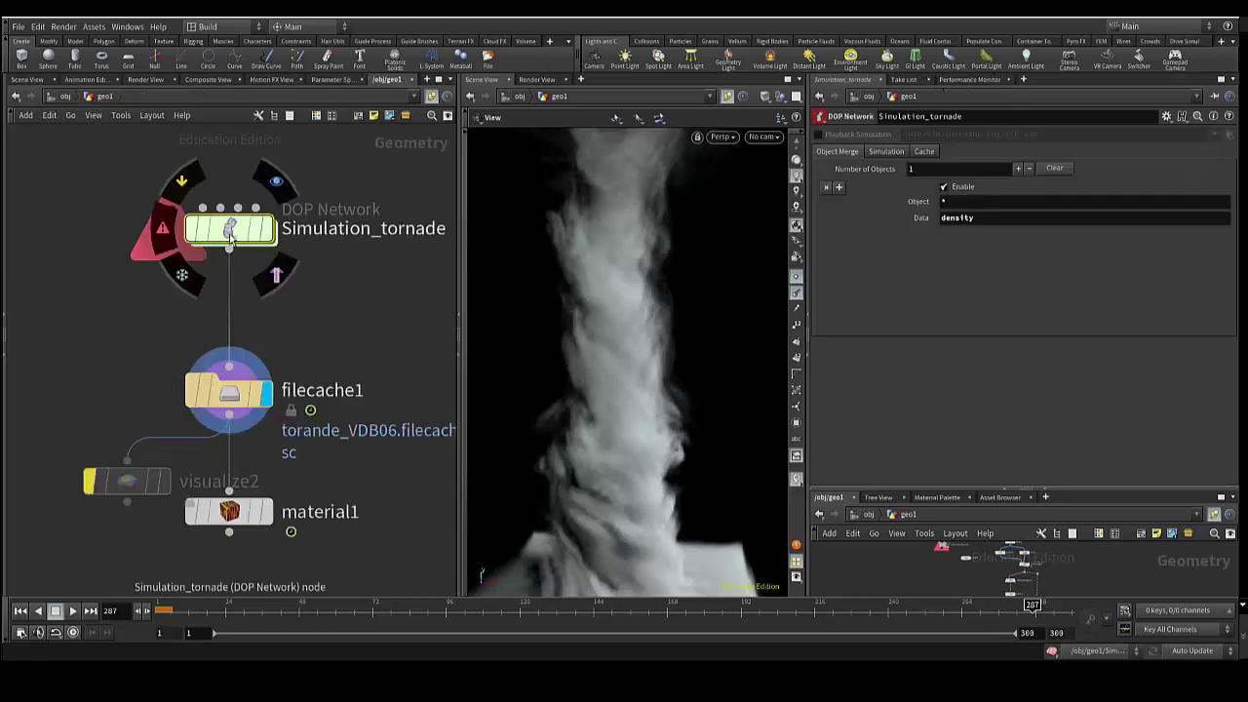
{"action": "mouse_move", "coordinate": [229, 390]}
{"action": "left_click_drag", "start_coordinate": [234, 406], "coordinate": [234, 379]}
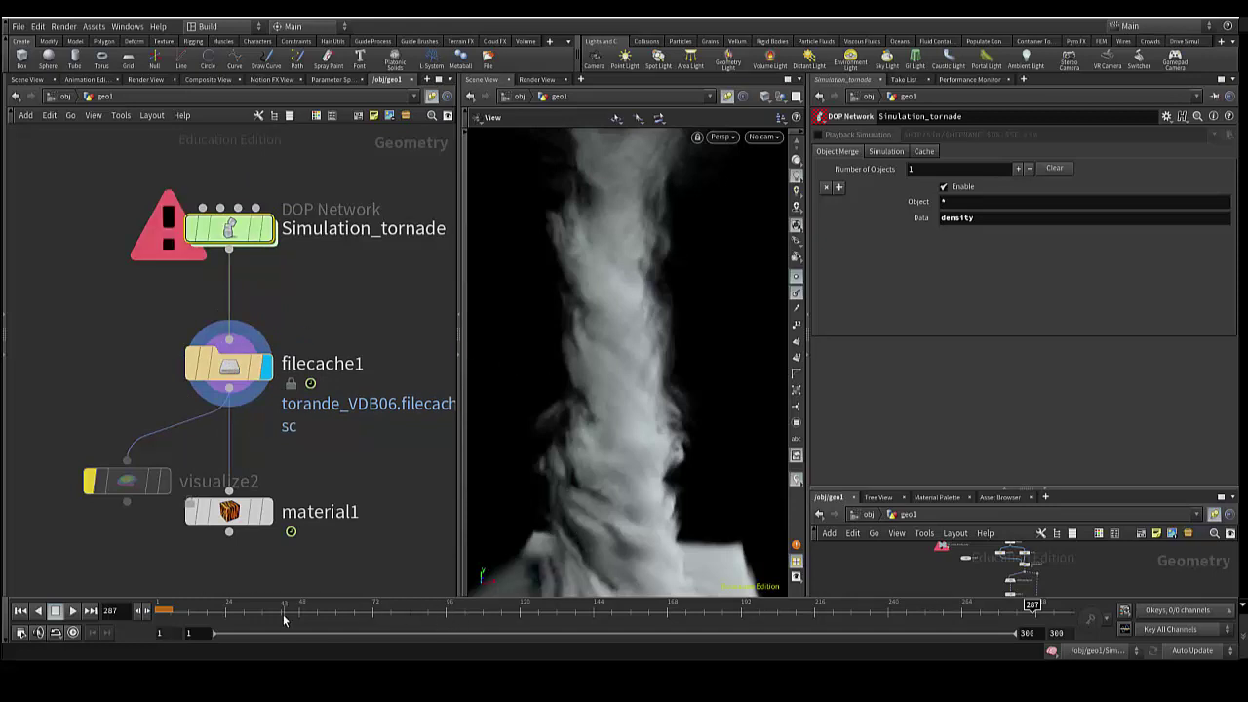
{"action": "left_click", "coordinate": [677, 619]}
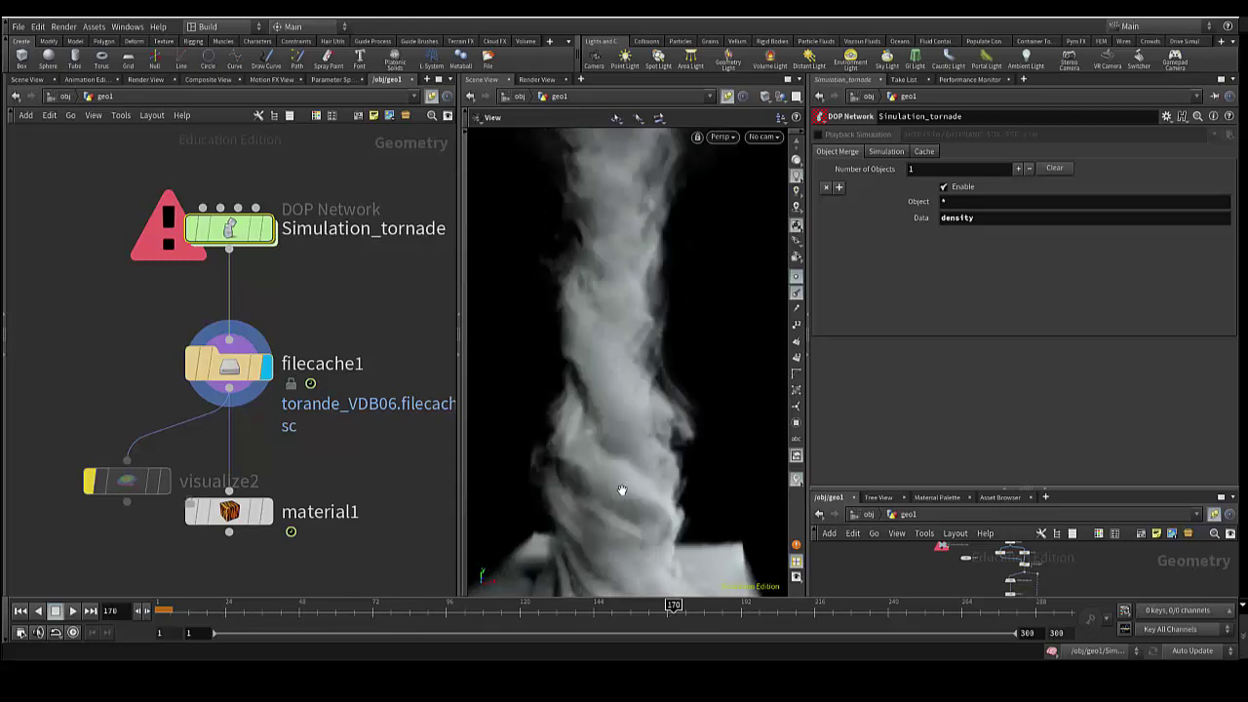
{"action": "left_click_drag", "start_coordinate": [621, 499], "coordinate": [486, 465]}
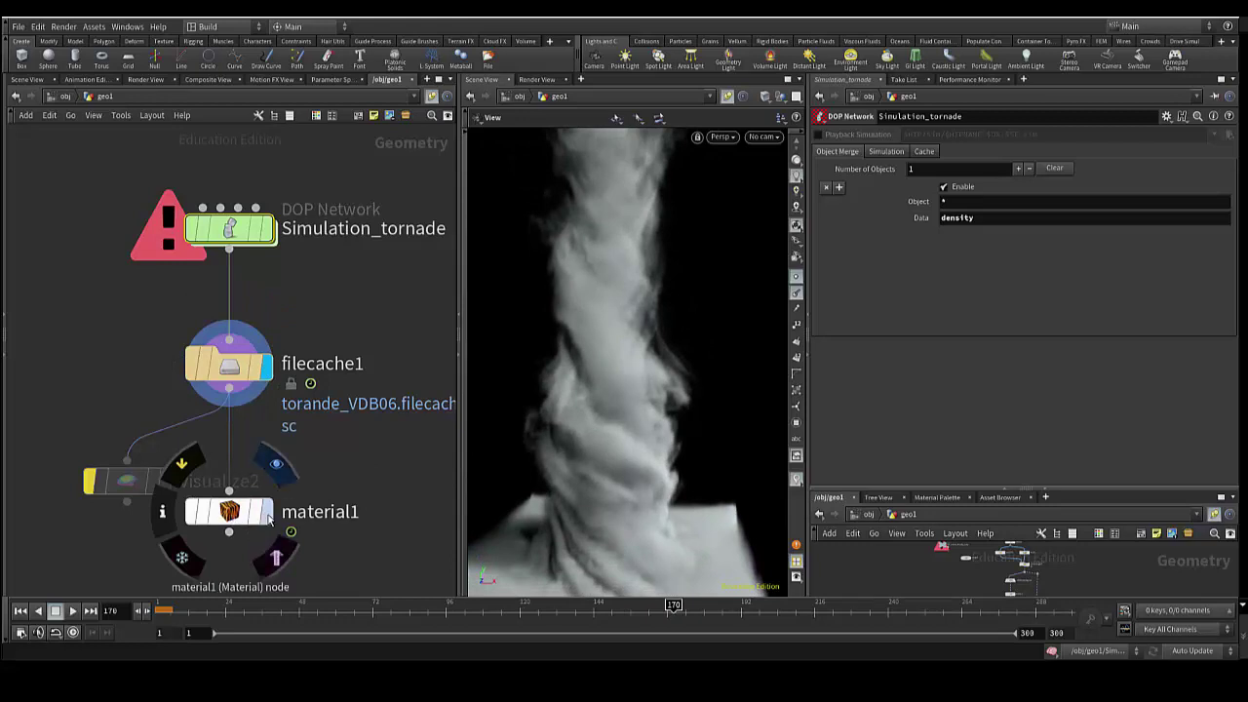
{"action": "mouse_move", "coordinate": [229, 512]}
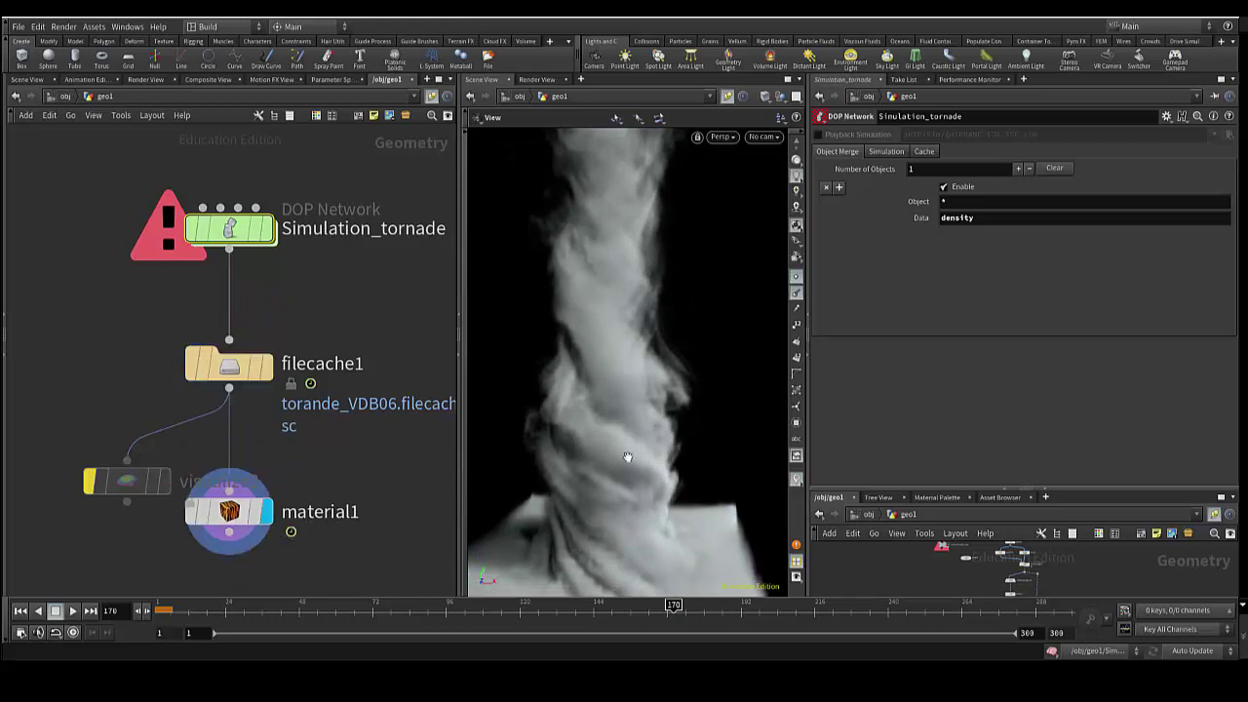
Show the mantra1 render of the tornado zoomed in, and select material1 using /mat/liquidsmoke.
{"action": "left_click", "coordinate": [536, 79]}
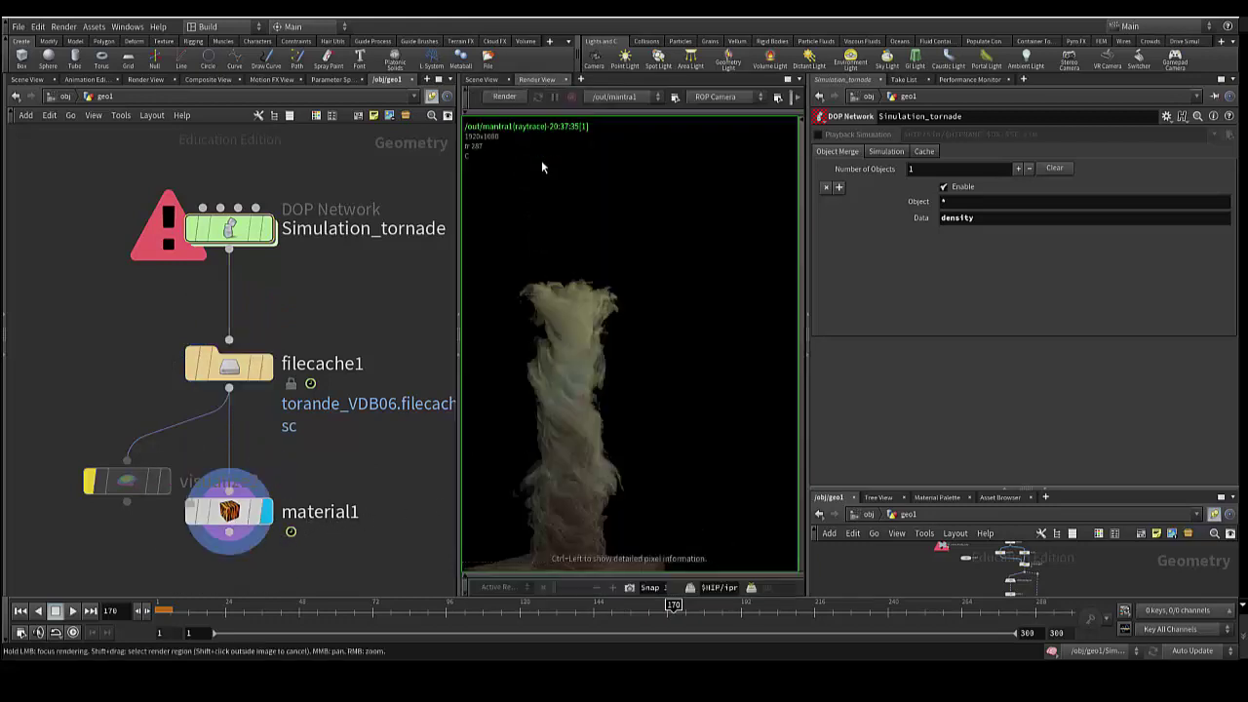
{"action": "scroll", "coordinate": [634, 314], "scroll_direction": "up", "scroll_amount": 2}
{"action": "scroll", "coordinate": [634, 312], "scroll_direction": "up", "scroll_amount": 1}
{"action": "scroll", "coordinate": [627, 302], "scroll_direction": "up", "scroll_amount": 1}
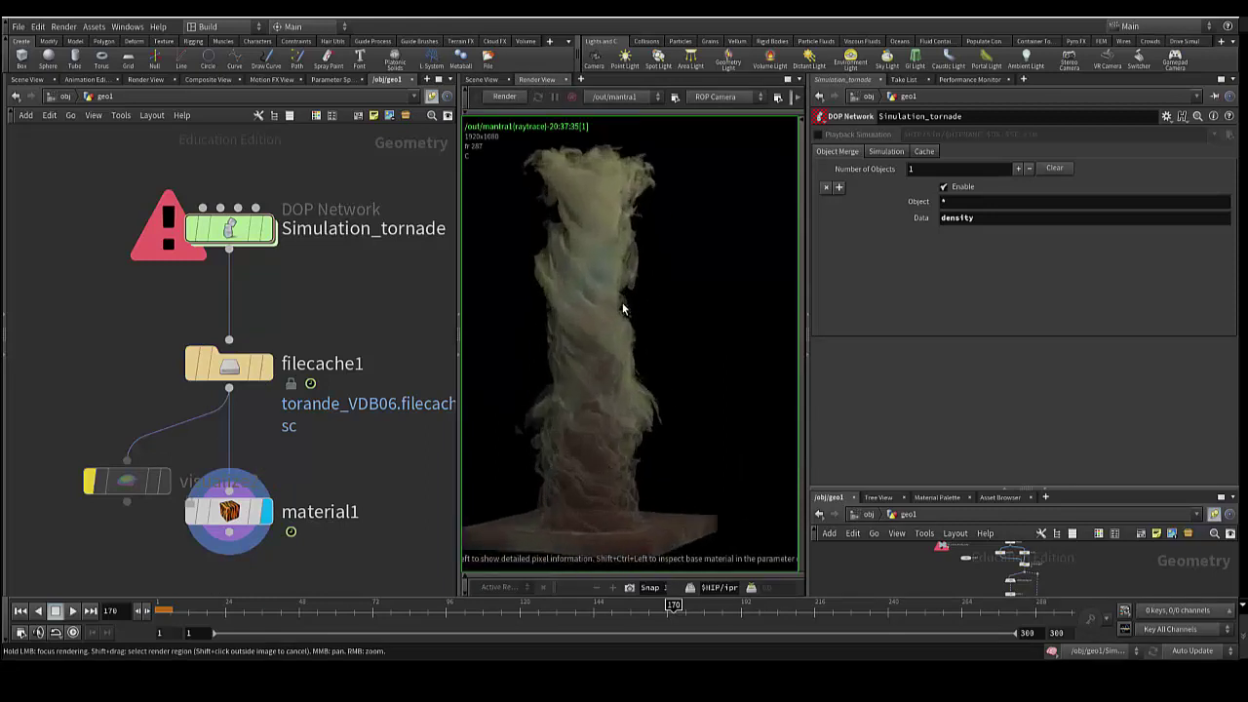
{"action": "scroll", "coordinate": [632, 298], "scroll_direction": "up", "scroll_amount": 1}
{"action": "scroll", "coordinate": [634, 286], "scroll_direction": "up", "scroll_amount": 1}
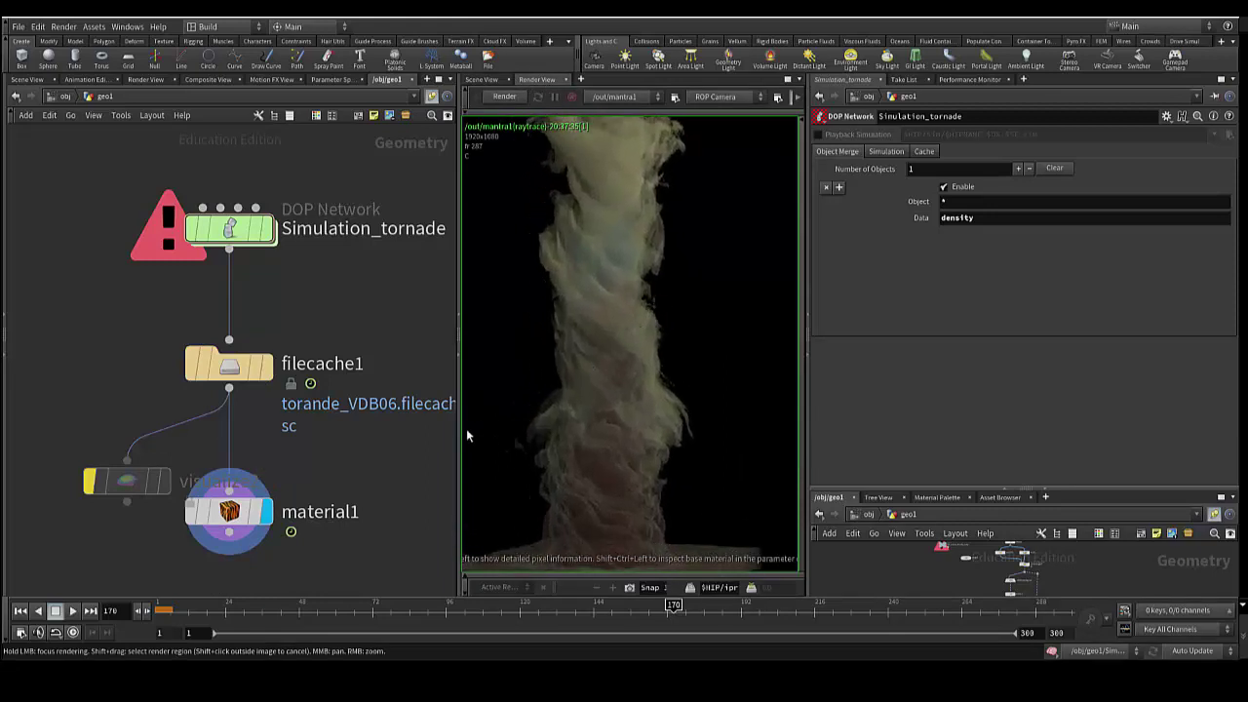
{"action": "left_click", "coordinate": [234, 516]}
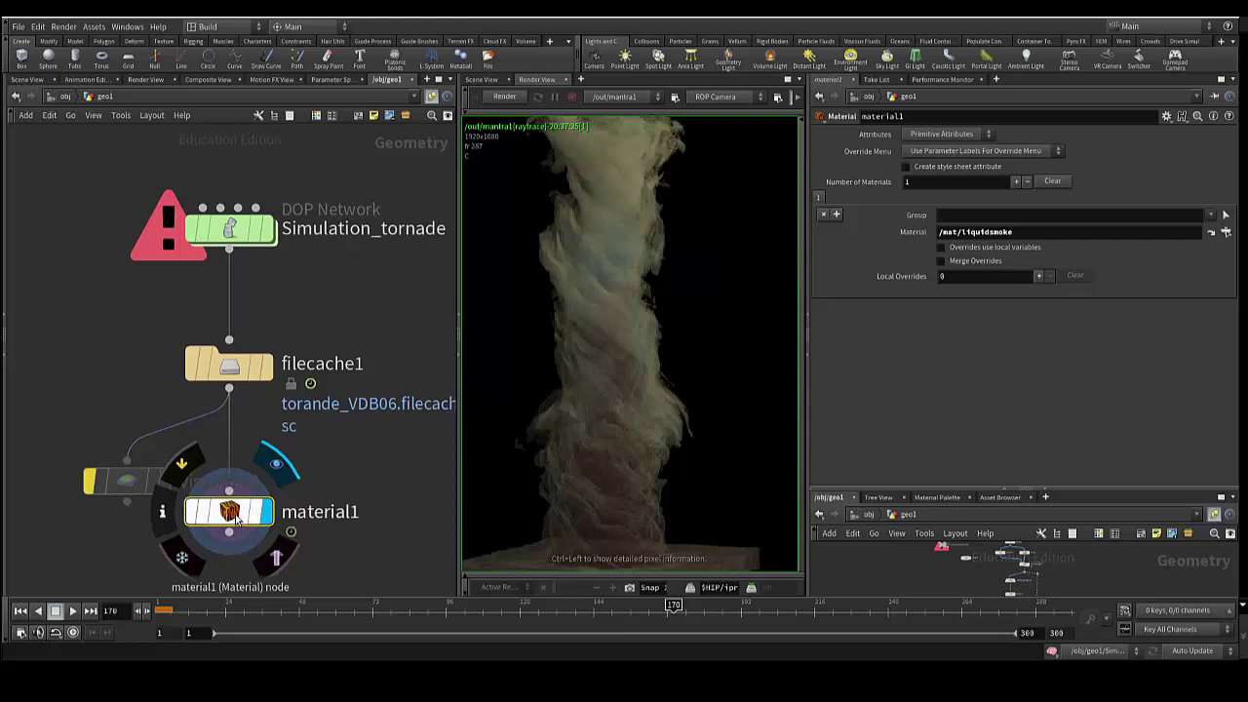